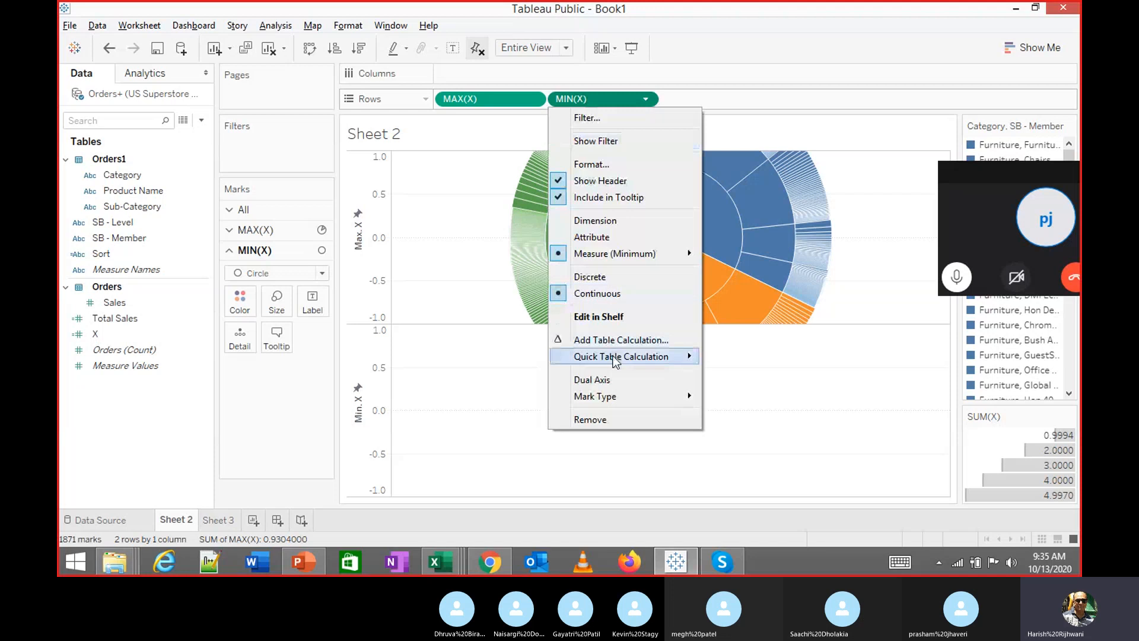
Overlay Sheet 2's rings on a dual axis and add a new Sheet 4
click(615, 378)
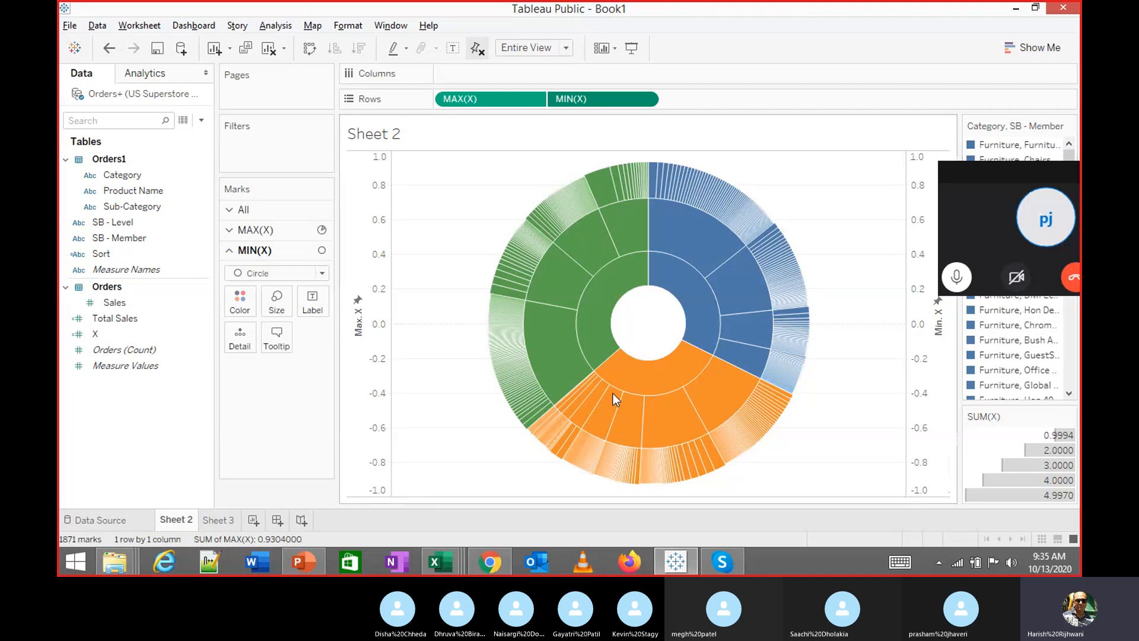
drag(966, 165, 1019, 193)
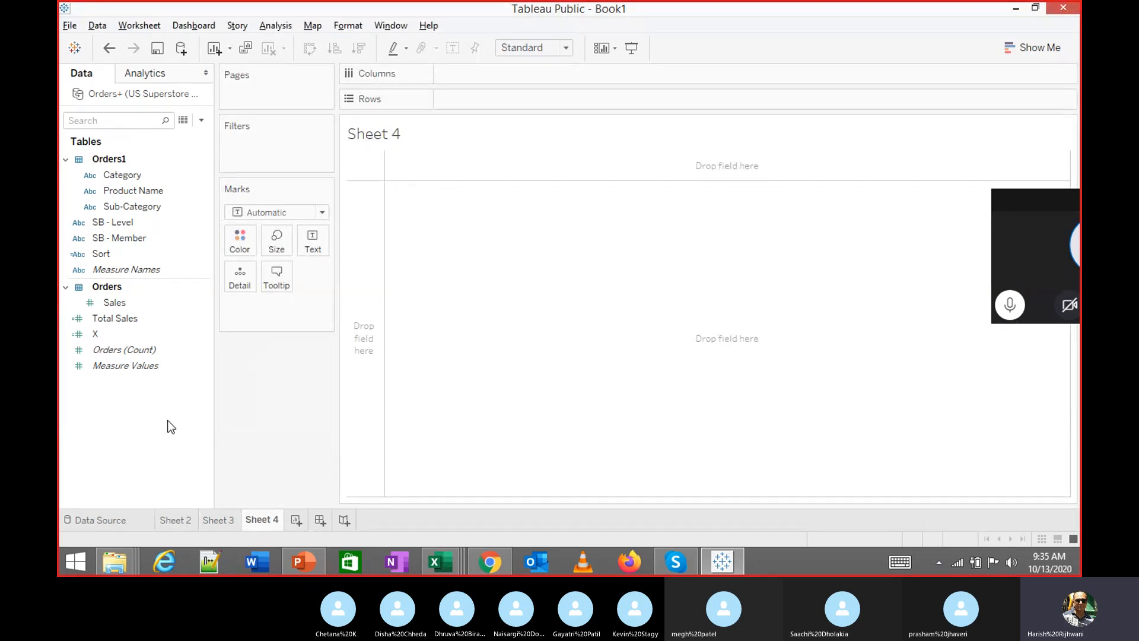
Put X on Rows twice, aggregated as MAX(X) and MIN(X)
drag(101, 334, 464, 101)
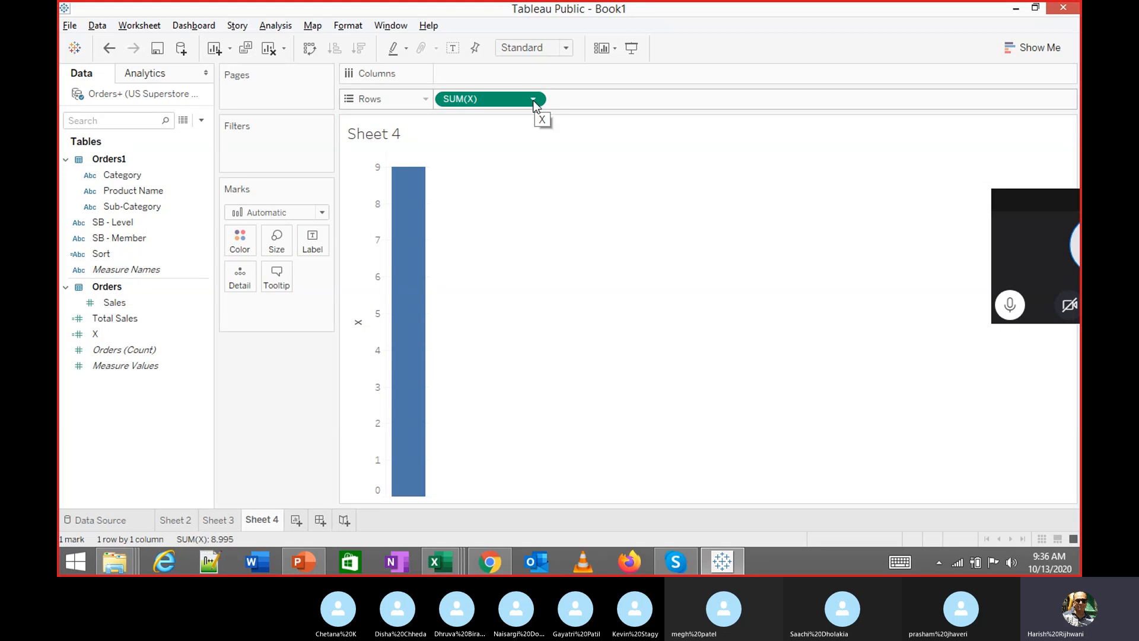
click(535, 106)
mouse_move(539, 255)
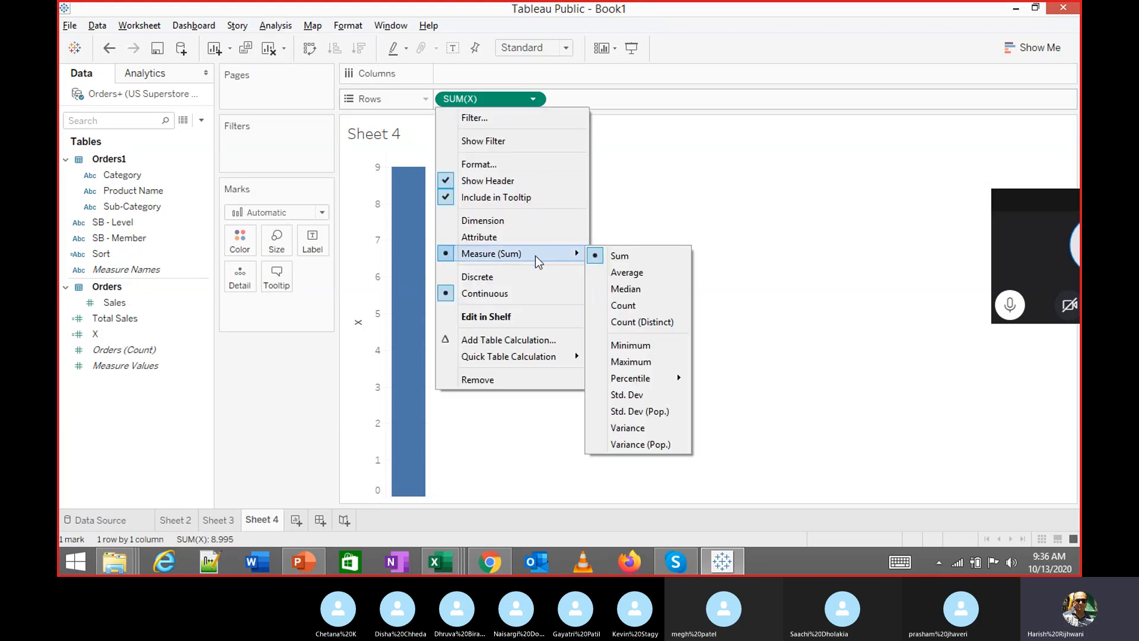
click(631, 361)
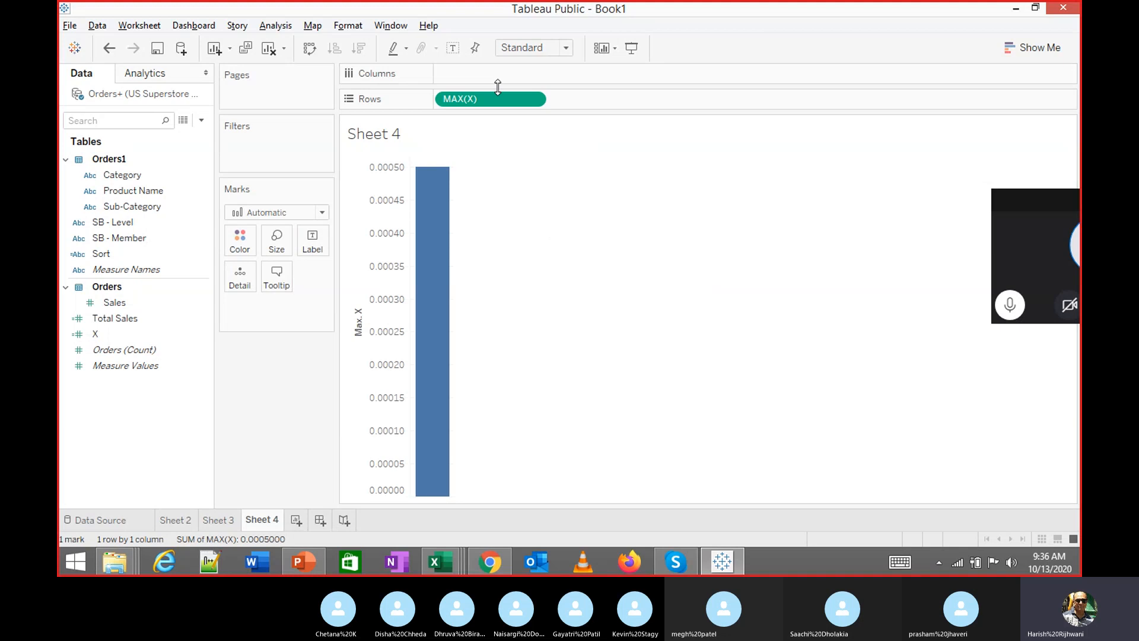
drag(501, 102, 620, 102)
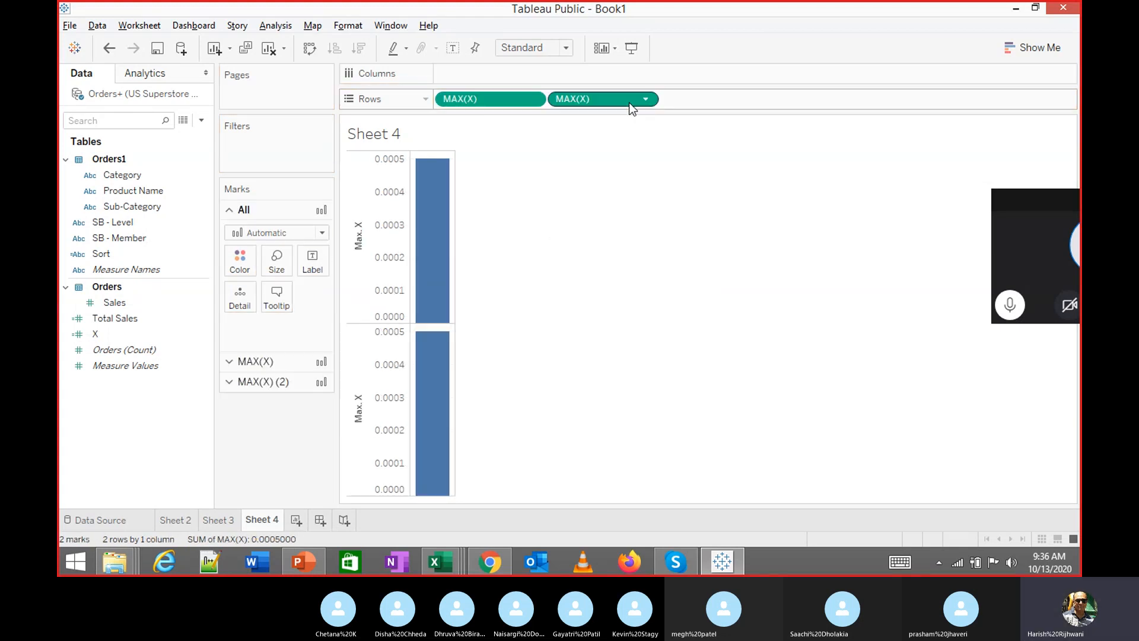
click(646, 100)
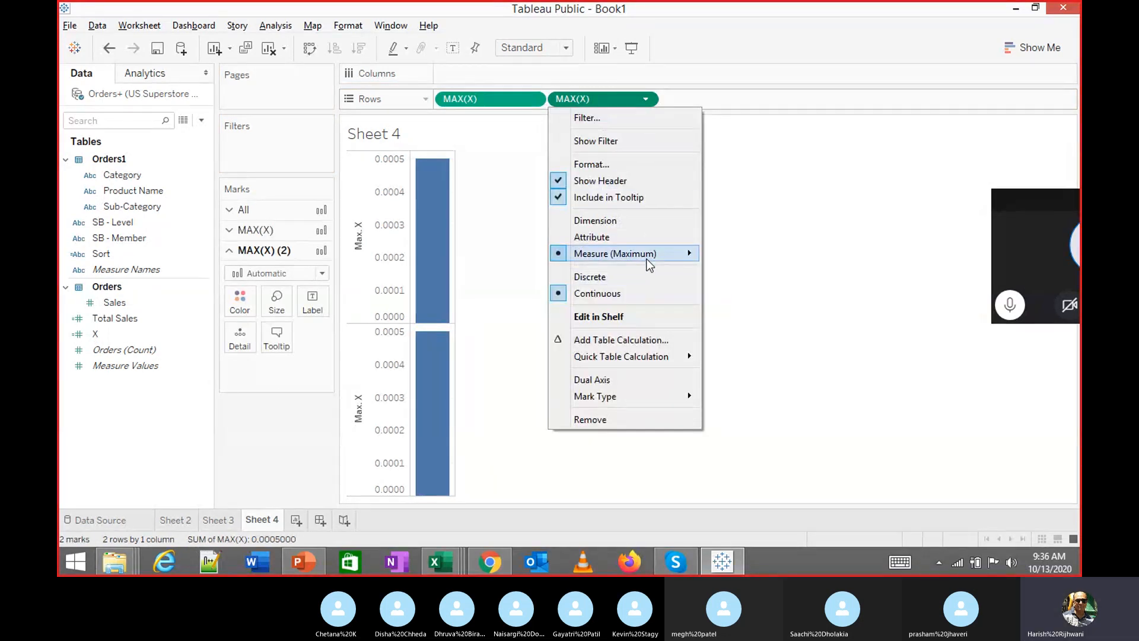
mouse_move(650, 255)
click(739, 345)
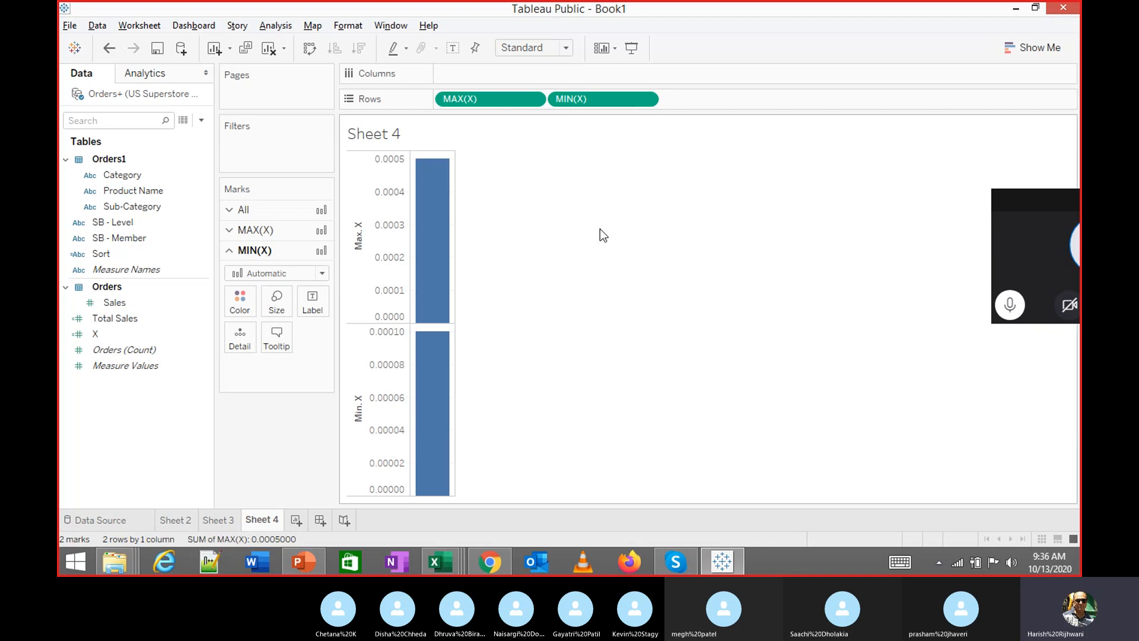
Set the MAX(X) marks to Pie and the MIN(X) marks to Circle
click(507, 100)
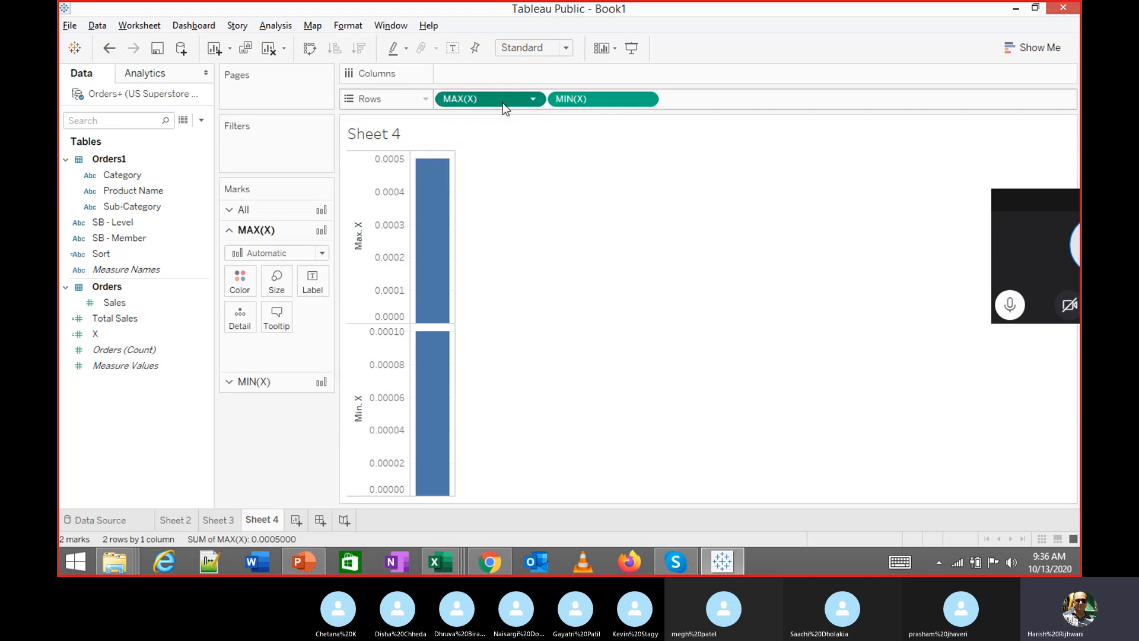
click(534, 102)
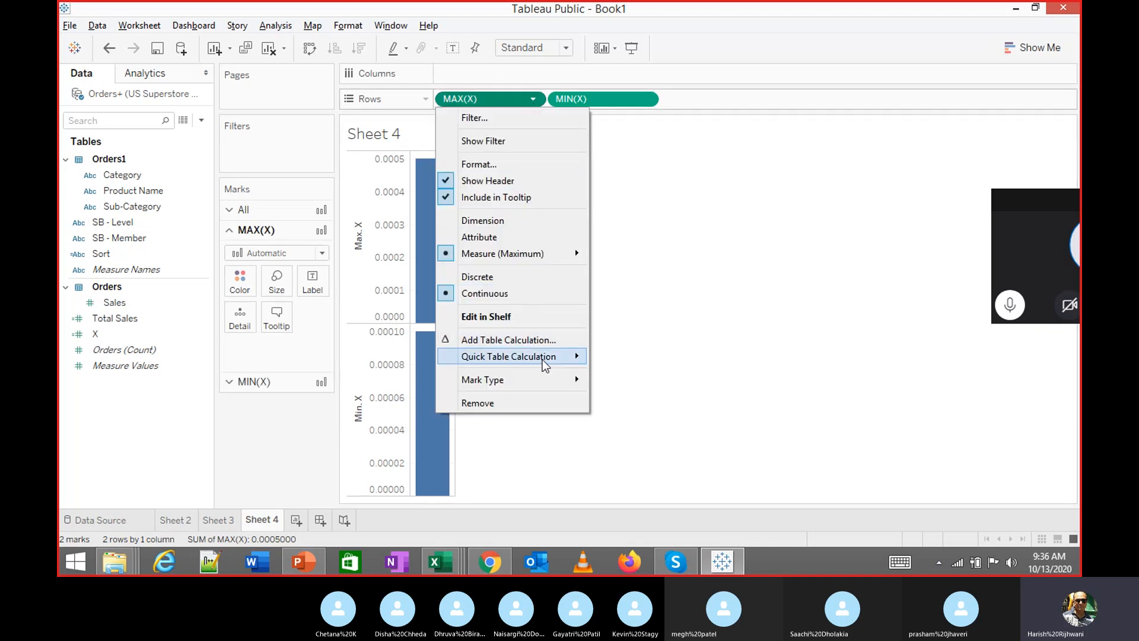
mouse_move(545, 382)
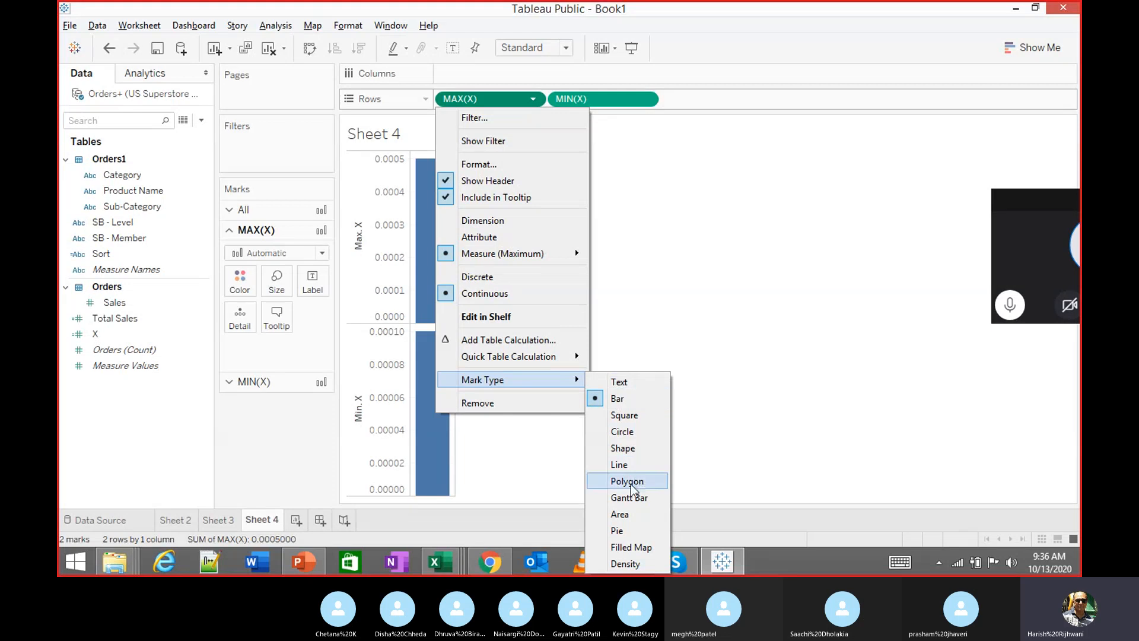
click(629, 531)
click(645, 100)
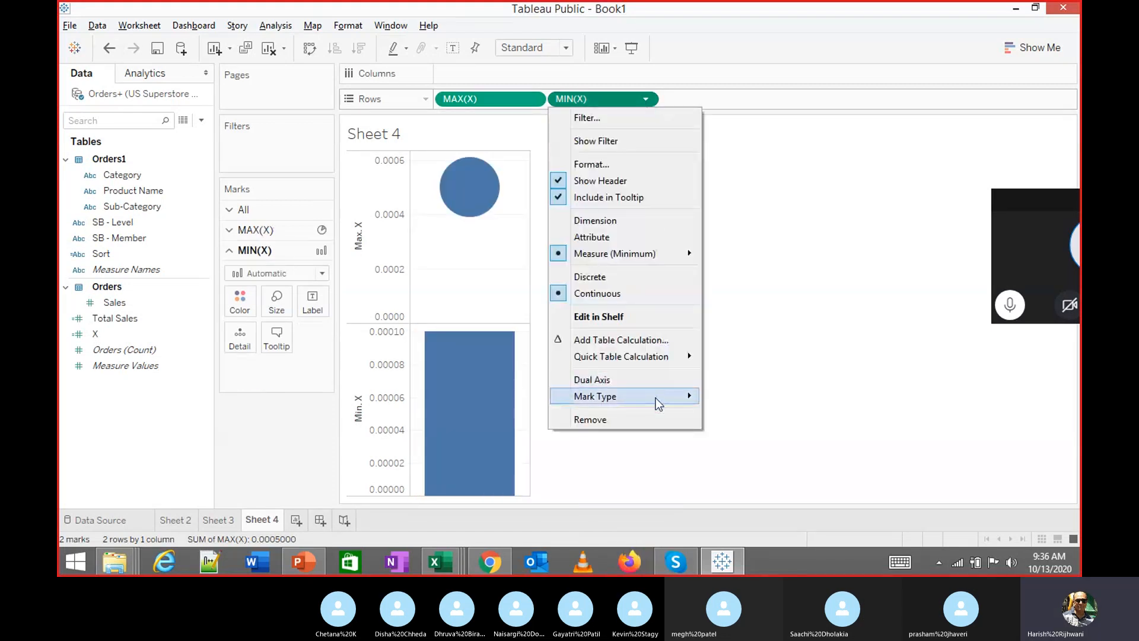
mouse_move(656, 399)
click(728, 437)
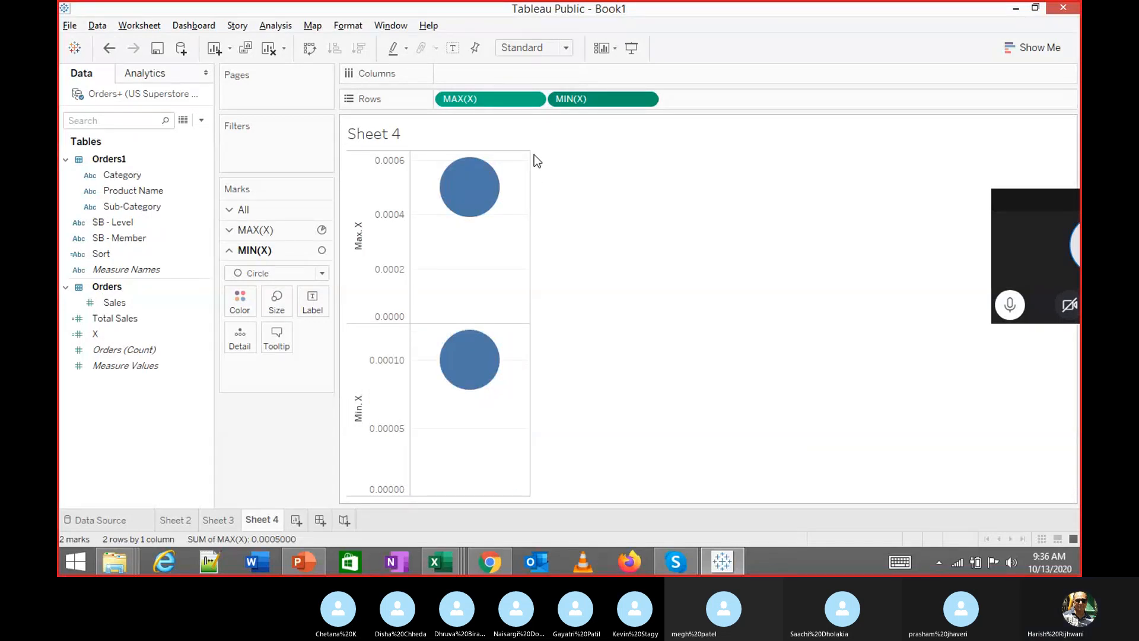
Combine MIN(X) and MAX(X) on a dual axis and synchronize both axes
click(645, 99)
click(637, 381)
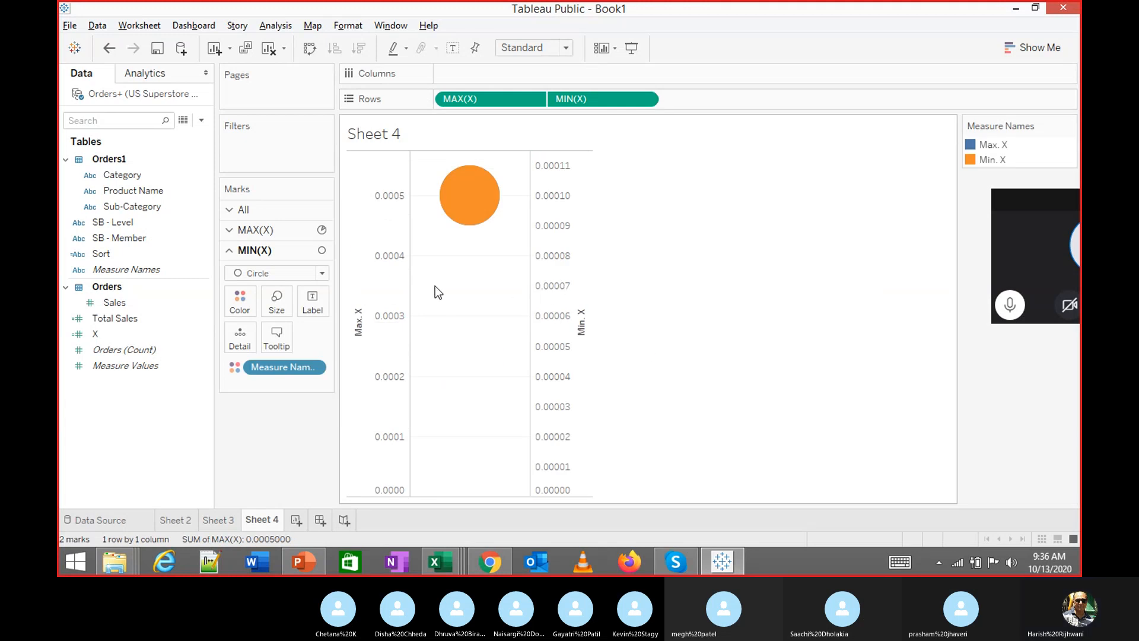
click(546, 253)
right_click(545, 252)
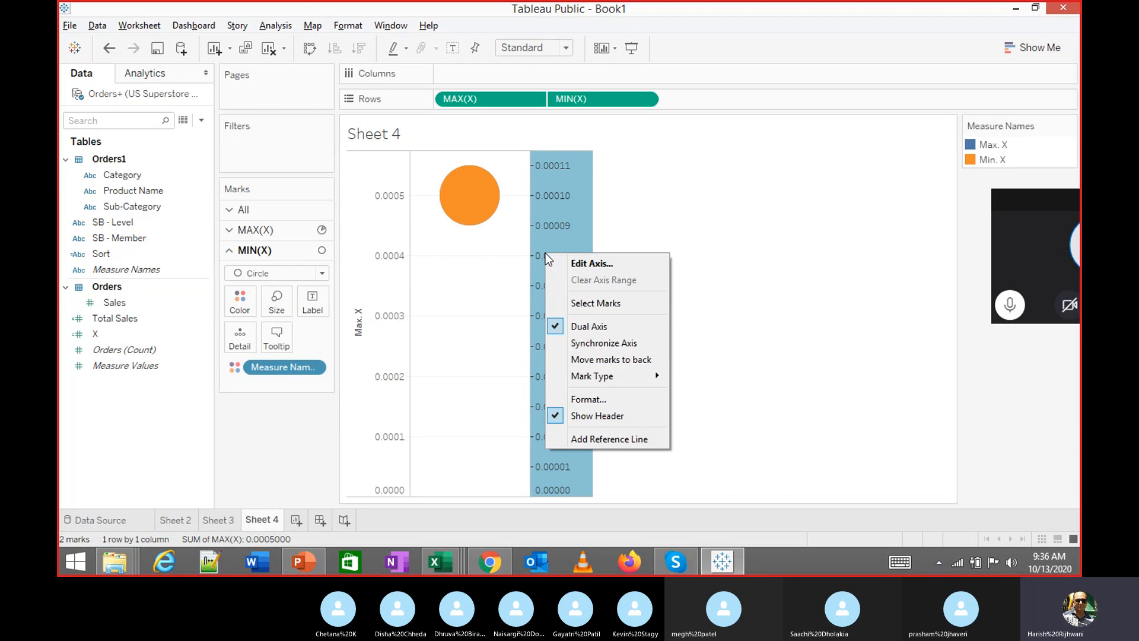
click(590, 264)
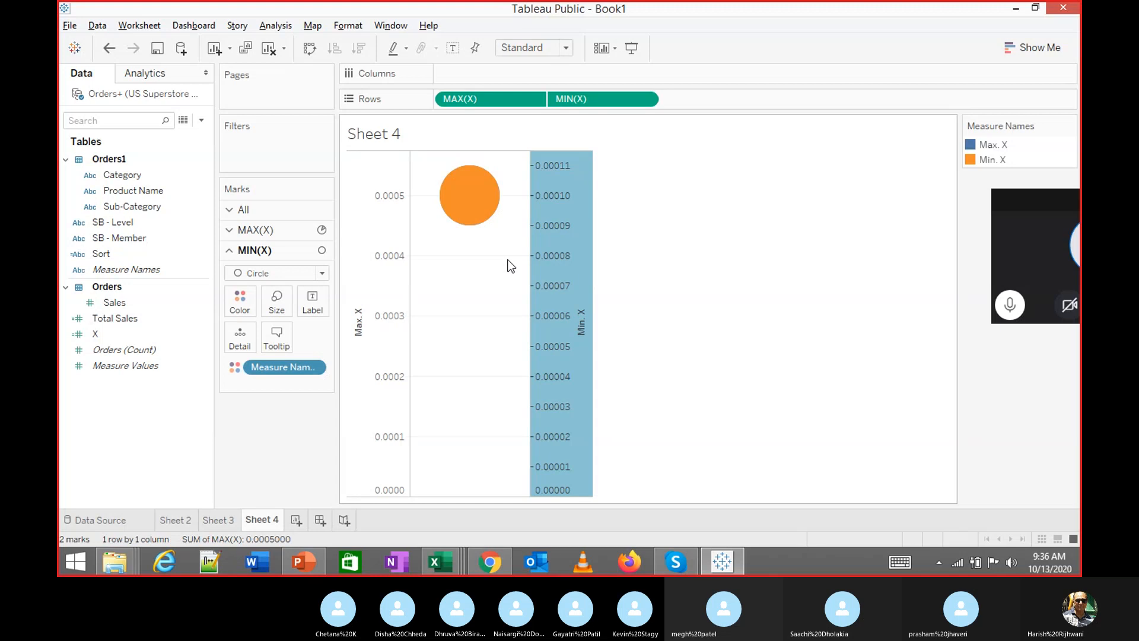
click(716, 18)
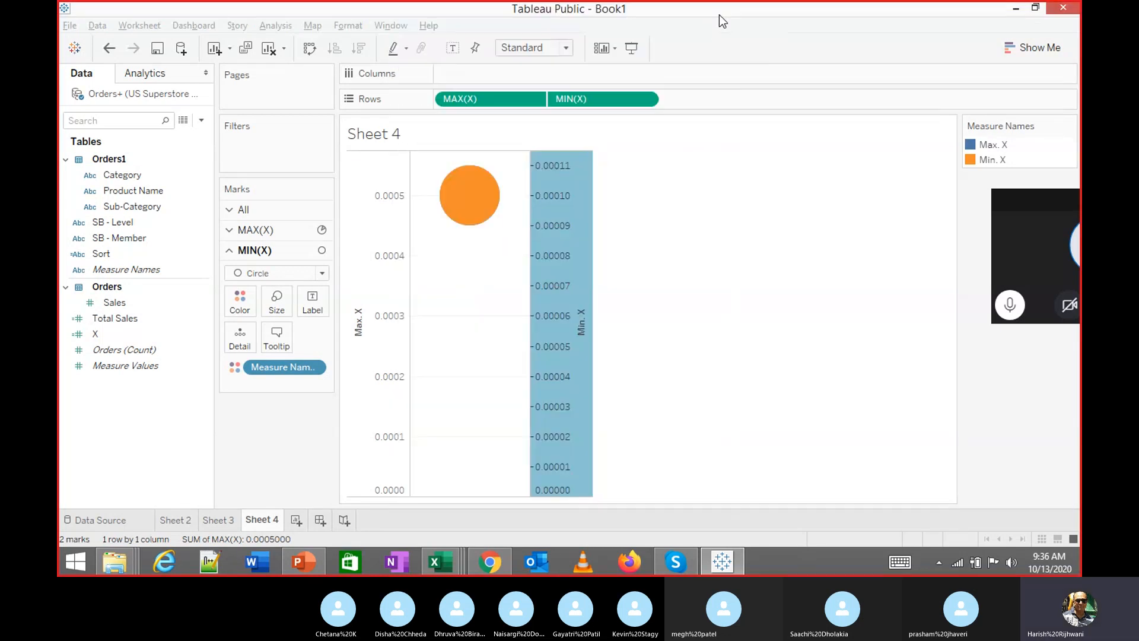
right_click(548, 268)
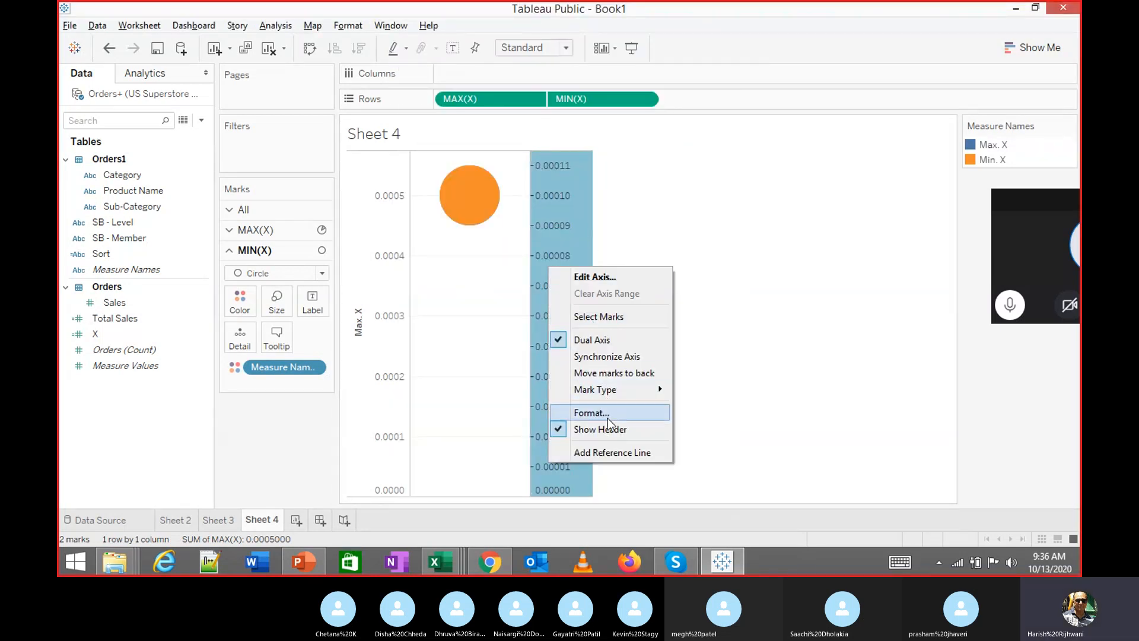
click(613, 358)
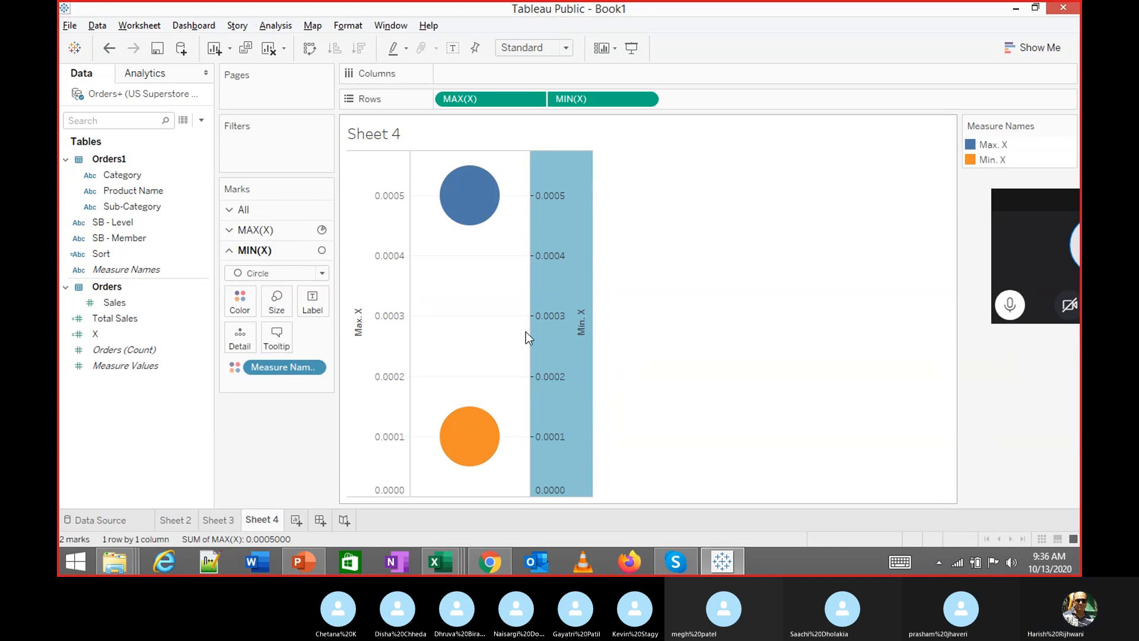
Fix the Min. X axis range from -1 to 1
right_click(562, 270)
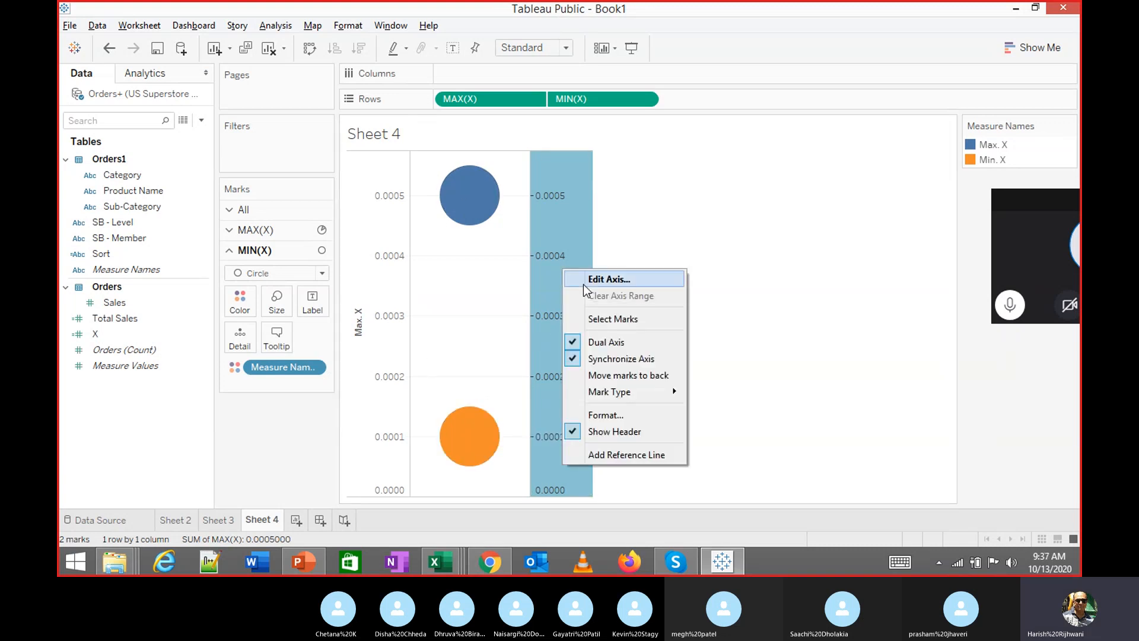
click(583, 285)
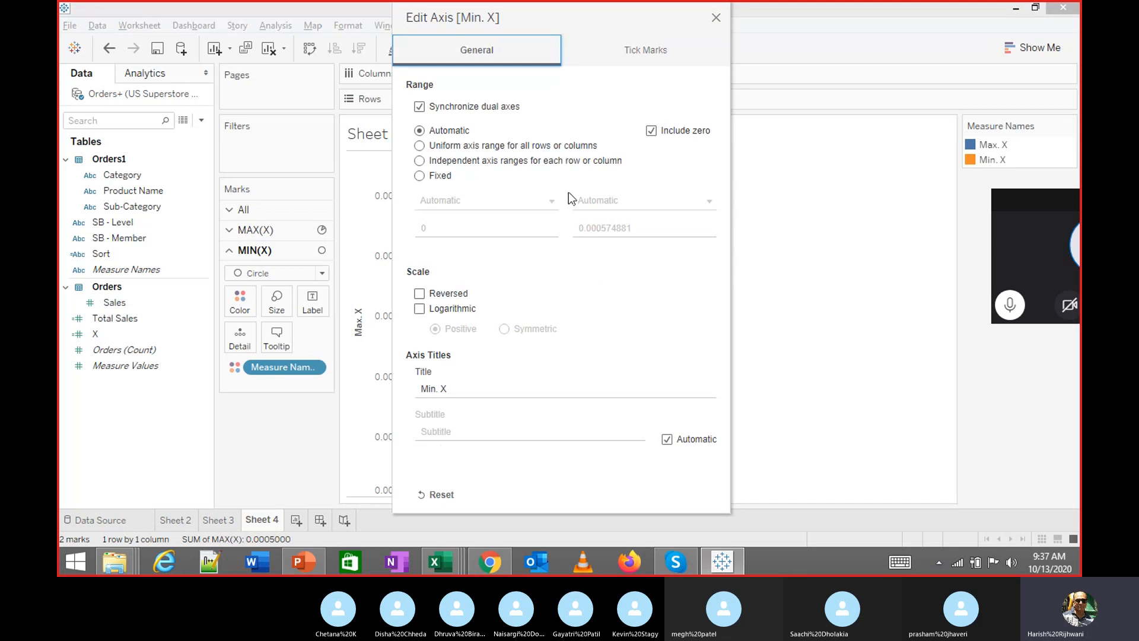
drag(565, 16, 765, 29)
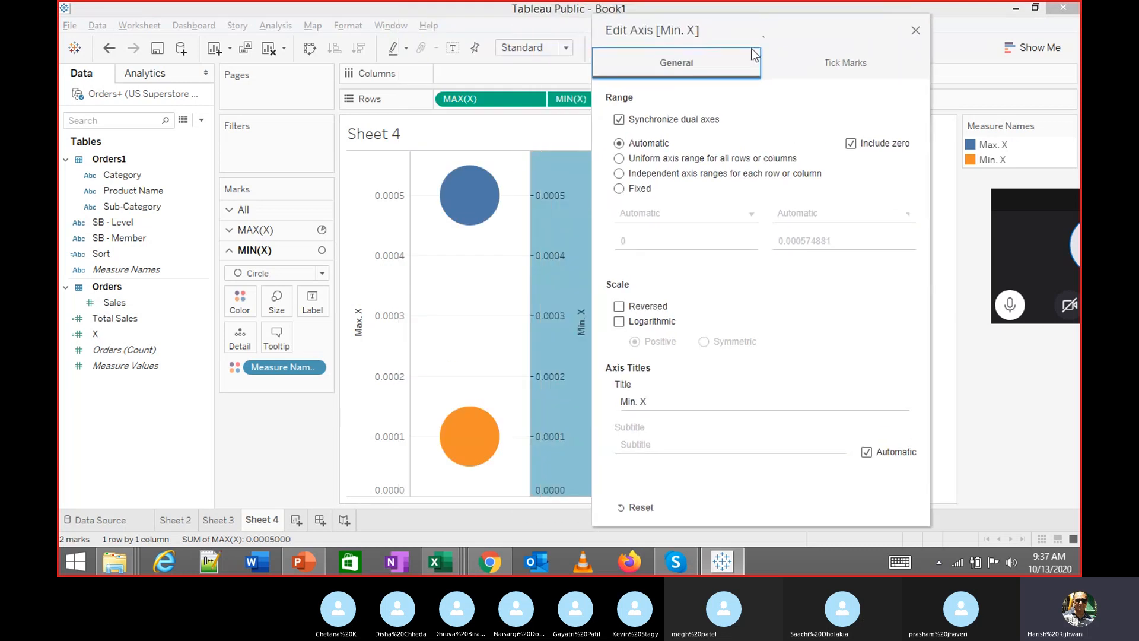
click(632, 189)
click(719, 243)
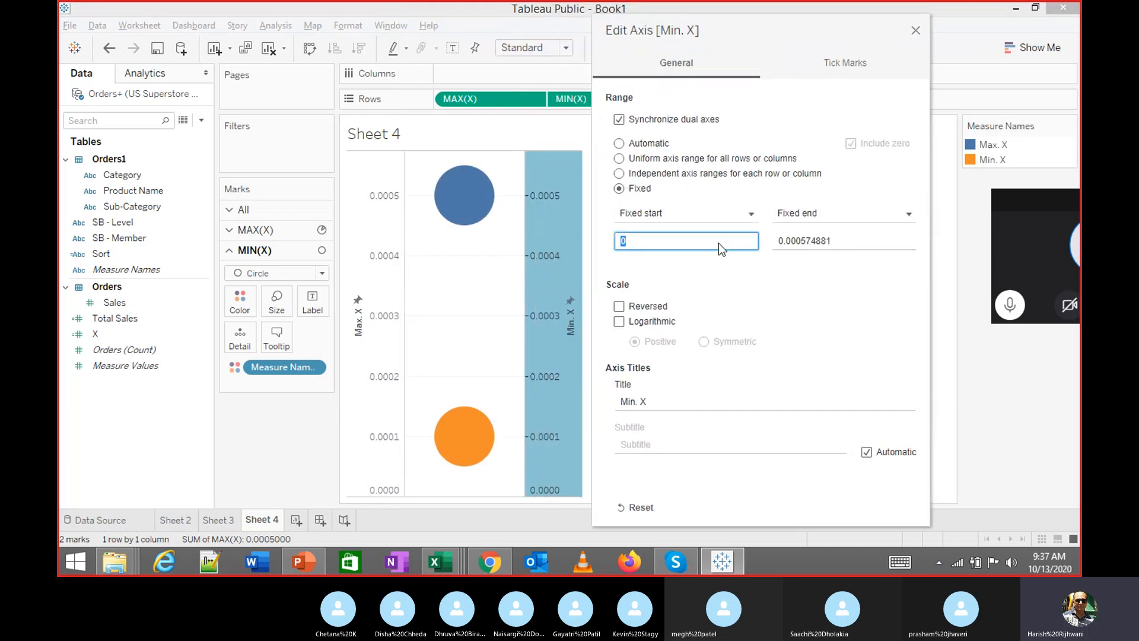
text(-1)
key(Tab)
key(Tab)
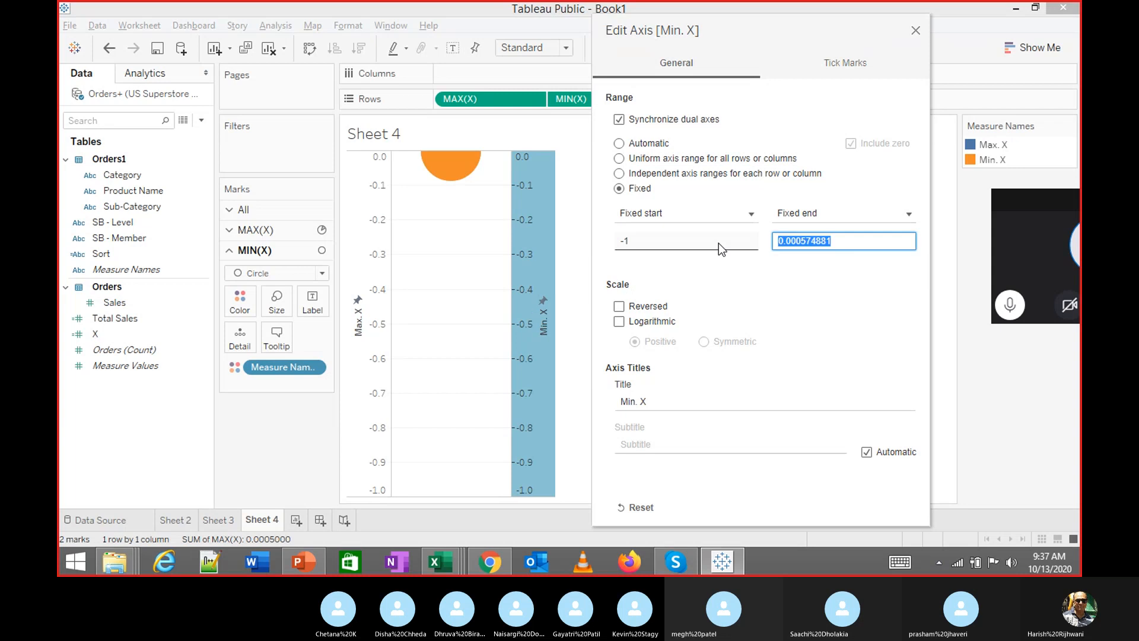
text(1)
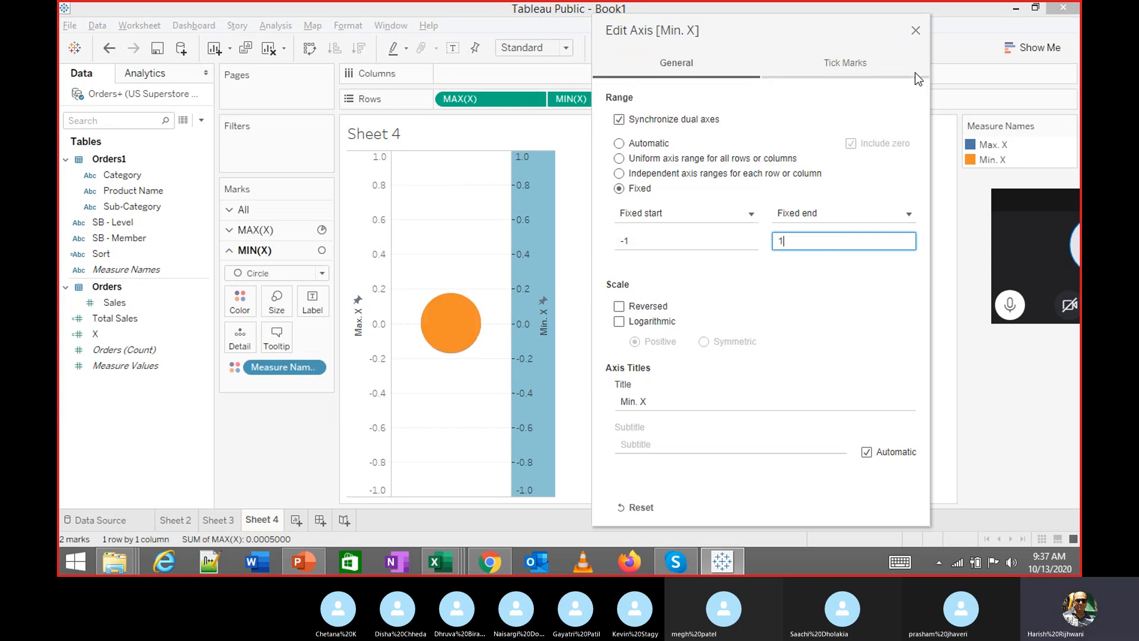
click(916, 30)
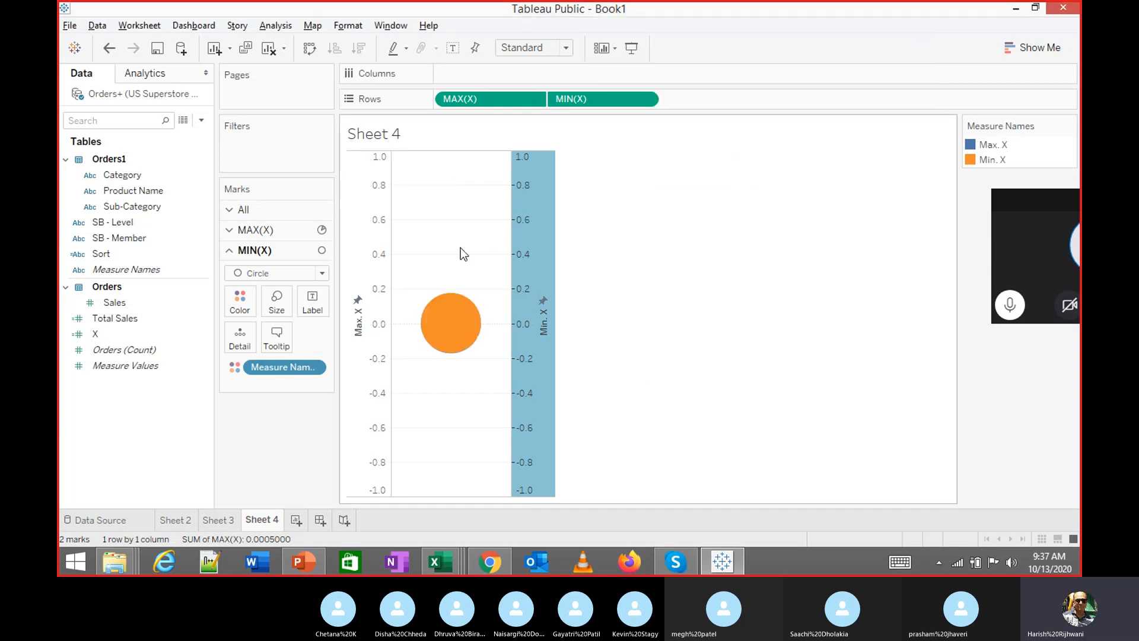
Enlarge the blue MAX(X) pie and fit the chart to Entire View
click(255, 230)
click(276, 282)
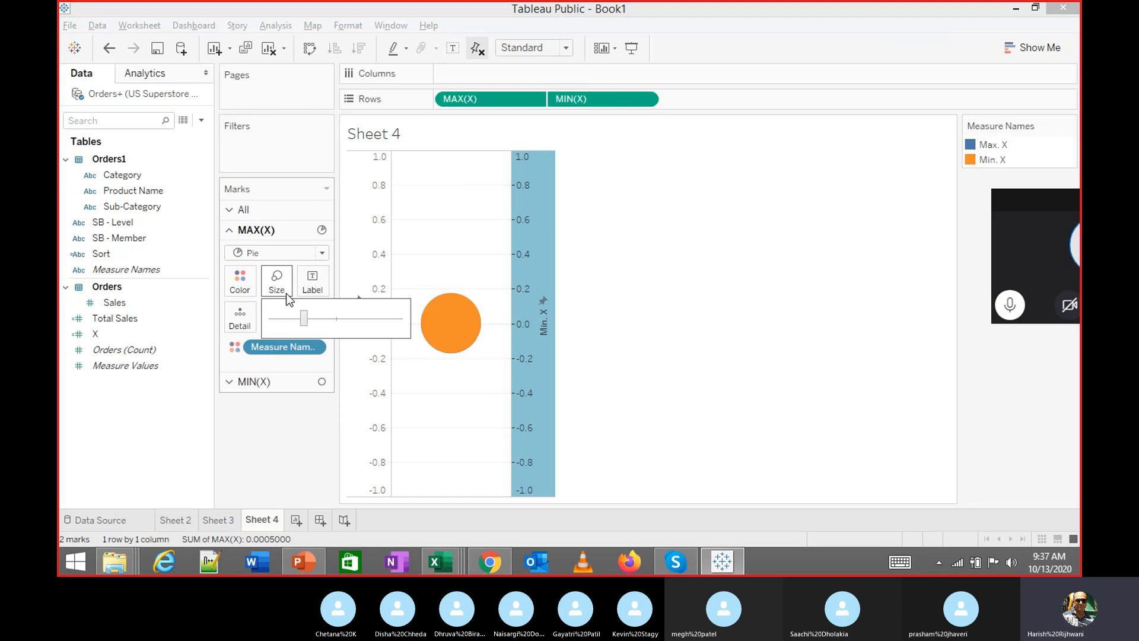
click(362, 320)
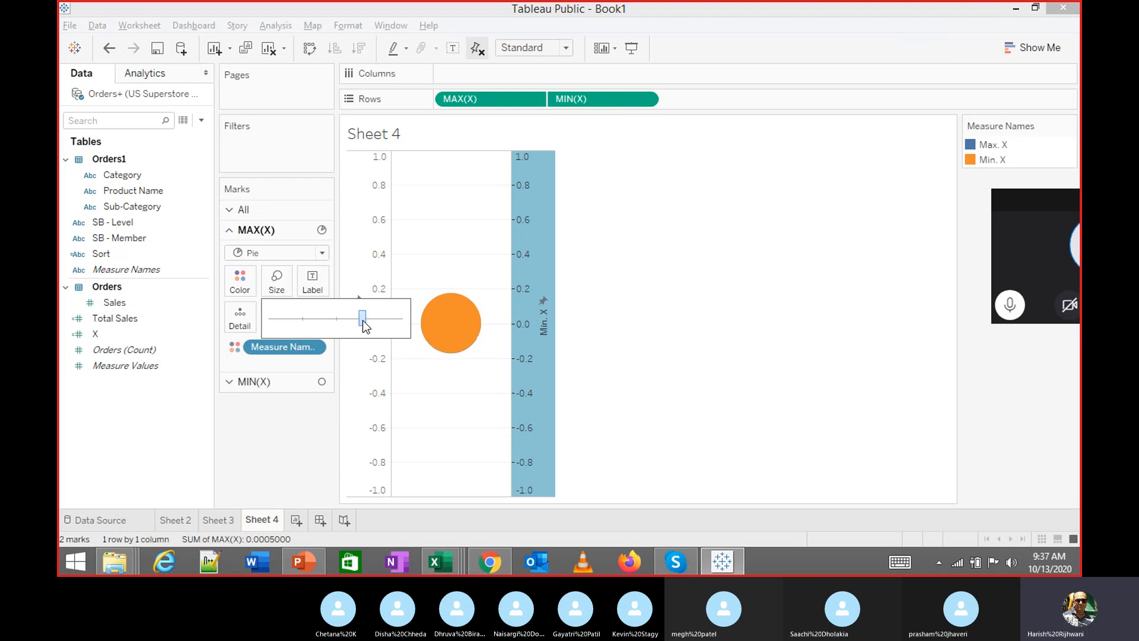
click(554, 51)
click(536, 105)
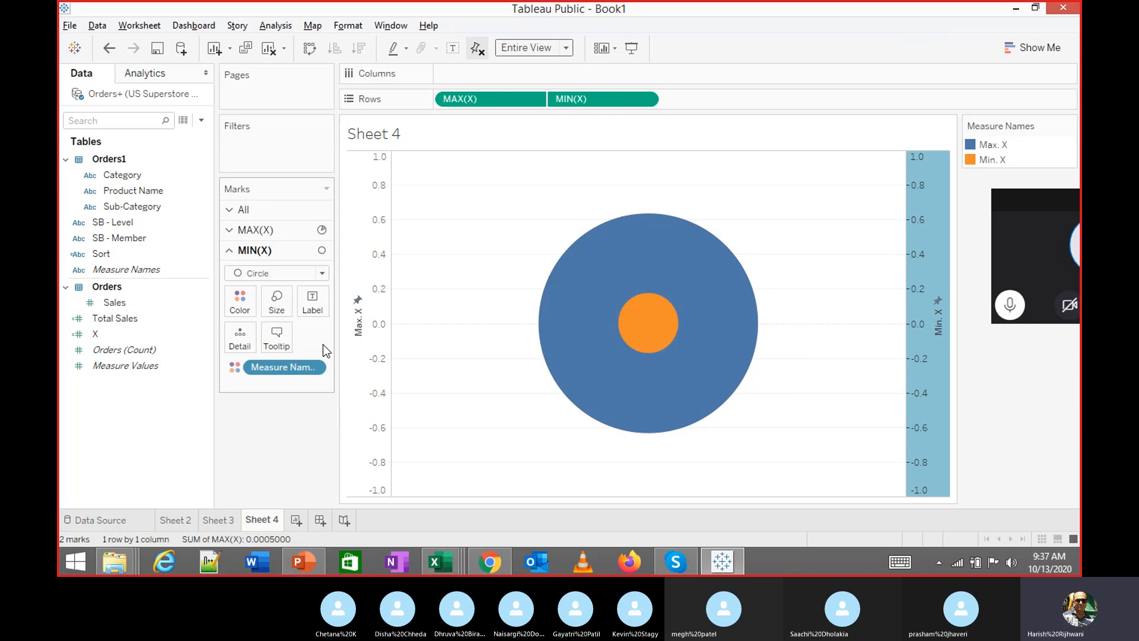
Review the marks' size and Measure Names colour assignments without changing them
click(276, 302)
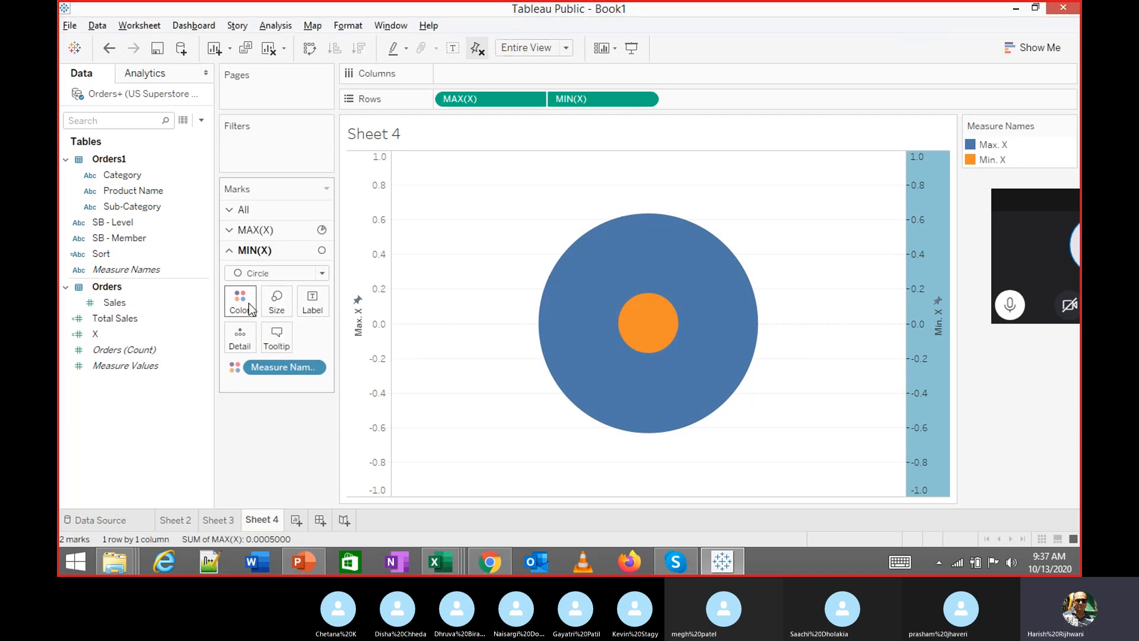
click(249, 306)
click(285, 350)
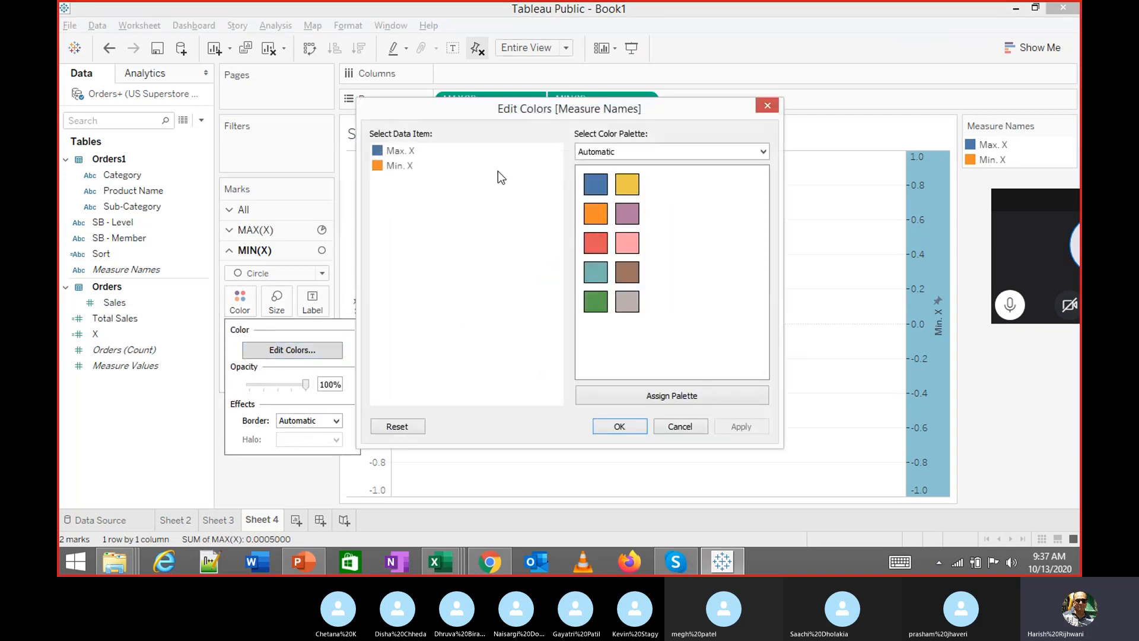
click(688, 427)
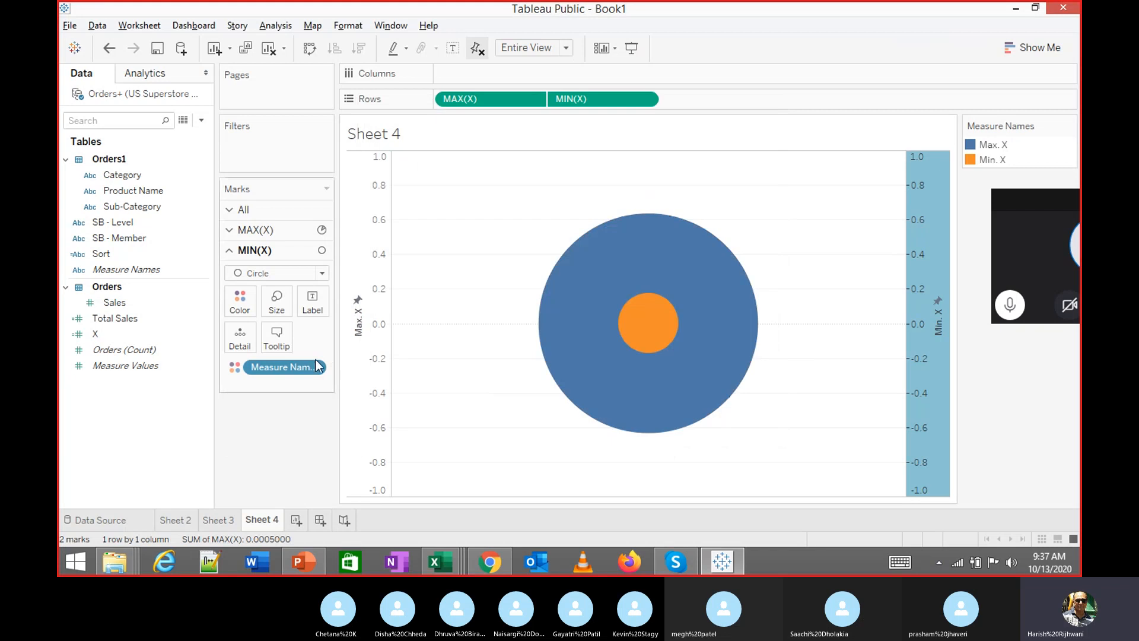
mouse_move(276, 374)
mouse_down()
mouse_move(169, 428)
mouse_move(290, 368)
mouse_up()
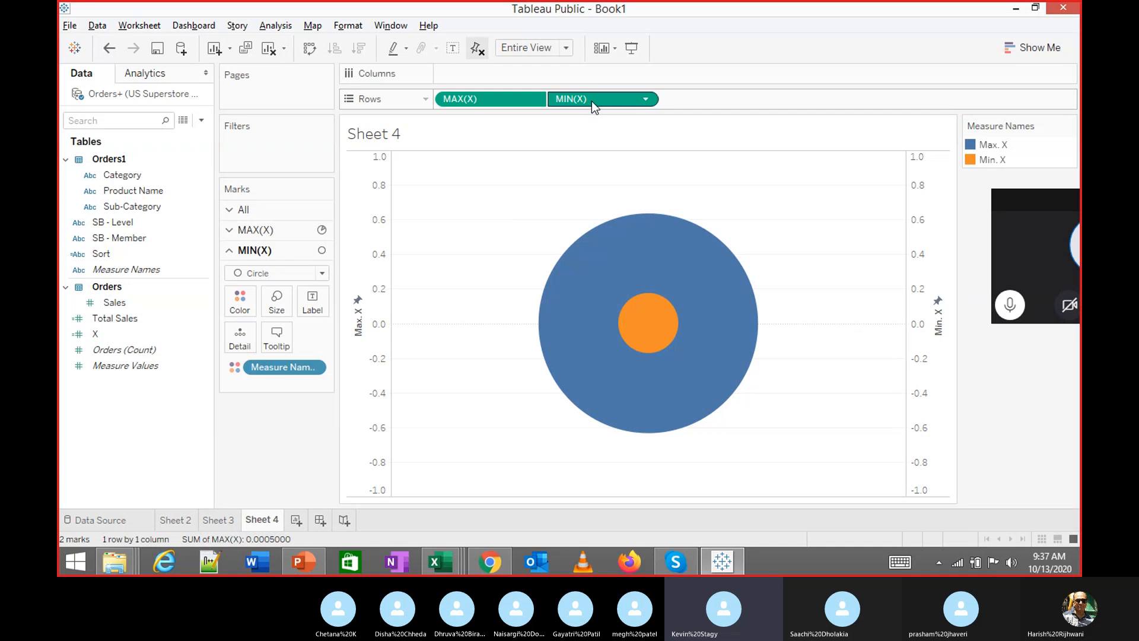
Undo the Entire View fit, fixed axis ranges and dual axis combination
key(ctrl+z)
key(ctrl+z)
key(ctrl+z)
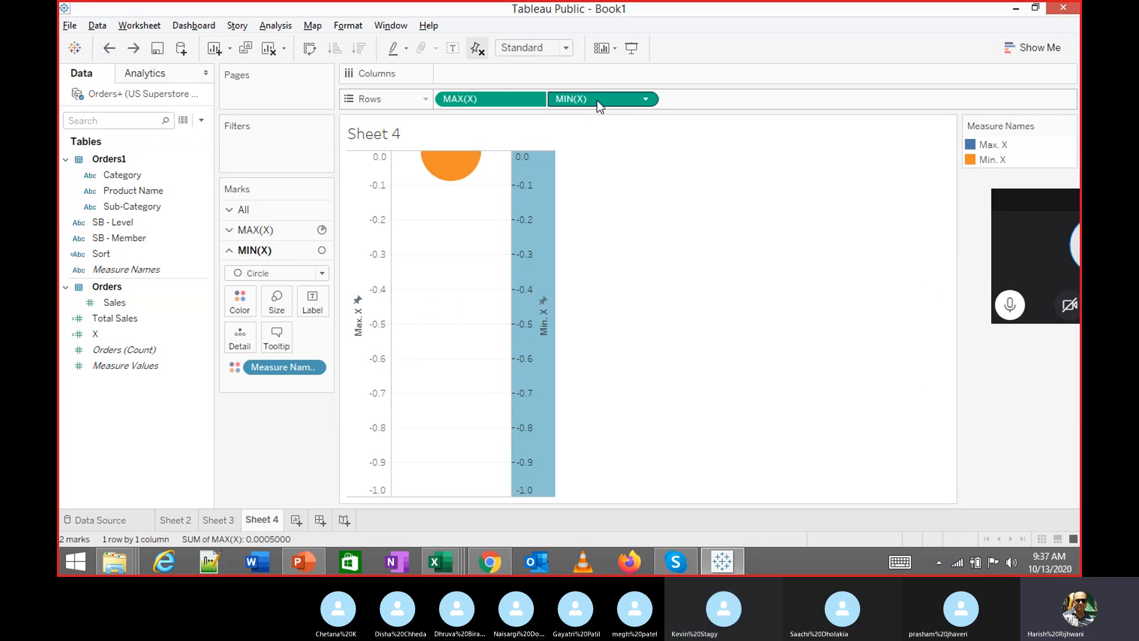
key(ctrl+z)
key(ctrl+z)
key(ctrl+z)
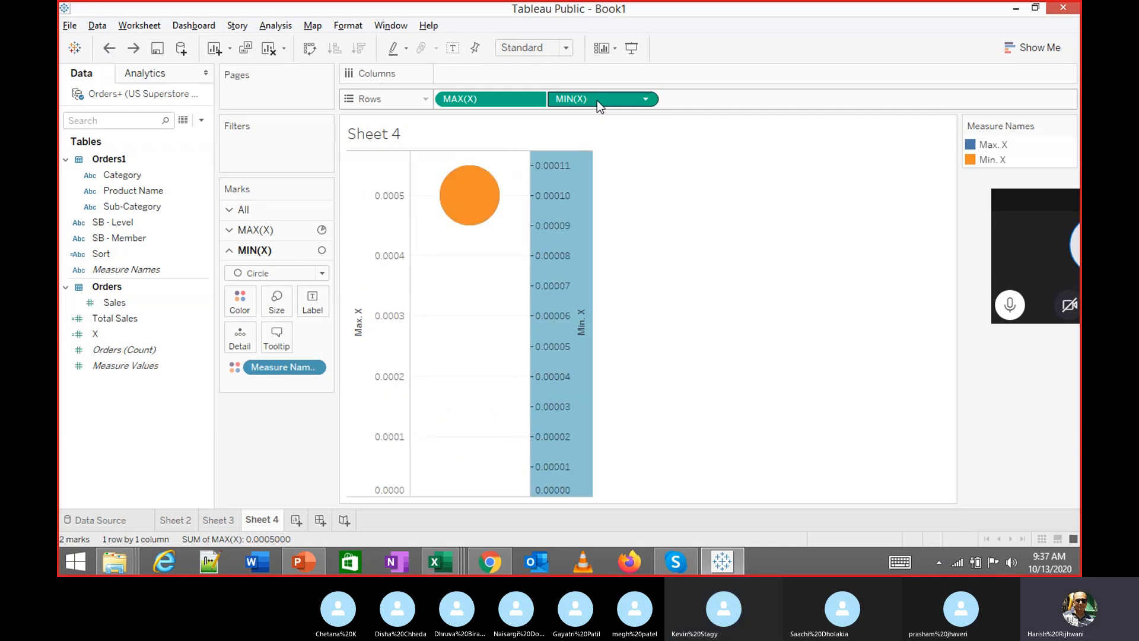
key(ctrl+z)
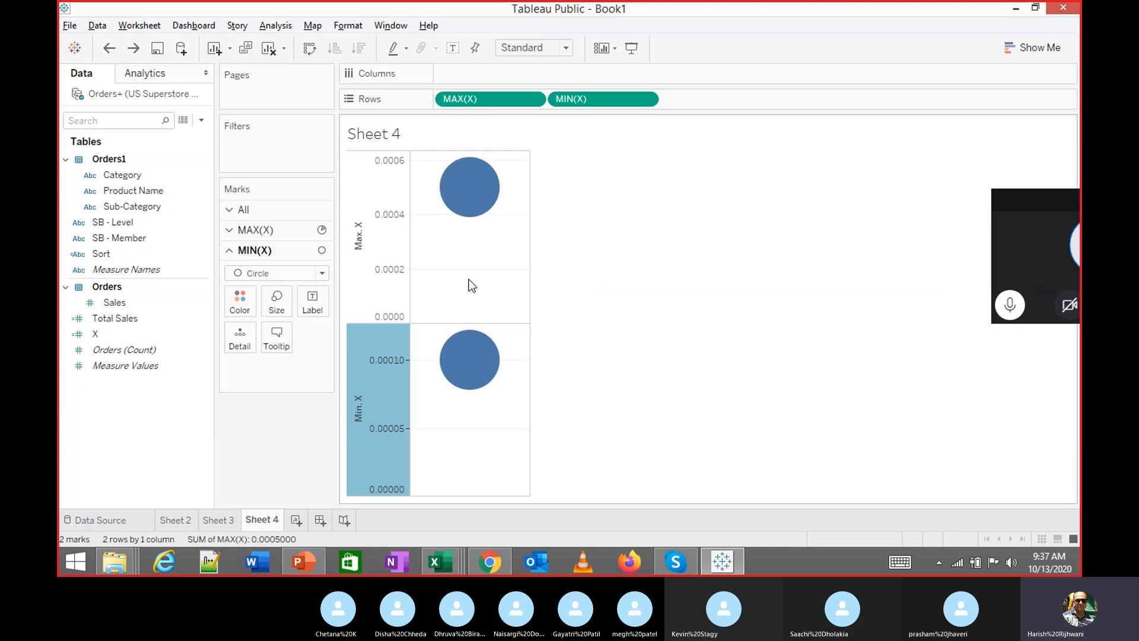
mouse_move(460, 200)
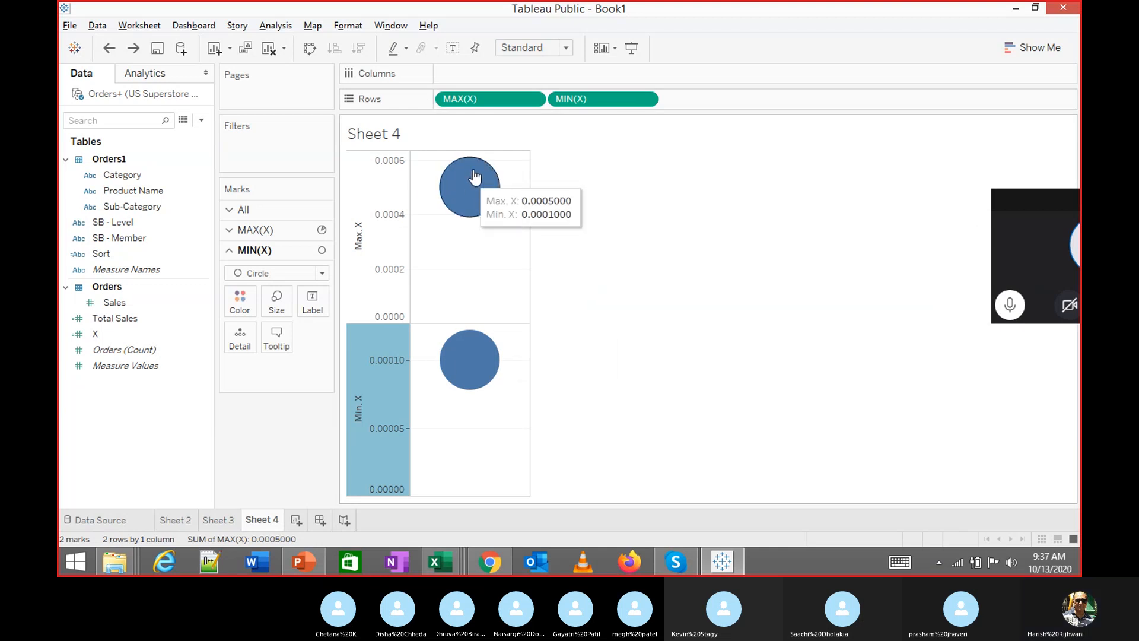
Set the MAX(X) marks to Pie
click(533, 99)
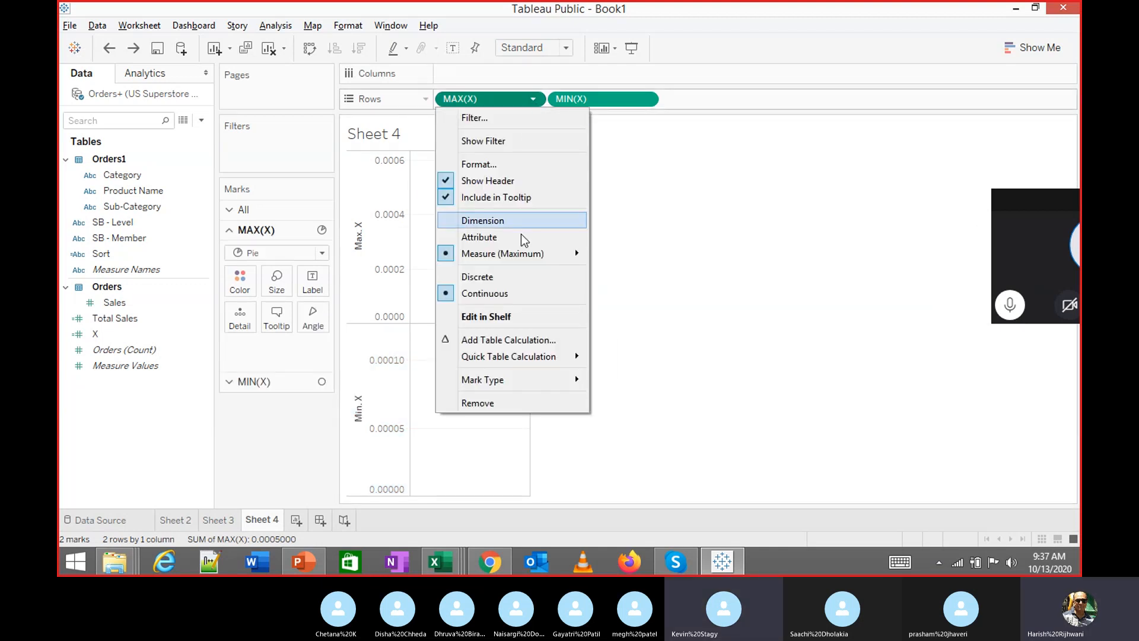
mouse_move(528, 385)
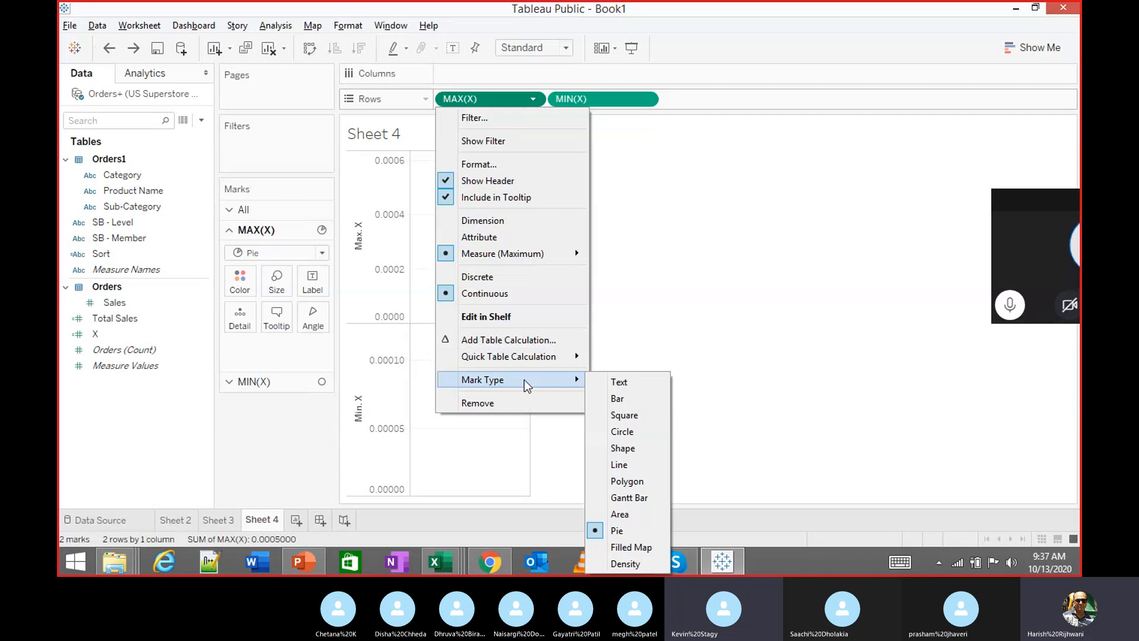
click(691, 323)
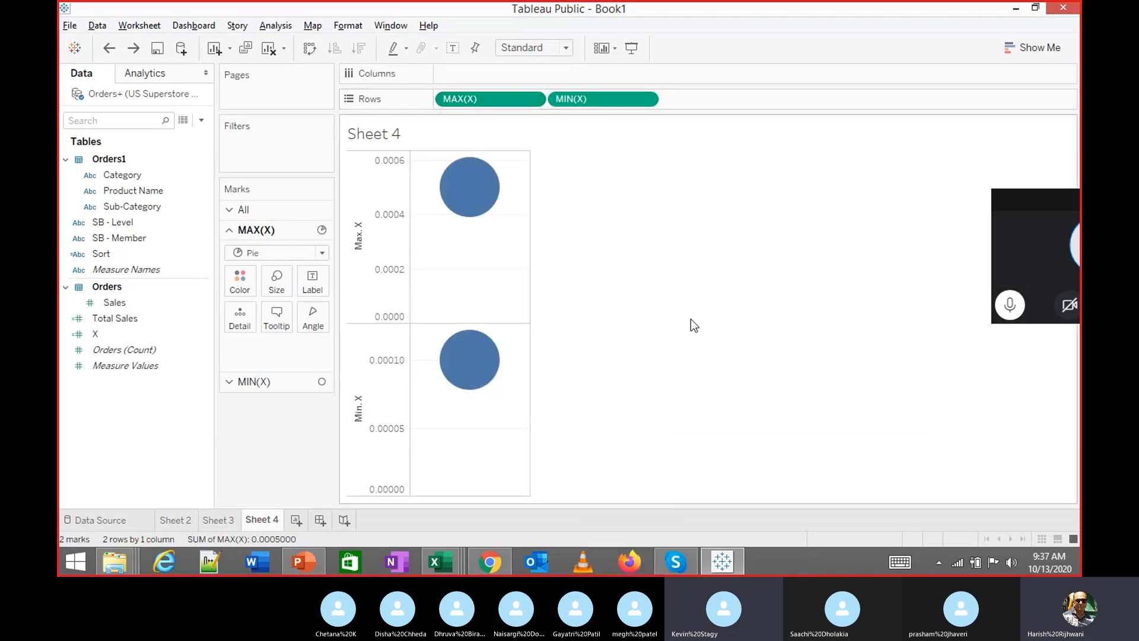
Overlay MIN(X) and MAX(X) on a dual axis
click(647, 100)
click(646, 99)
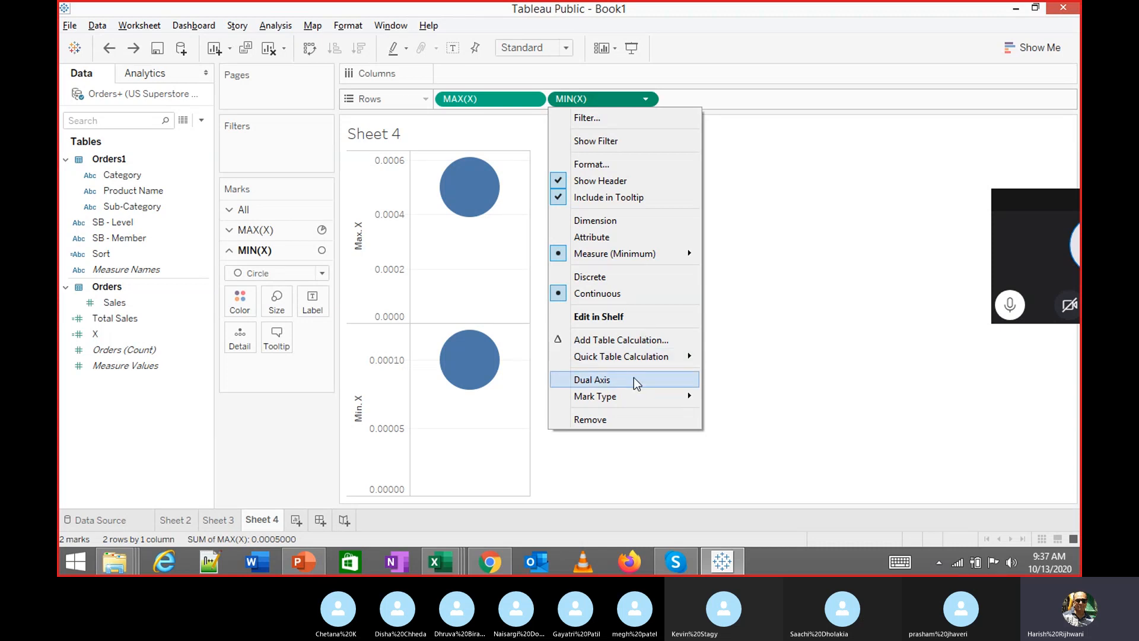
click(646, 100)
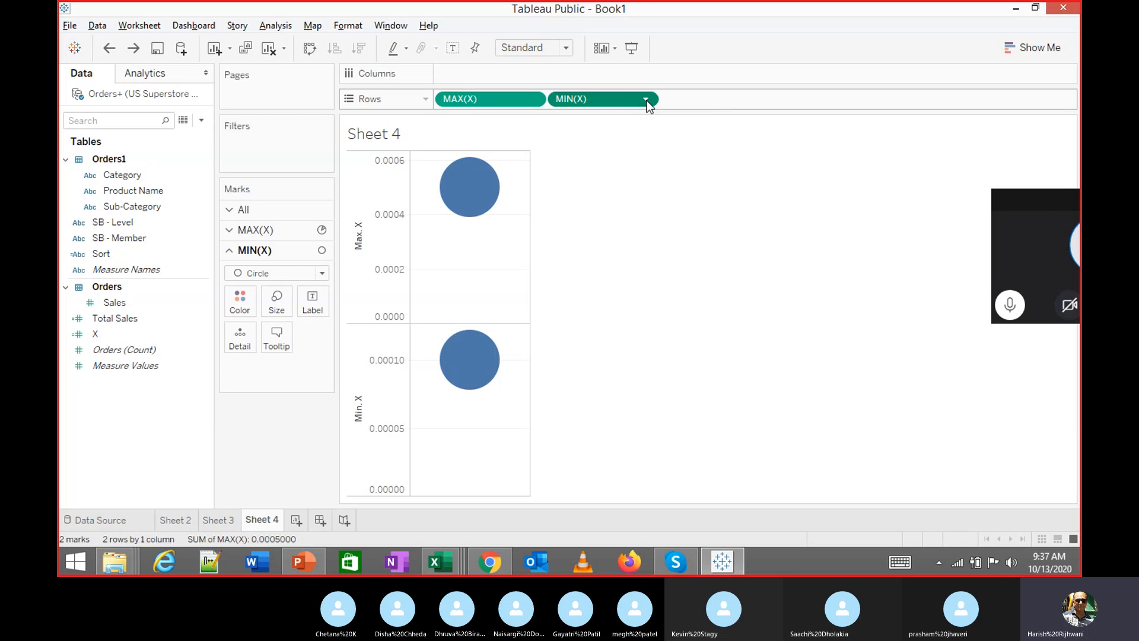
click(646, 100)
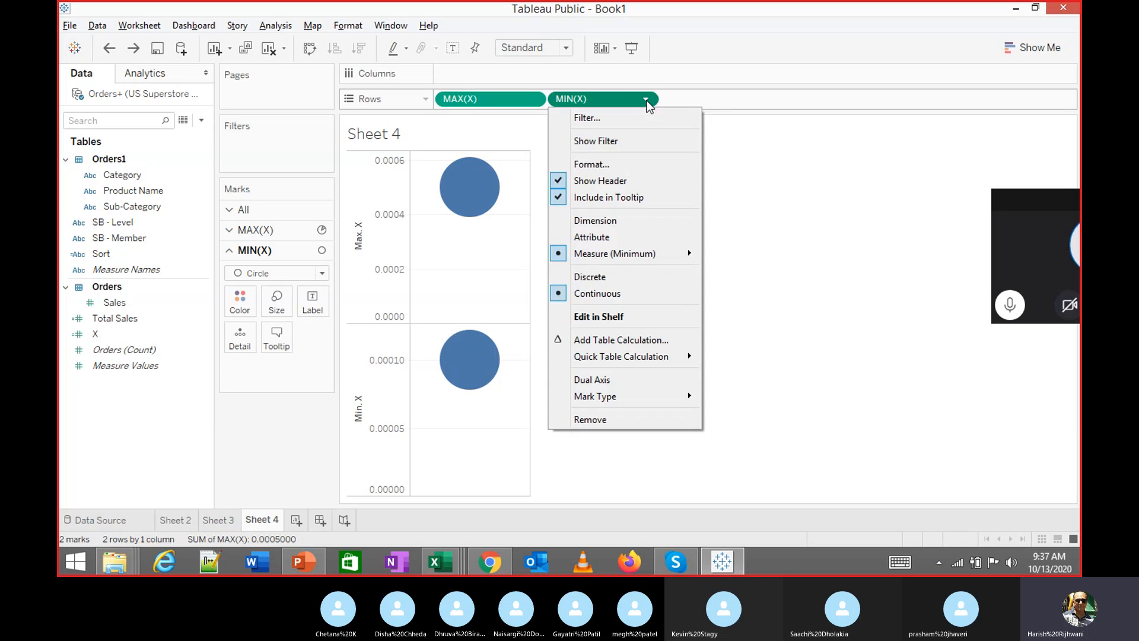
click(628, 384)
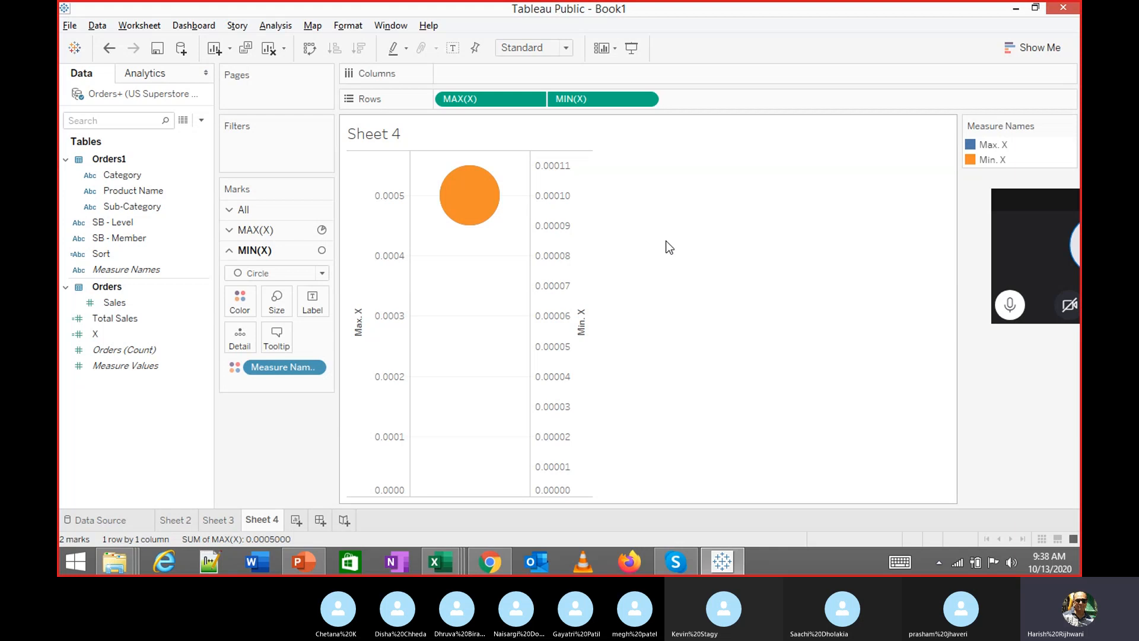
Synchronize the Min. X axis with Max. X so both run 0–0.0005
click(558, 213)
right_click(557, 214)
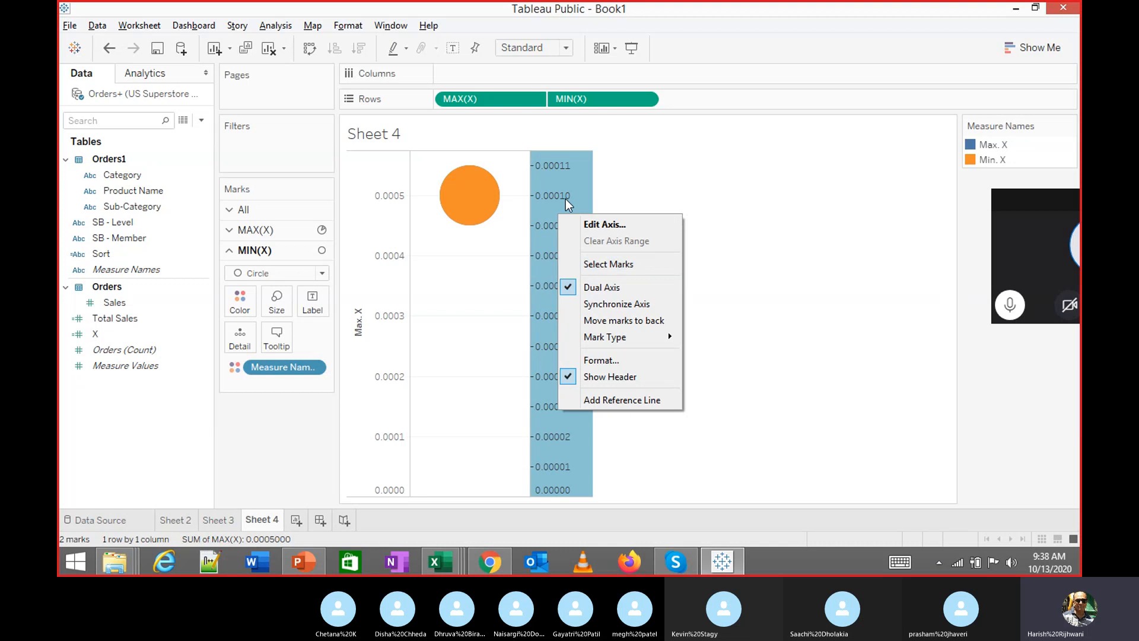
click(611, 304)
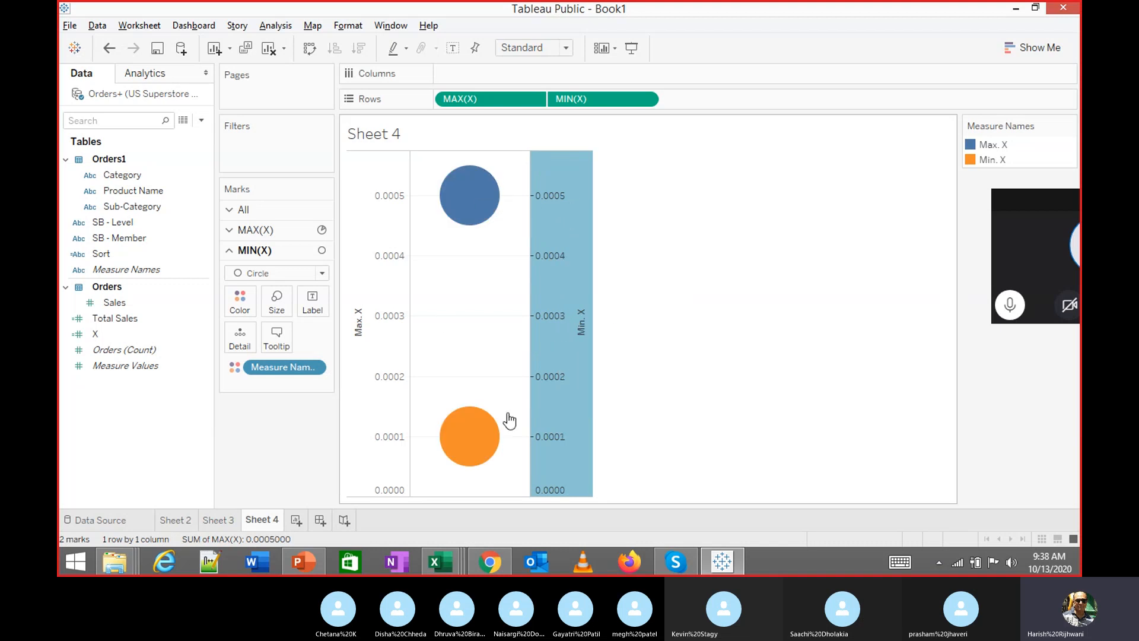
mouse_move(579, 318)
Give the Min. X axis a fixed range from -1 to 1
right_click(562, 206)
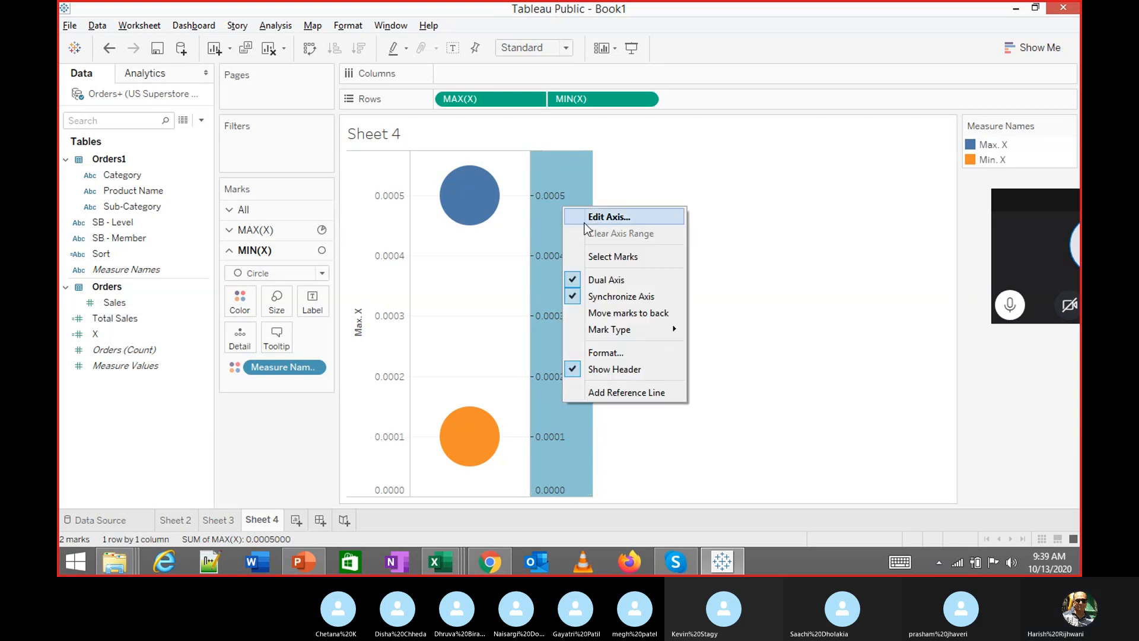
click(585, 224)
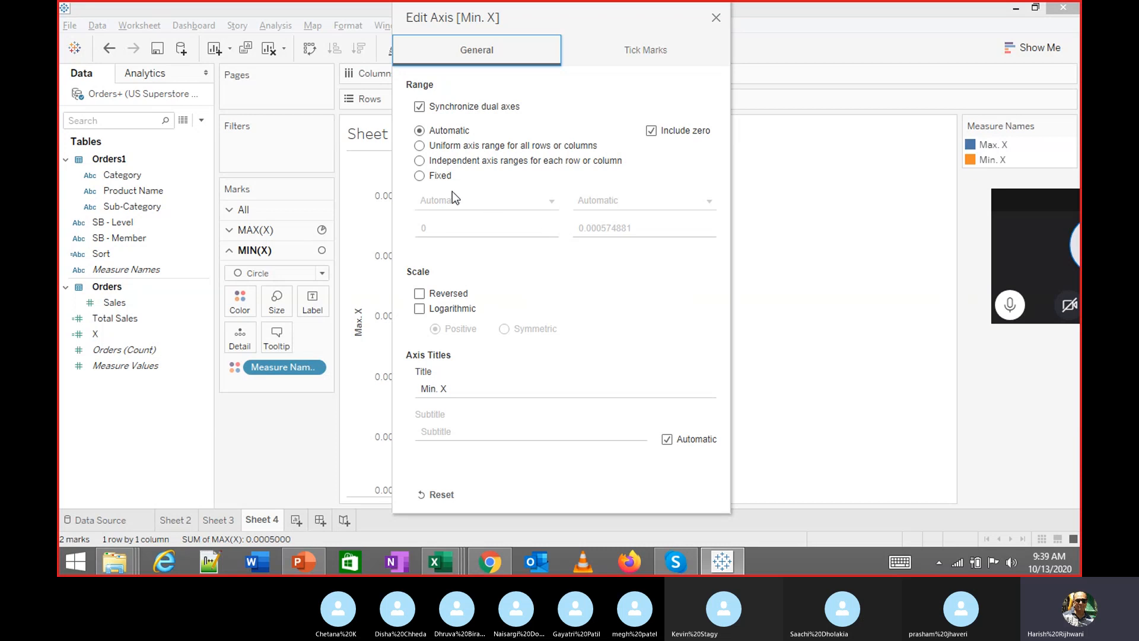
click(423, 178)
click(432, 228)
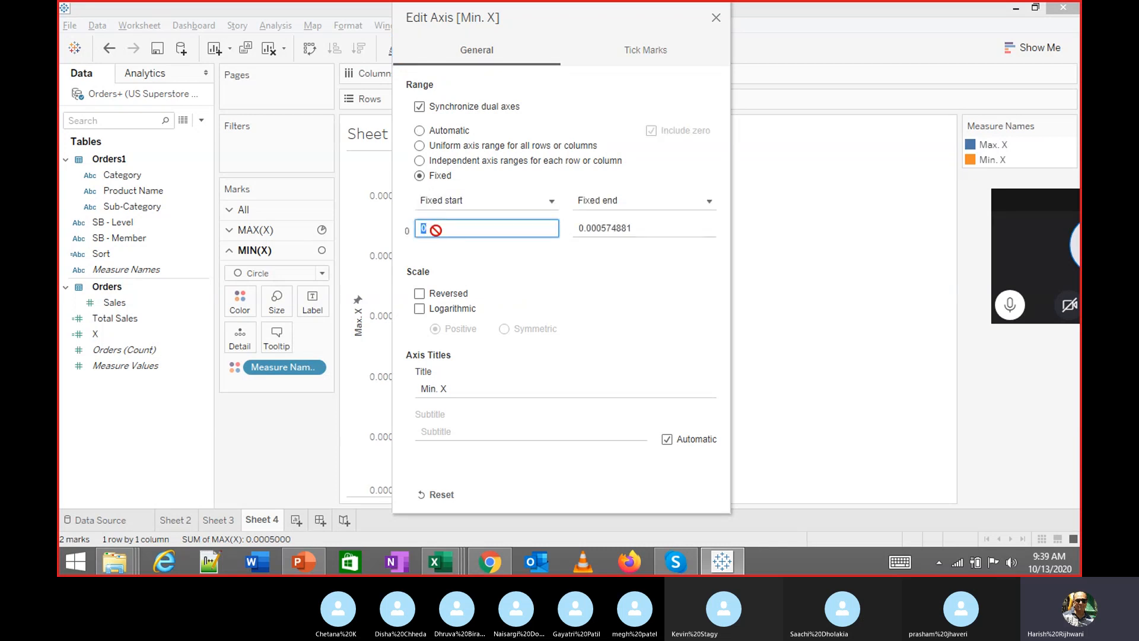
text(-1)
key(Tab)
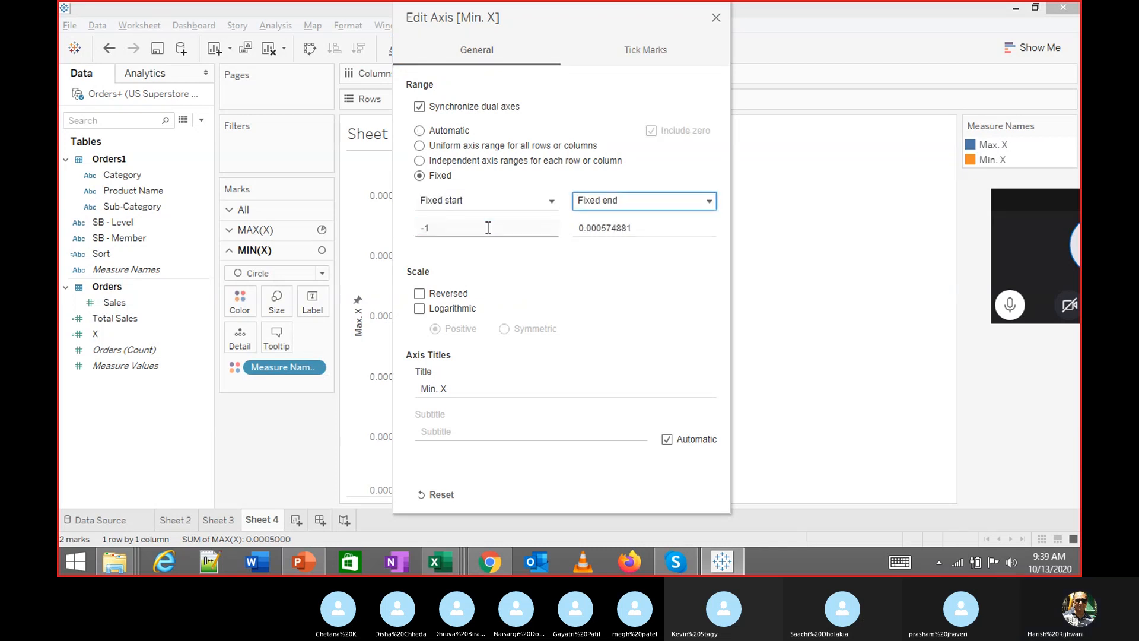
text(1)
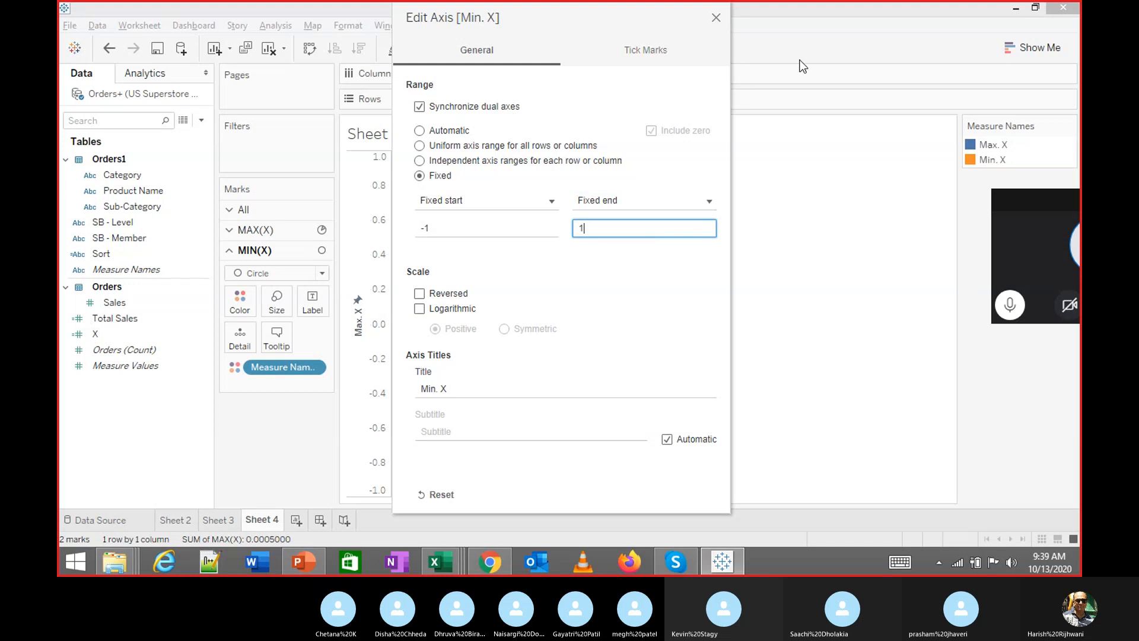
click(717, 19)
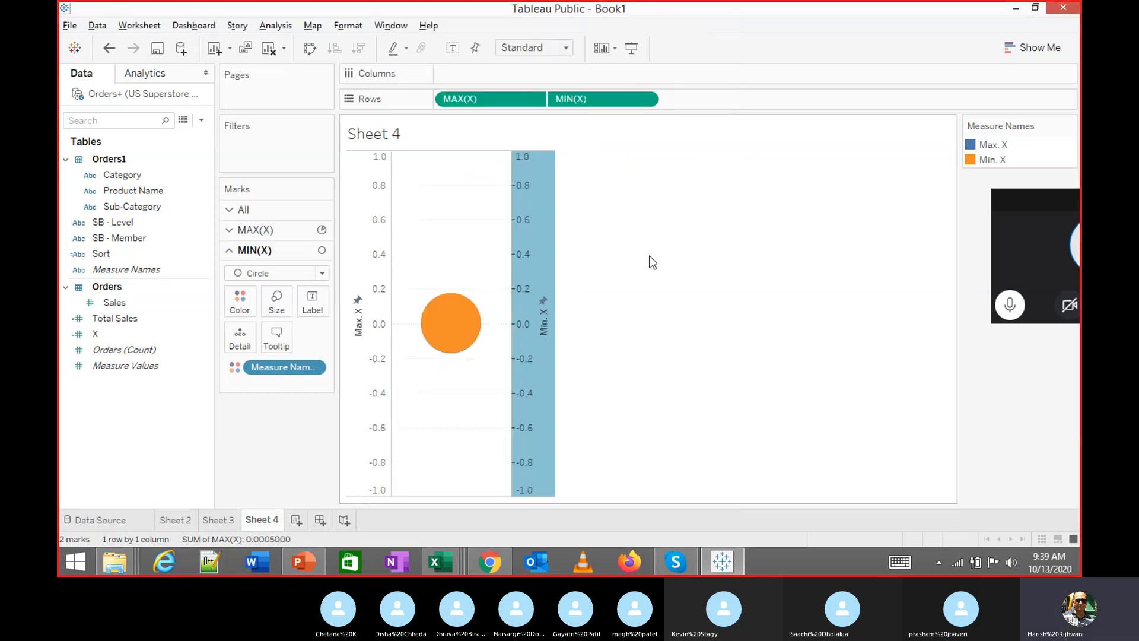
click(661, 284)
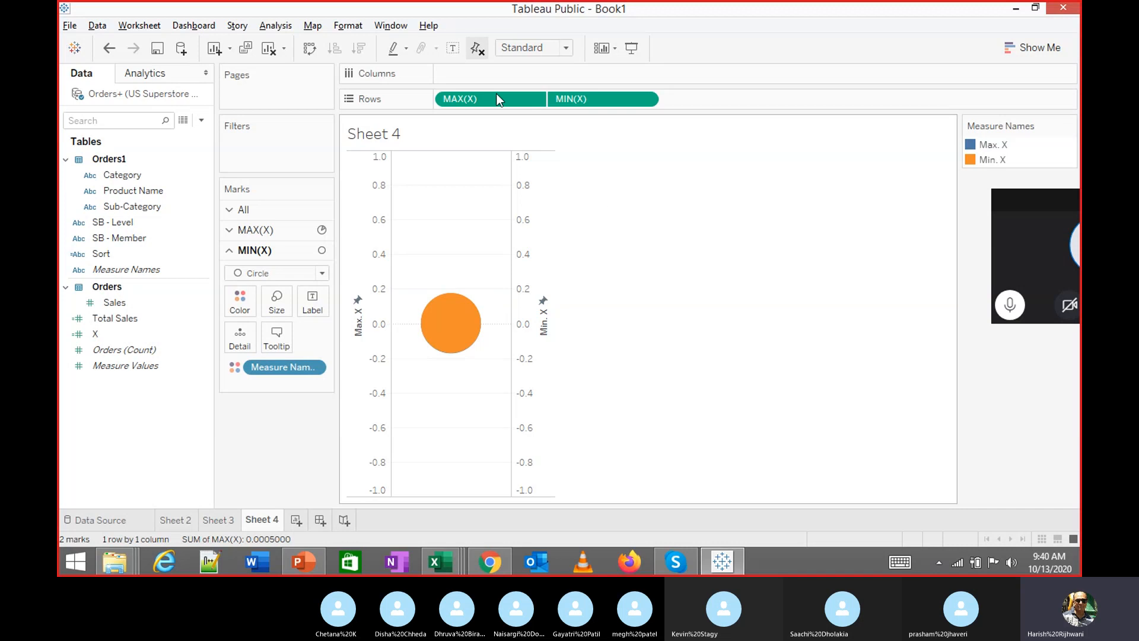
Change the view fit from Standard to Entire View
click(565, 48)
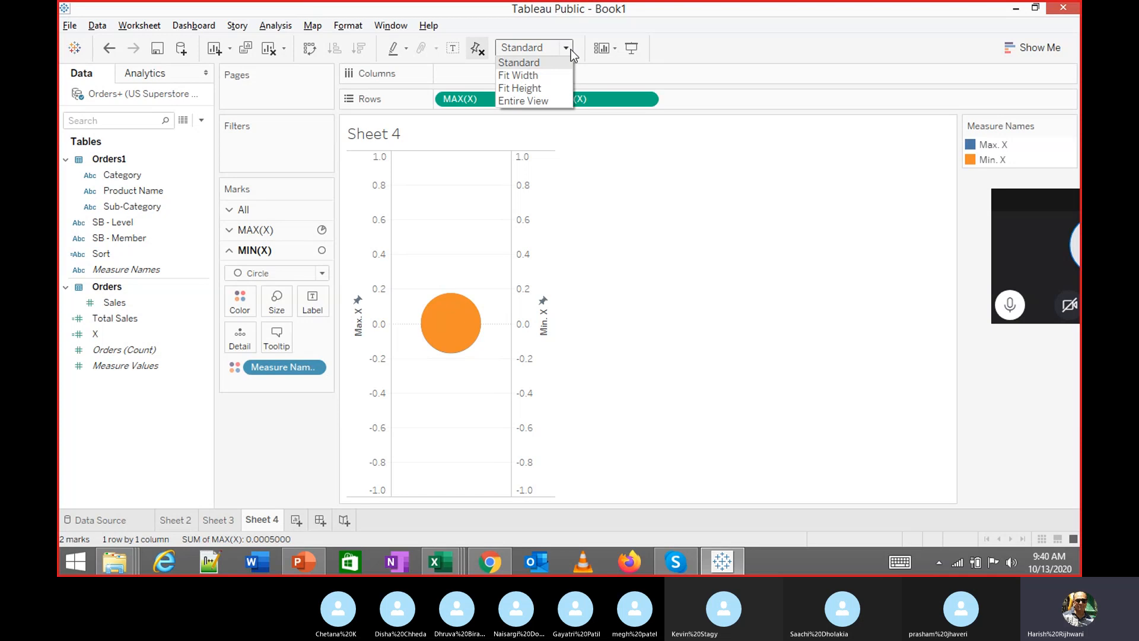
click(547, 99)
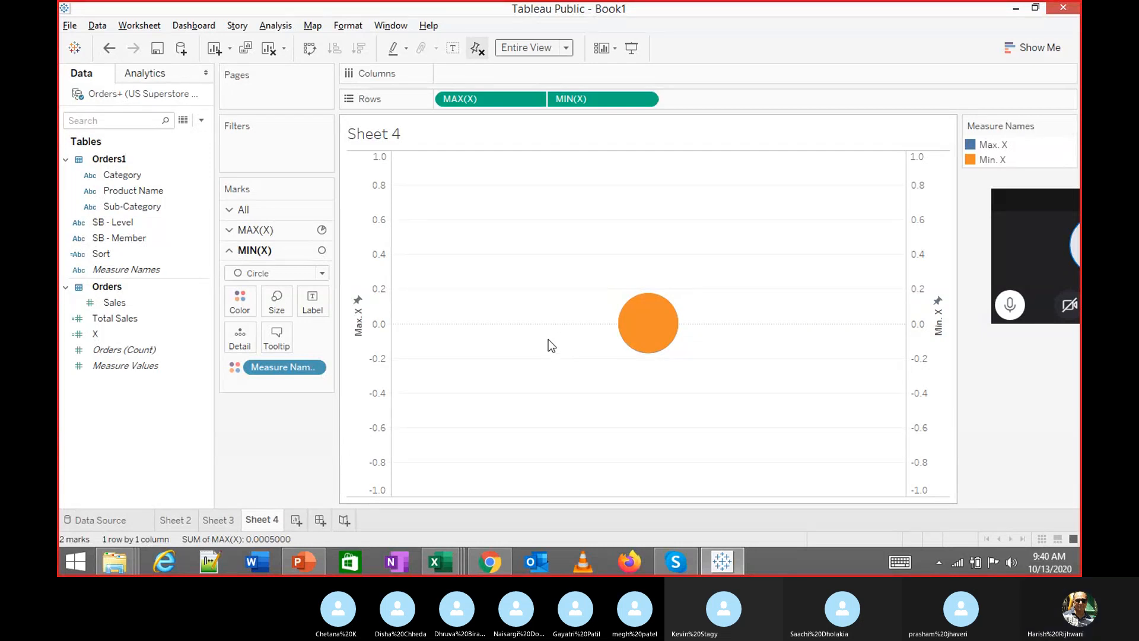
Rename Sheet 4 to 'Sunburst'
double_click(268, 523)
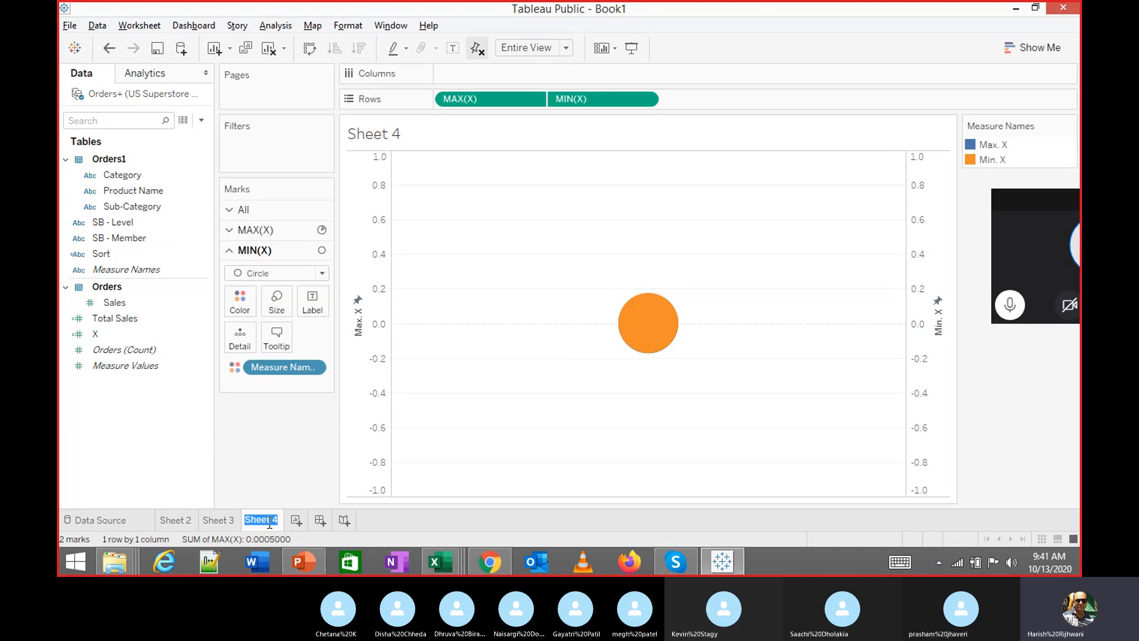
text(Sunburst)
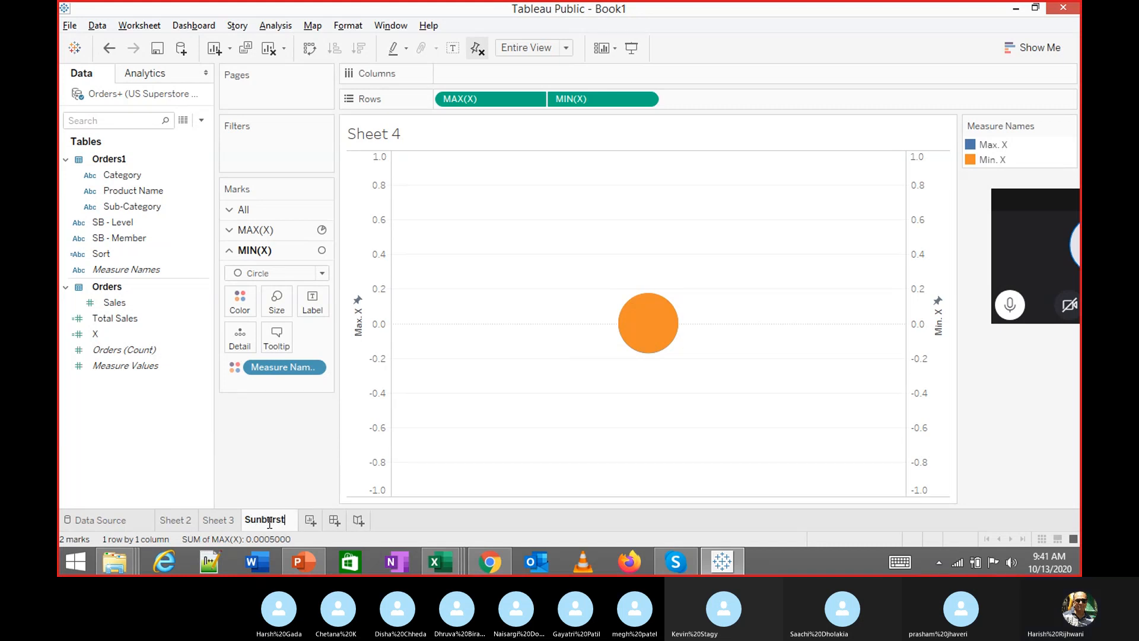
key(Return)
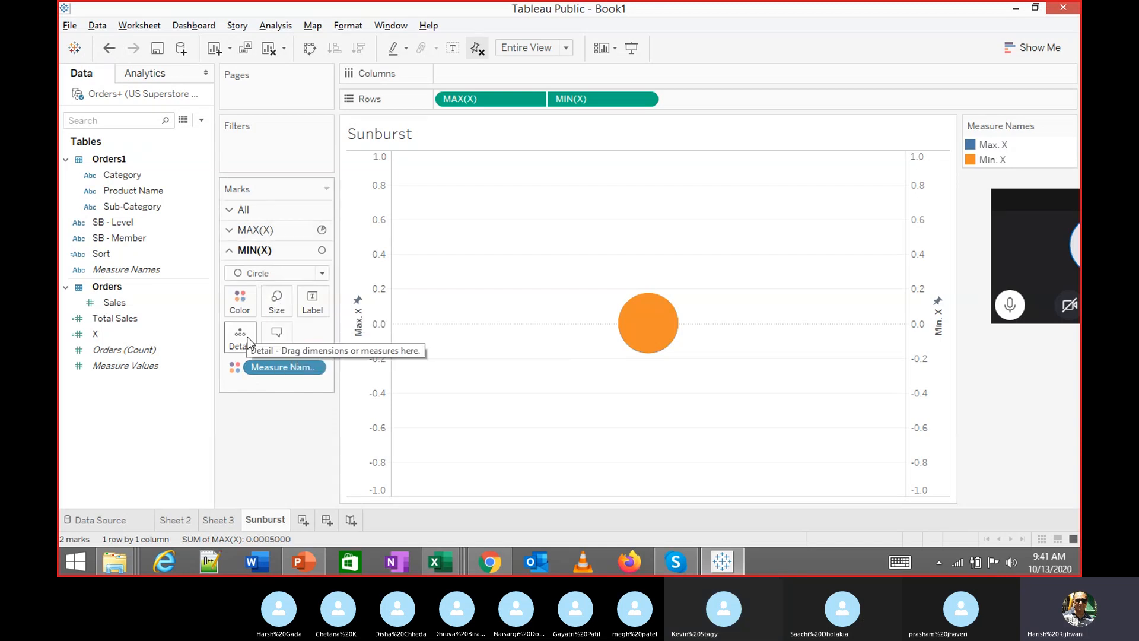
Remove Measure Names from the MIN(X) card and make the centre circle white
drag(263, 367, 164, 436)
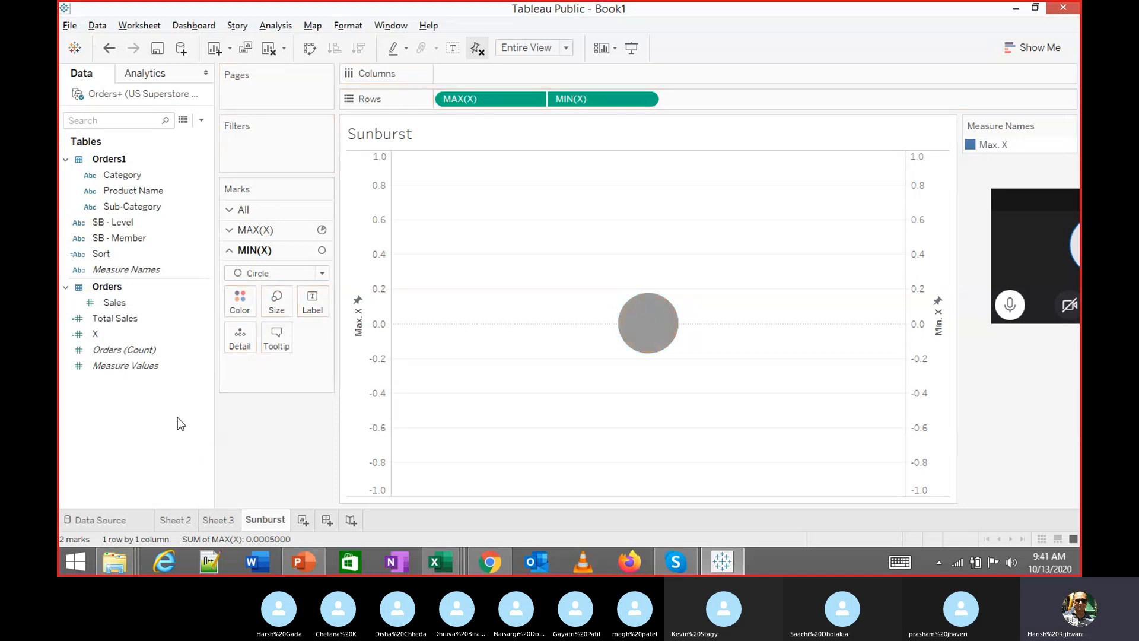
click(239, 296)
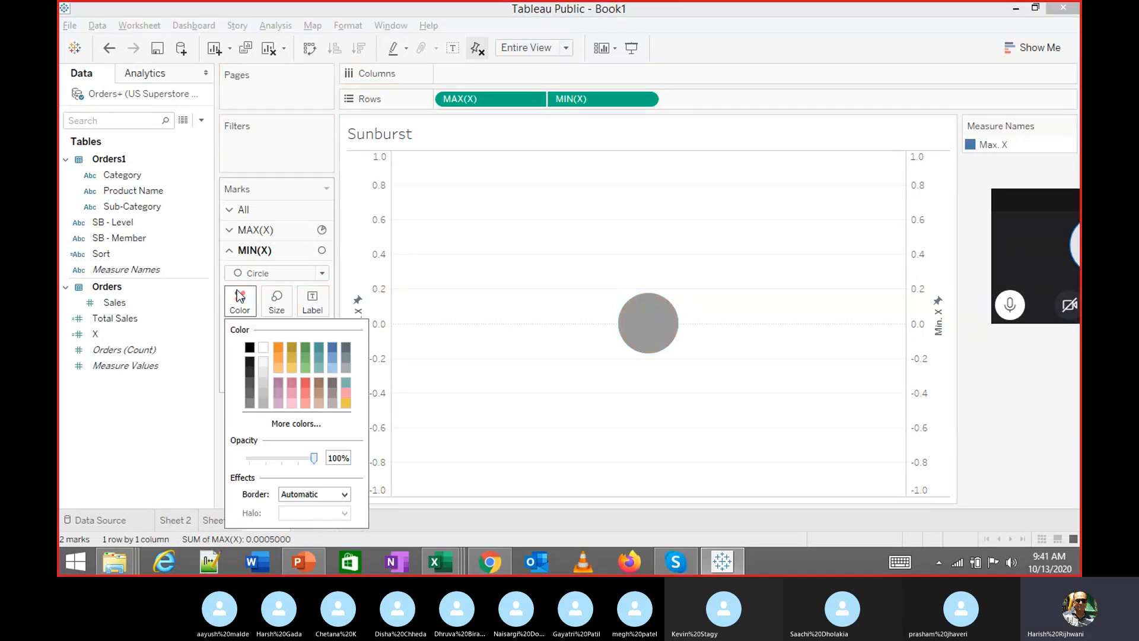
click(263, 347)
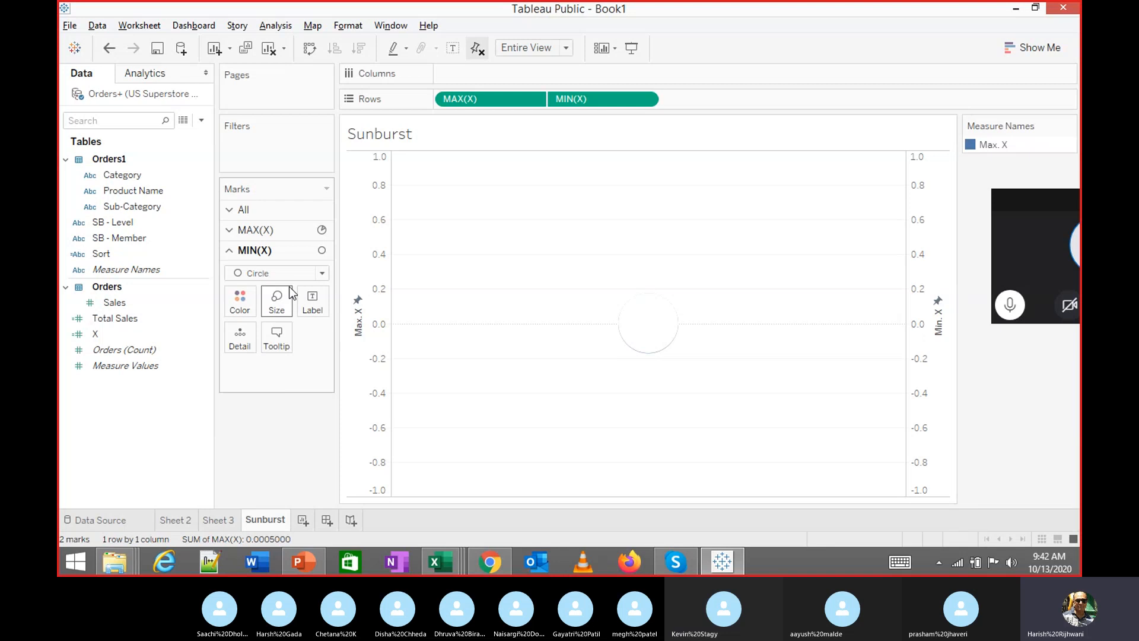
On the MAX(X) card, drop the Measure Names colouring and enlarge the pie into a wide donut
click(289, 230)
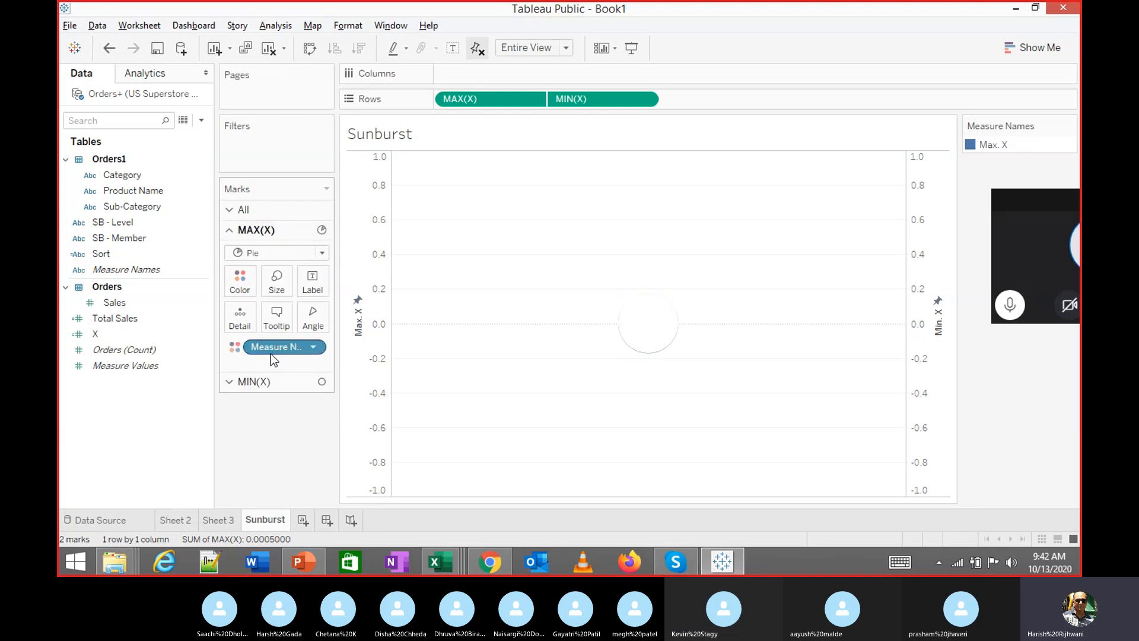
drag(268, 351, 147, 407)
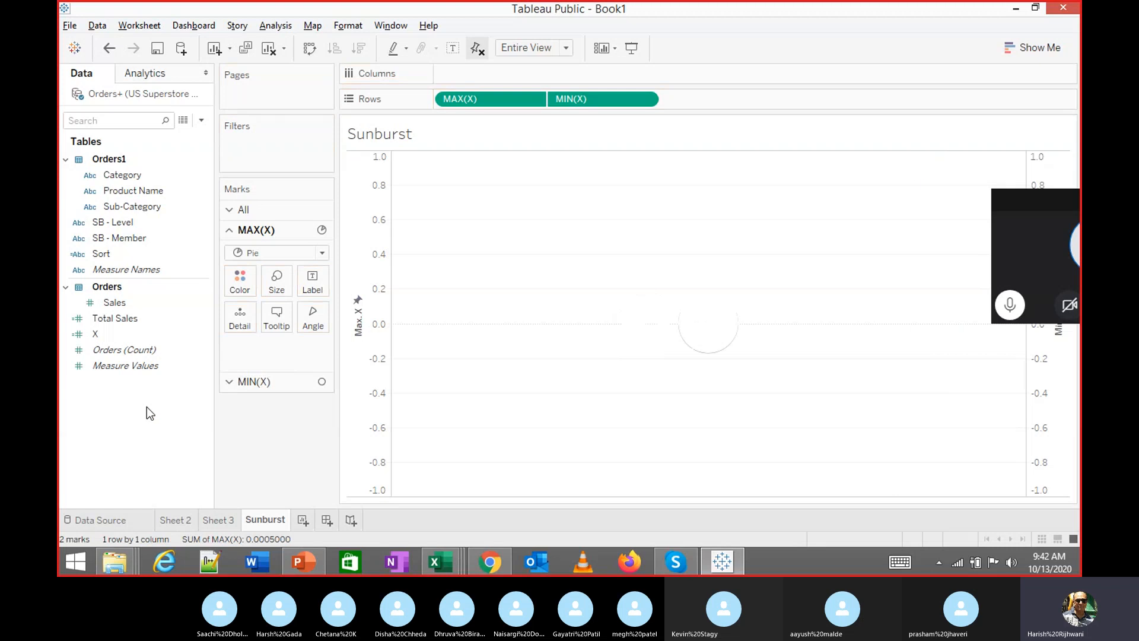
click(276, 282)
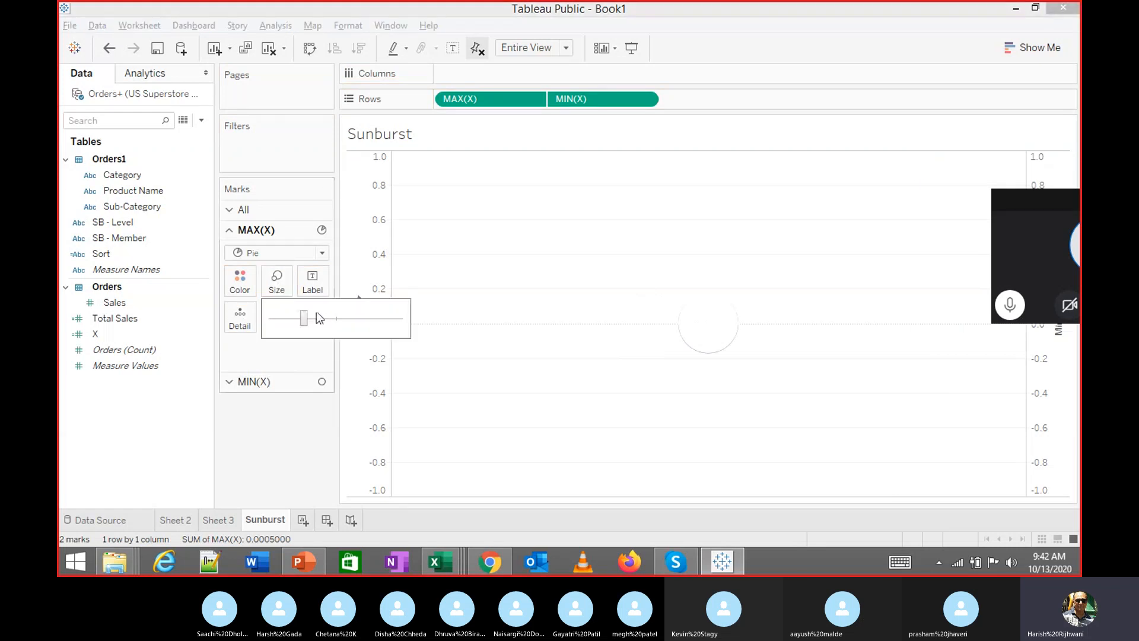
click(359, 319)
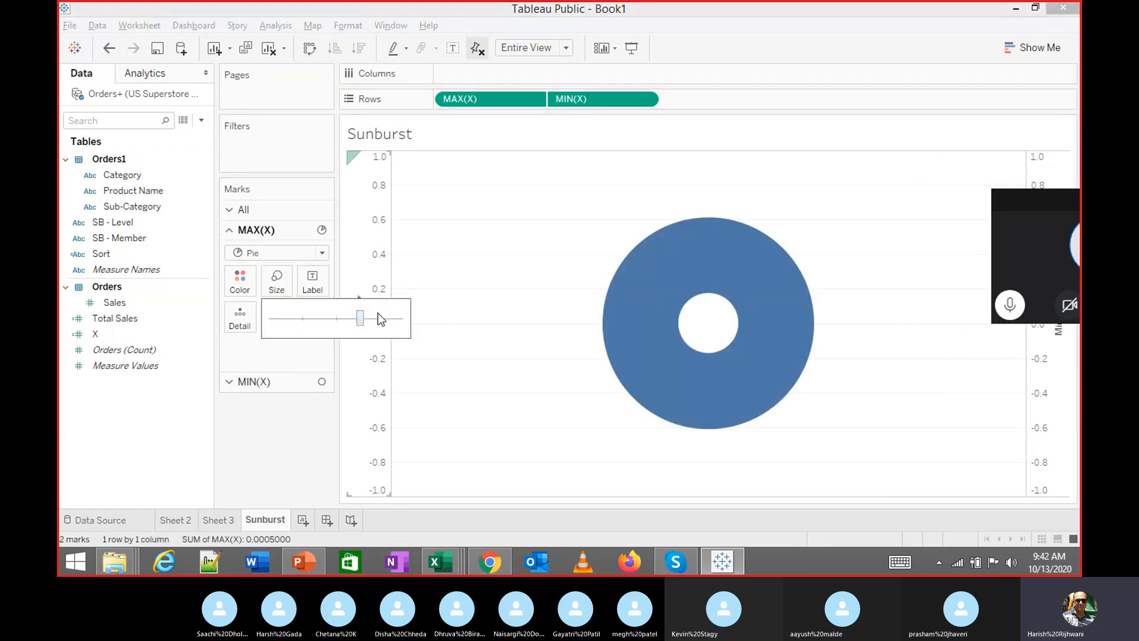
click(379, 319)
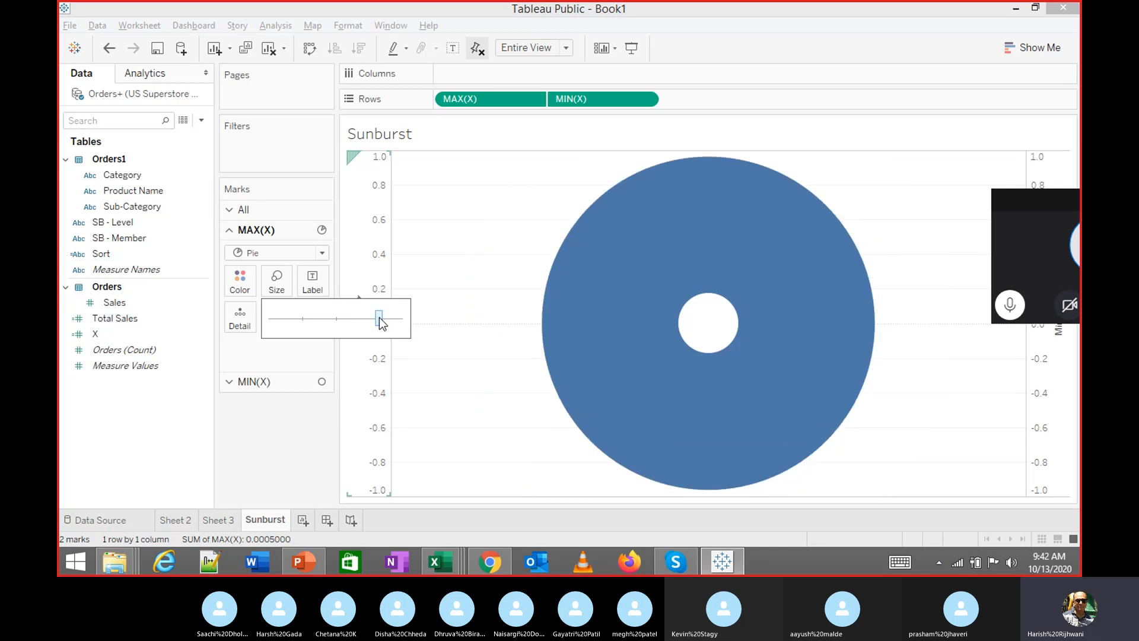
click(260, 435)
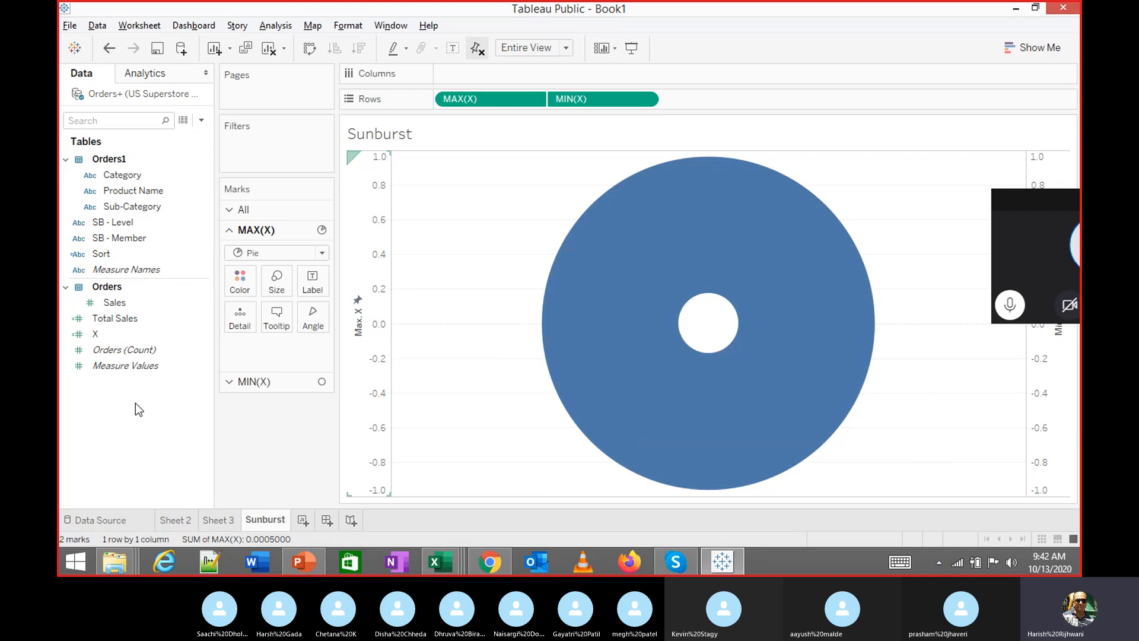
Inspect Sheet 2's MAX(X) marks setup as a reference for the Sunburst sheet
click(181, 520)
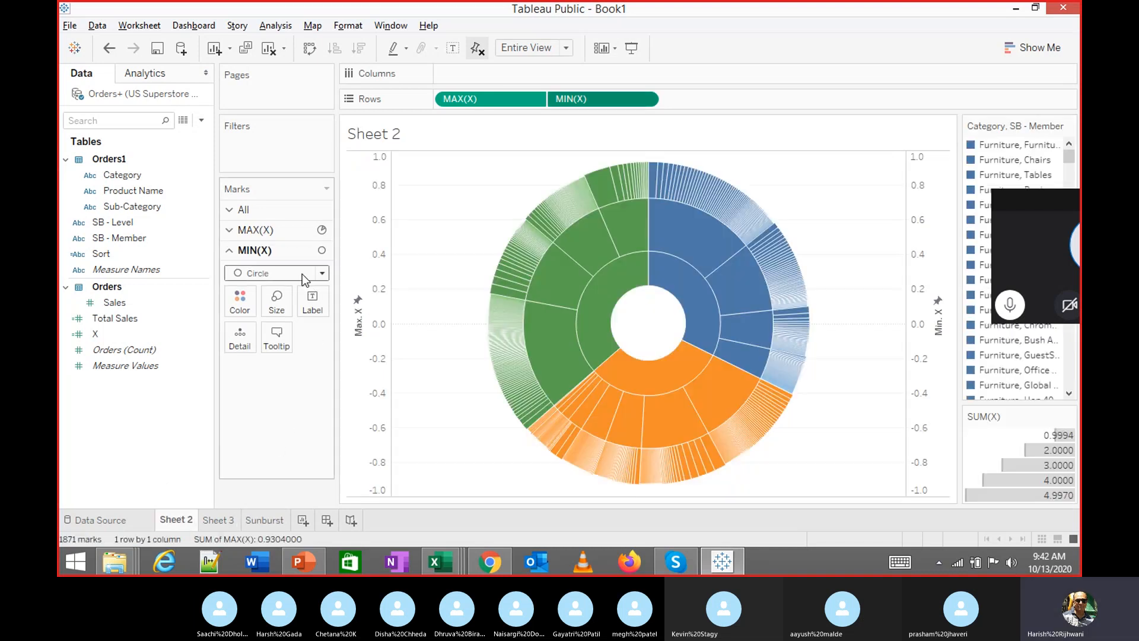
click(255, 230)
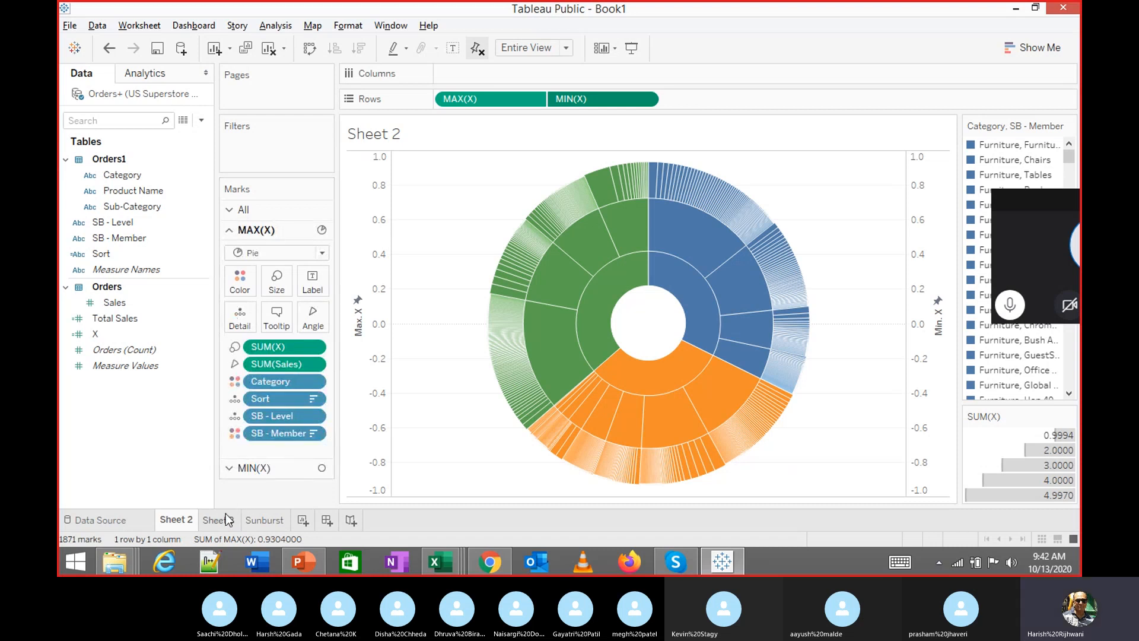
click(266, 520)
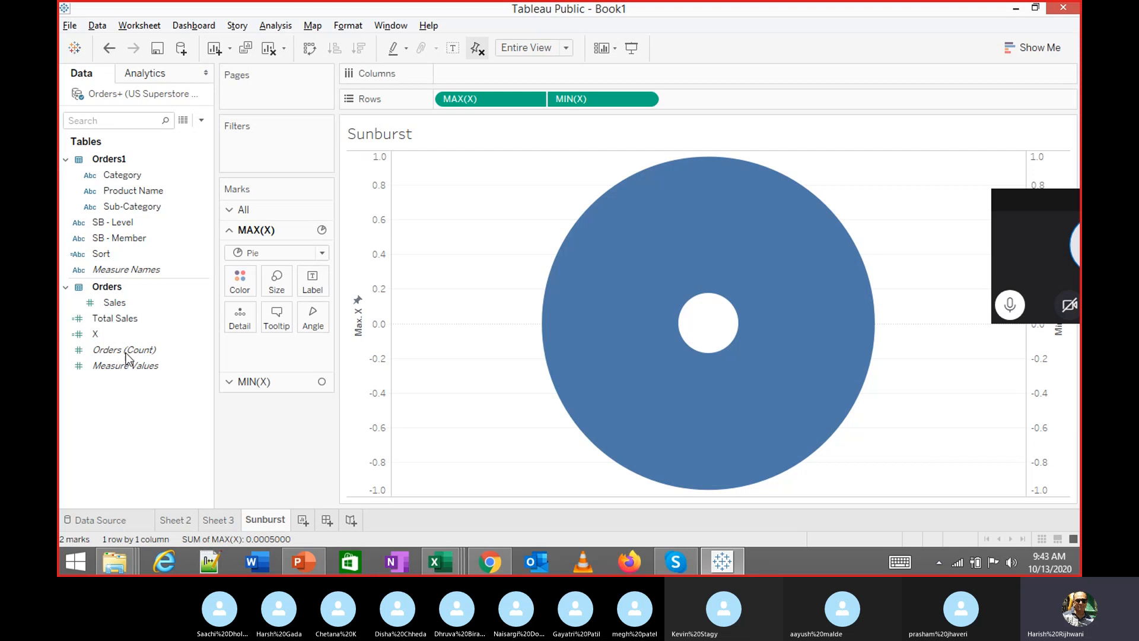
click(83, 319)
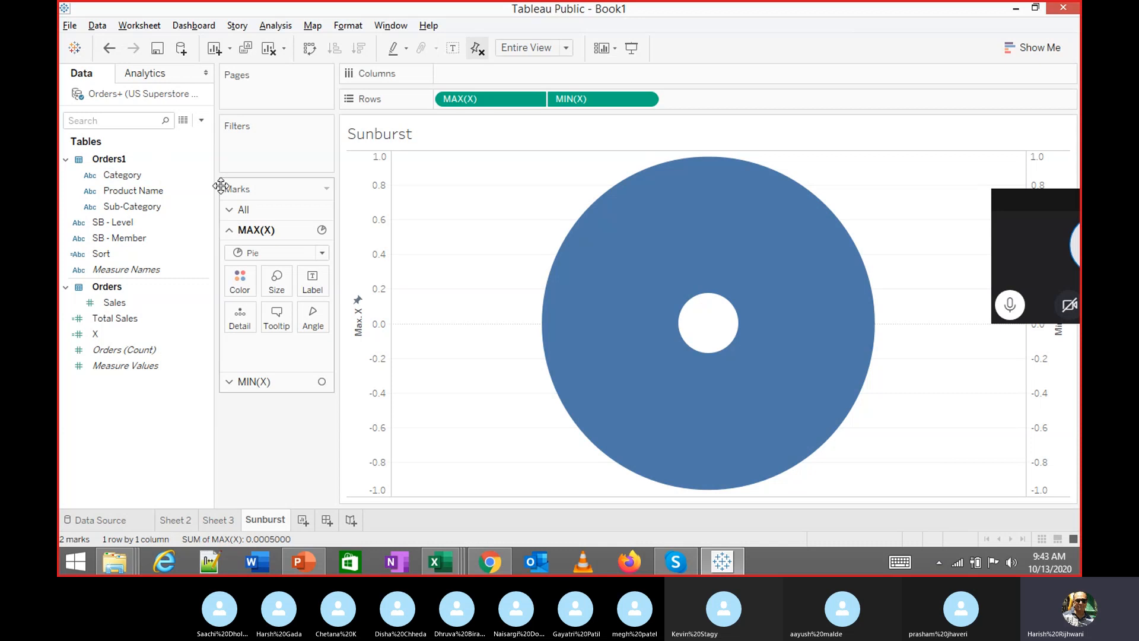
Size the MAX(X) donut by SUM(X), giving a size legend of 8.995
click(188, 520)
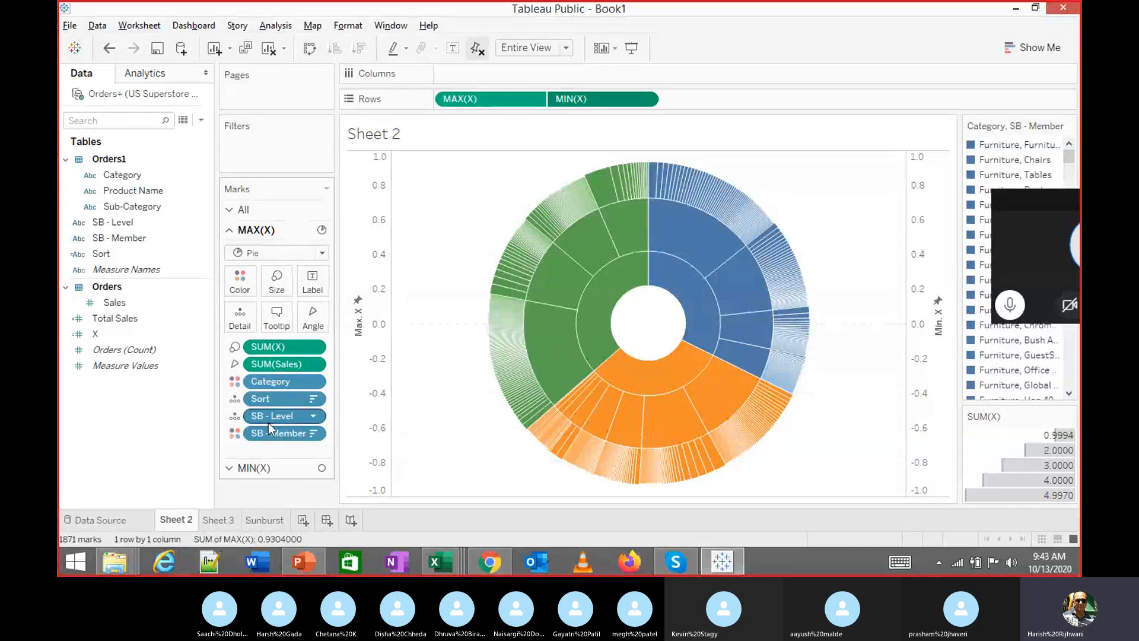
click(268, 521)
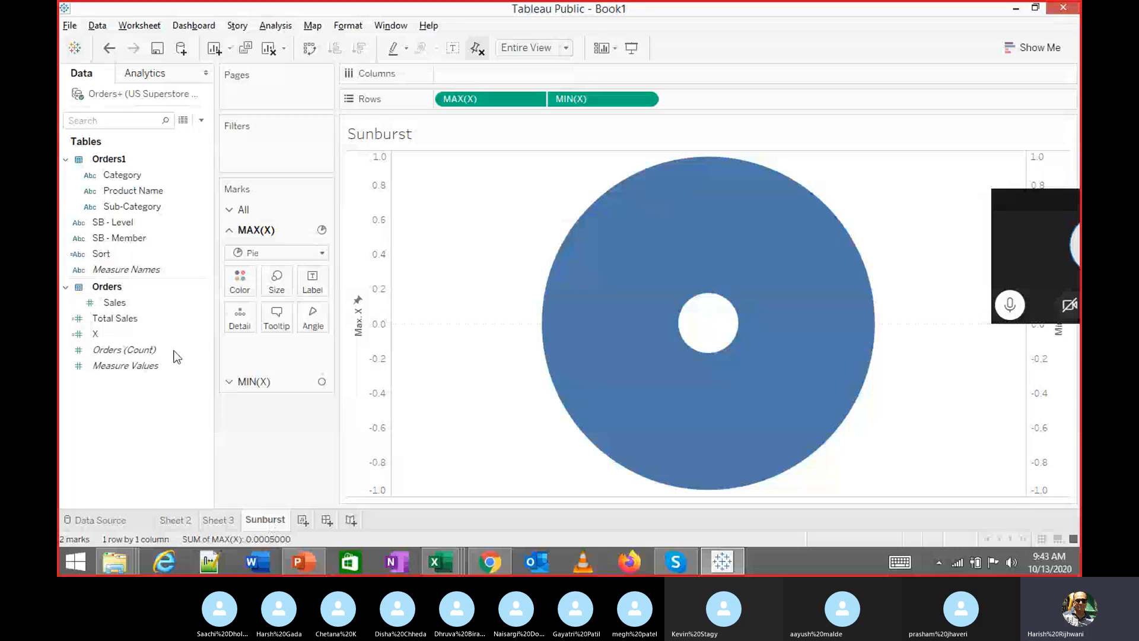
drag(96, 334, 276, 284)
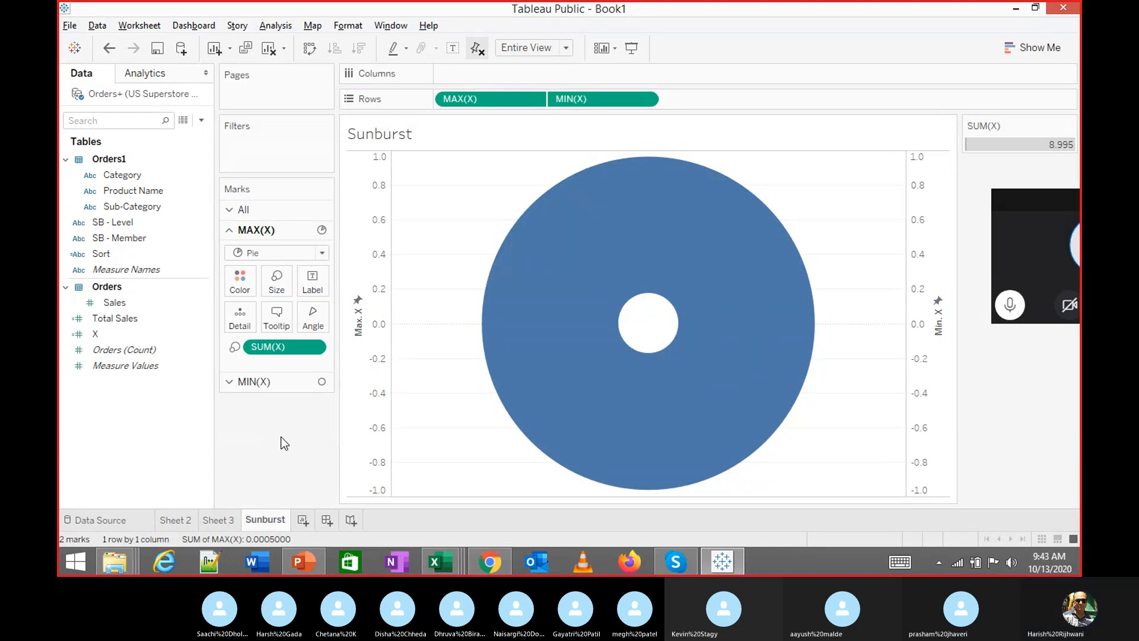
click(124, 302)
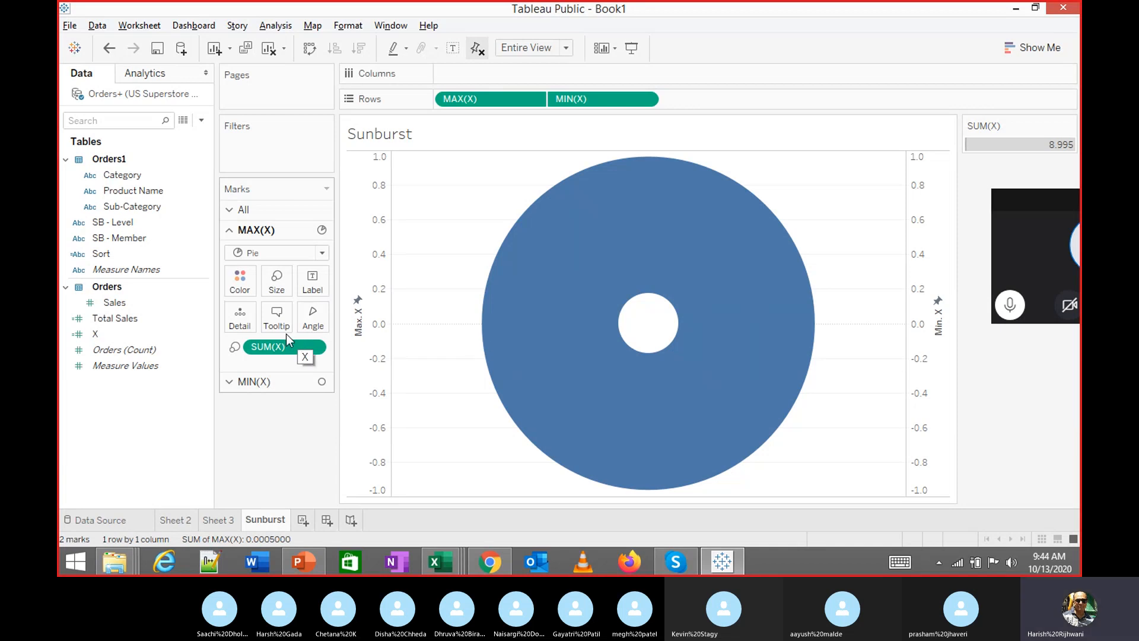
Set the donut's angle to SUM(Sales) and colour it by Category, placed below SUM(Sales)
click(114, 302)
drag(107, 307, 311, 325)
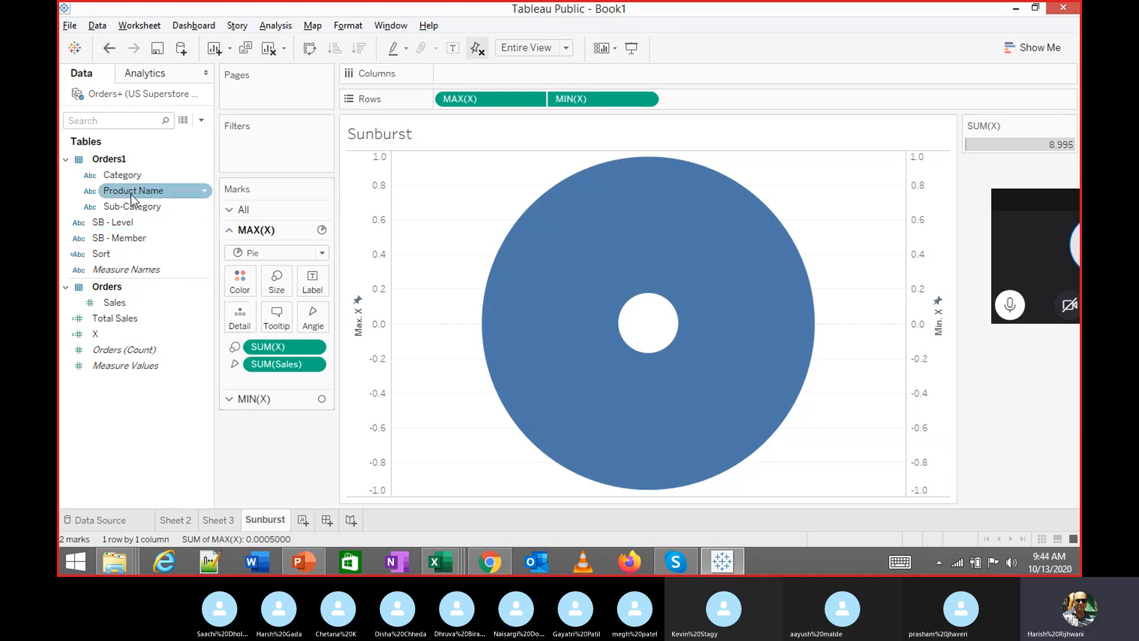
drag(122, 175, 240, 276)
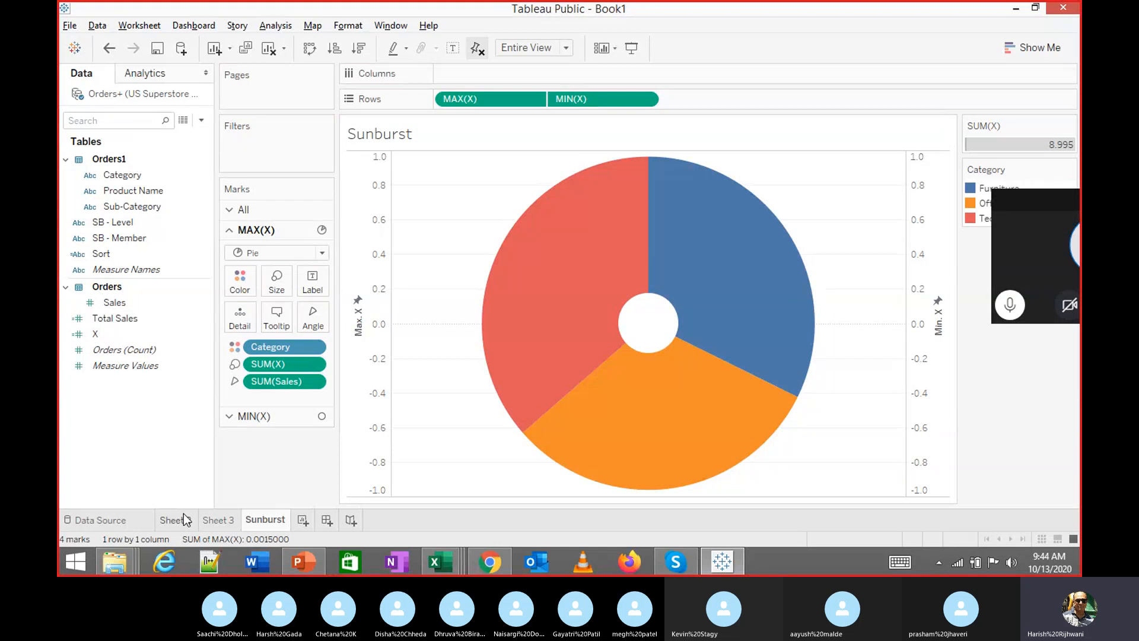
drag(274, 347, 270, 400)
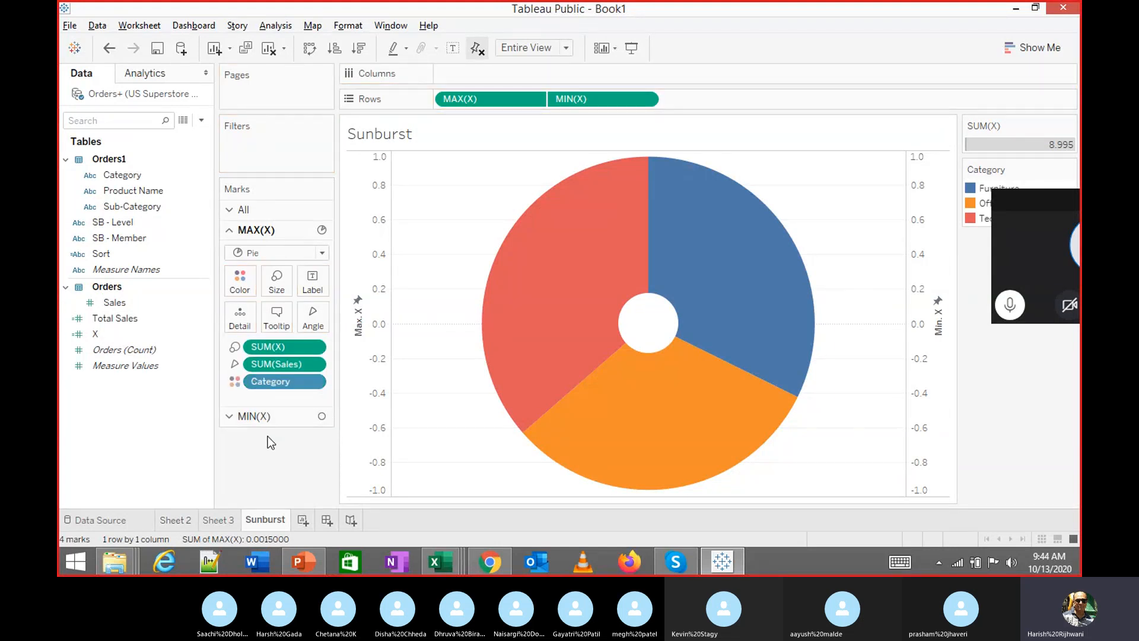
click(194, 519)
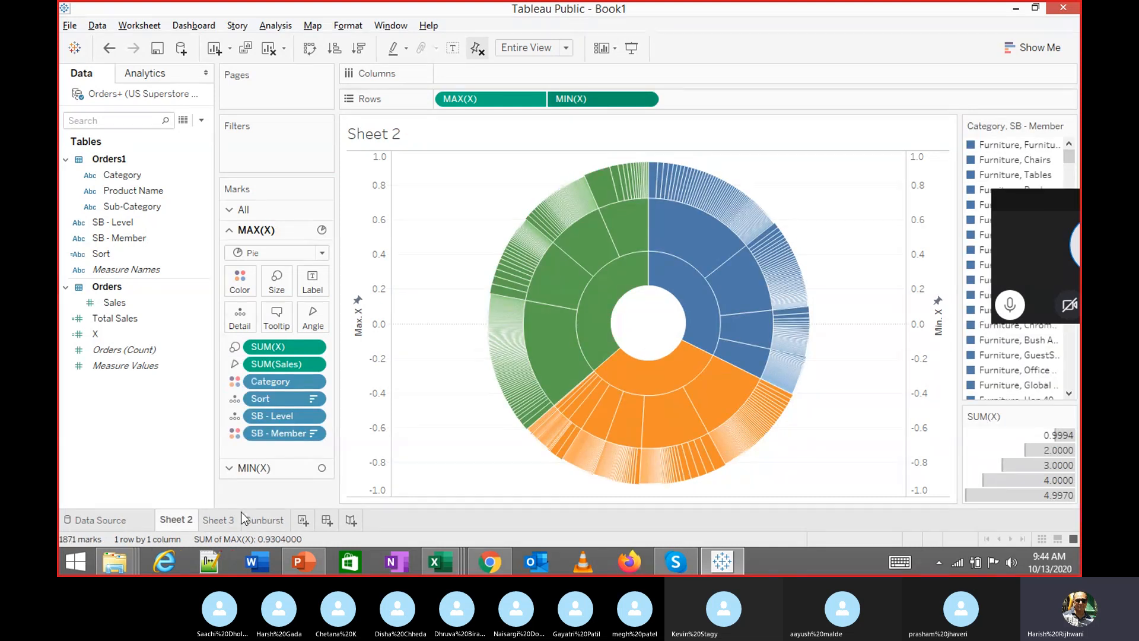
click(229, 525)
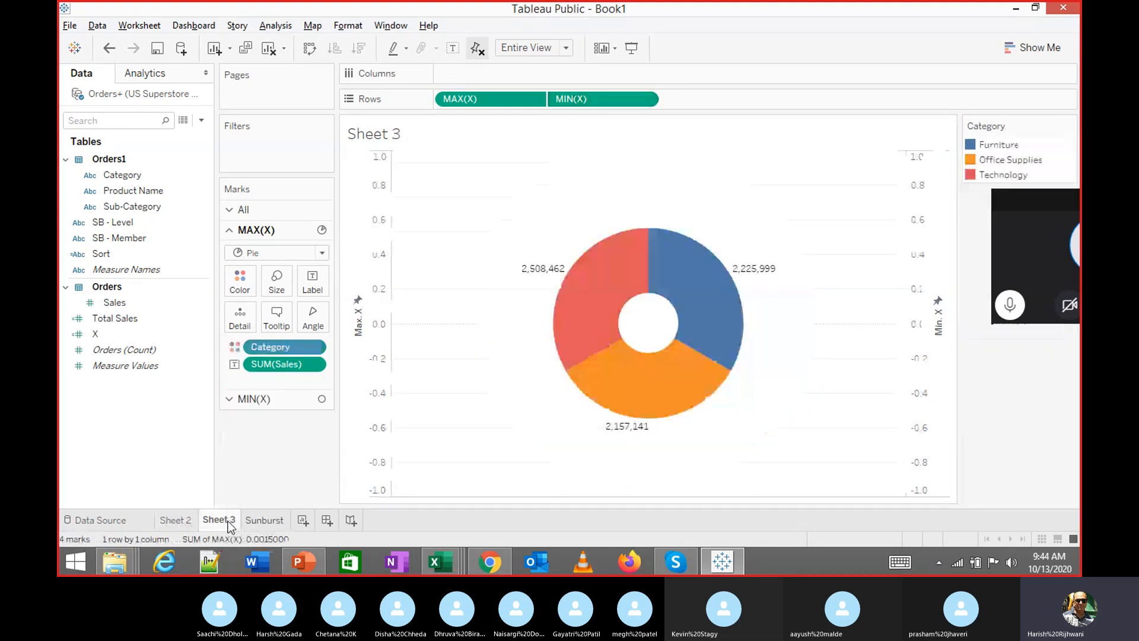
click(262, 525)
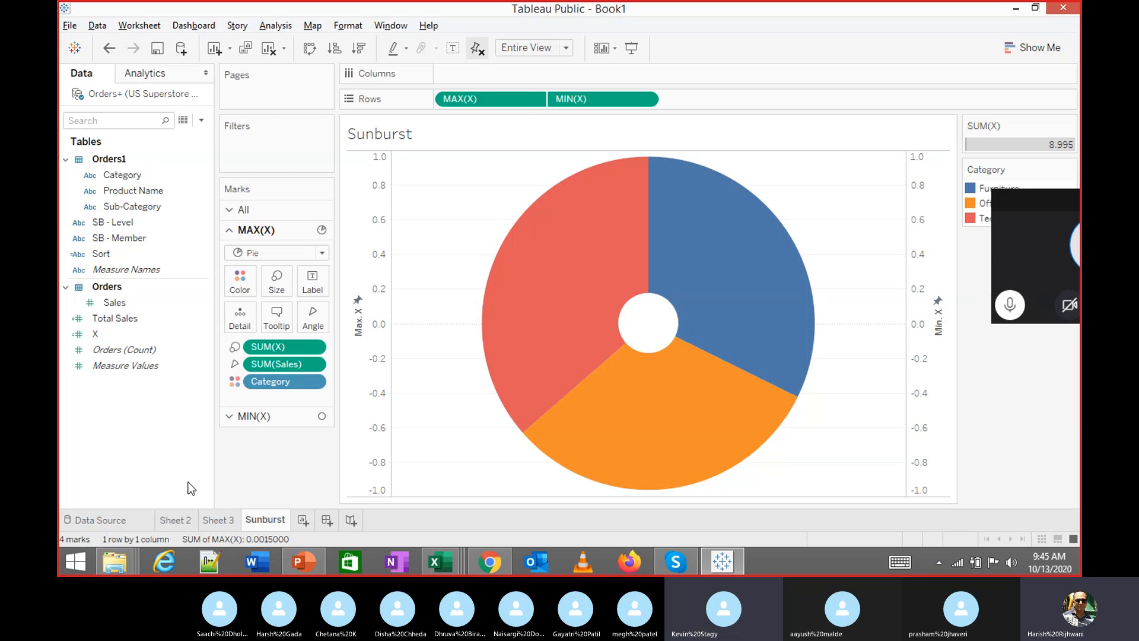
click(176, 520)
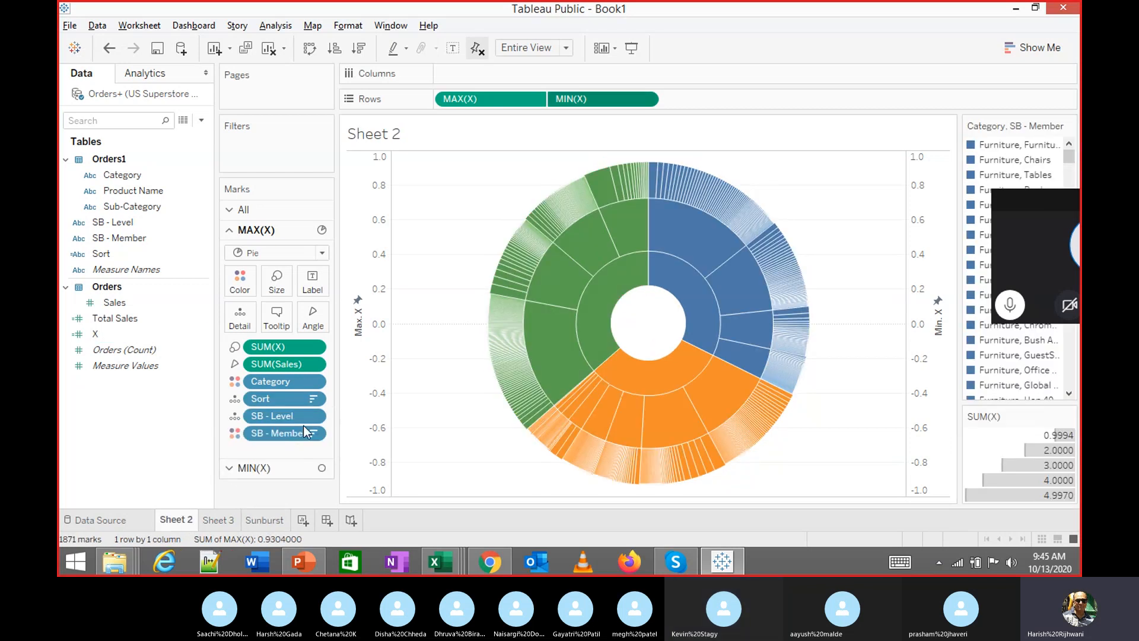
drag(289, 438, 297, 383)
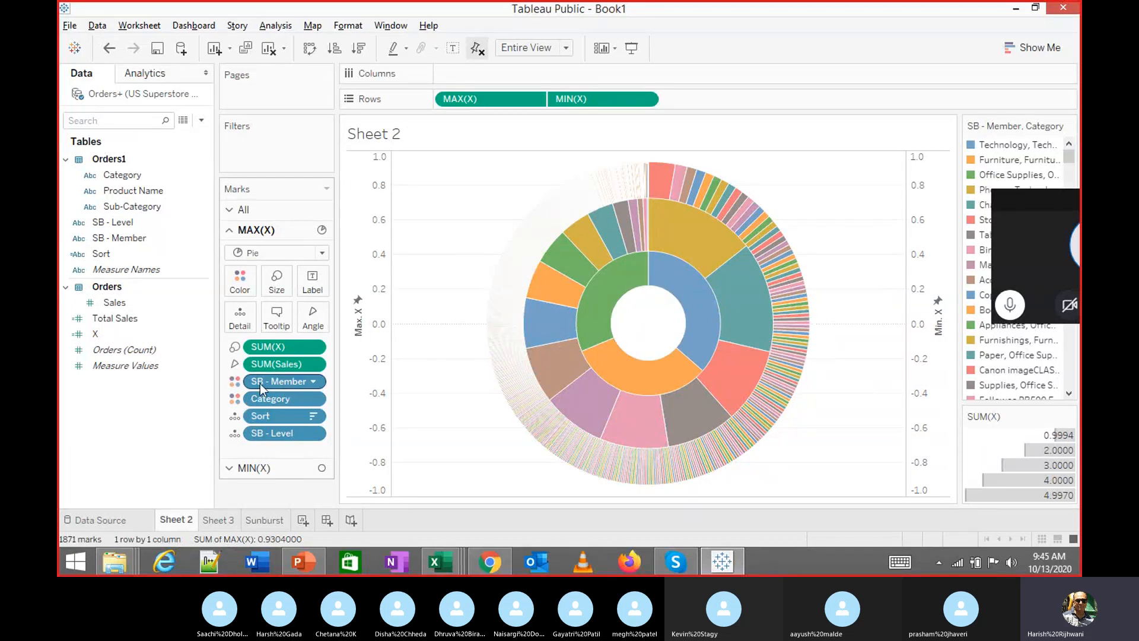
mouse_move(260, 386)
mouse_down()
mouse_move(258, 445)
mouse_move(274, 441)
mouse_move(272, 450)
mouse_up()
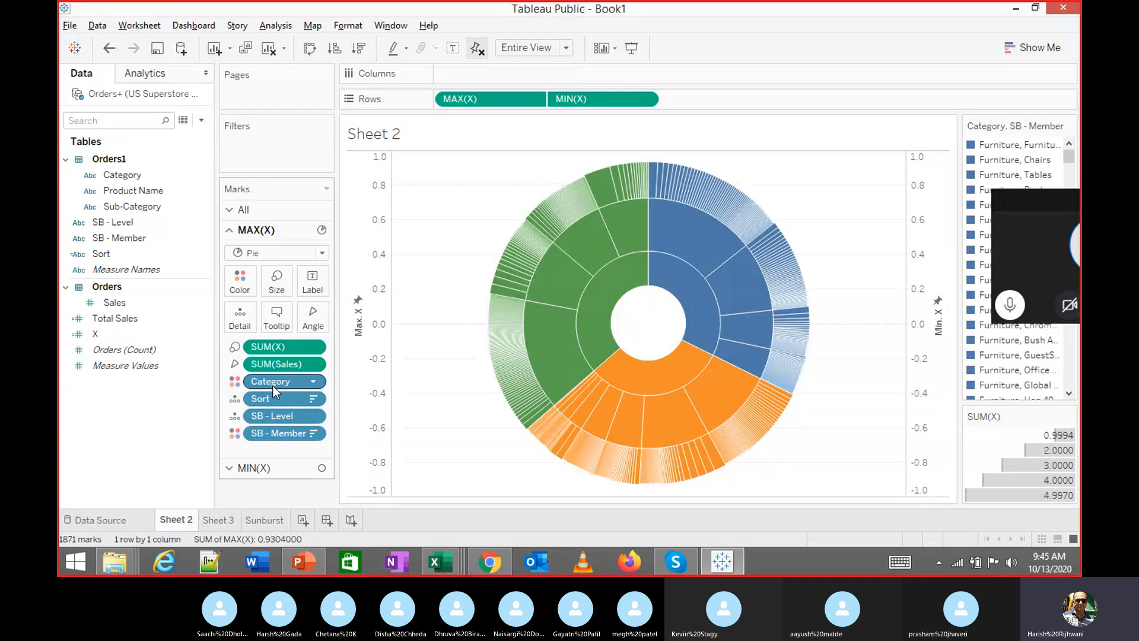
mouse_move(286, 435)
mouse_down()
mouse_move(306, 419)
mouse_move(282, 454)
mouse_move(294, 372)
mouse_move(294, 396)
mouse_move(301, 382)
mouse_up()
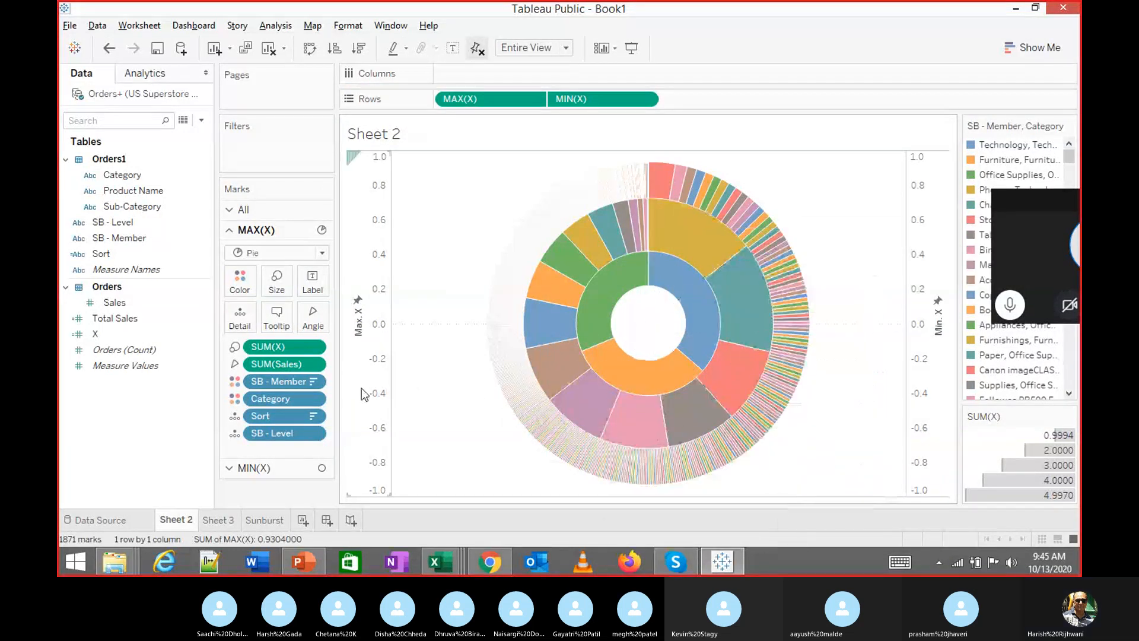
drag(304, 380, 297, 444)
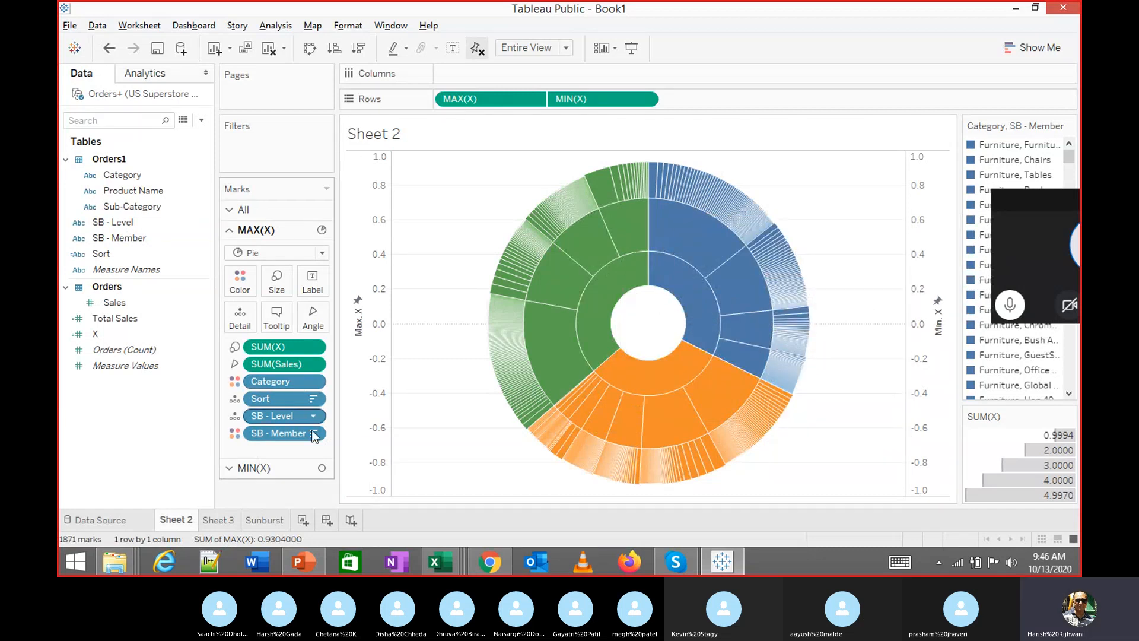
click(270, 520)
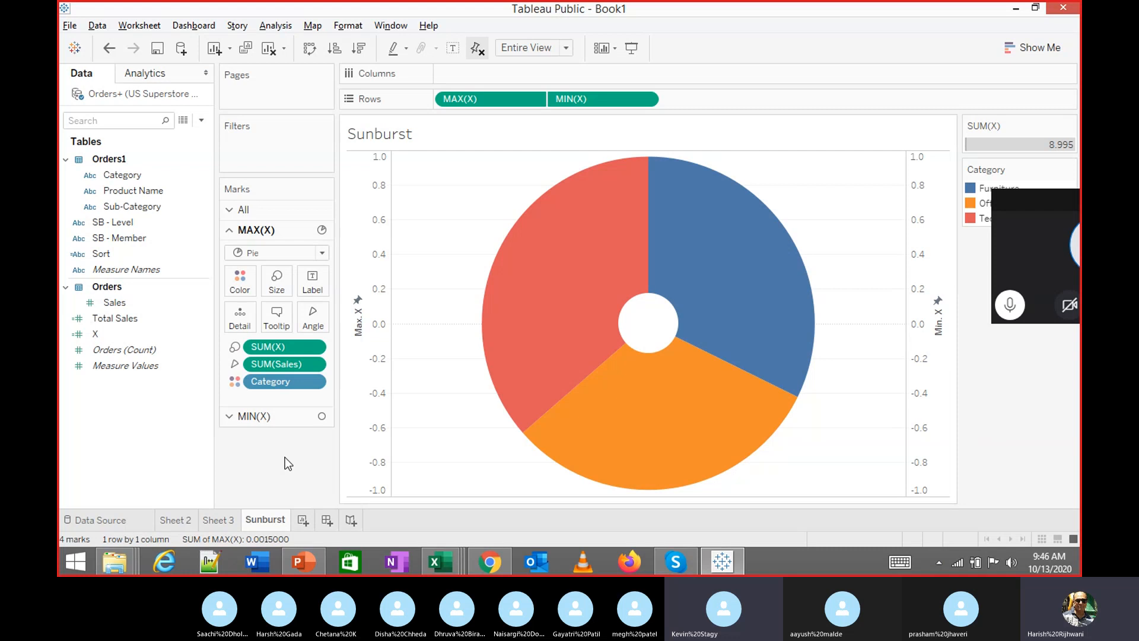
Switch to Sheet 2 to view its multi-ring reference sunburst
click(177, 519)
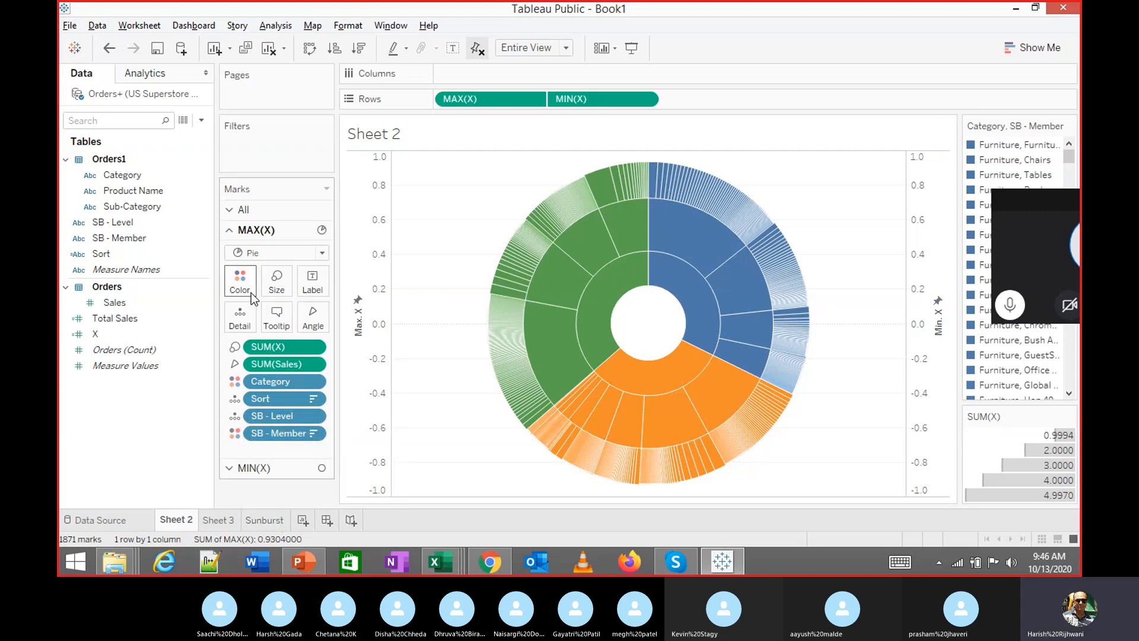
click(156, 238)
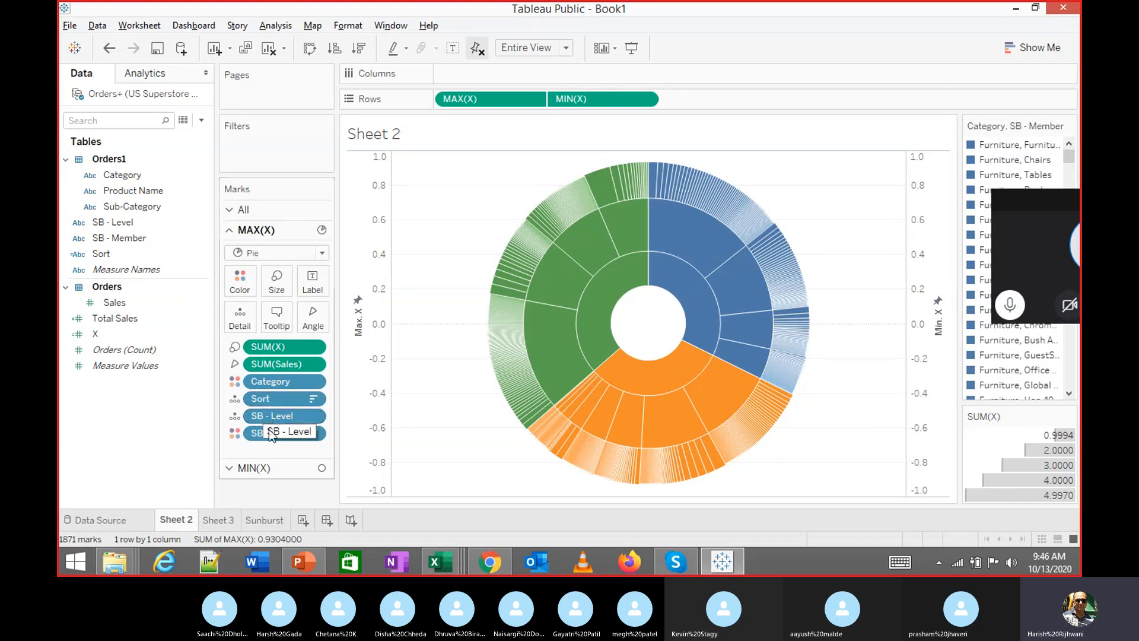
On the Sunburst sheet, add Sort, SB - Level and SB - Member as Detail on the pie marks
click(259, 518)
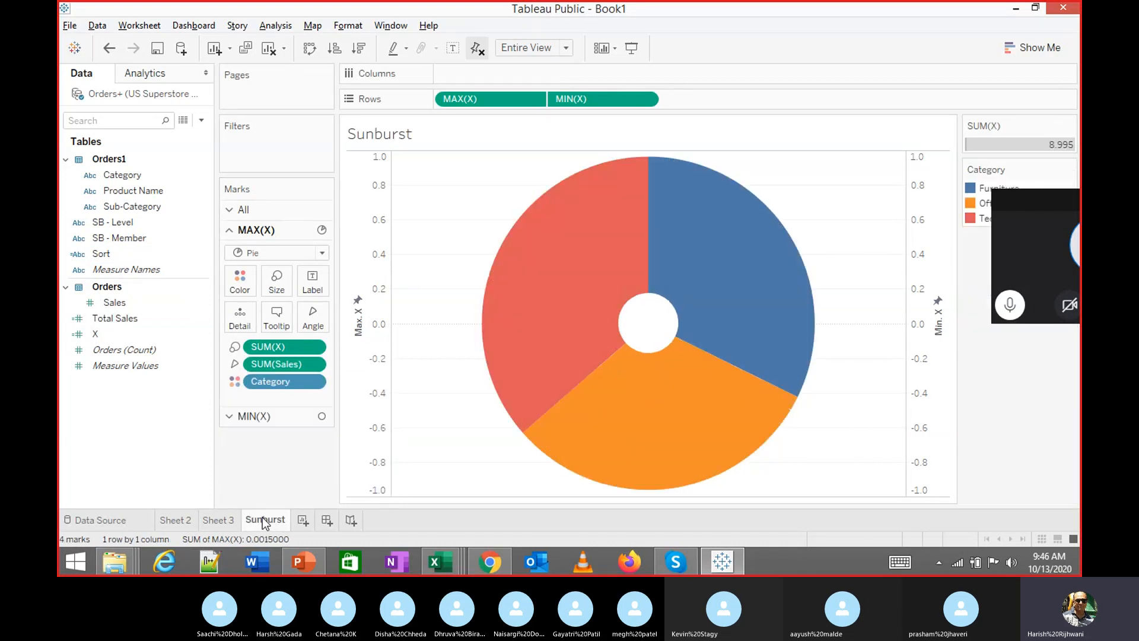
drag(127, 254, 239, 316)
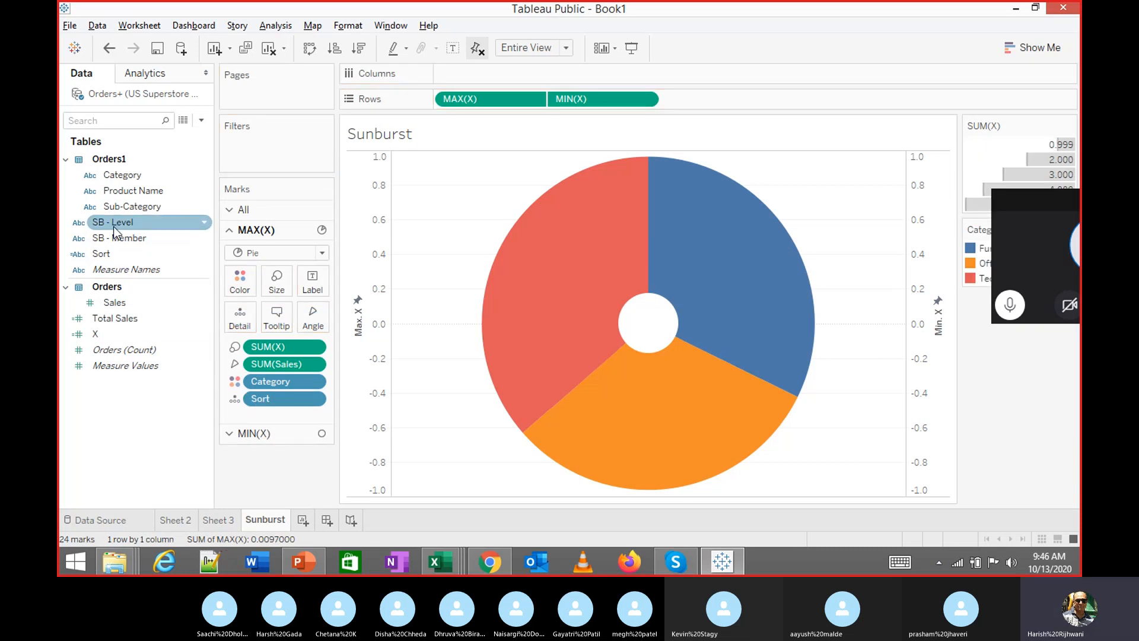
drag(119, 221, 238, 332)
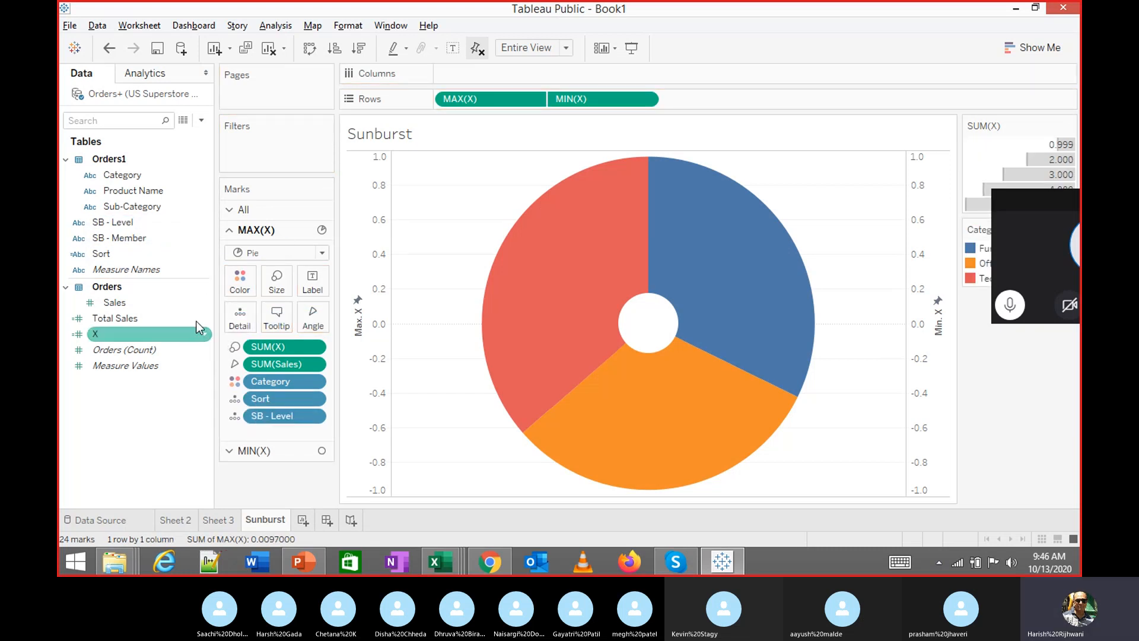
drag(113, 237, 240, 315)
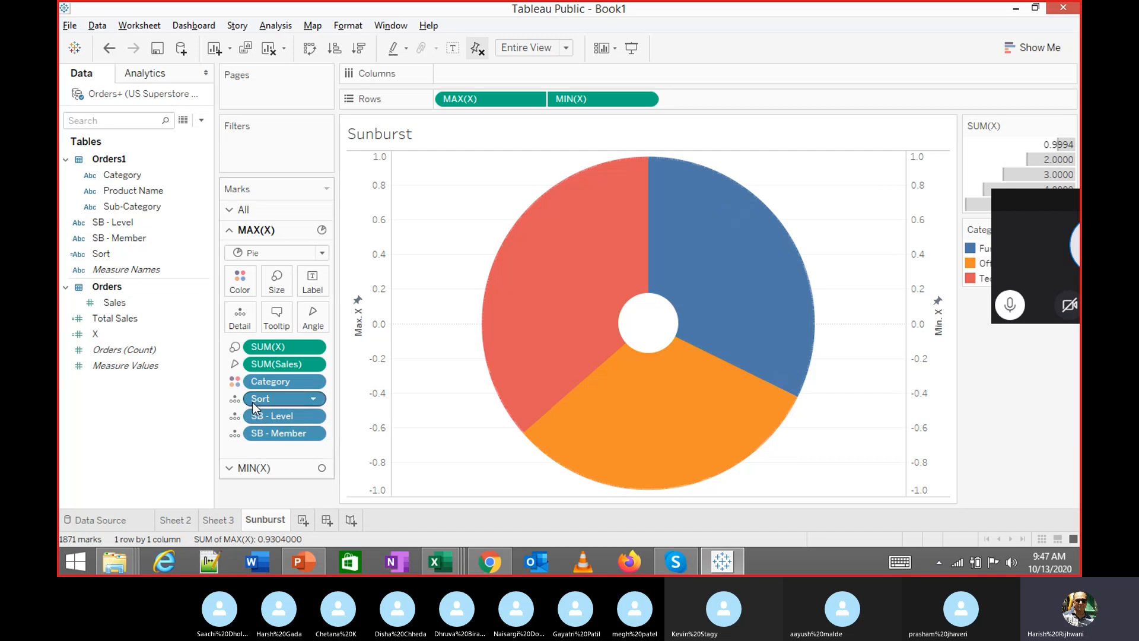
Change SB - Member from Detail to Color, giving shaded green, blue and orange rings
click(236, 441)
click(247, 451)
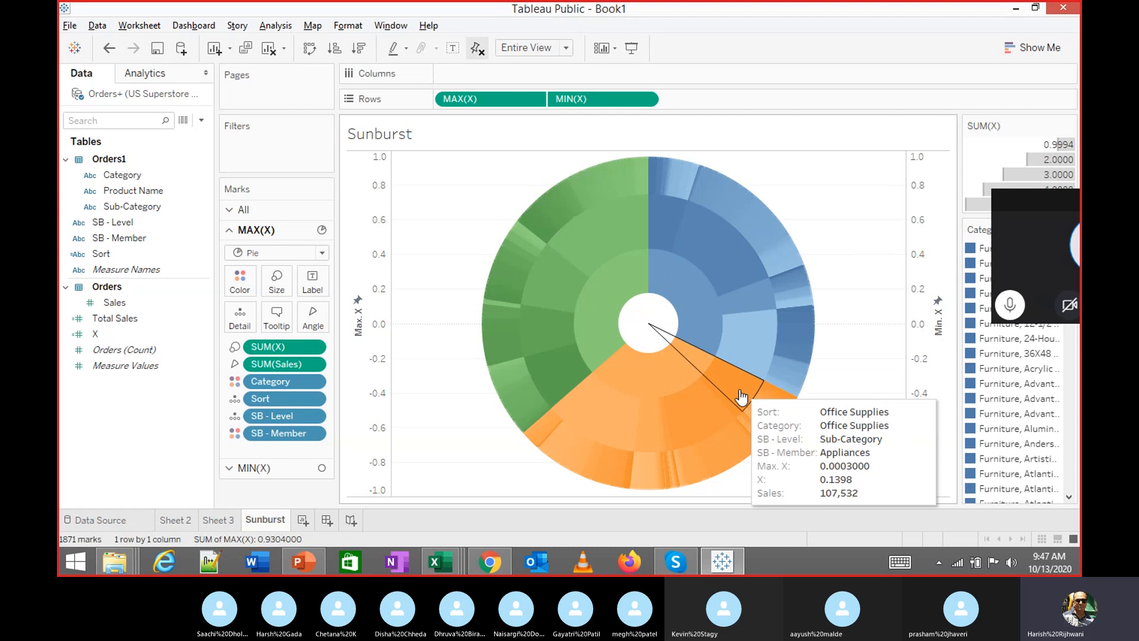
mouse_move(652, 437)
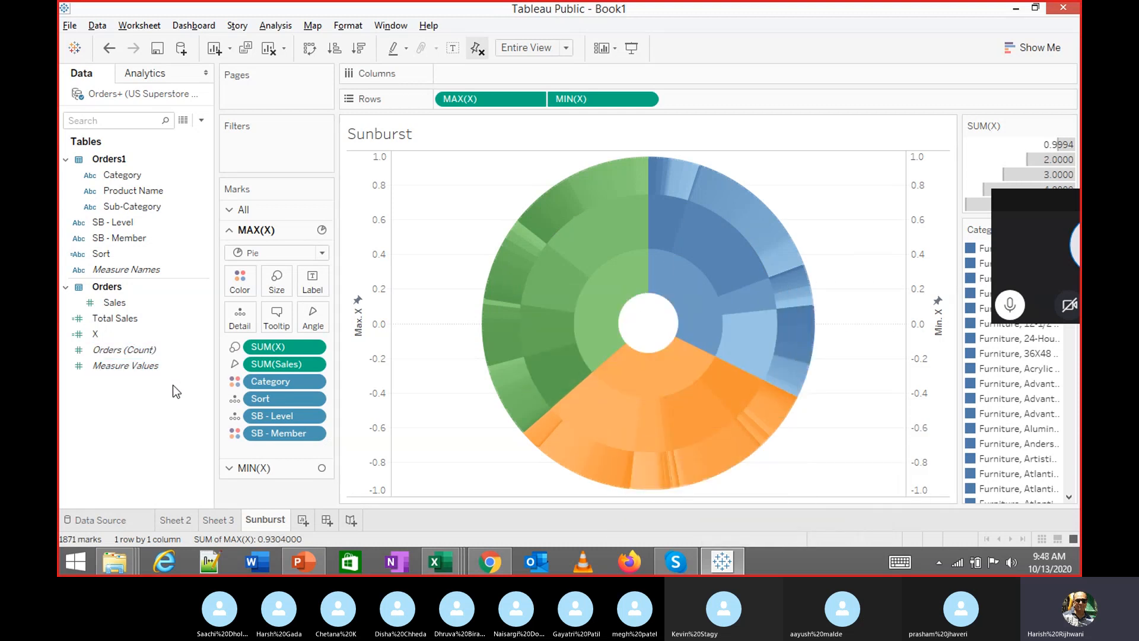
click(194, 354)
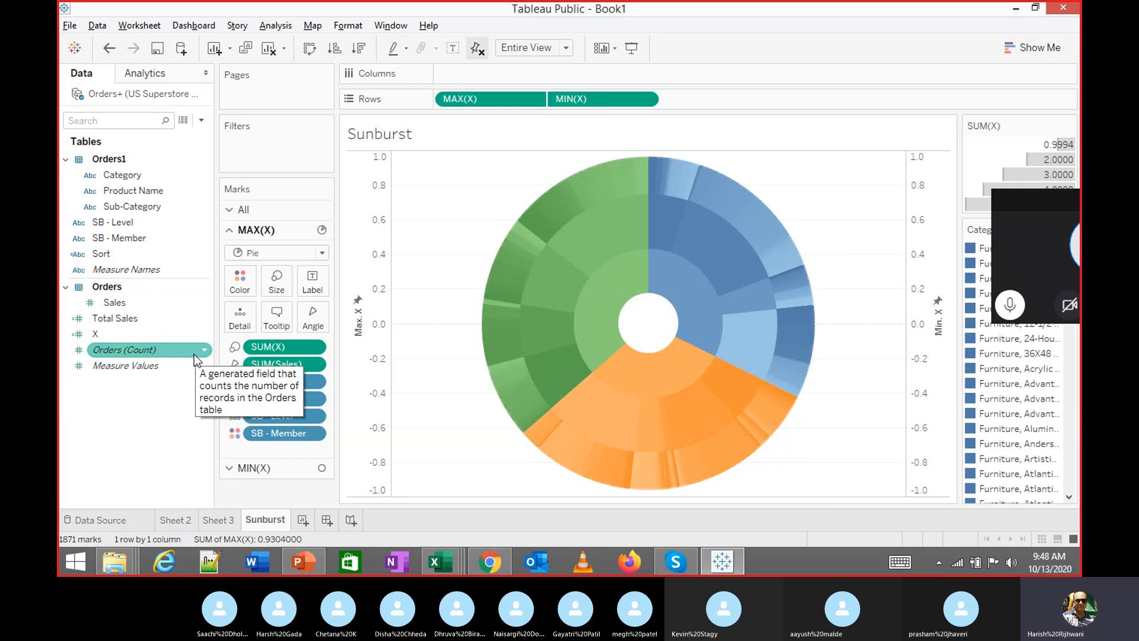
click(173, 426)
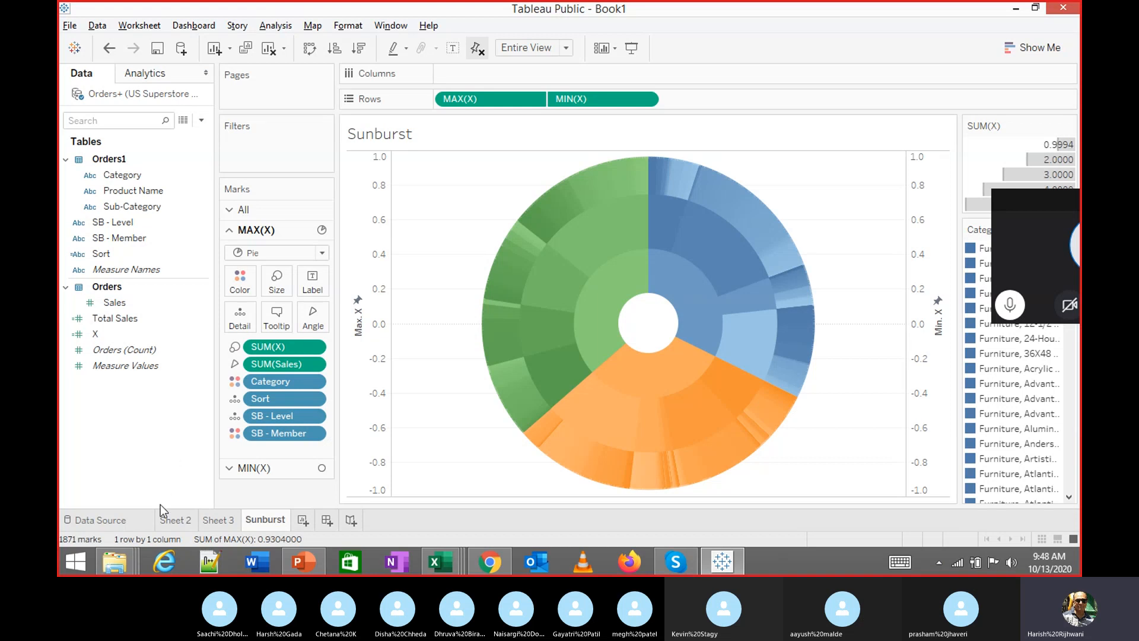
Compare the Sunburst sheet's rings against Sheet 2's reference sunburst
click(172, 519)
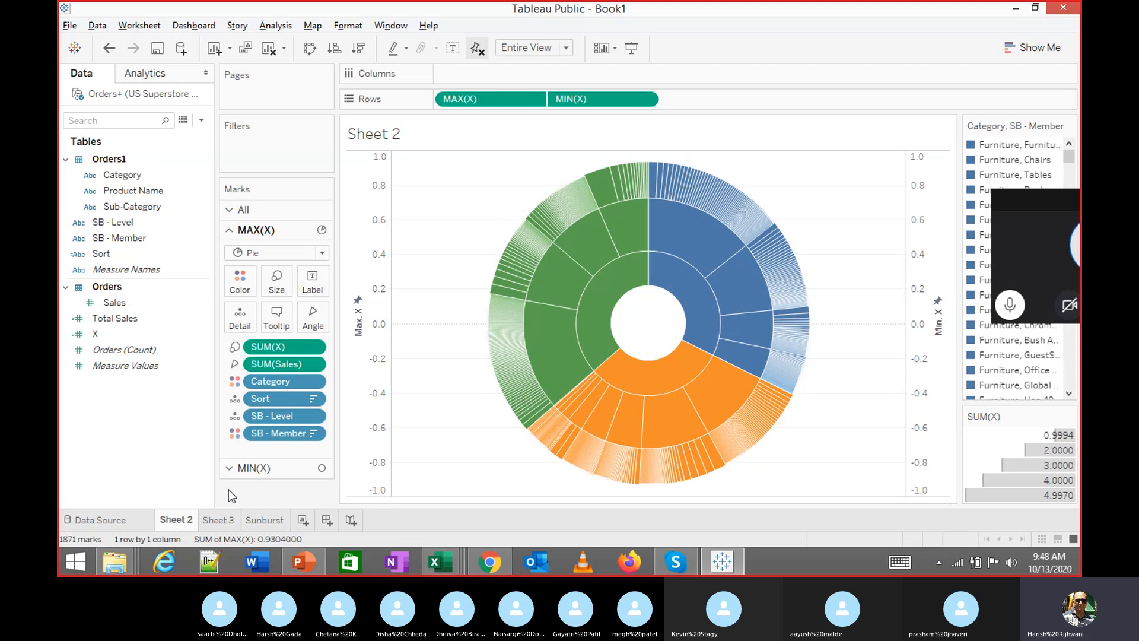
click(266, 519)
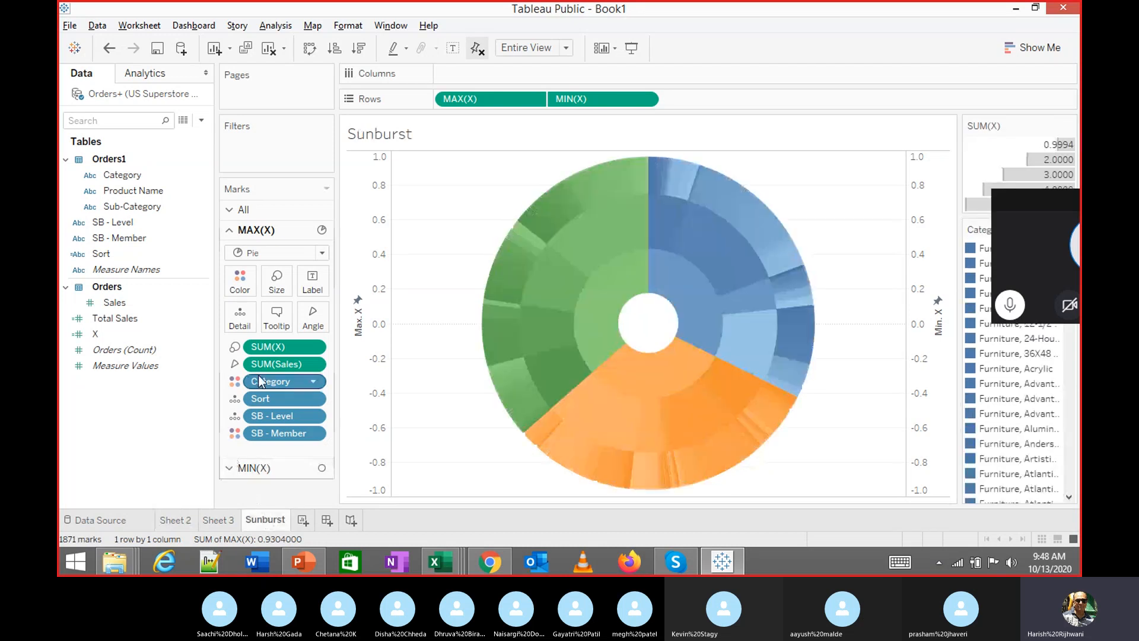
mouse_move(684, 461)
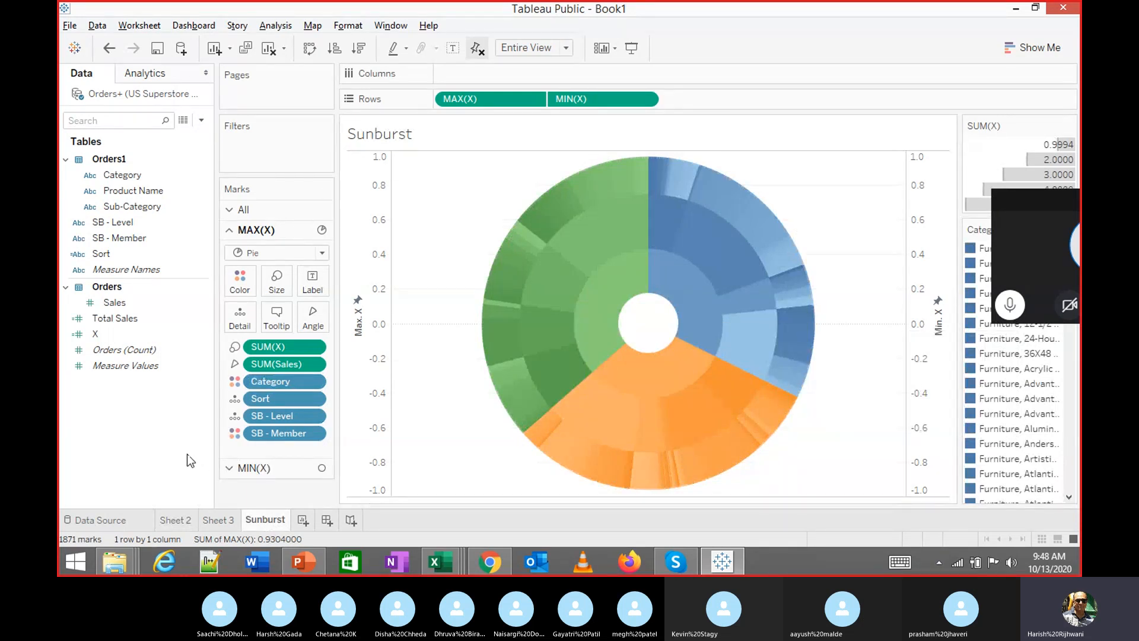
mouse_move(620, 188)
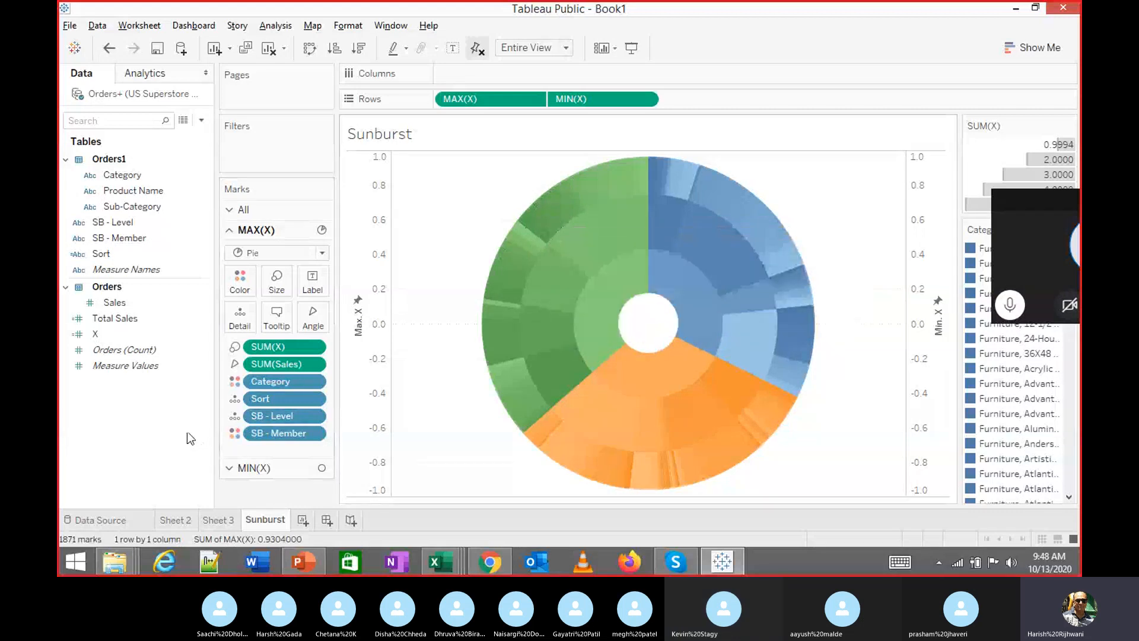
Give all sunburst marks a white border in the Color settings
click(249, 289)
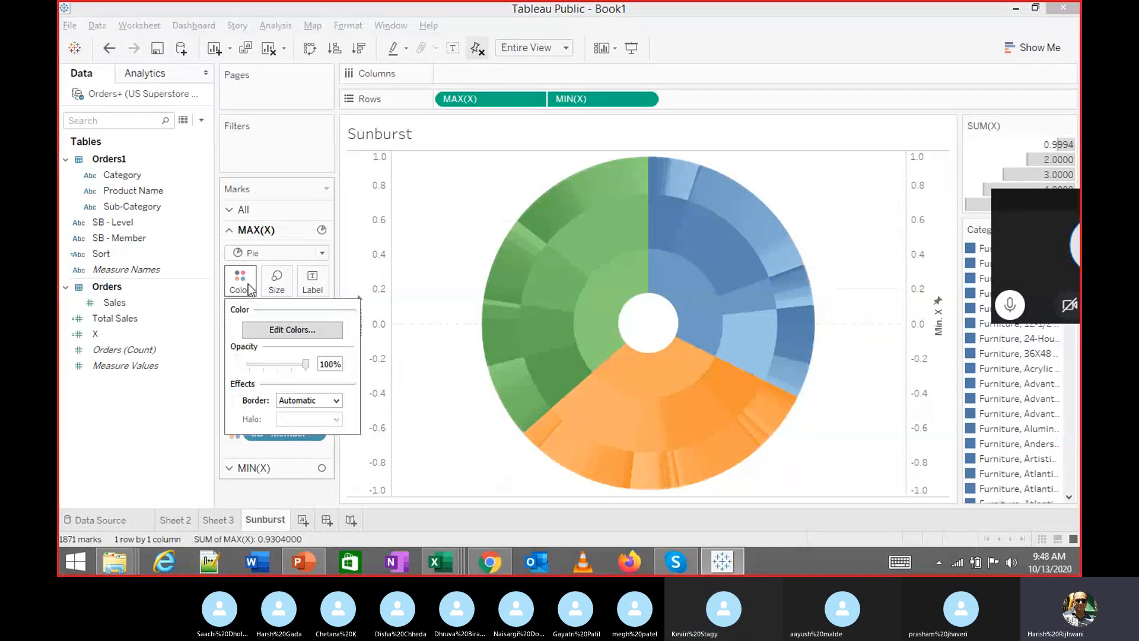
click(320, 401)
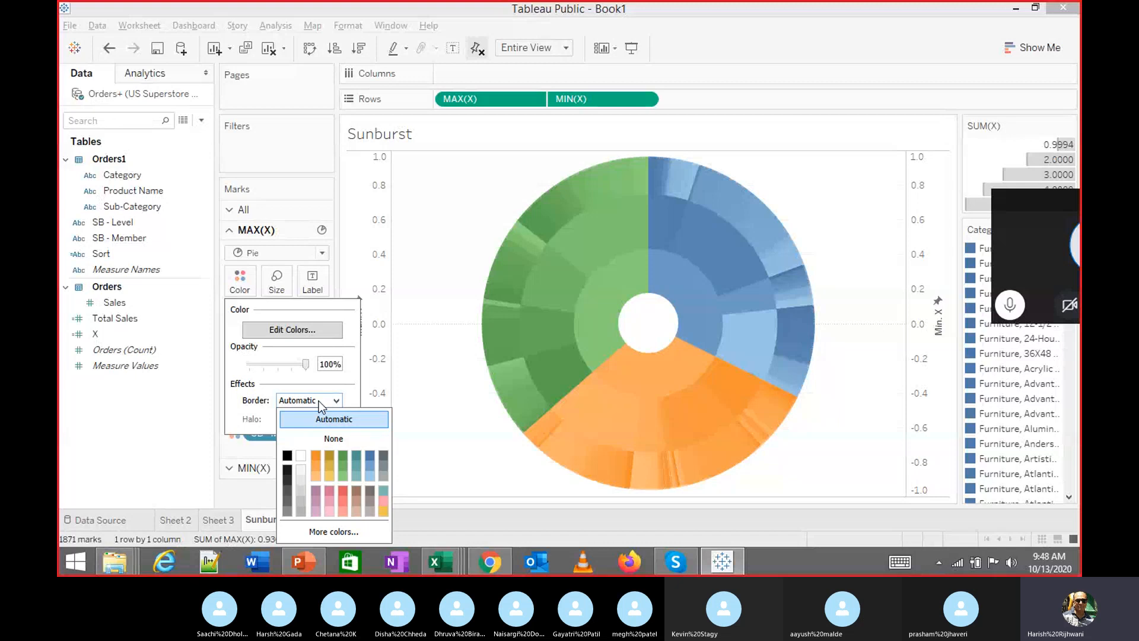
click(302, 456)
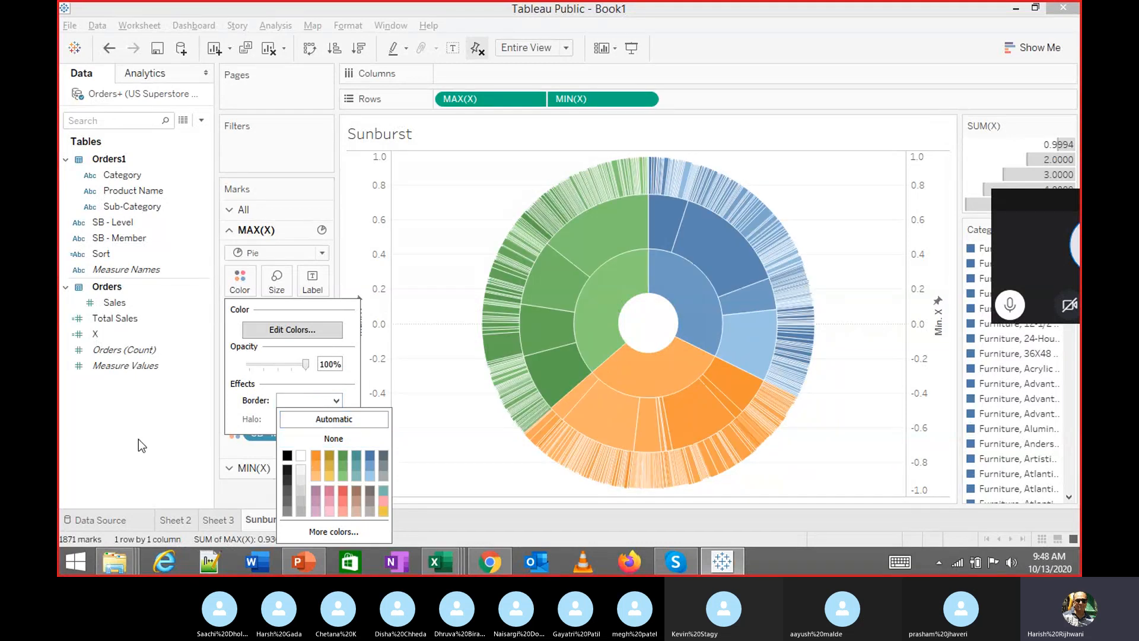
click(137, 439)
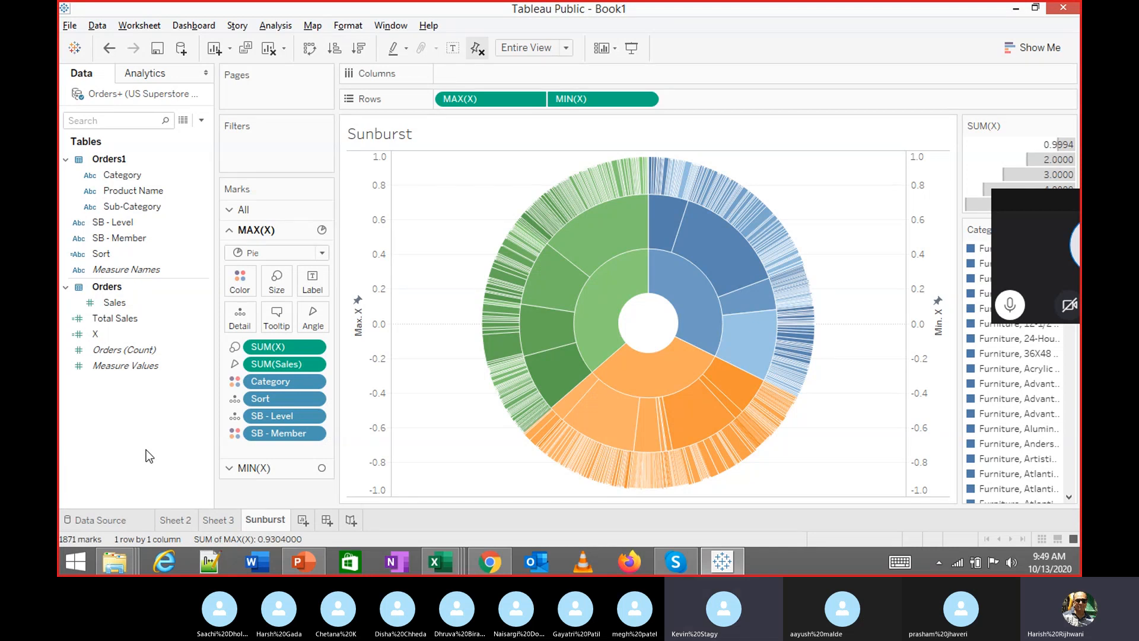
Sort the Sort pill by Field, descending, using the sum of Total Sales
click(319, 406)
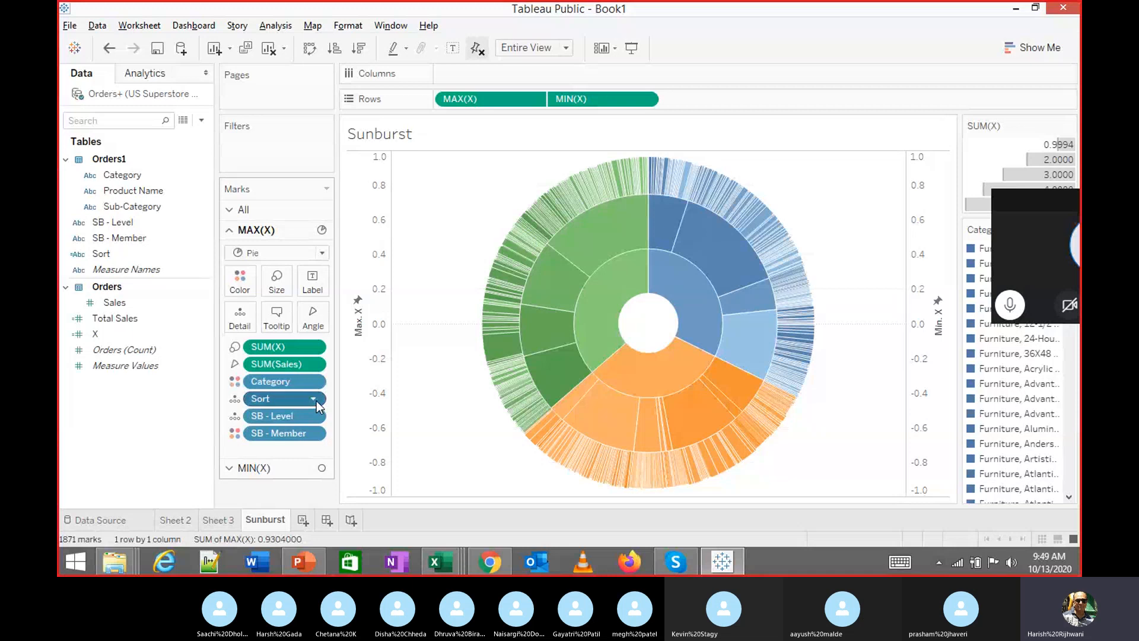
click(200, 400)
click(316, 399)
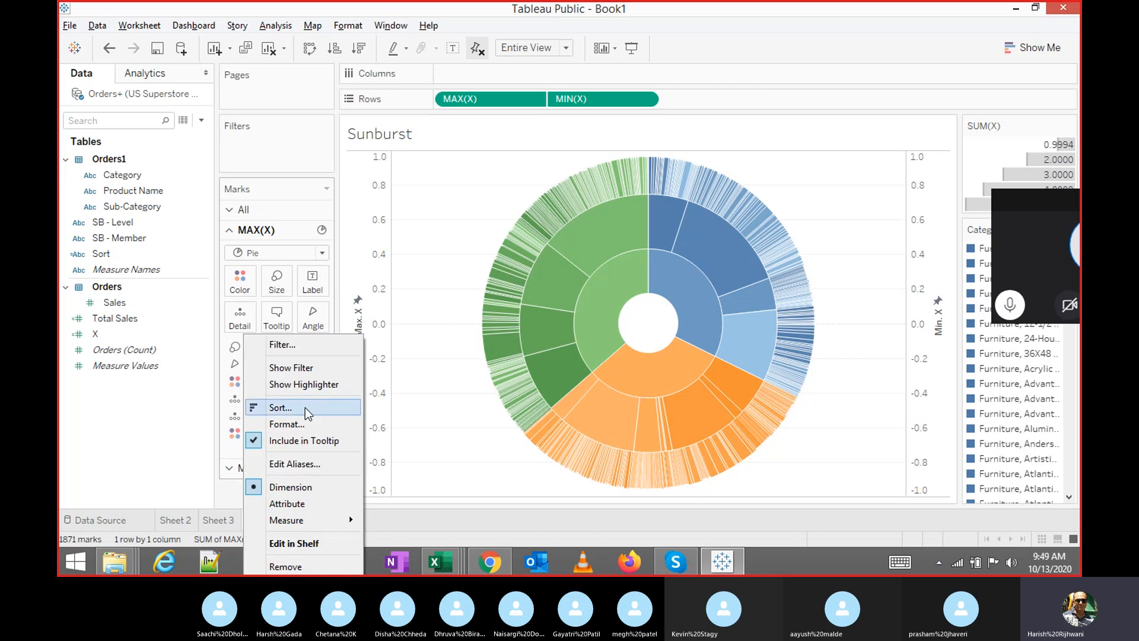
click(305, 407)
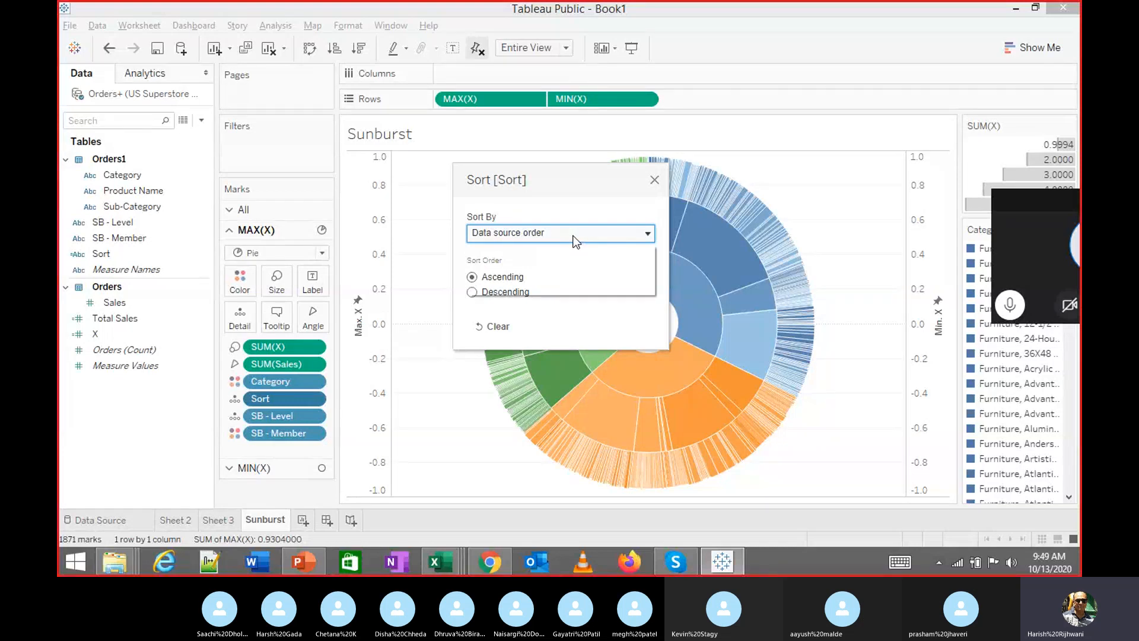
click(573, 239)
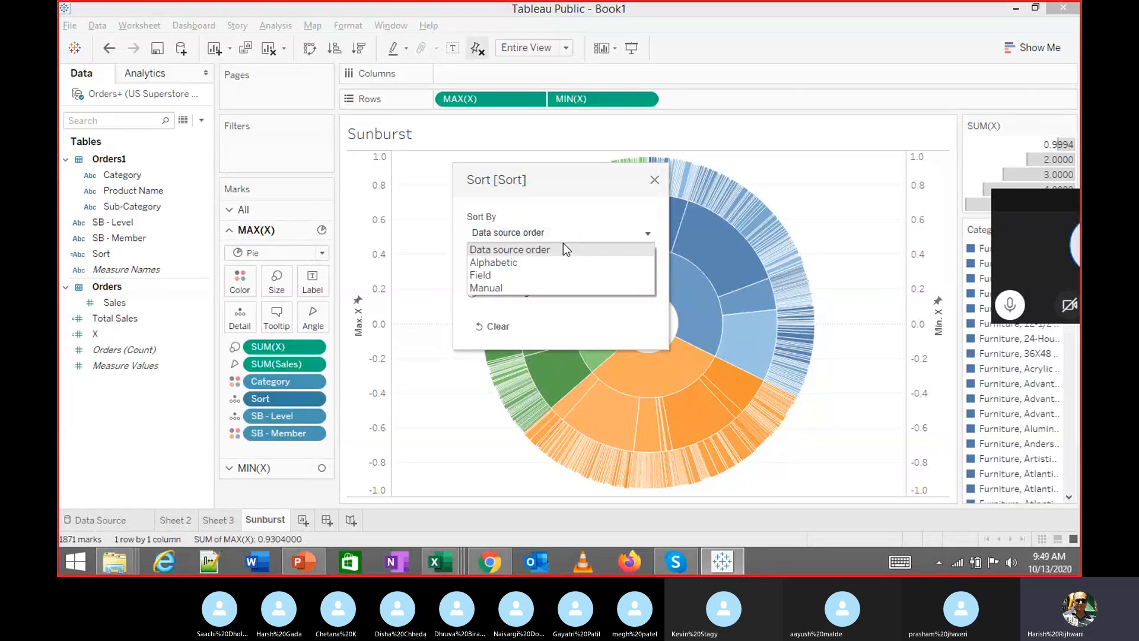
click(510, 276)
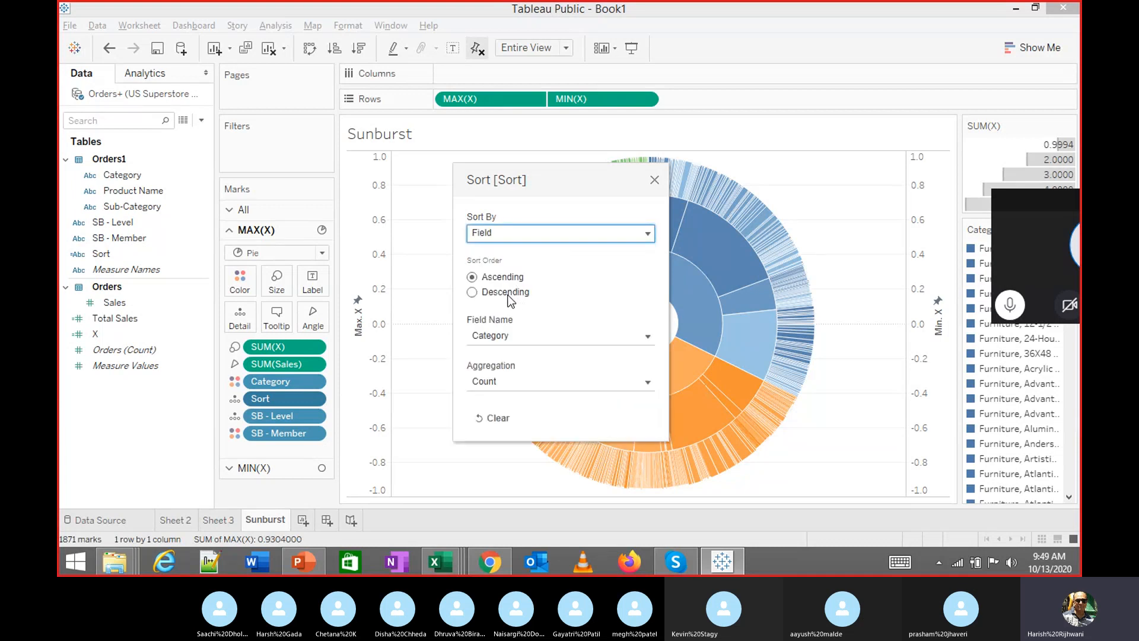
click(508, 294)
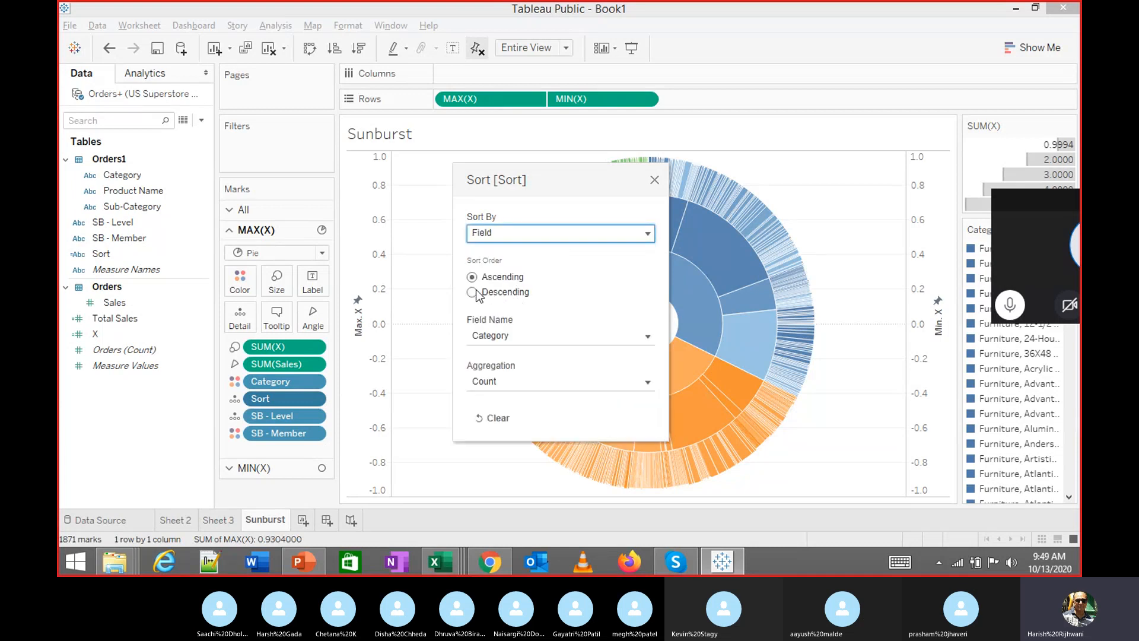
click(515, 337)
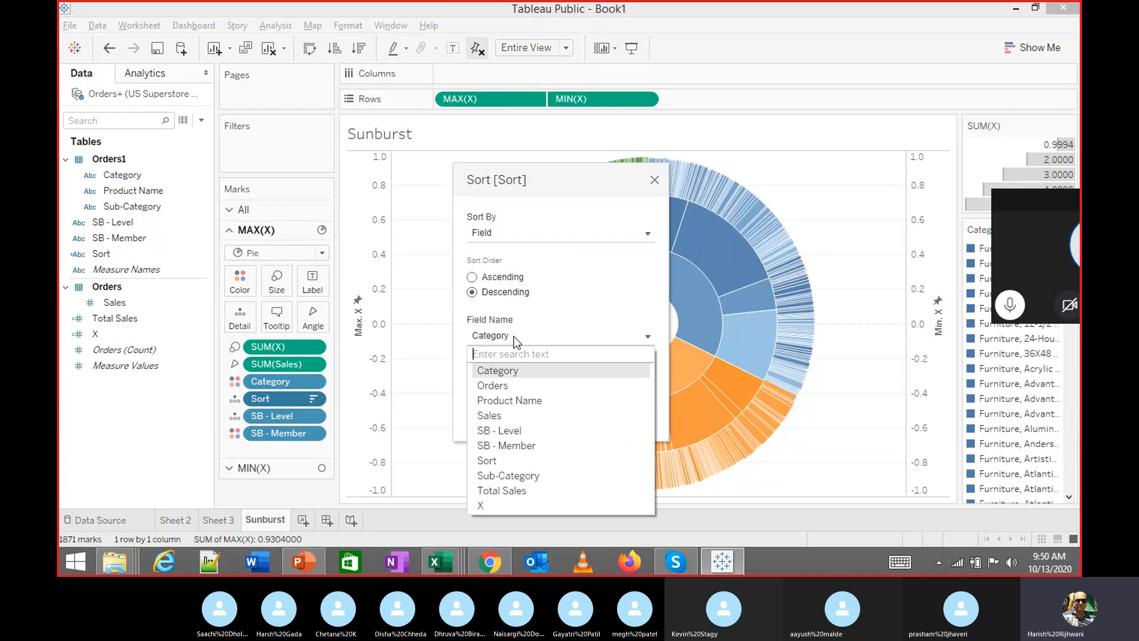
click(521, 490)
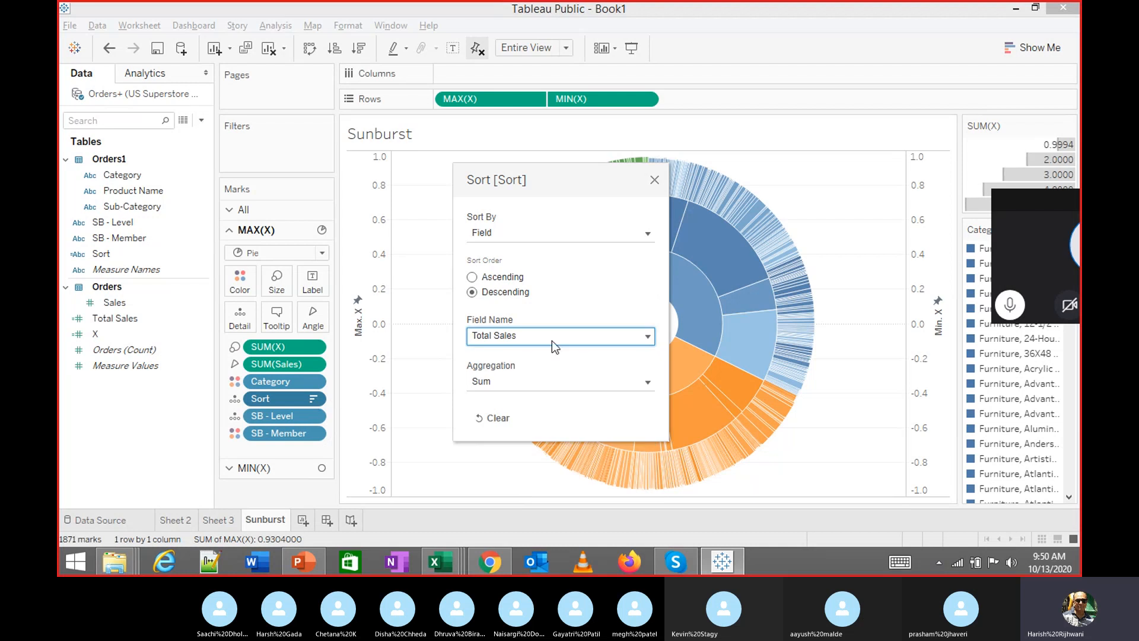
click(654, 180)
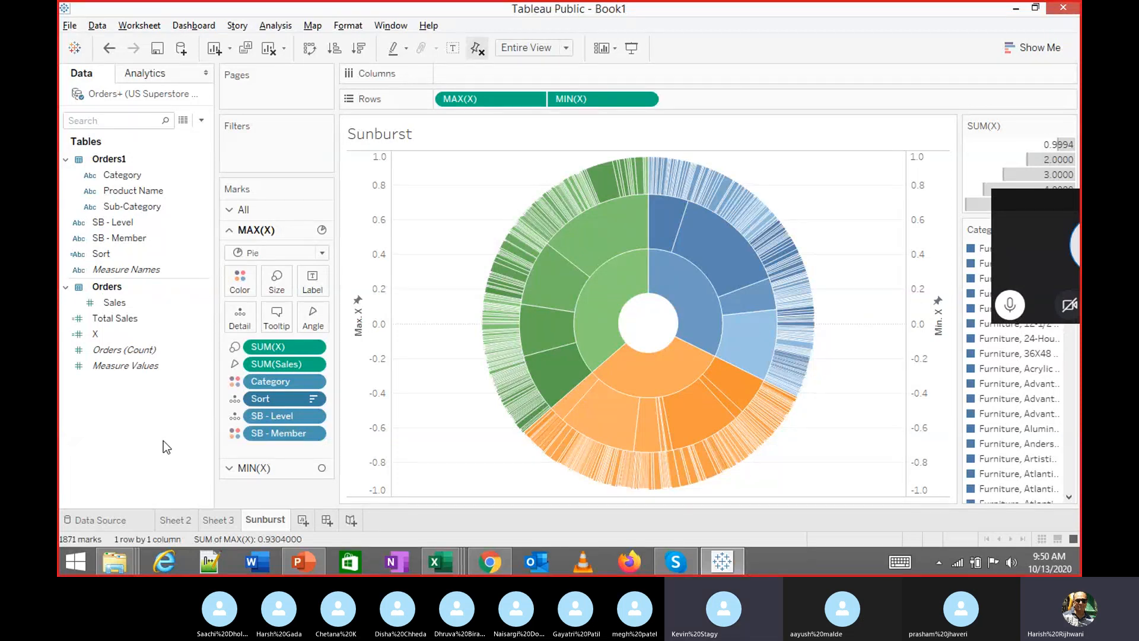
Sort the SB - Member pill by Field, descending, using Total Sales (Sum)
click(315, 435)
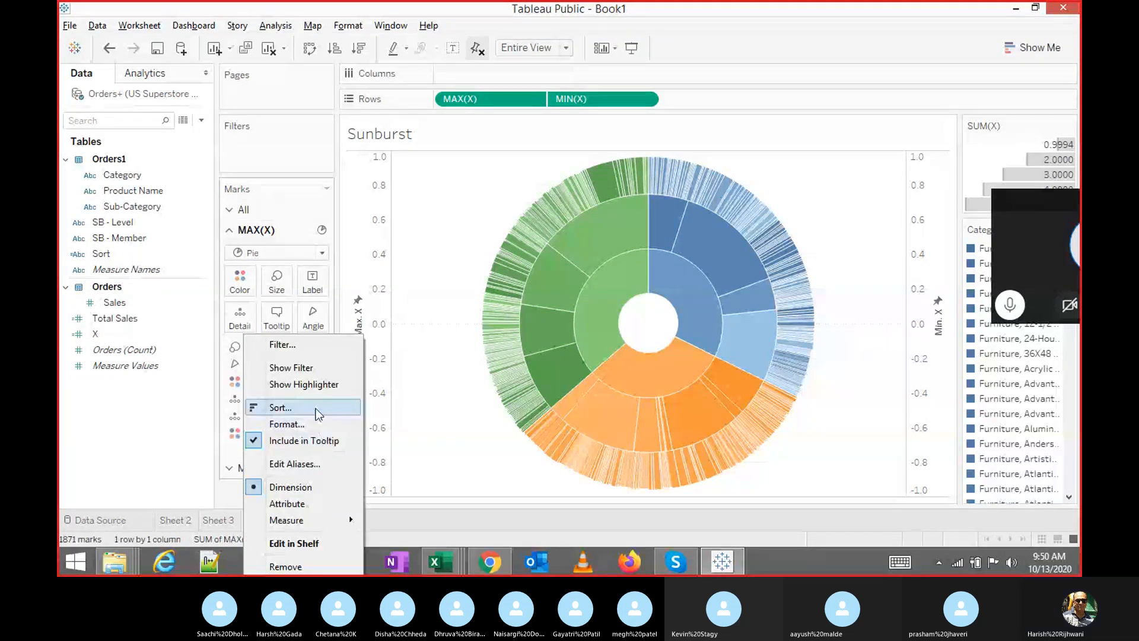
click(315, 408)
click(535, 233)
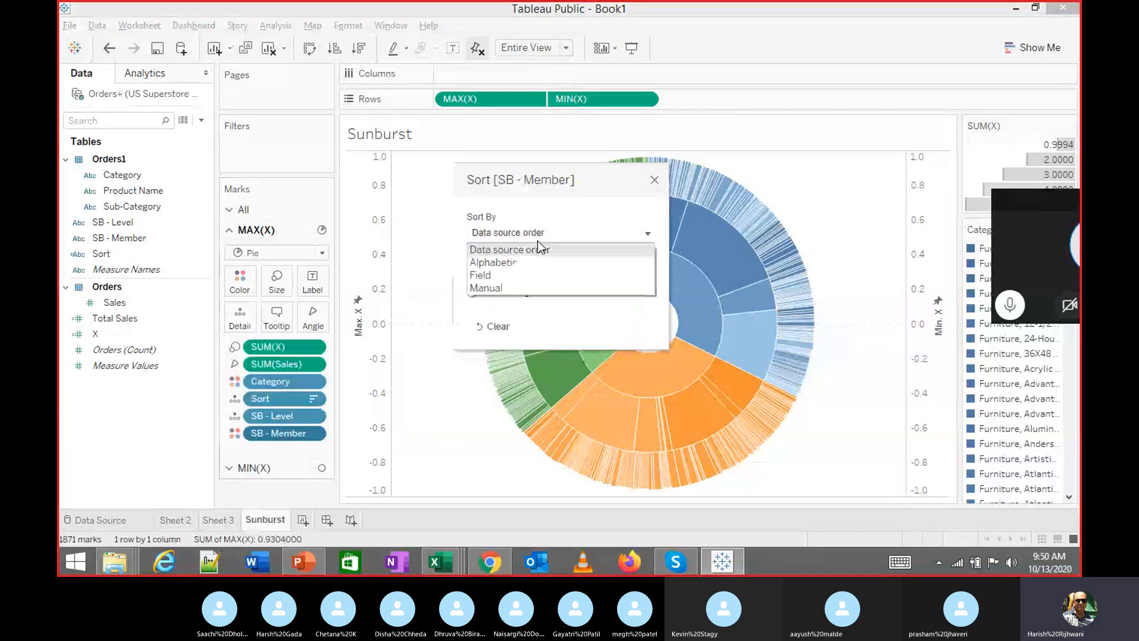
click(522, 275)
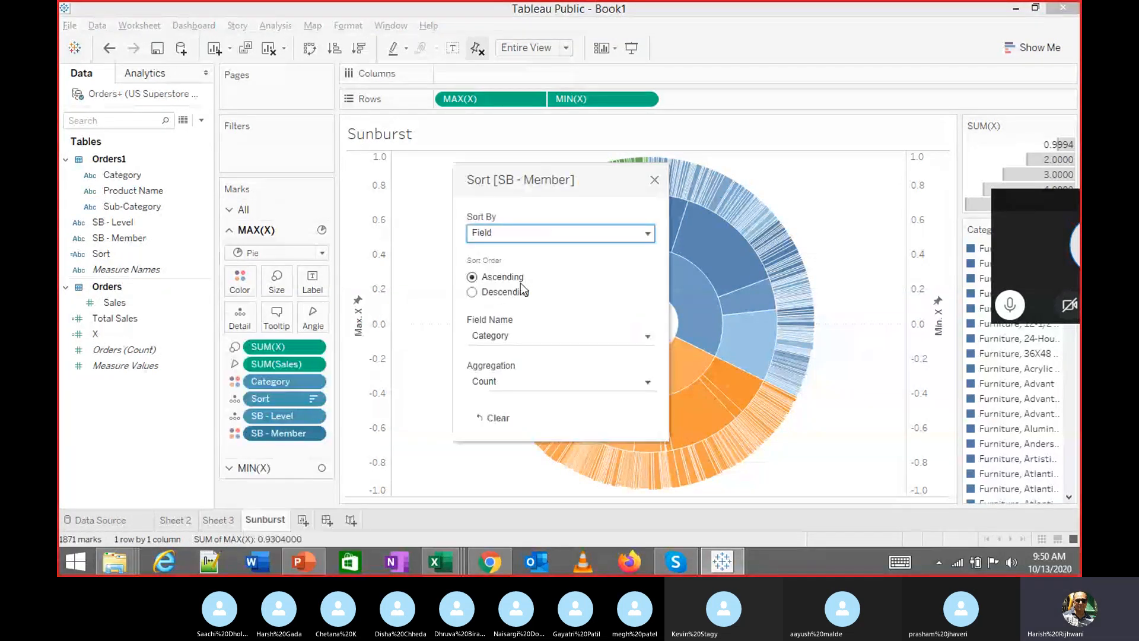
click(472, 292)
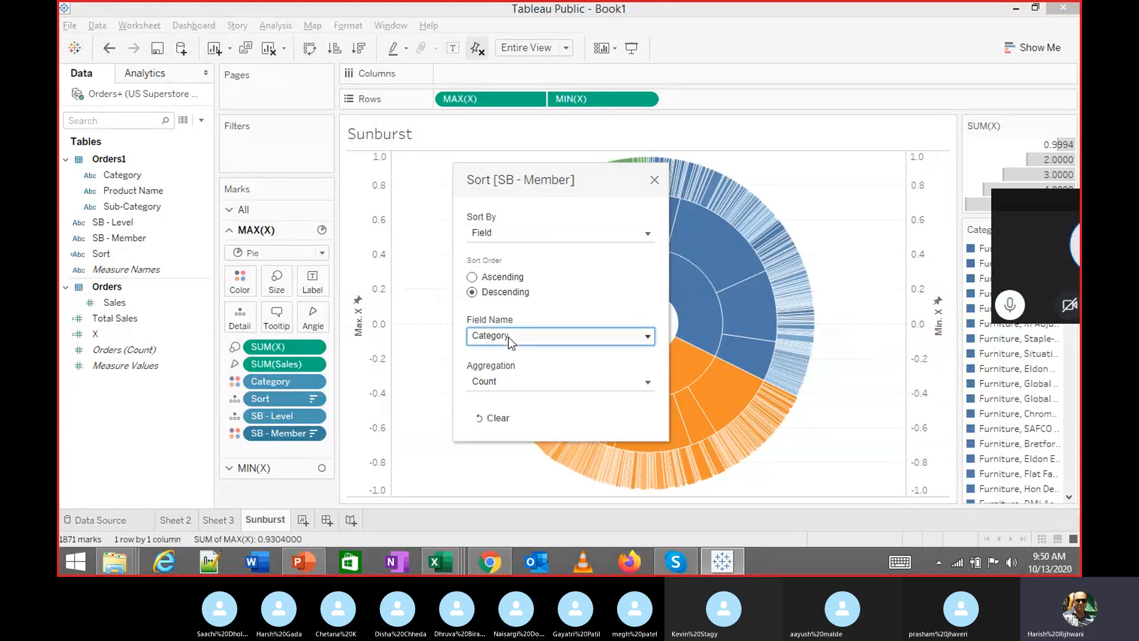
click(507, 338)
click(502, 490)
click(654, 180)
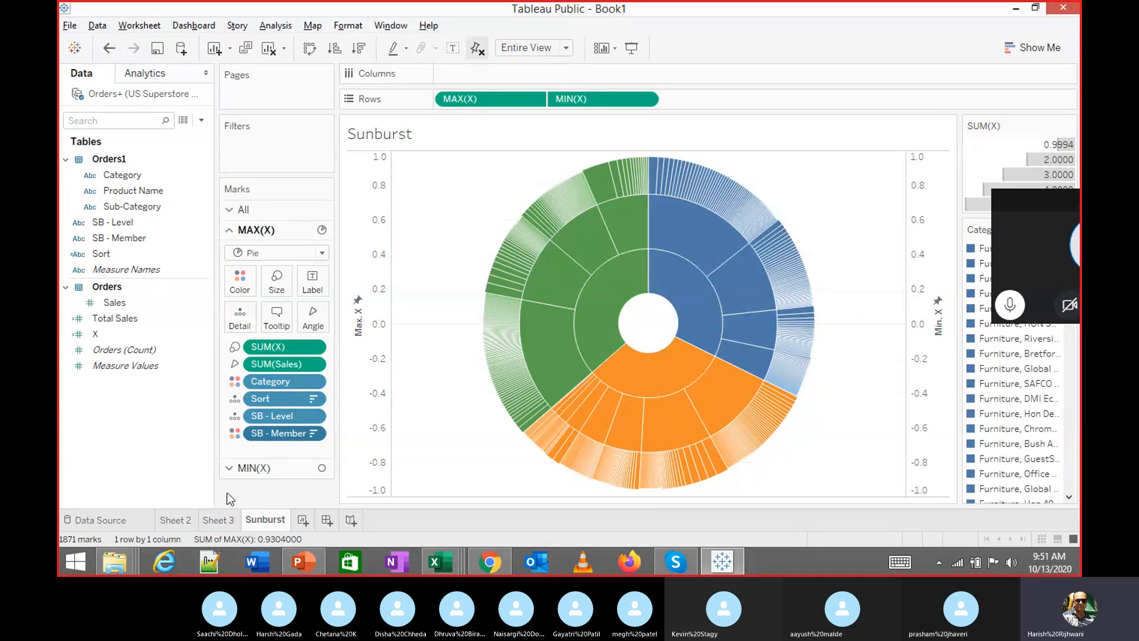
mouse_move(537, 343)
Start saving the workbook to Tableau Public and enter the account e-mail address
click(1060, 4)
key(n)
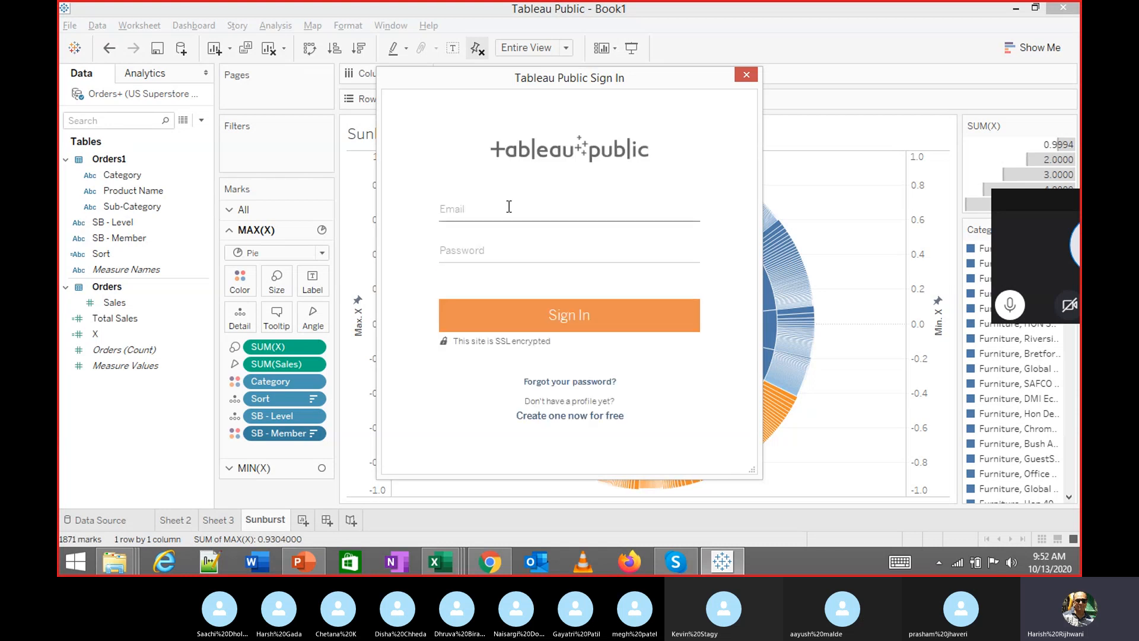
click(510, 208)
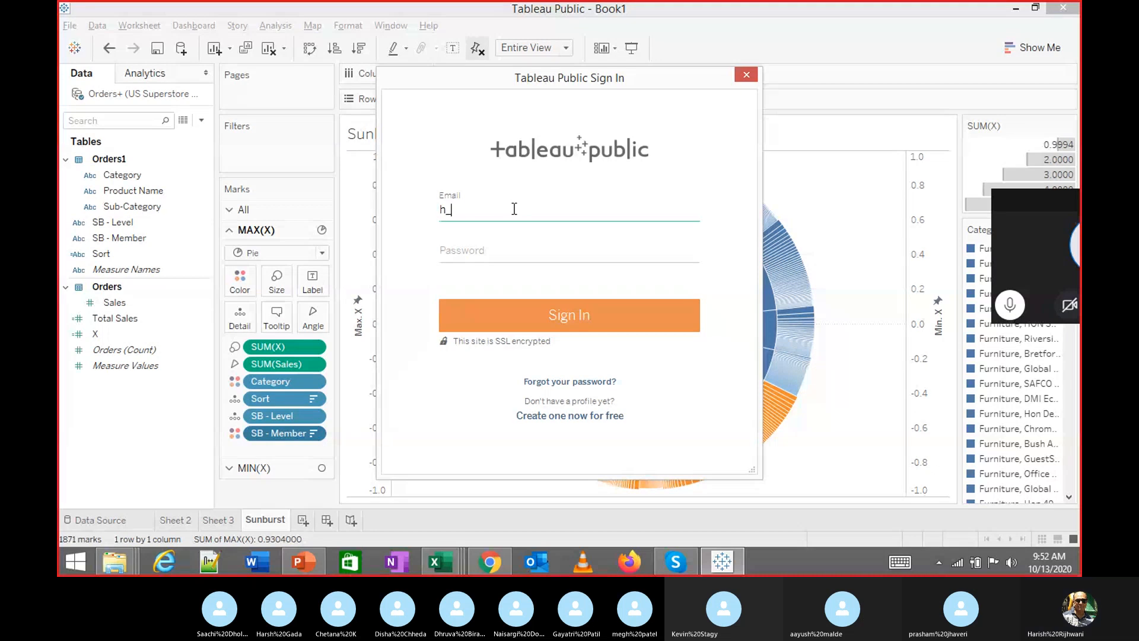
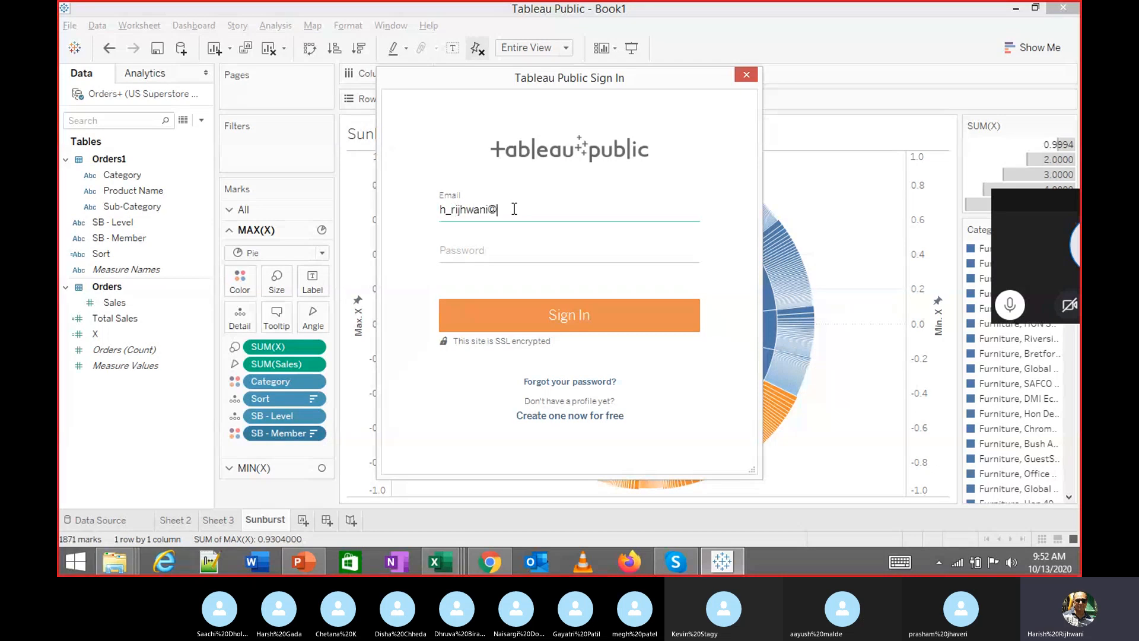
key(Tab)
Enter the account password in the Sign In dialog and submit to sign in
key(shift+Tab)
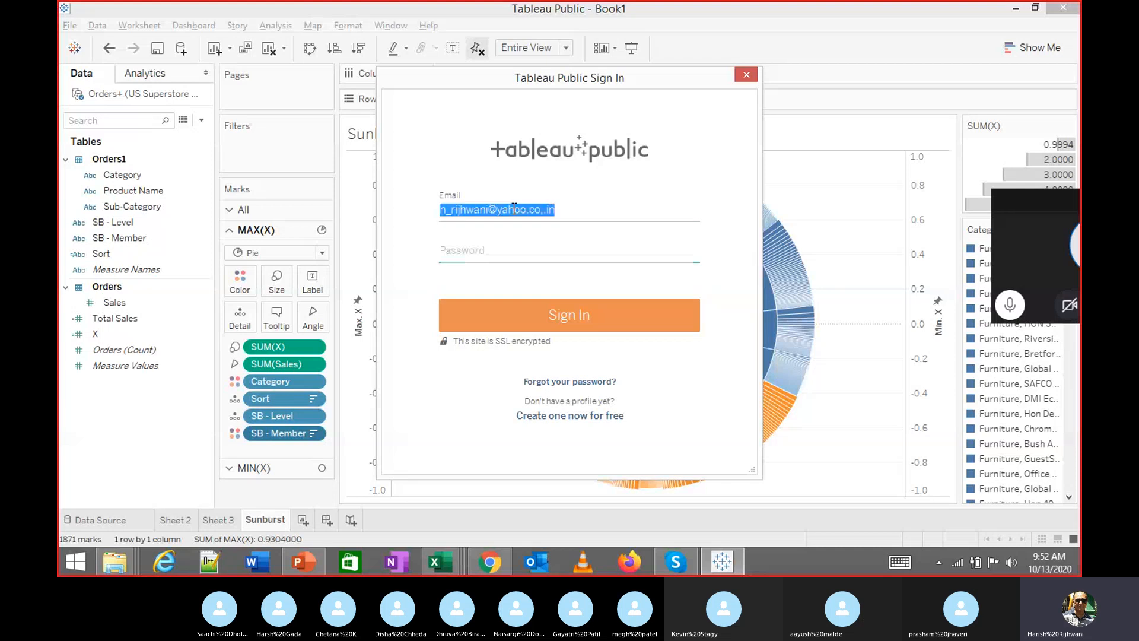
key(Tab)
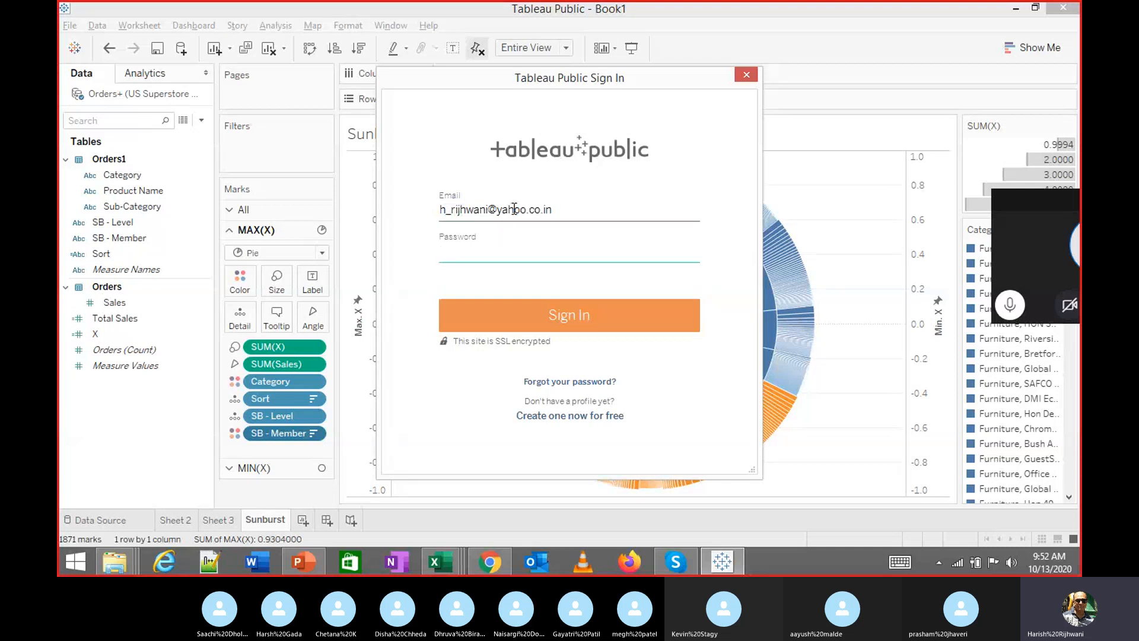
text(***)
key(ctrl+a)
text(*******)
key(ctrl+a)
text(************)
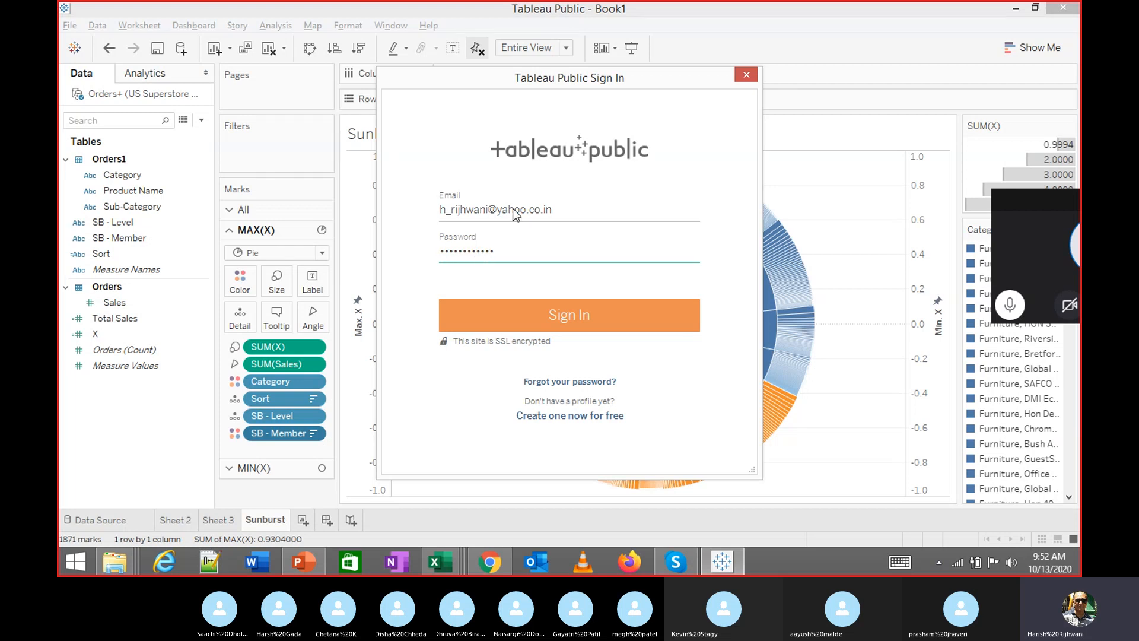
key(Return)
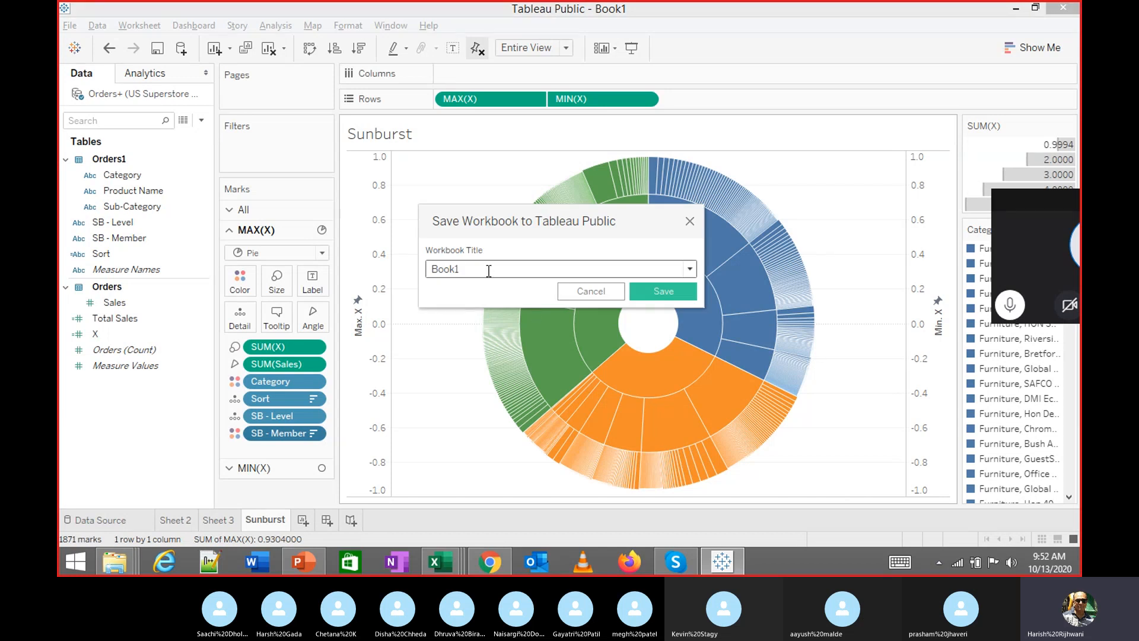
Retitle the workbook from Book1 to 'Sunburst Chart 13th Oct 2020' and save it to Tableau Public
double_click(488, 271)
text(Sunb)
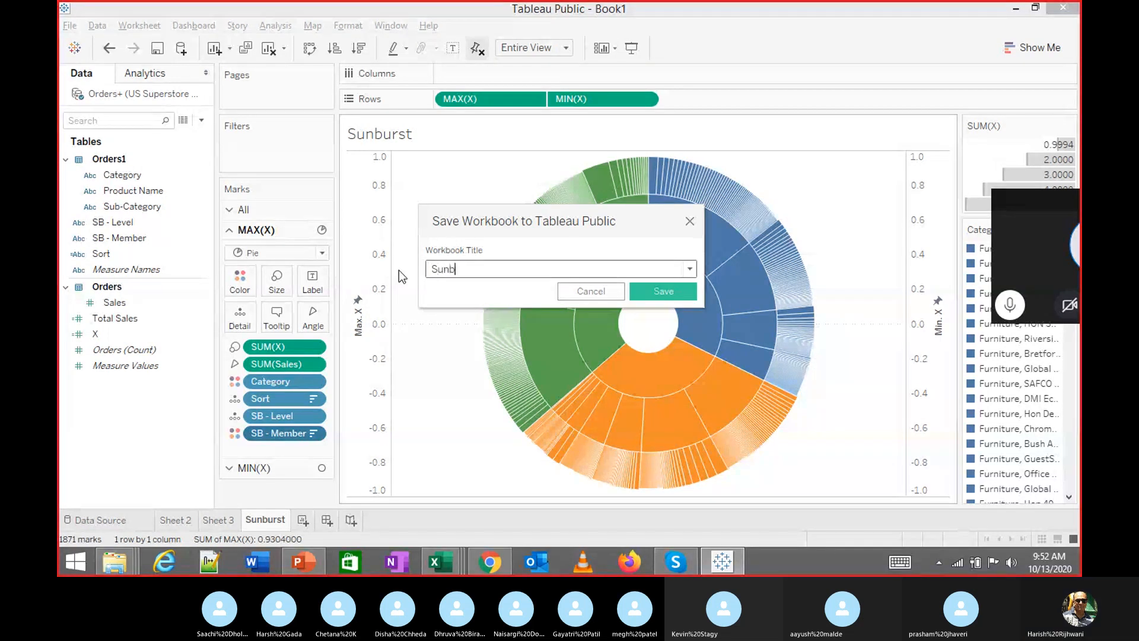
text(urst Chart )
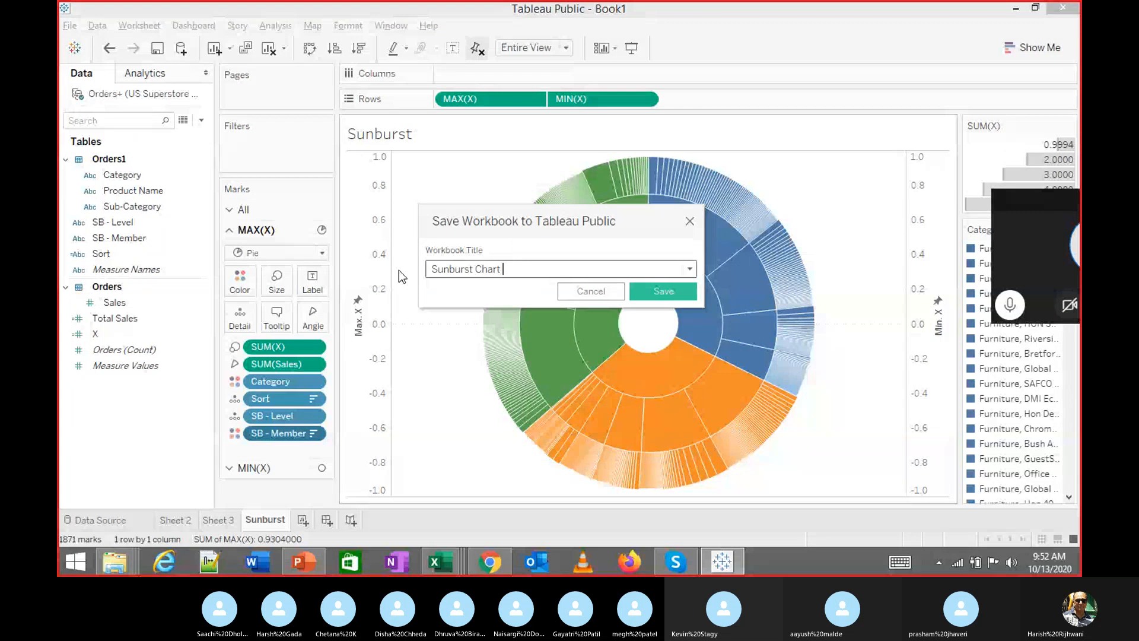
text(1)
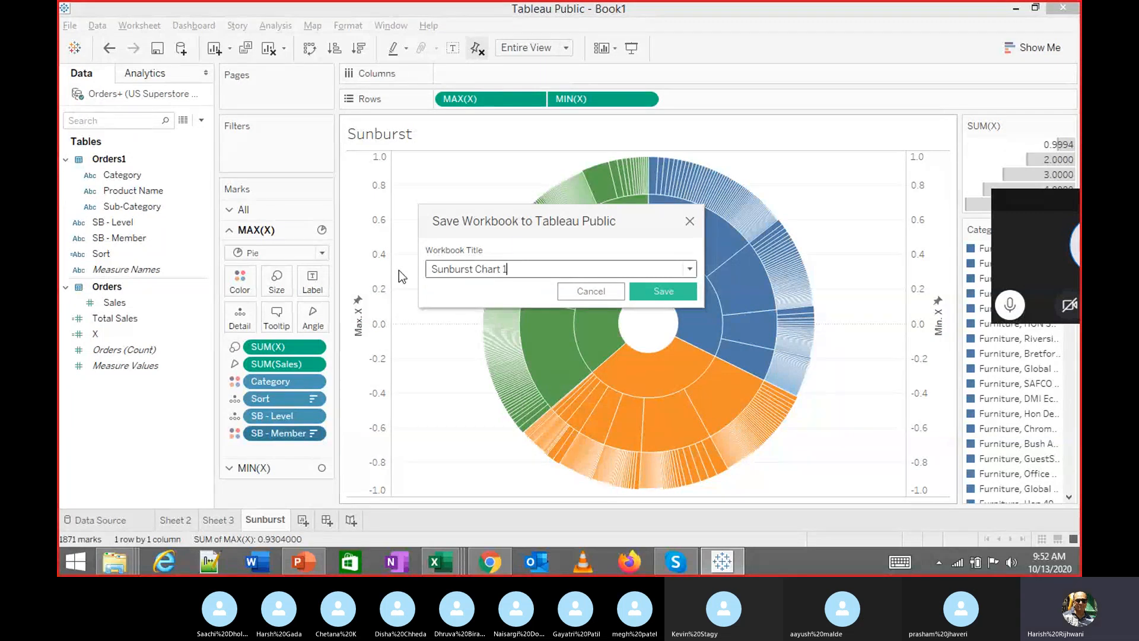
text(3th Oc)
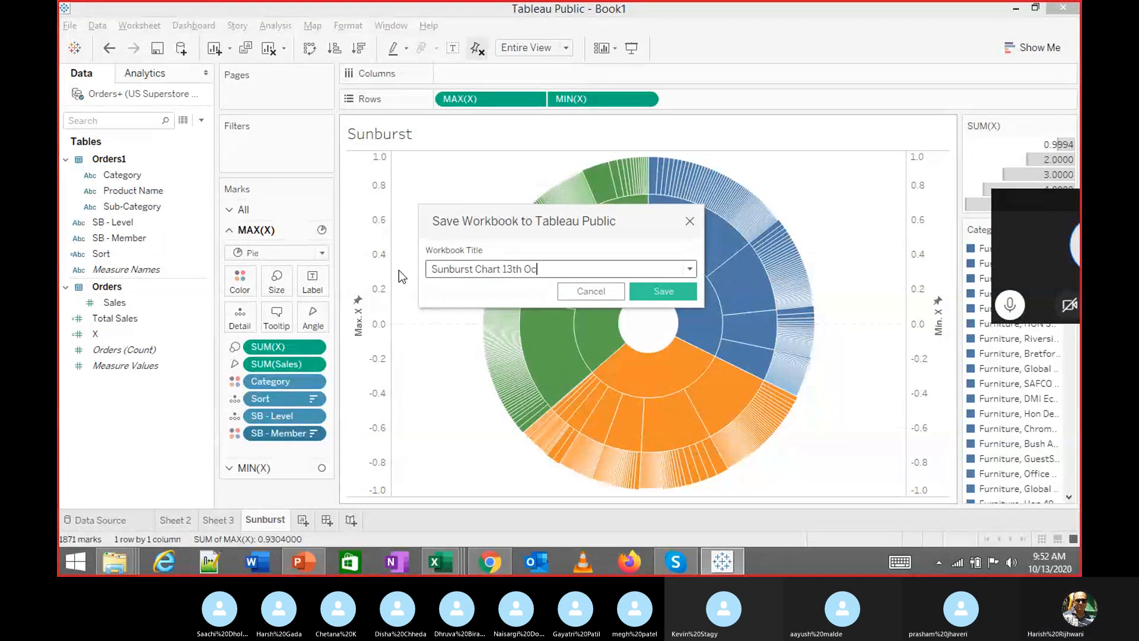
text(t 2020)
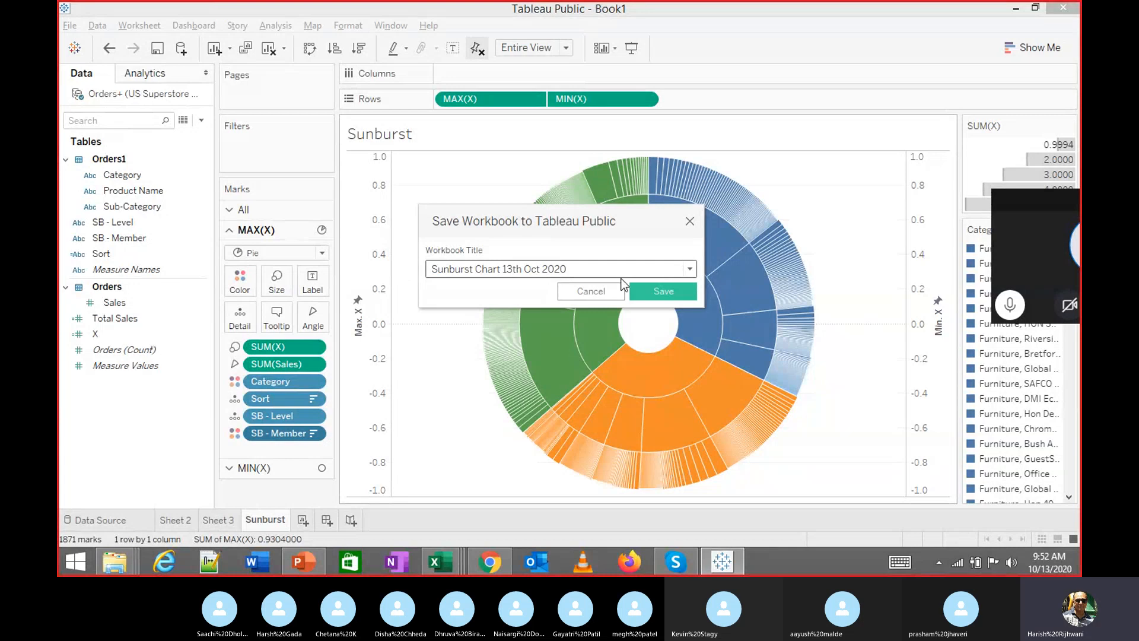
click(657, 301)
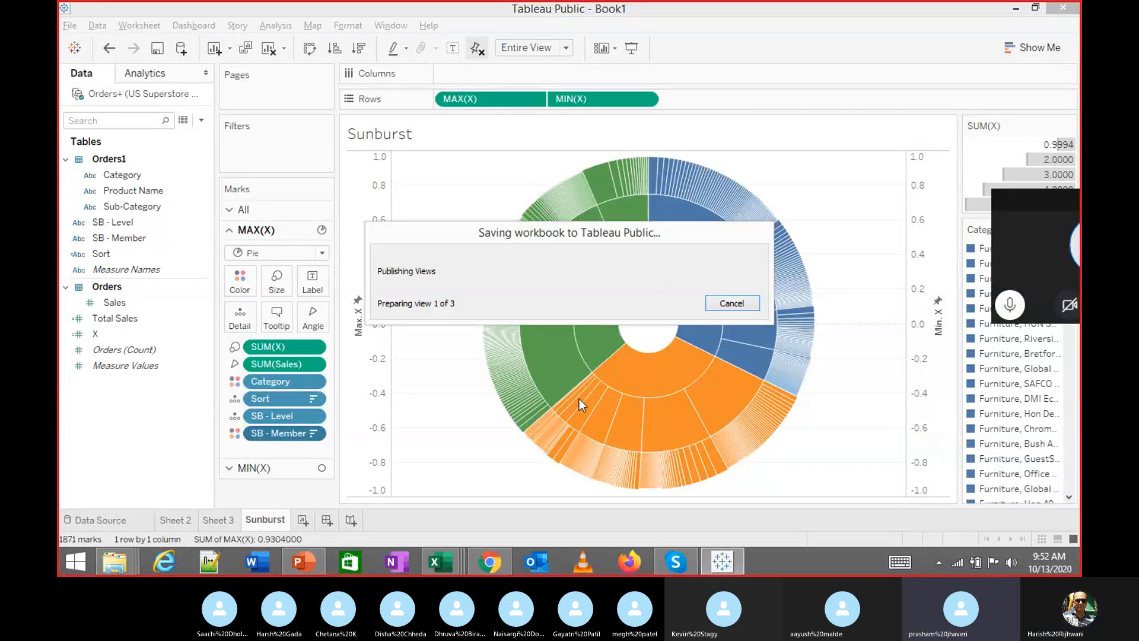
Switch to the Sunburst Example 2.xlsx Excel window showing the reference sunburst chart on Sheet5
mouse_move(455, 555)
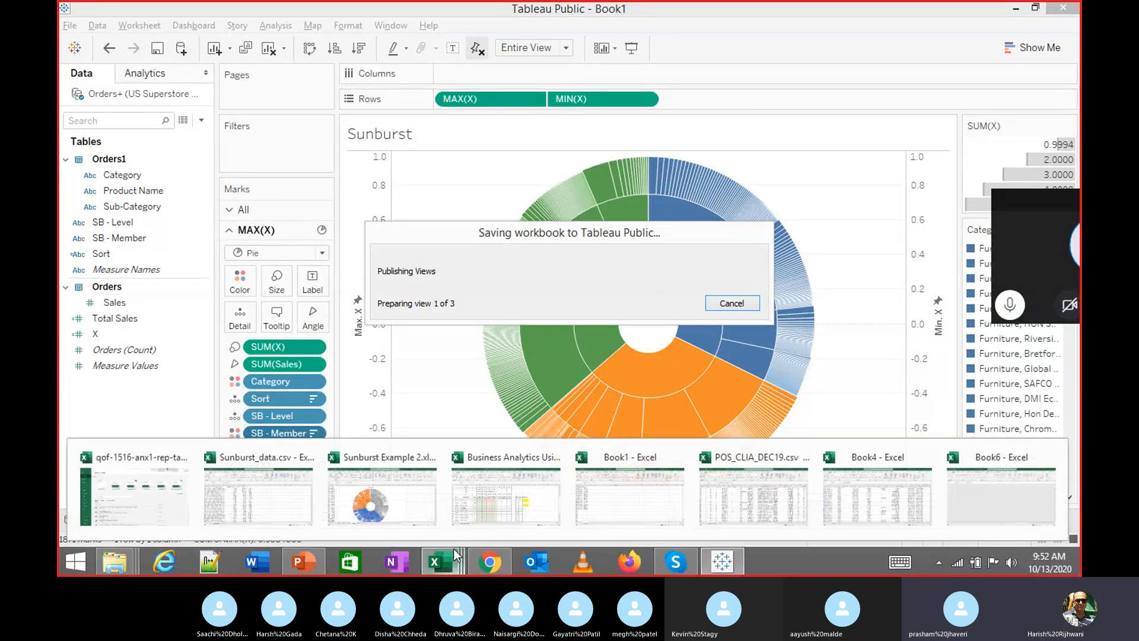
click(381, 496)
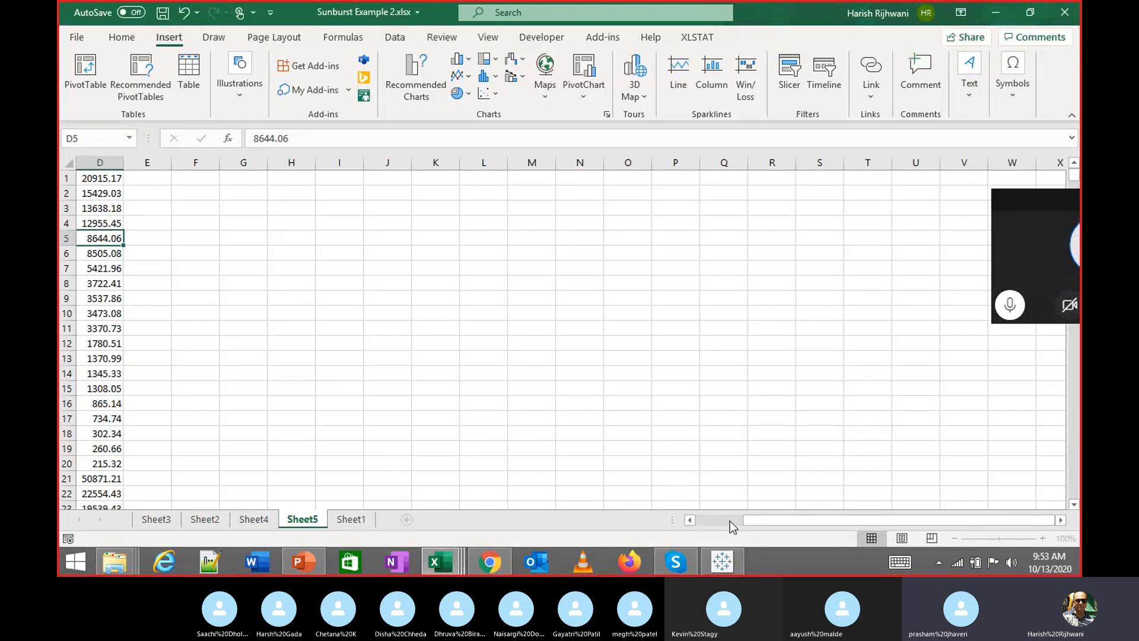
drag(730, 521, 780, 522)
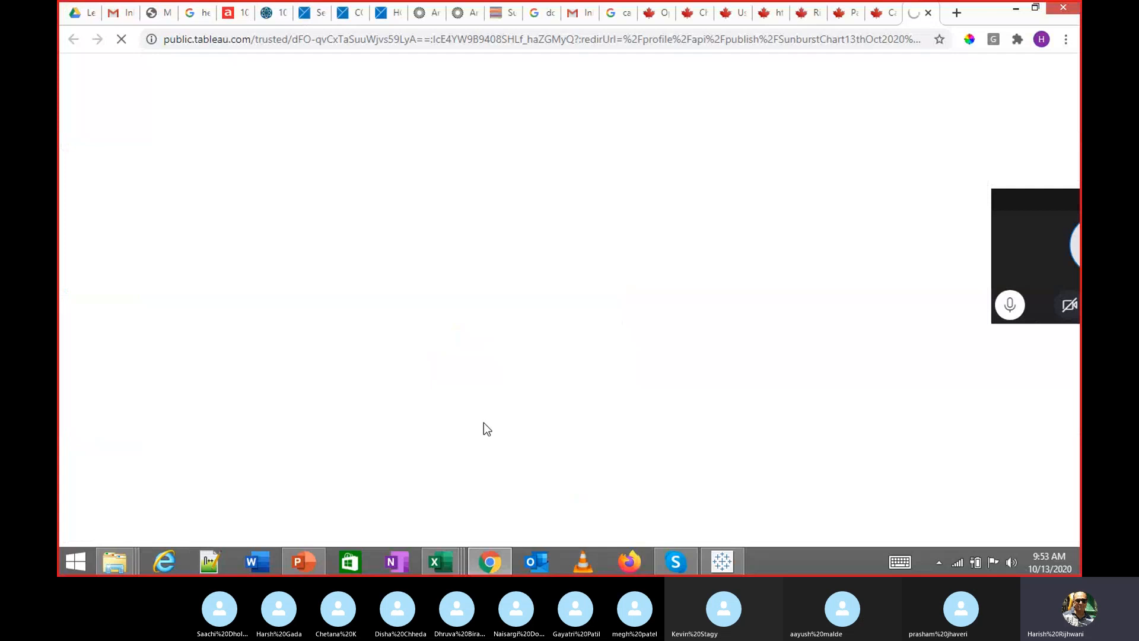
Switch back to the Tableau Public window showing the finished Sunburst sheet
key(alt+Tab)
key(alt+Tab)
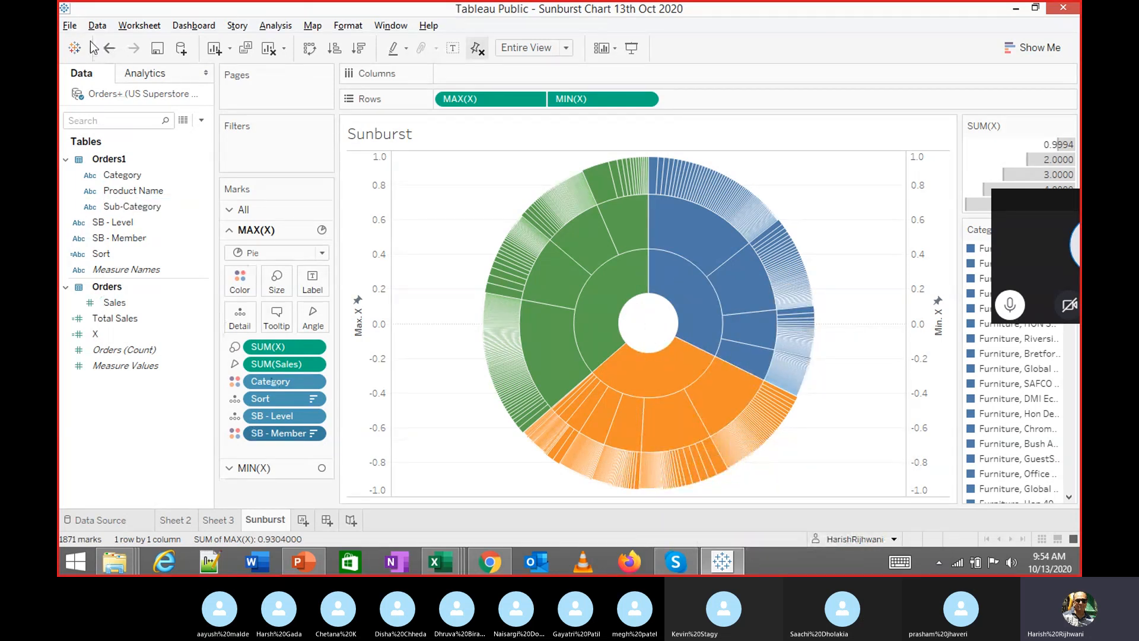
click(69, 25)
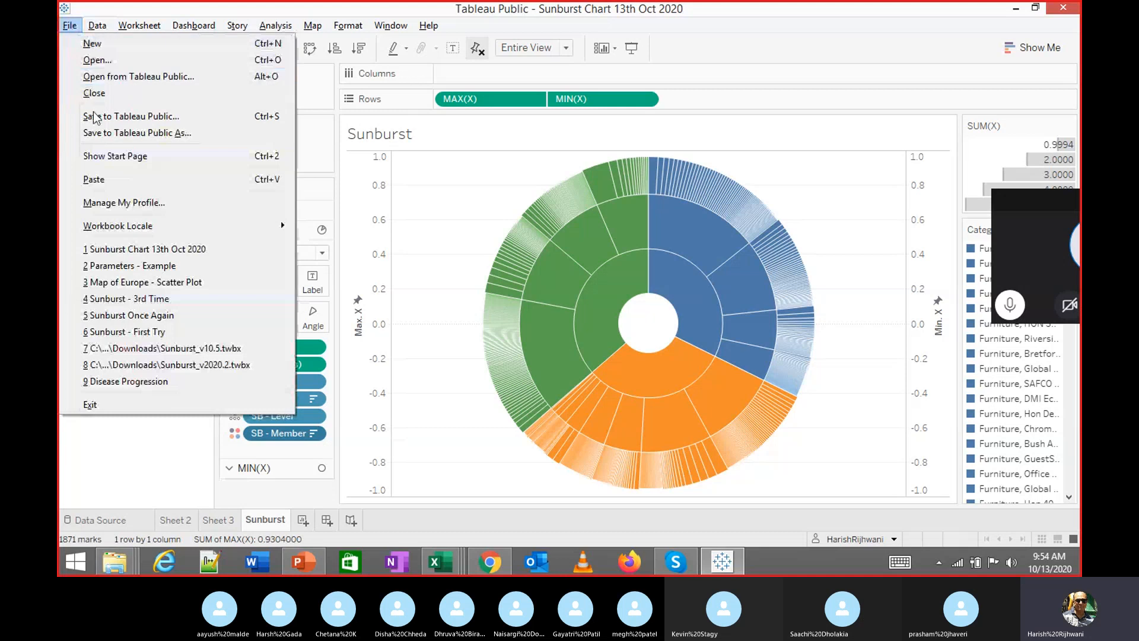
click(136, 286)
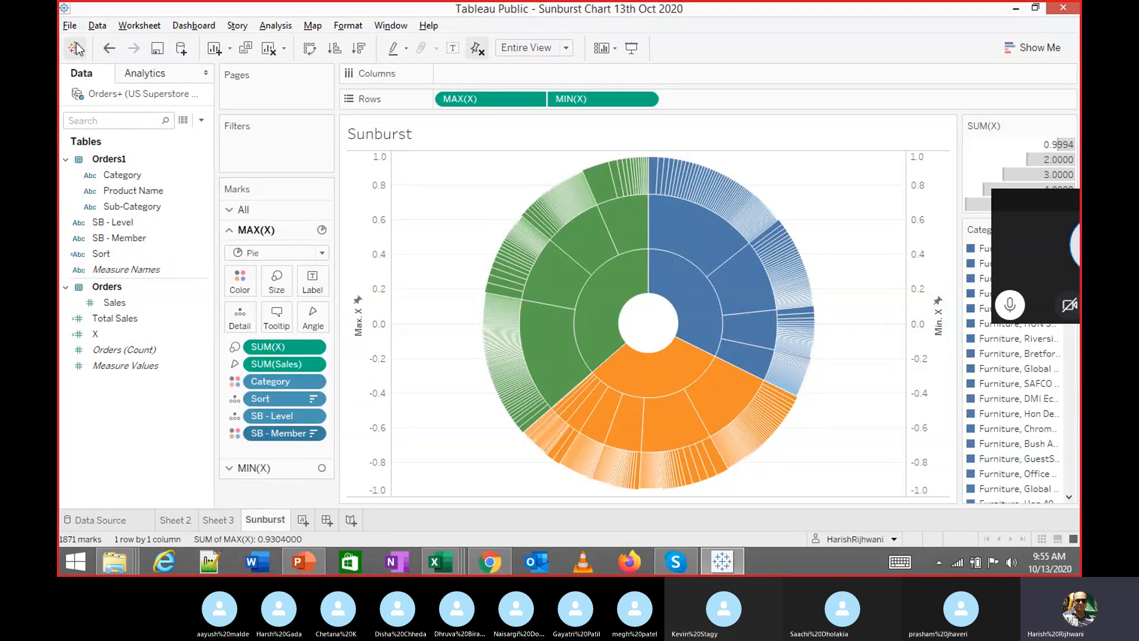
click(69, 25)
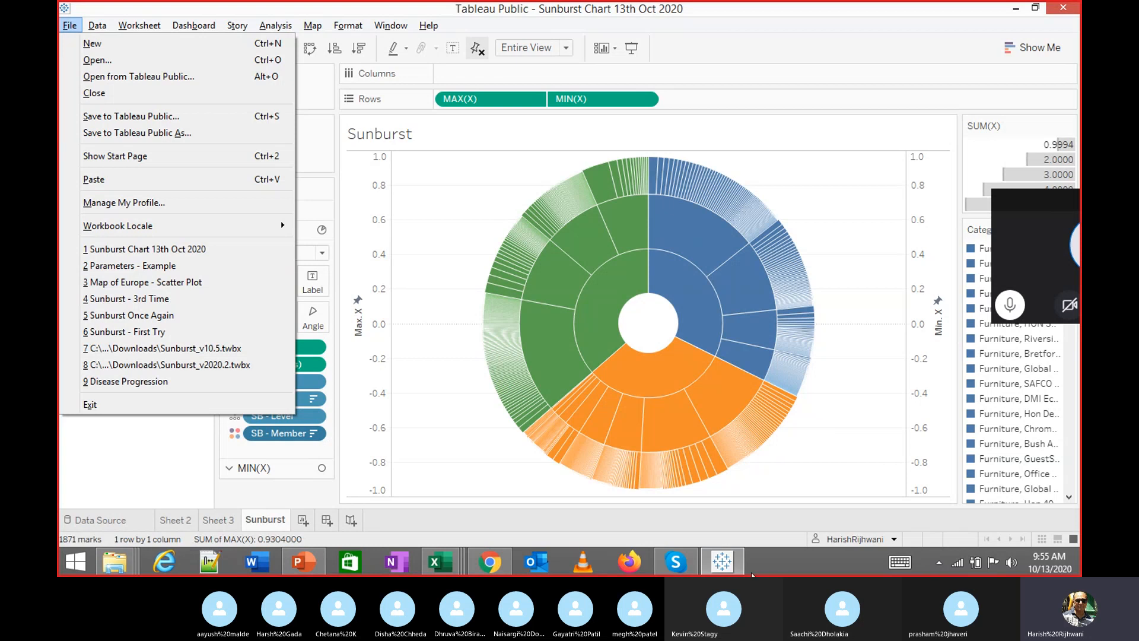
click(725, 560)
click(725, 560)
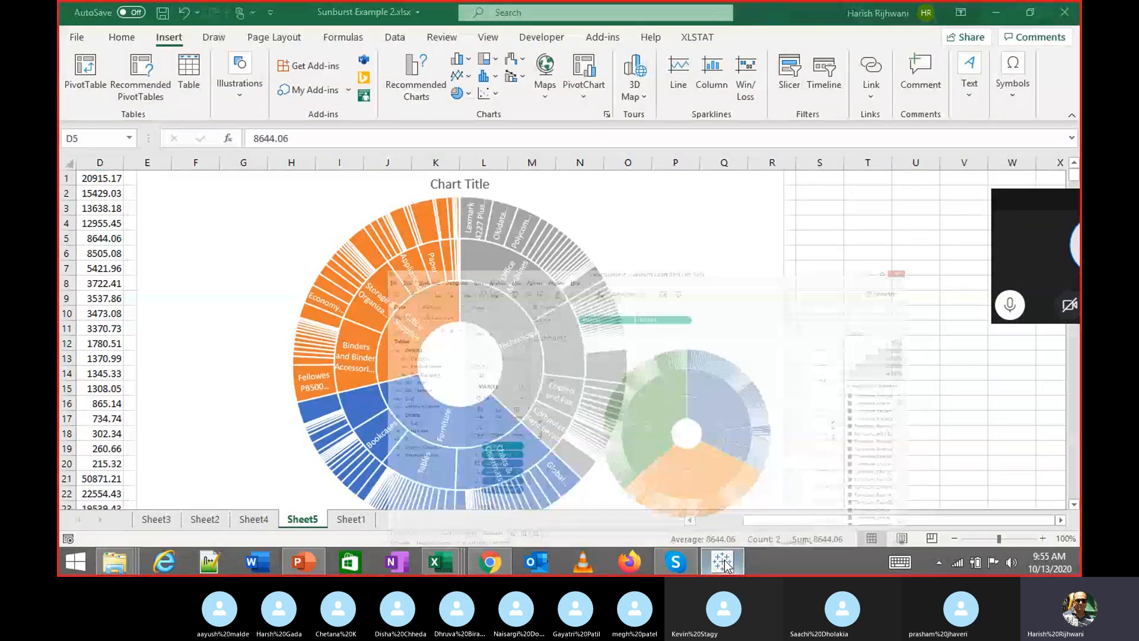
click(725, 560)
click(69, 25)
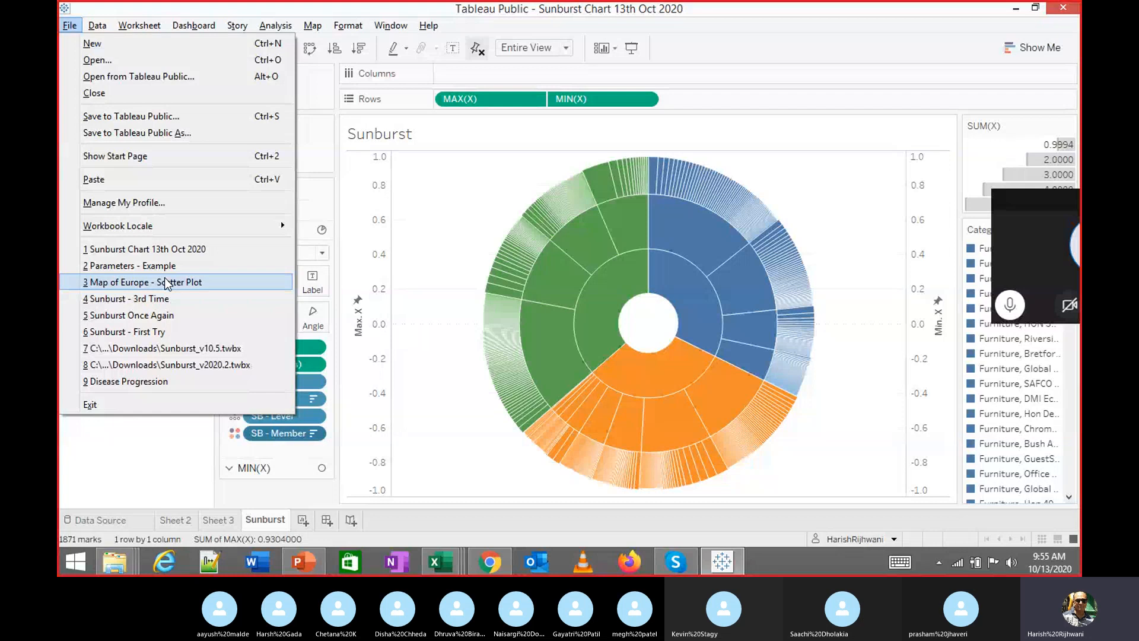
key(Escape)
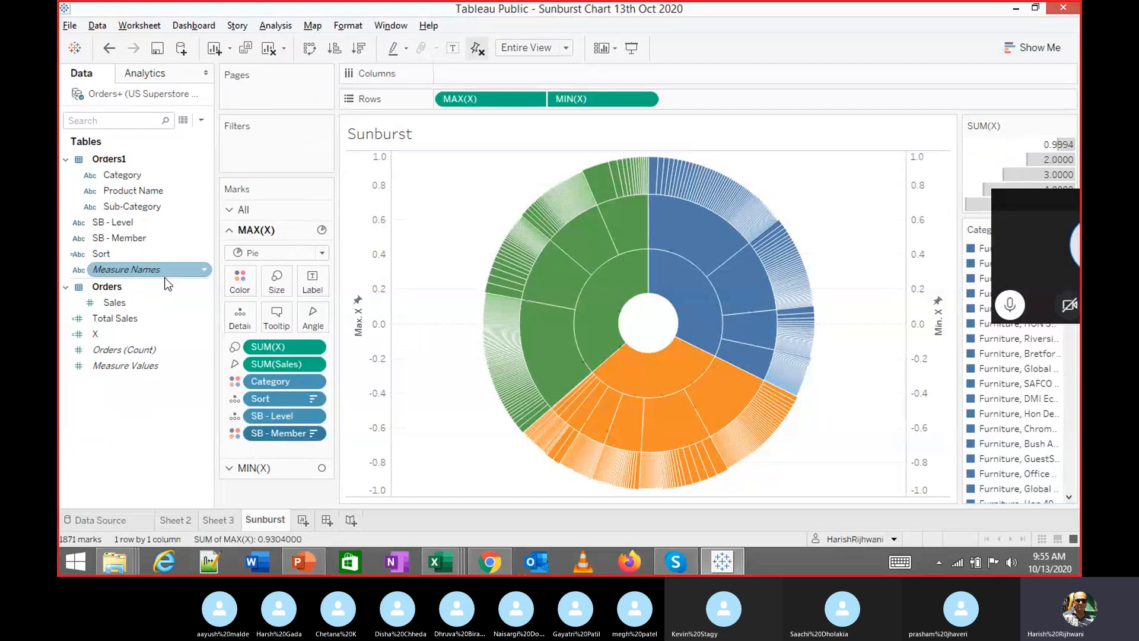
click(295, 230)
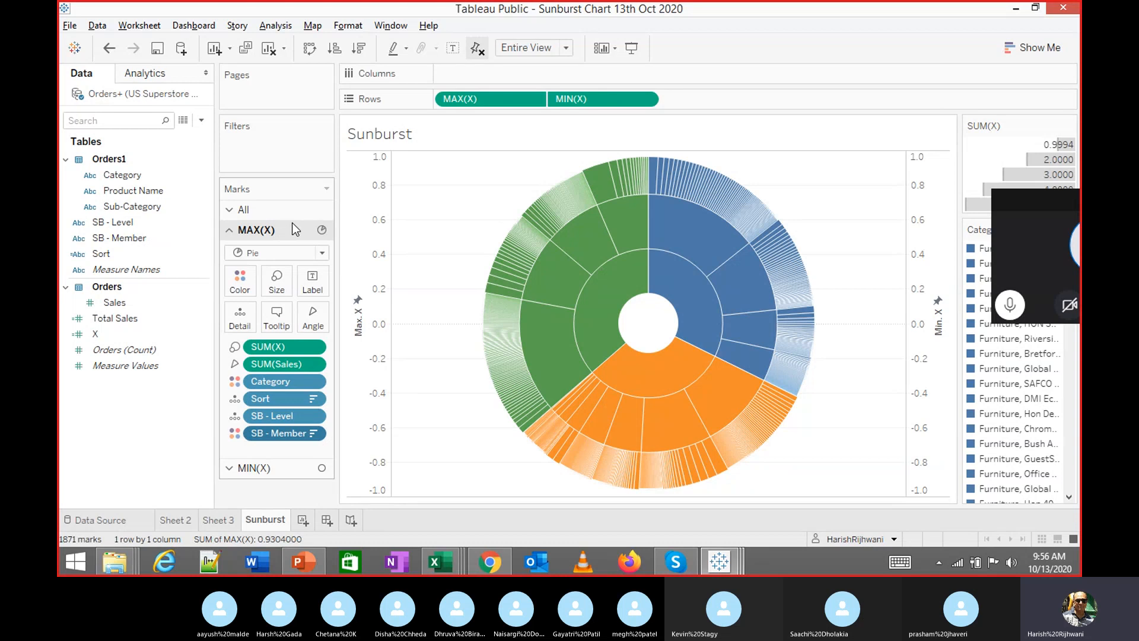
Bring the MapofEurope-ScatterPlot workbook window forward from the taskbar and maximize it
click(719, 562)
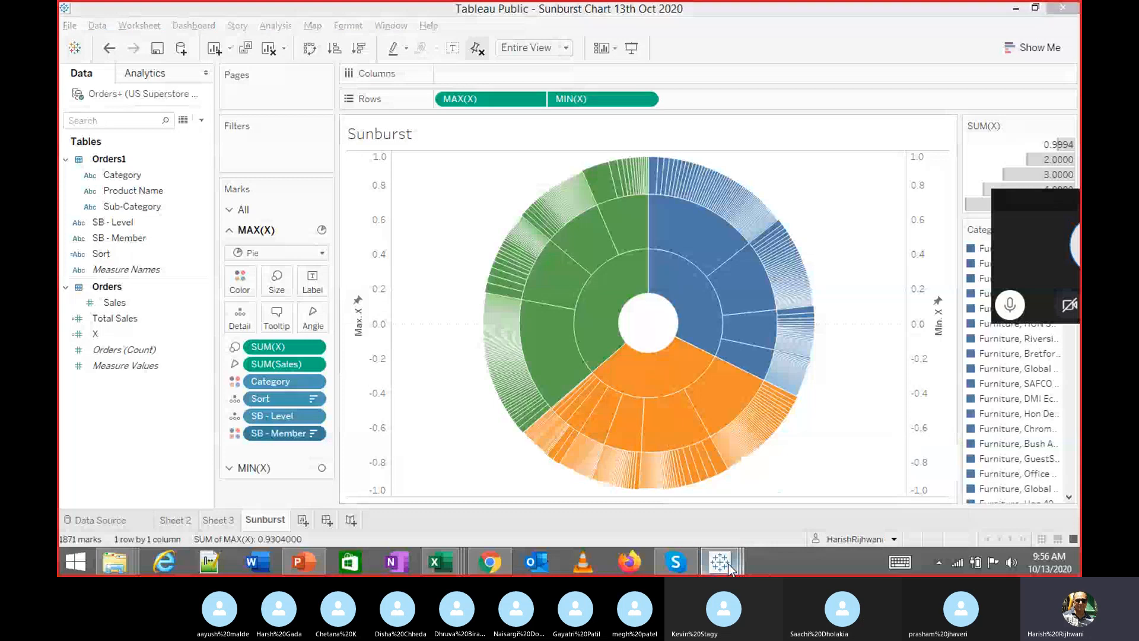
click(767, 514)
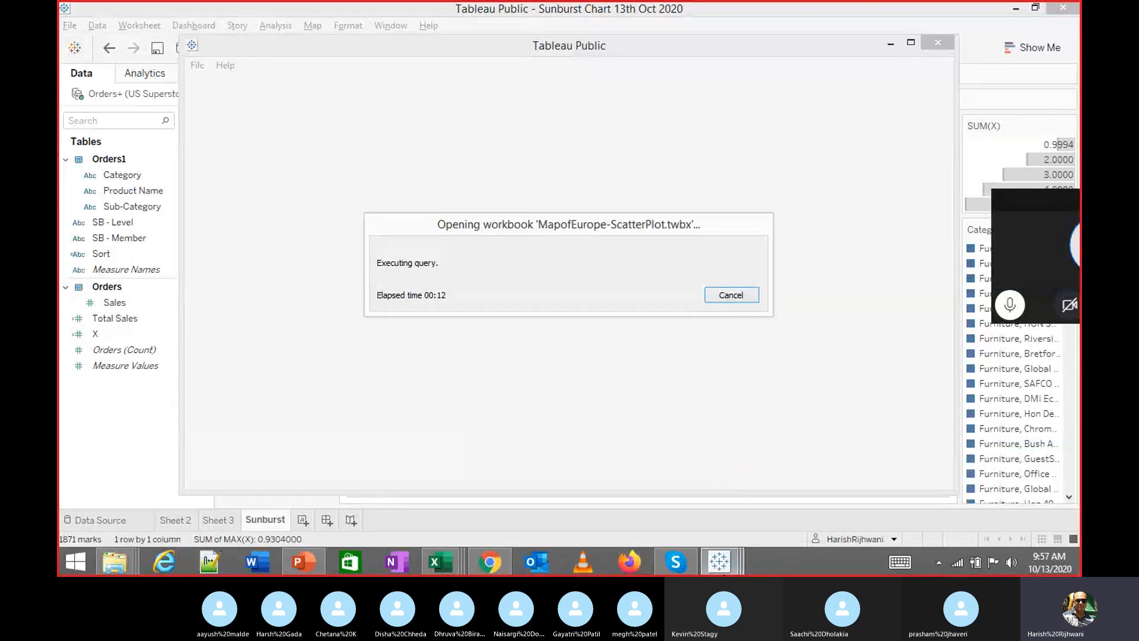
mouse_move(724, 572)
click(880, 477)
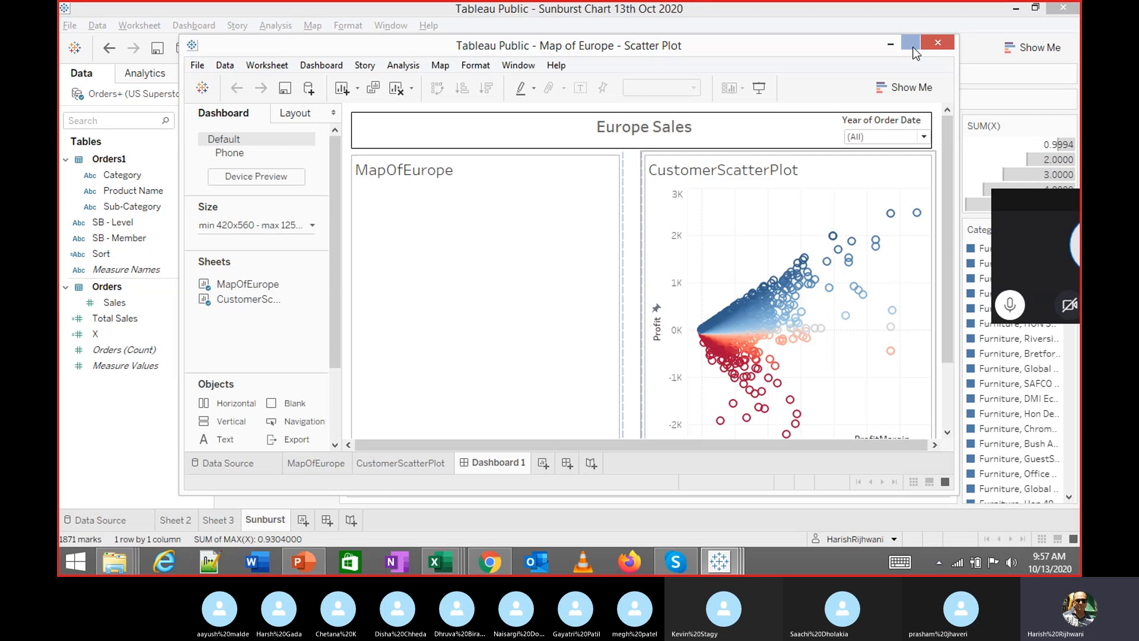
click(910, 43)
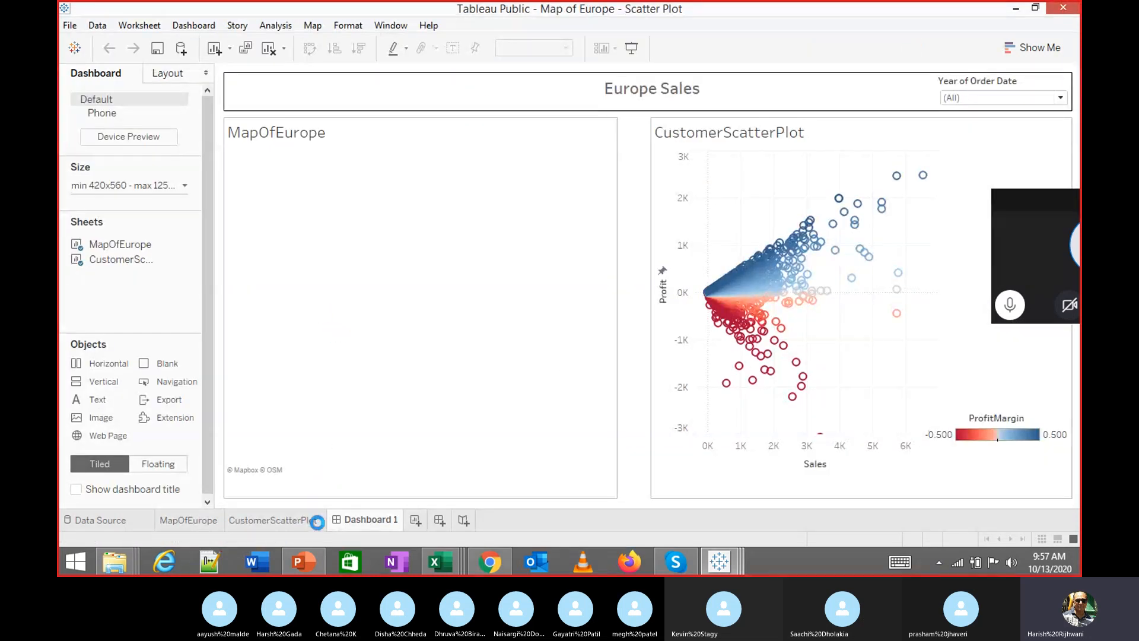
Return to the Map of Europe workbook and open the MapOfEurope worksheet
mouse_move(729, 567)
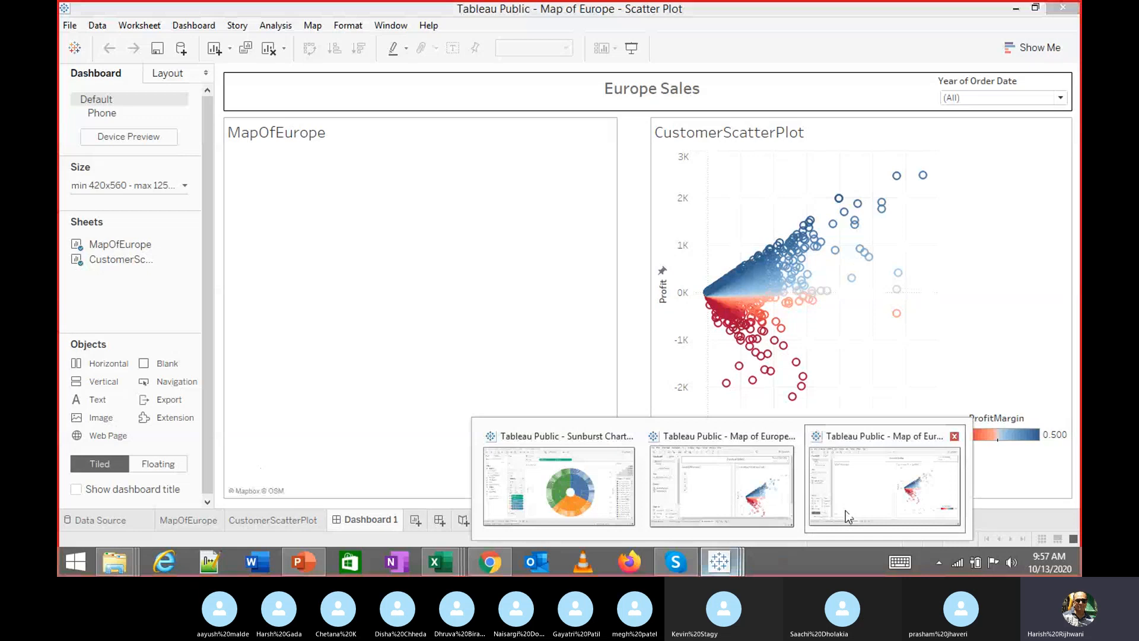
click(845, 510)
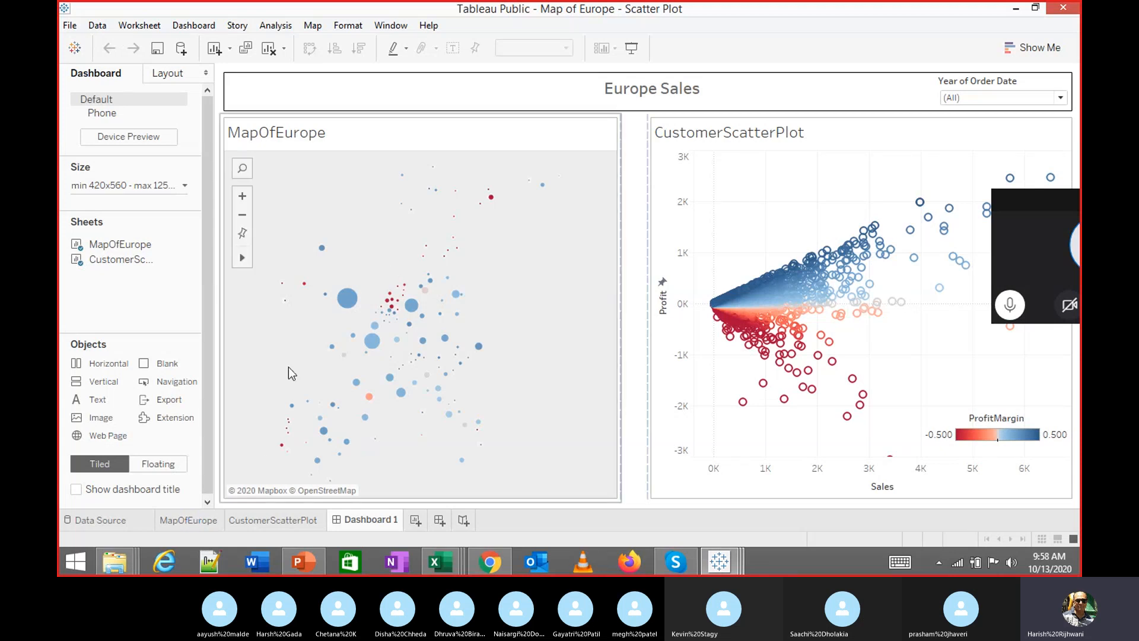
click(206, 521)
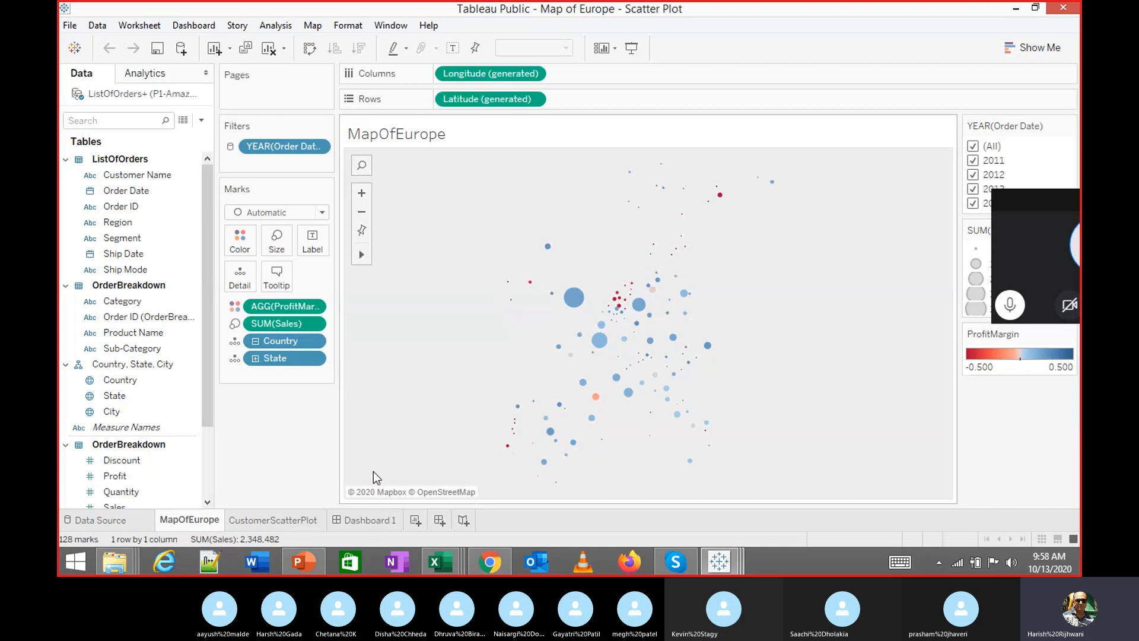
Apply the MapOfEurope YEAR(Order Date) filter to all worksheets using this data source
click(299, 521)
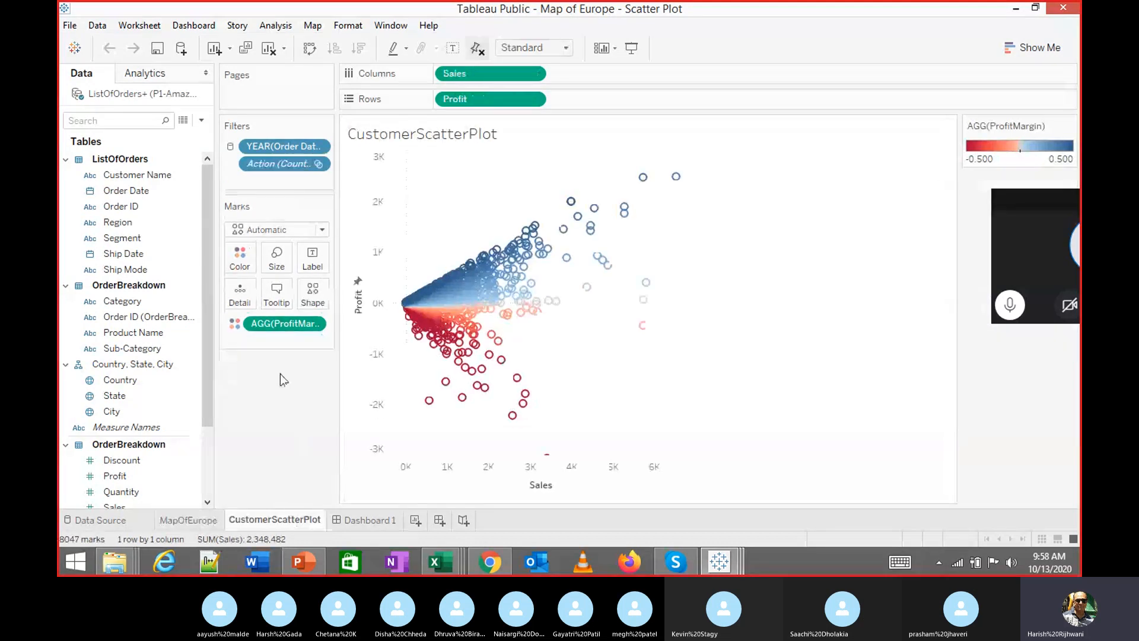
right_click(295, 153)
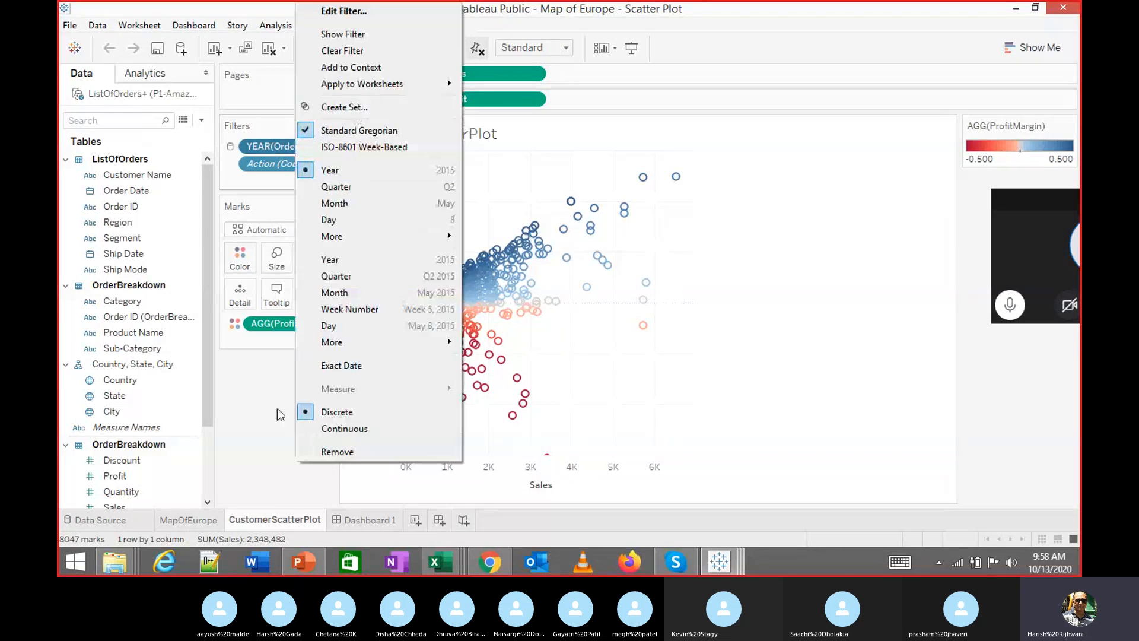
click(197, 519)
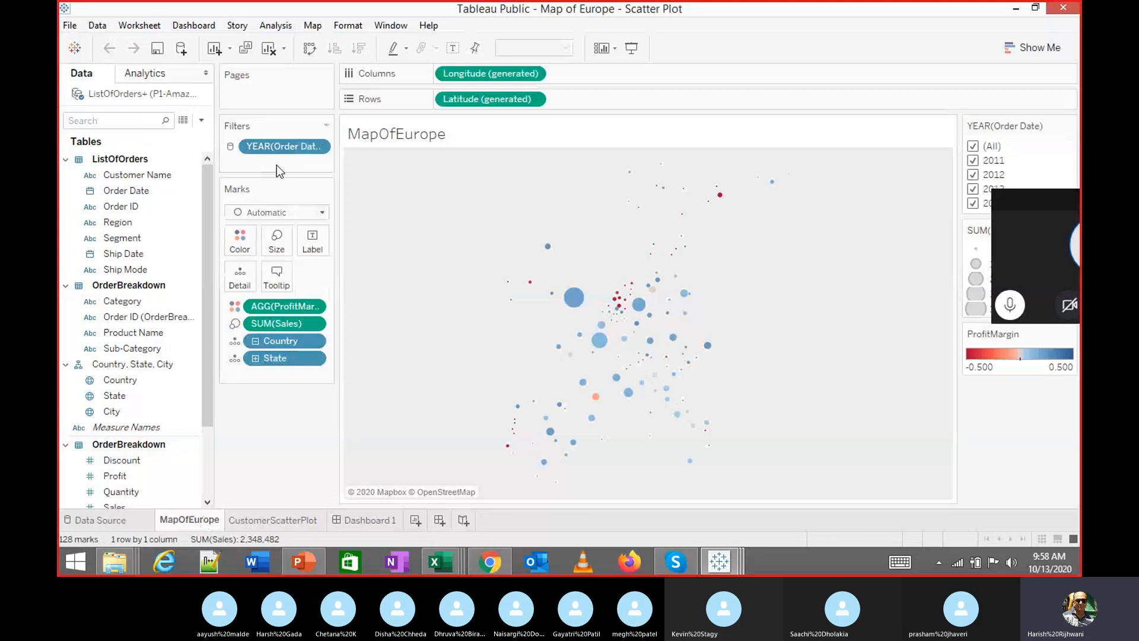
right_click(280, 147)
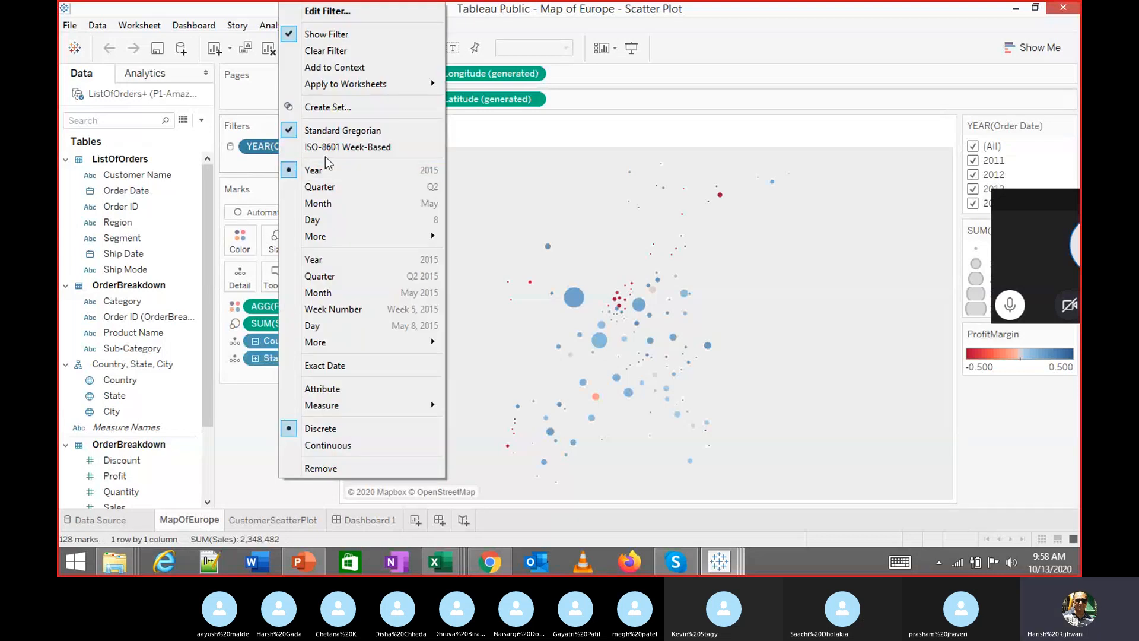
mouse_move(369, 88)
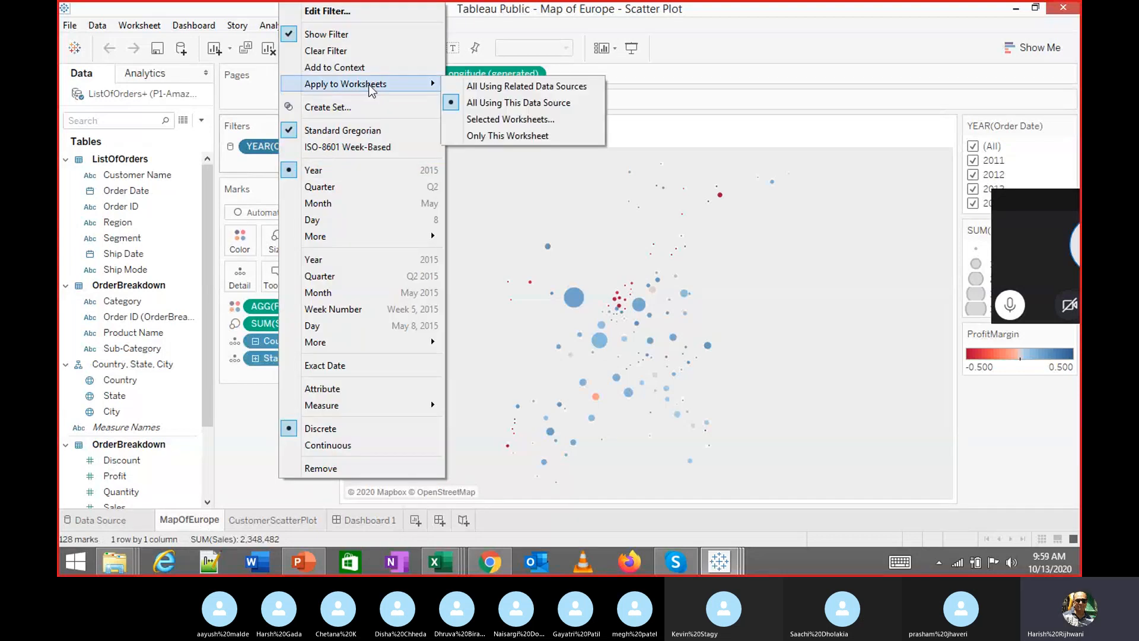
click(473, 103)
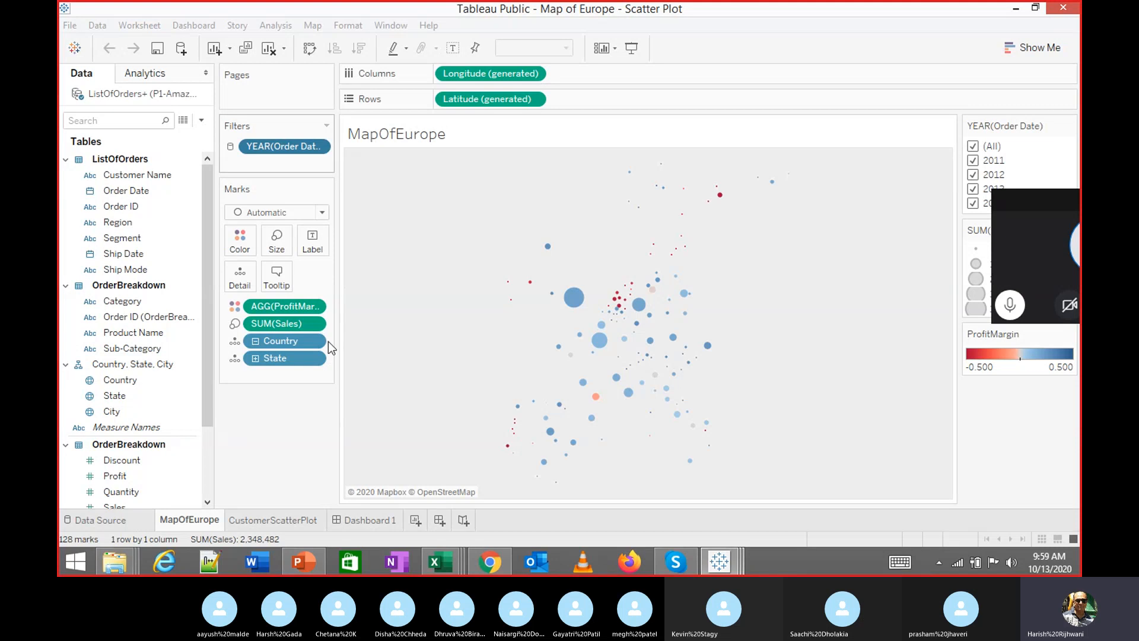
Open the Data Source page to preview the ListOfOrders rows from P1-AmazingMartEU2
click(124, 527)
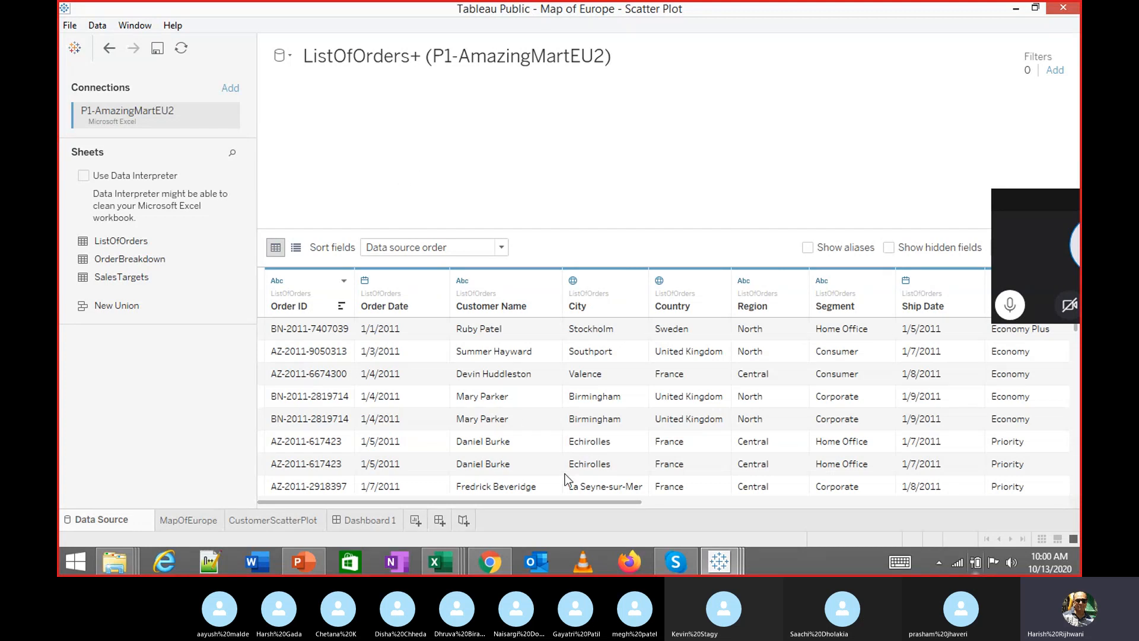
Pull OrderBreakdown out of the ListOfOrders join and place it on the canvas separately
drag(586, 500, 202, 521)
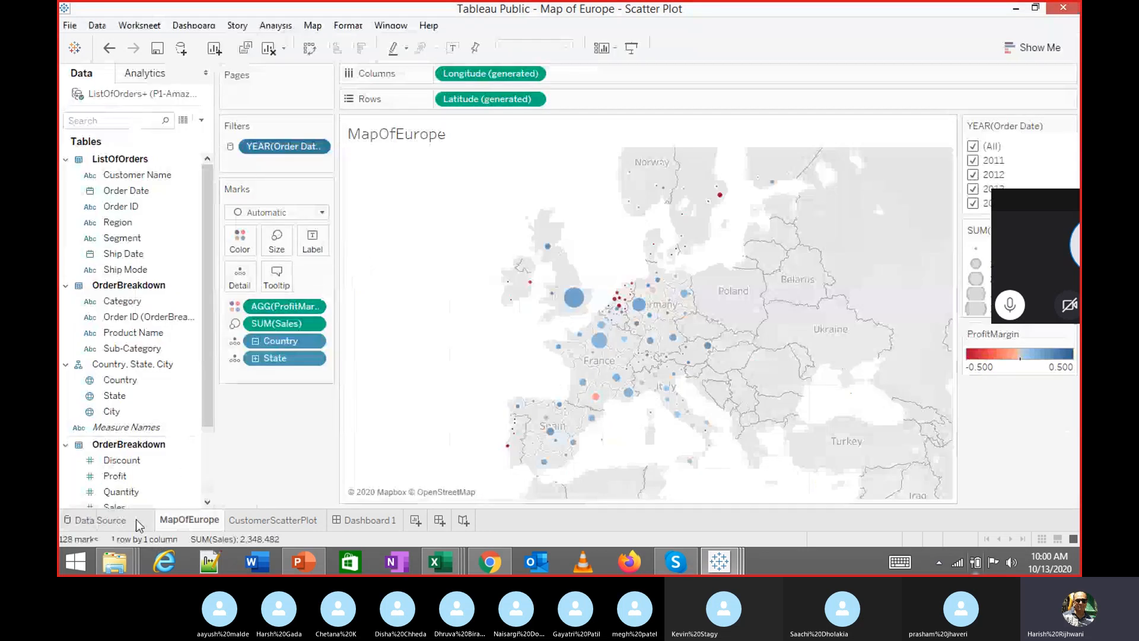
click(136, 520)
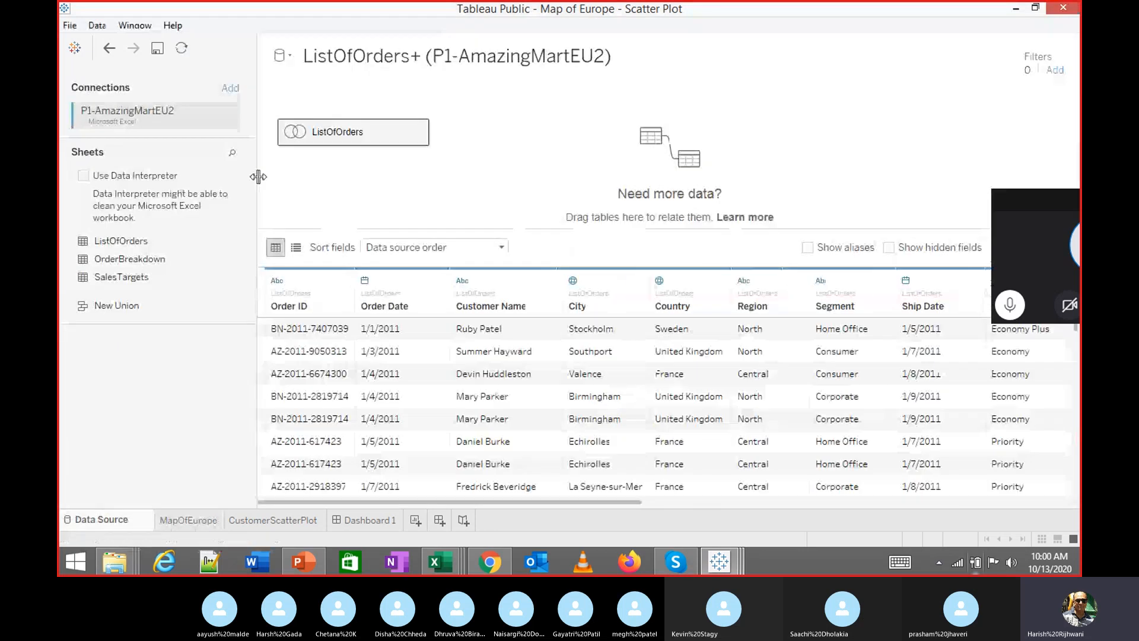
double_click(362, 127)
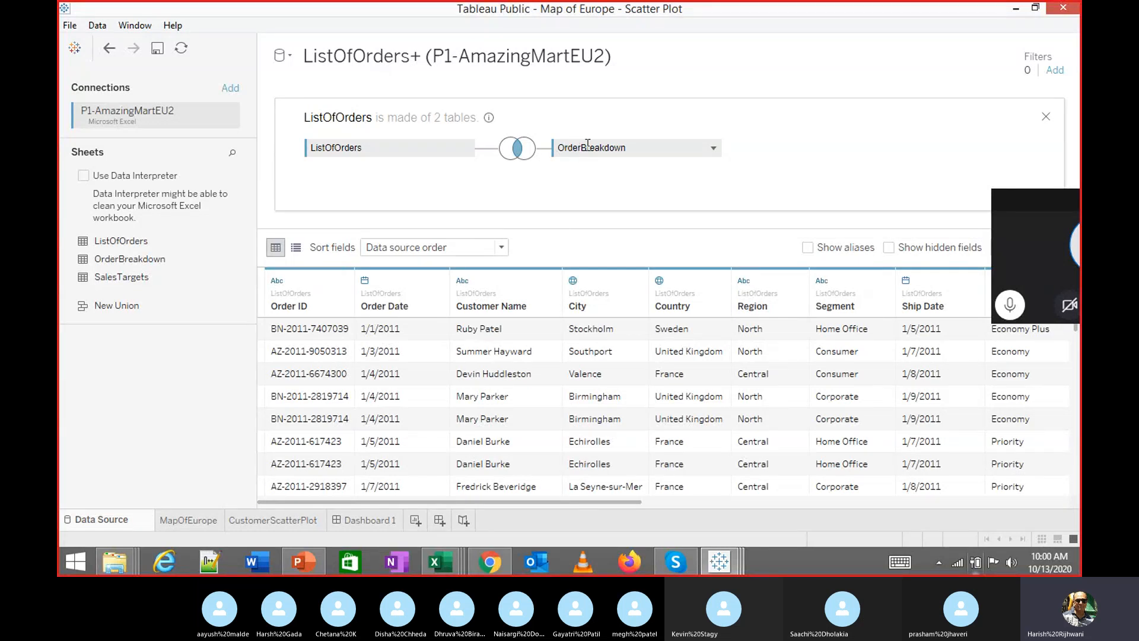
drag(587, 144, 166, 390)
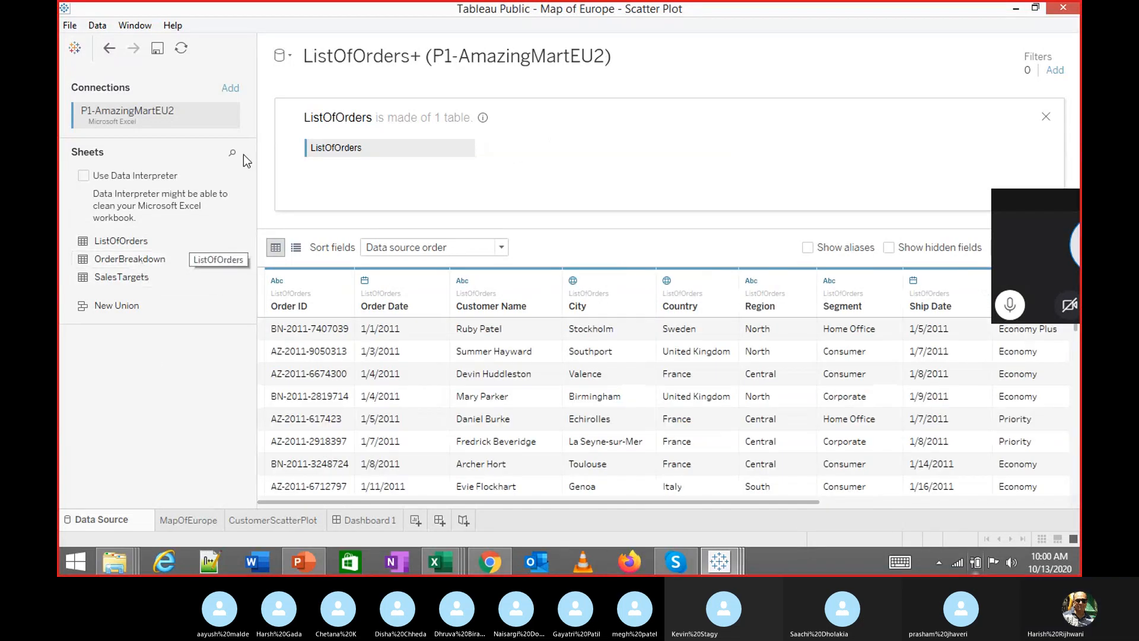
click(1045, 118)
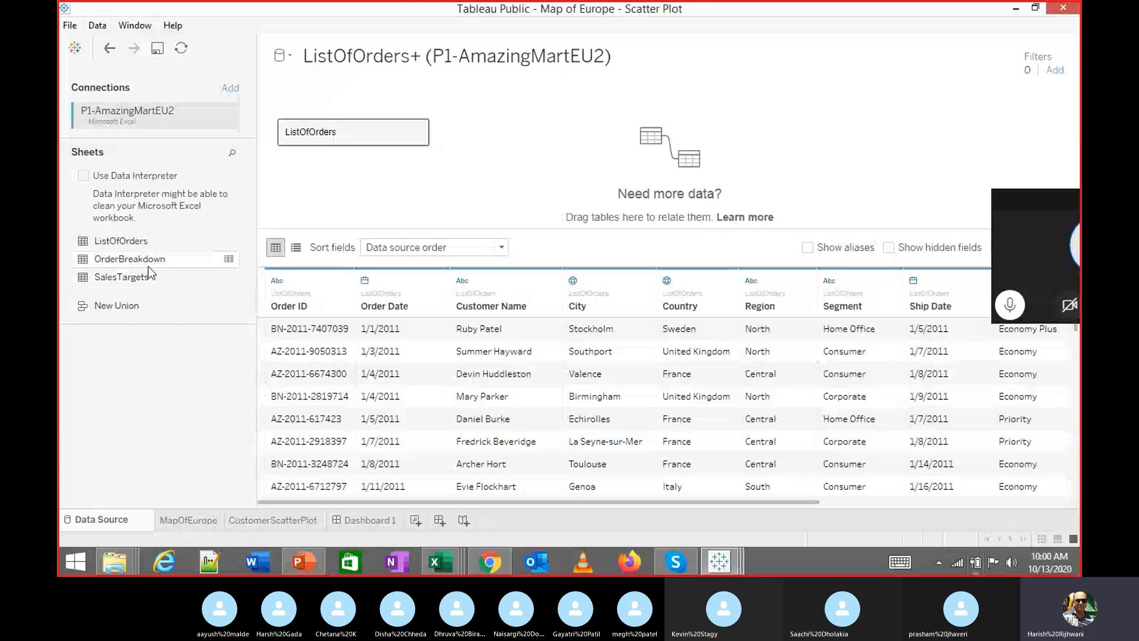
drag(223, 259, 517, 182)
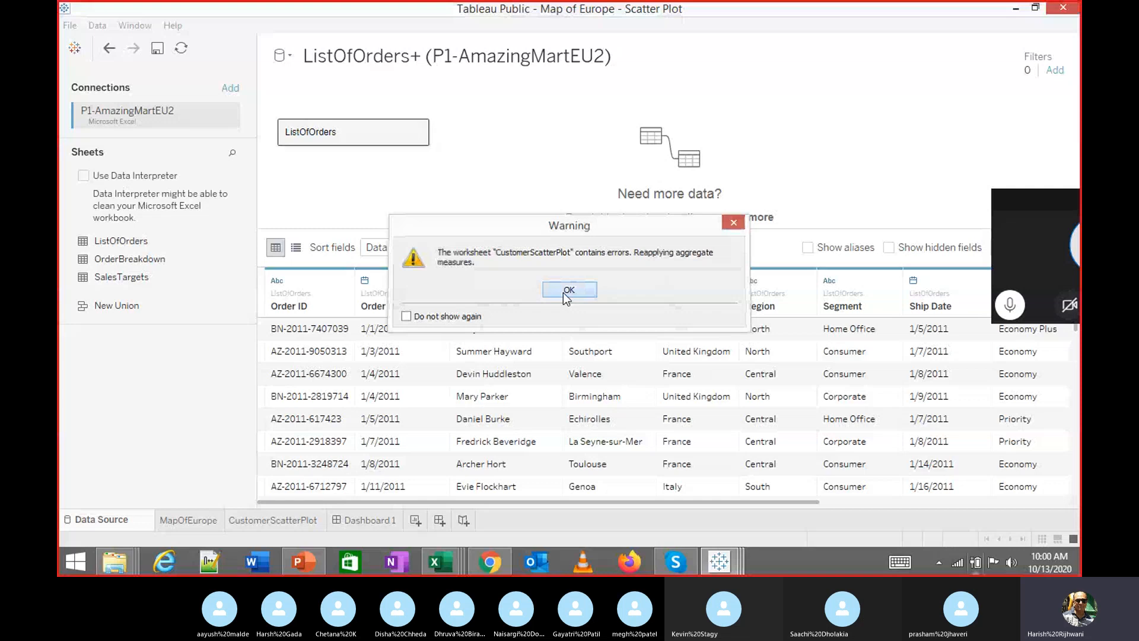
Dismiss the worksheet-error warning and relationship dialogs, then remove OrderBreakdown from the canvas
click(567, 290)
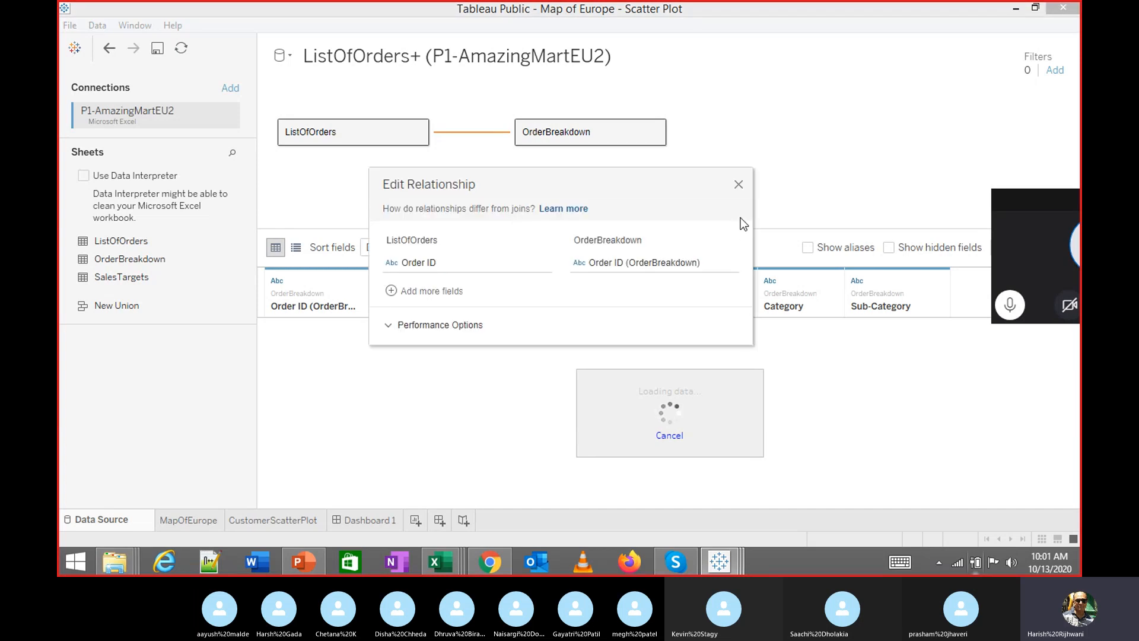
click(741, 181)
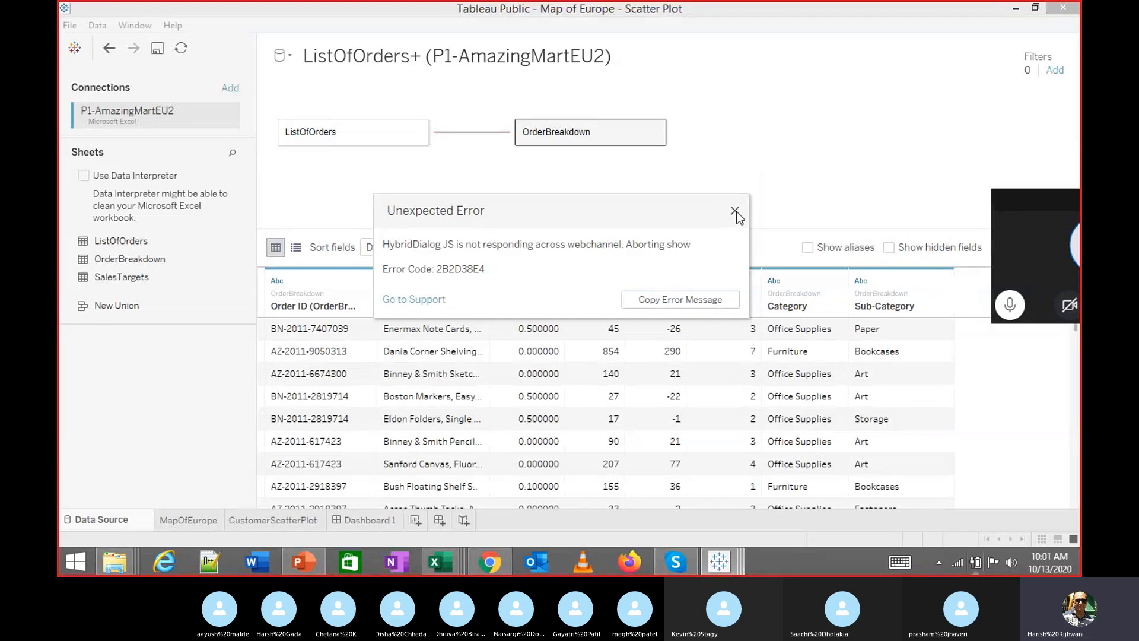
click(735, 212)
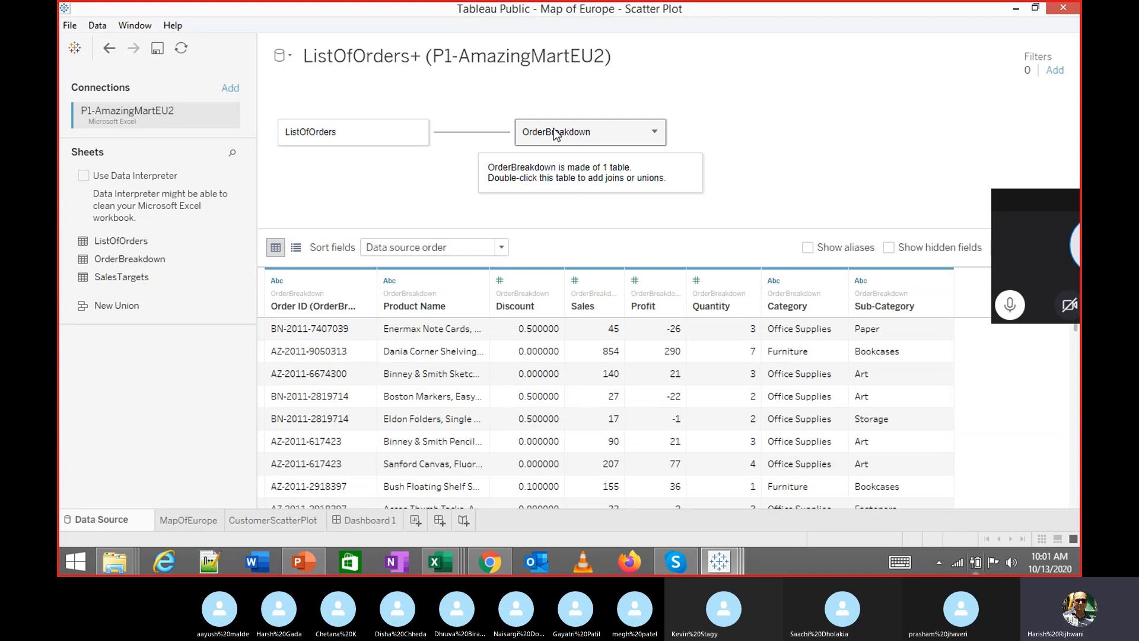
drag(555, 134, 188, 391)
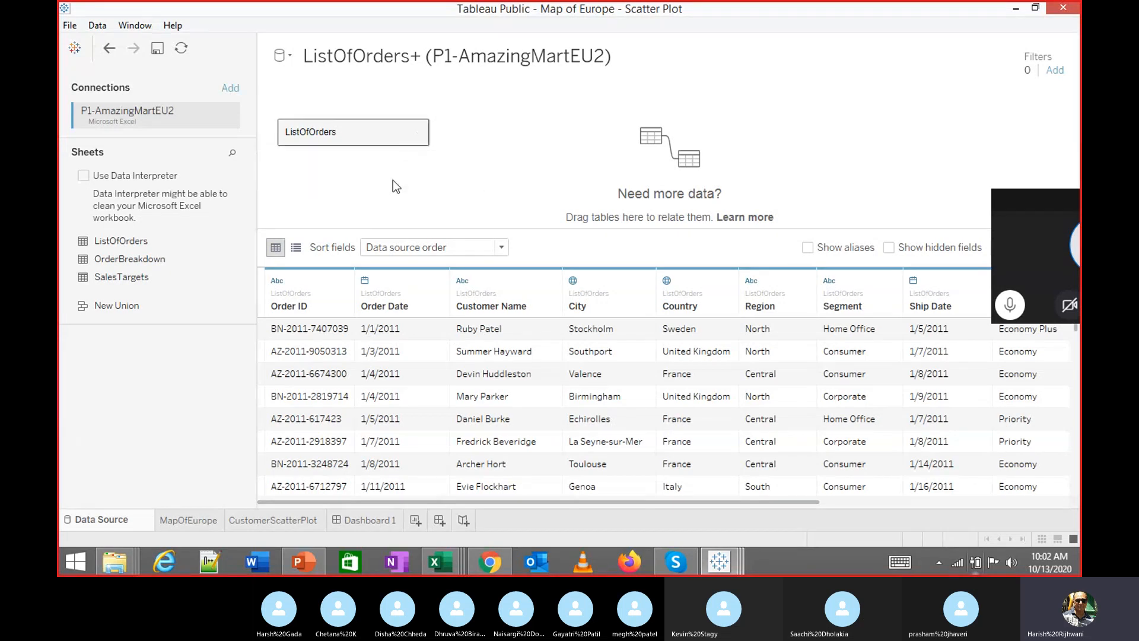
Join OrderBreakdown back into ListOfOrders with an inner join on Order ID
double_click(368, 130)
drag(229, 259, 538, 163)
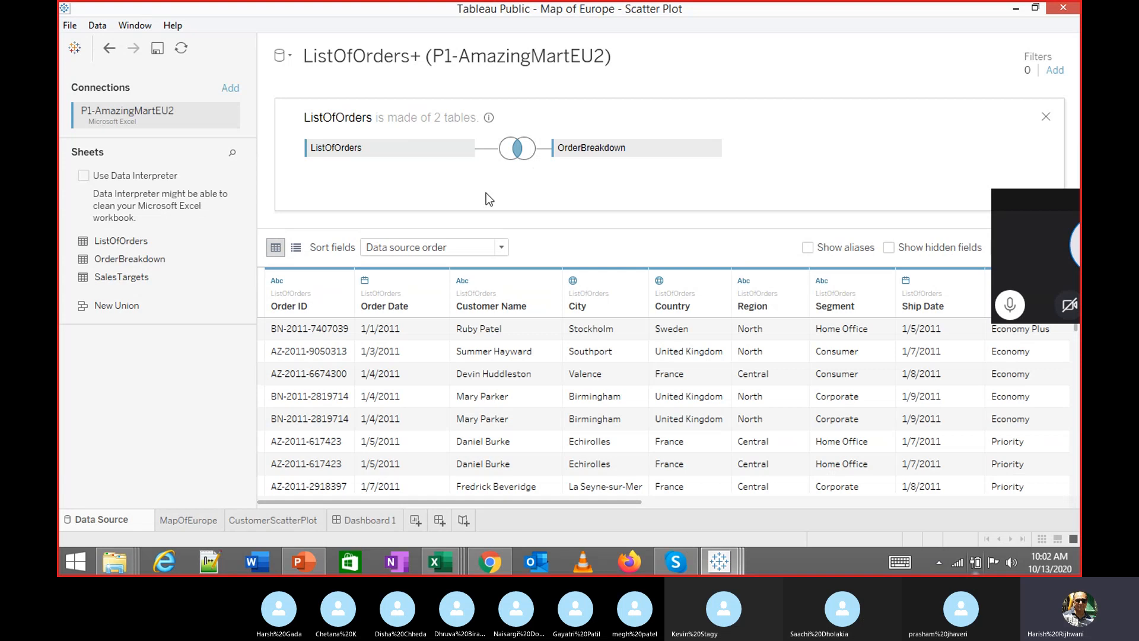
click(517, 156)
click(520, 148)
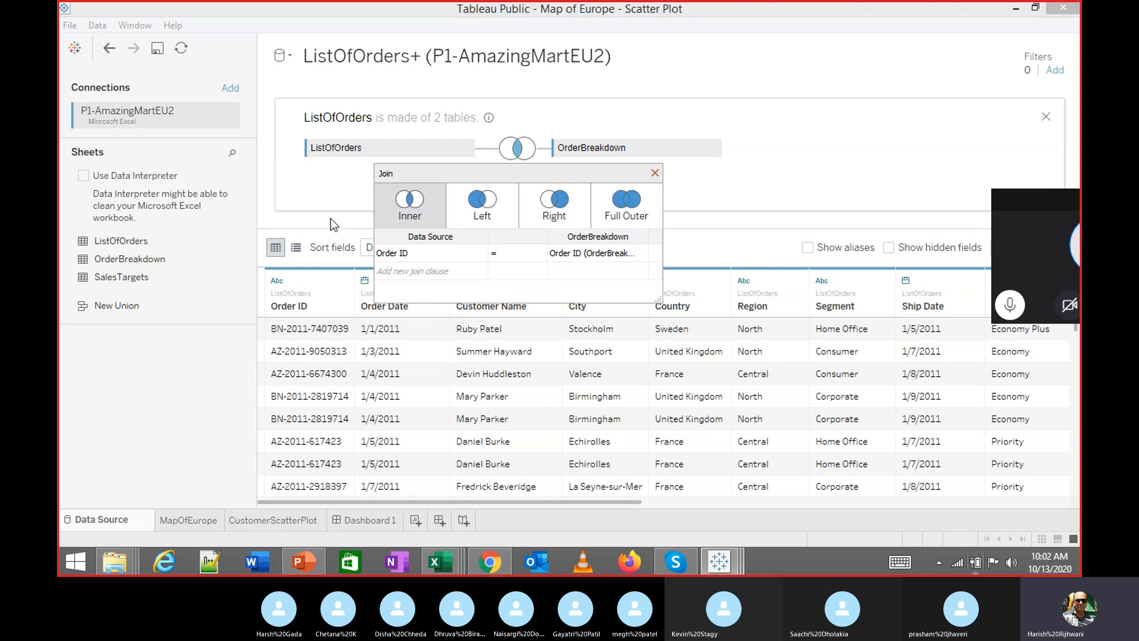
click(724, 194)
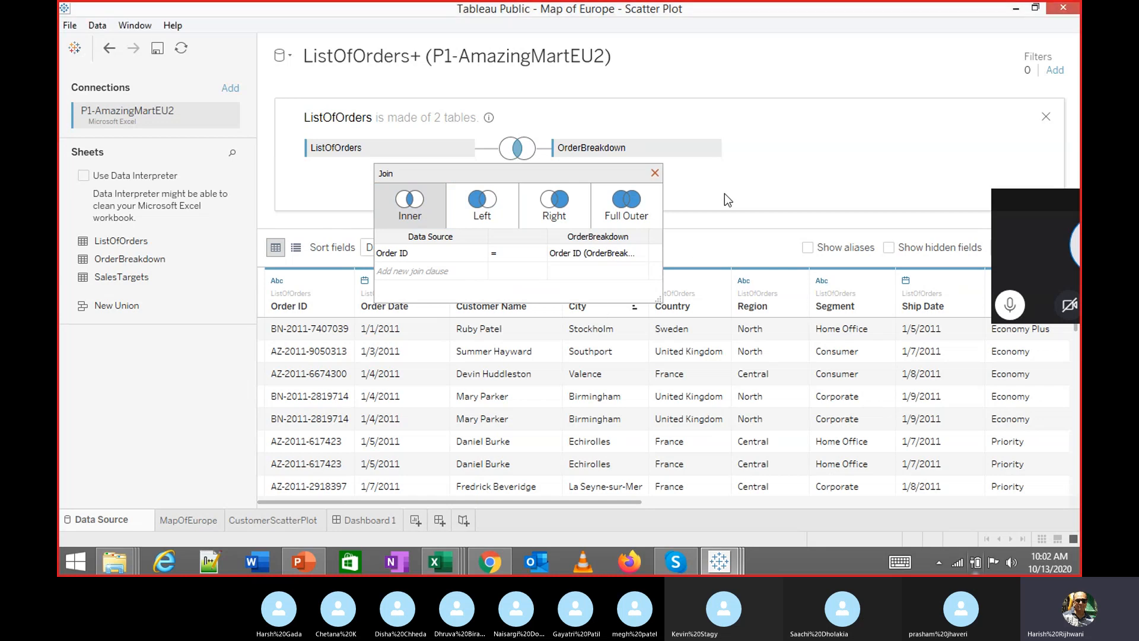
click(652, 173)
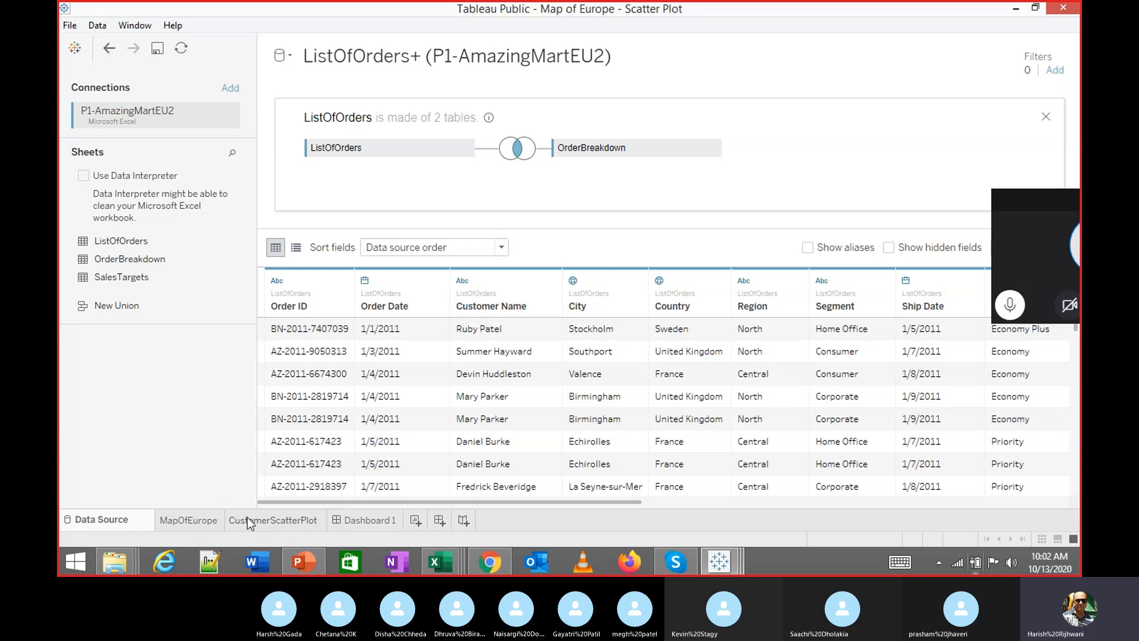
mouse_move(252, 511)
mouse_move(197, 530)
mouse_move(440, 561)
mouse_move(194, 510)
click(210, 522)
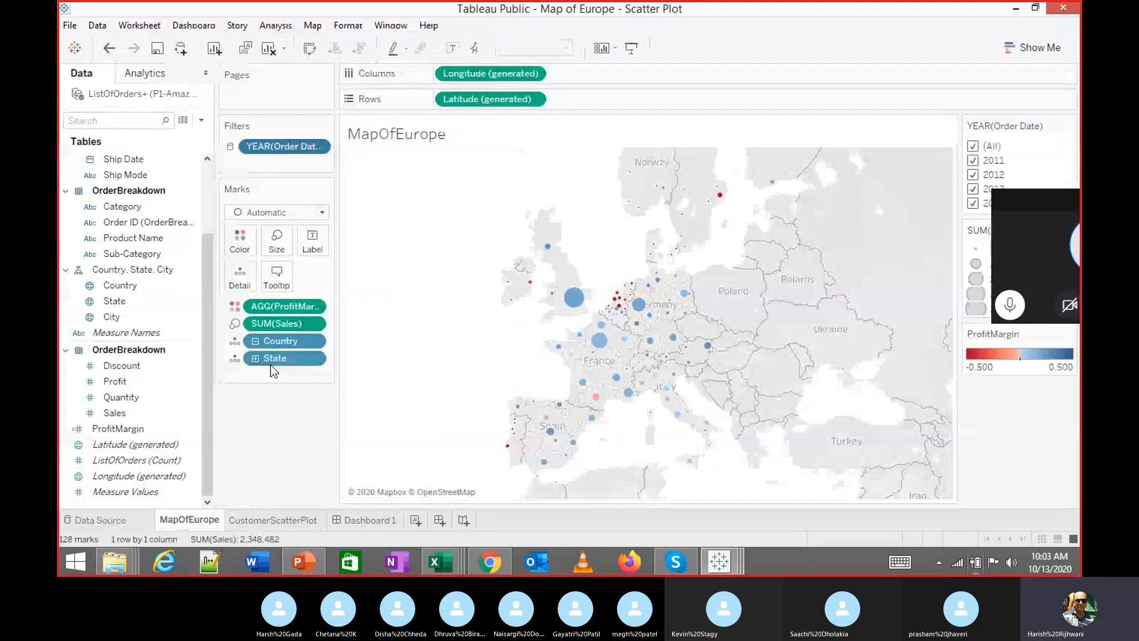
click(317, 147)
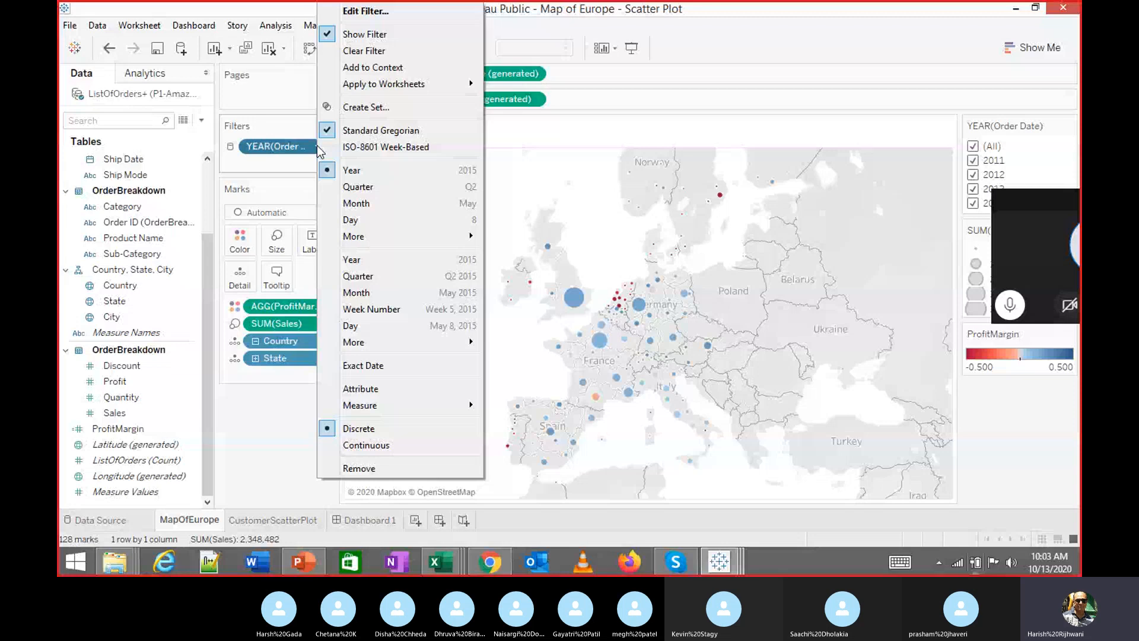
mouse_move(377, 86)
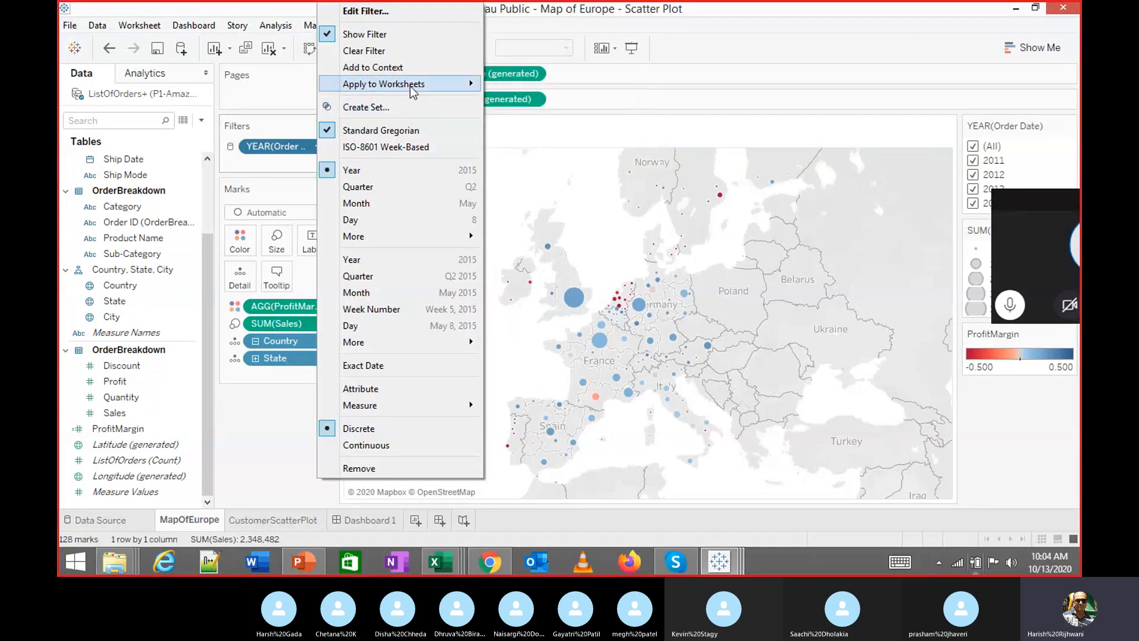
mouse_move(426, 95)
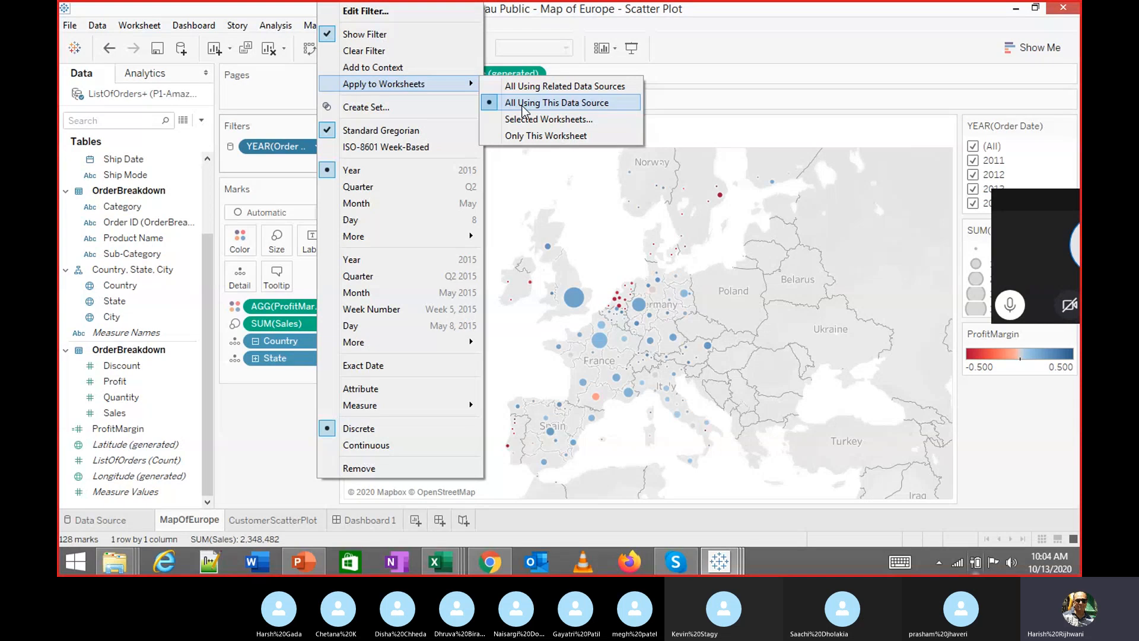
click(283, 435)
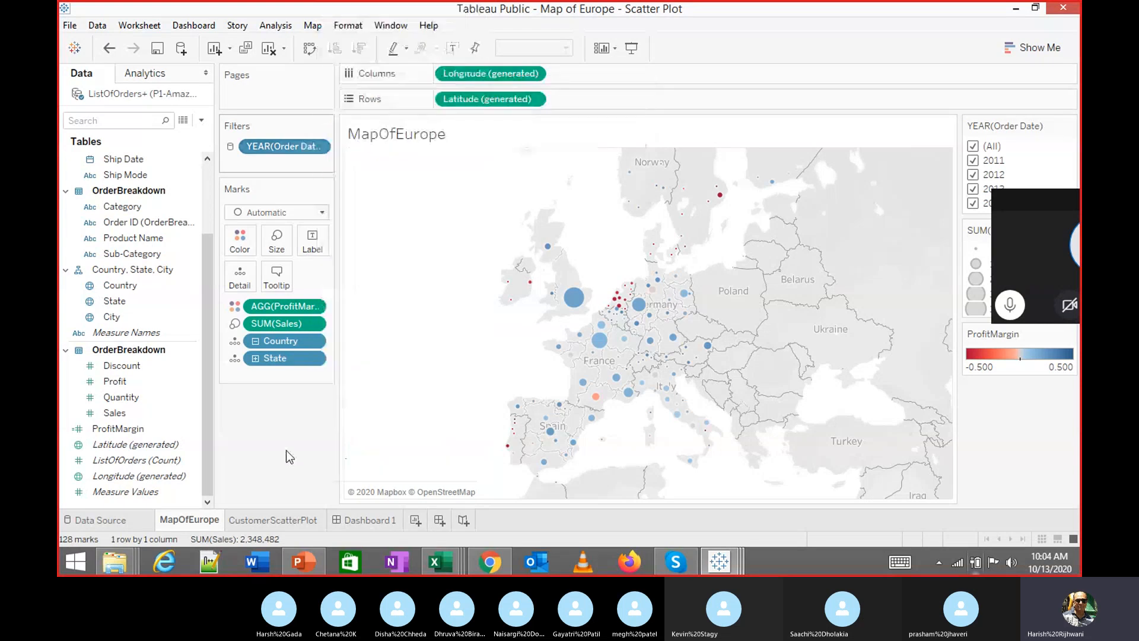
Turn off Aggregate Measures on CustomerScatterPlot so all 8047 records plot individually
click(249, 522)
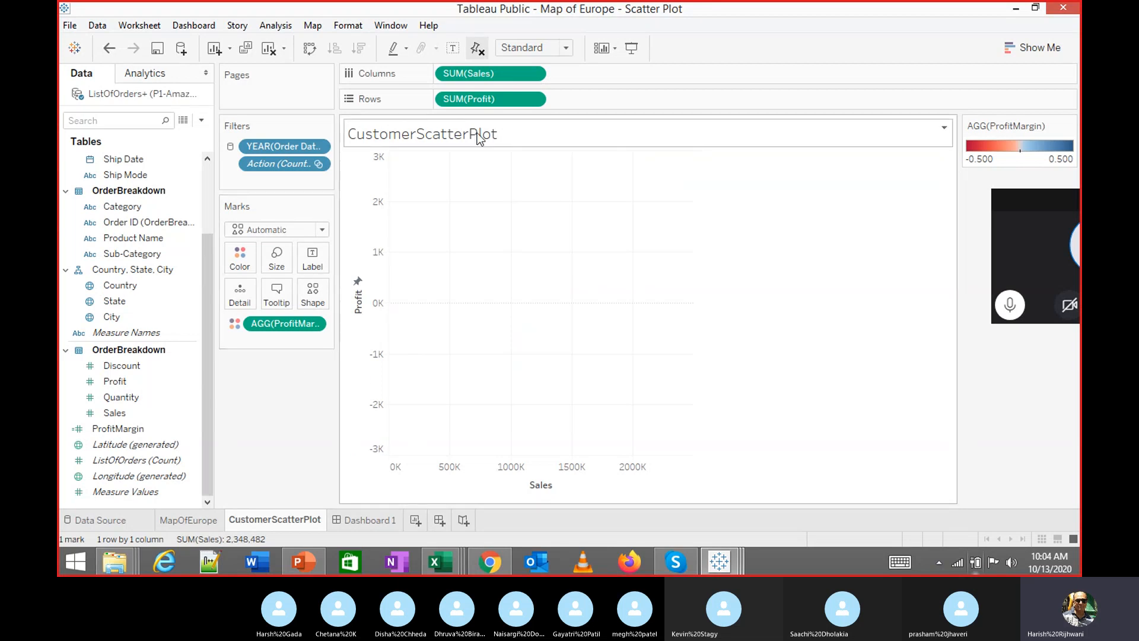
click(290, 26)
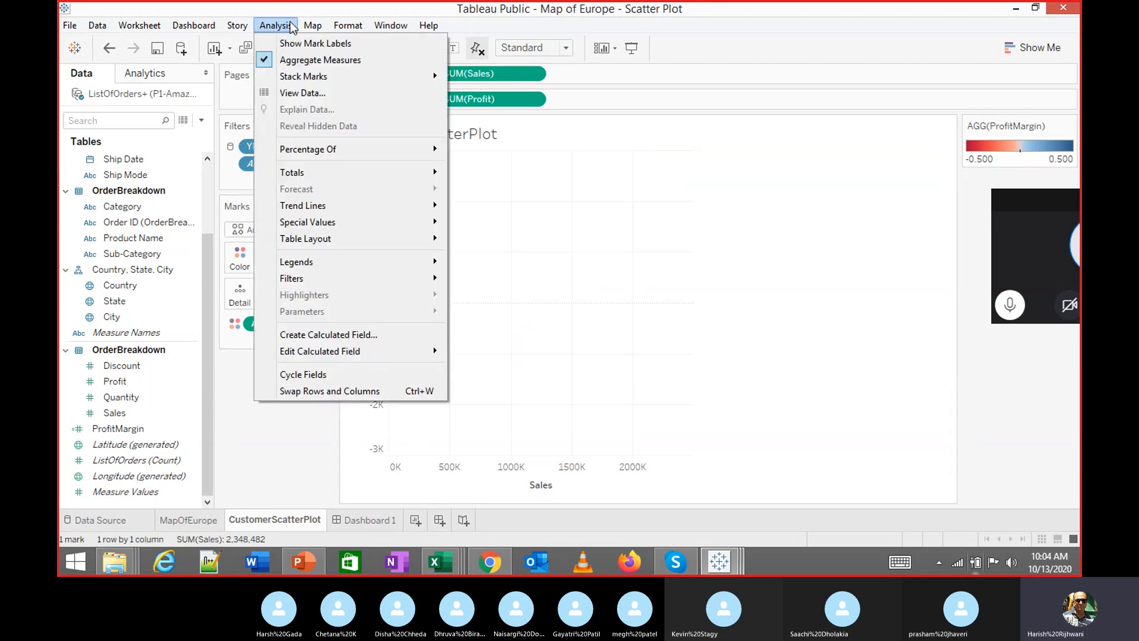
click(320, 60)
click(272, 27)
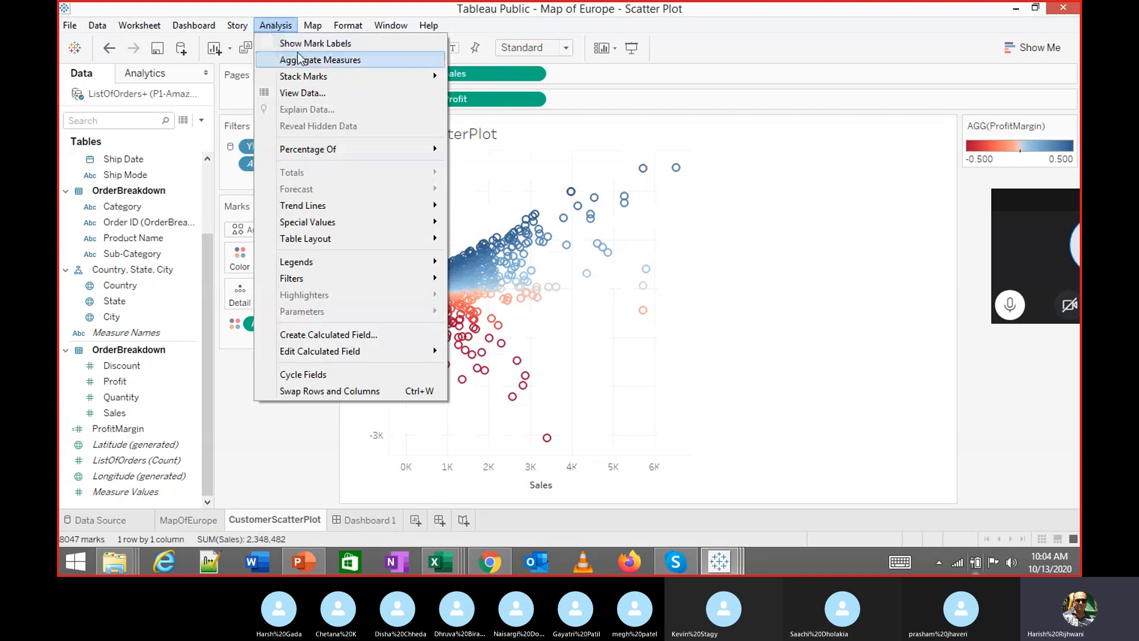
click(252, 441)
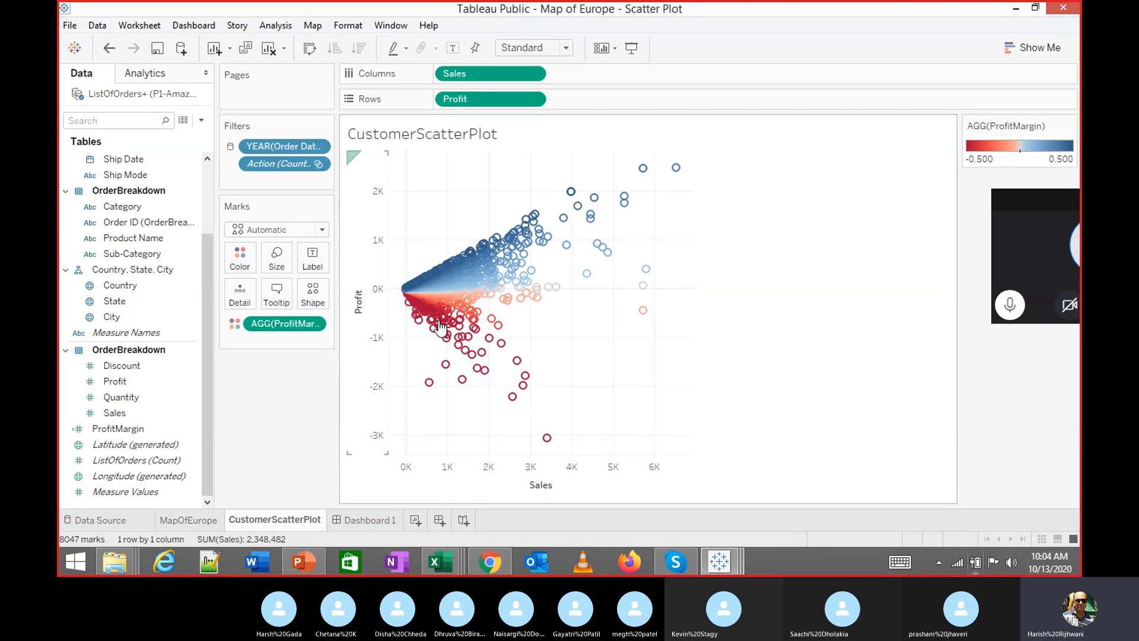
mouse_move(611, 251)
click(179, 527)
click(266, 520)
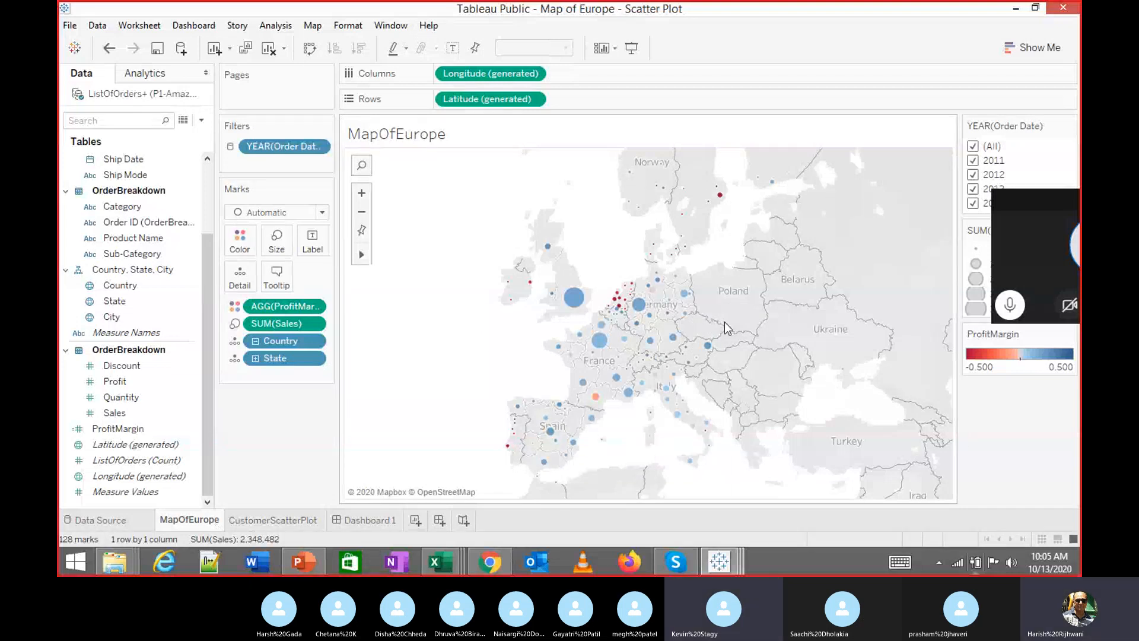
Remove the Action and YEAR(Order Date) filters, profit-margin colour, Profit and Sales from CustomerScatterPlot
click(286, 521)
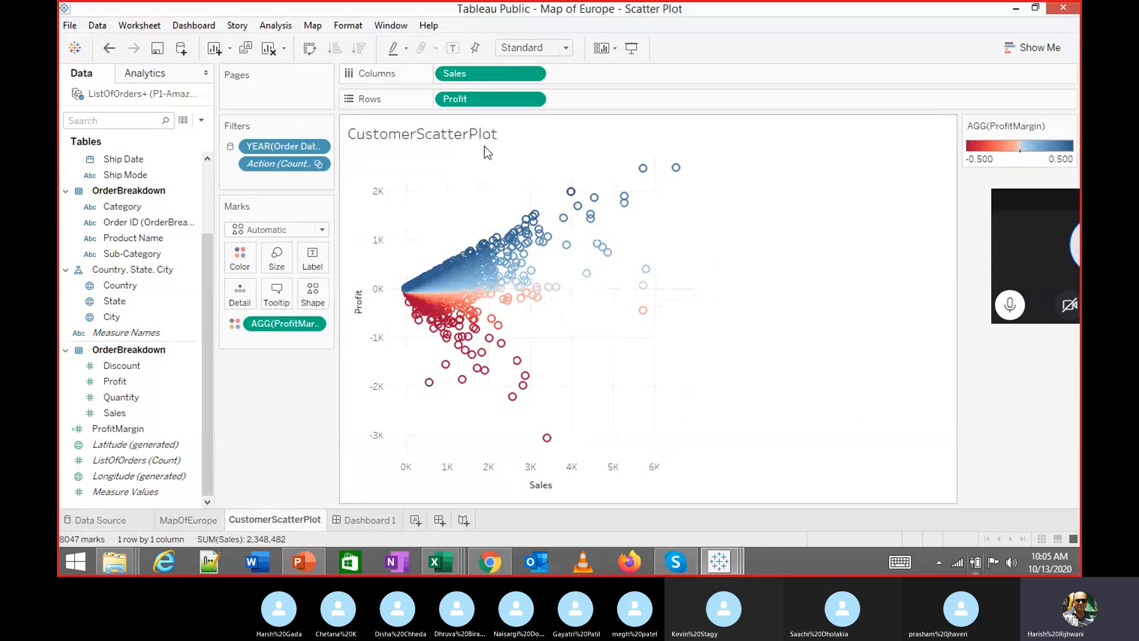
drag(288, 168, 277, 380)
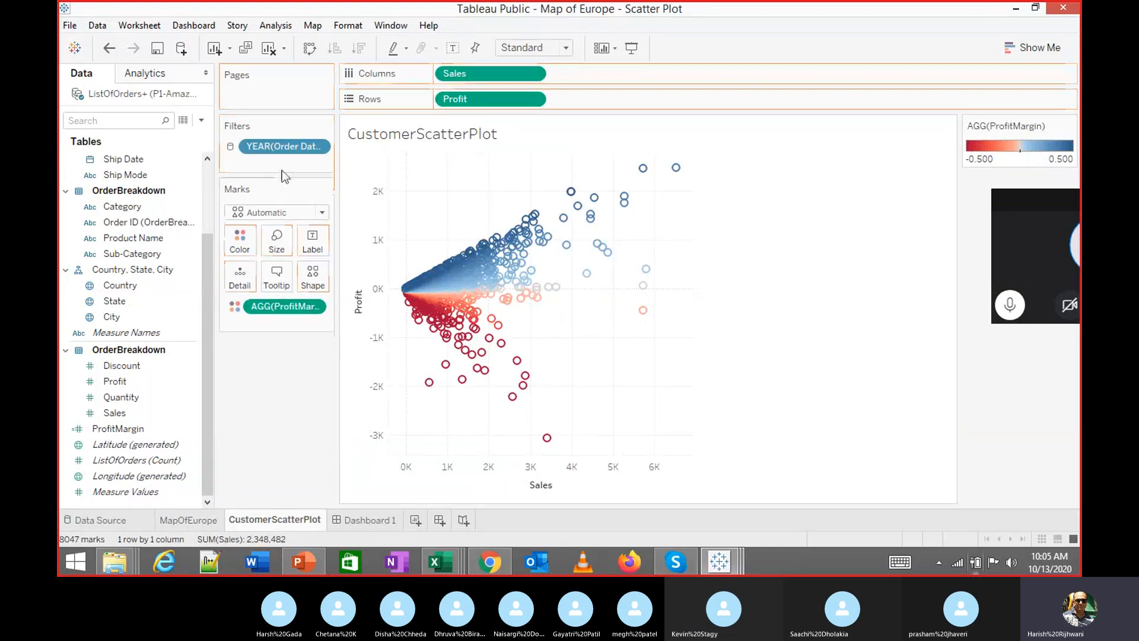
drag(287, 152, 276, 389)
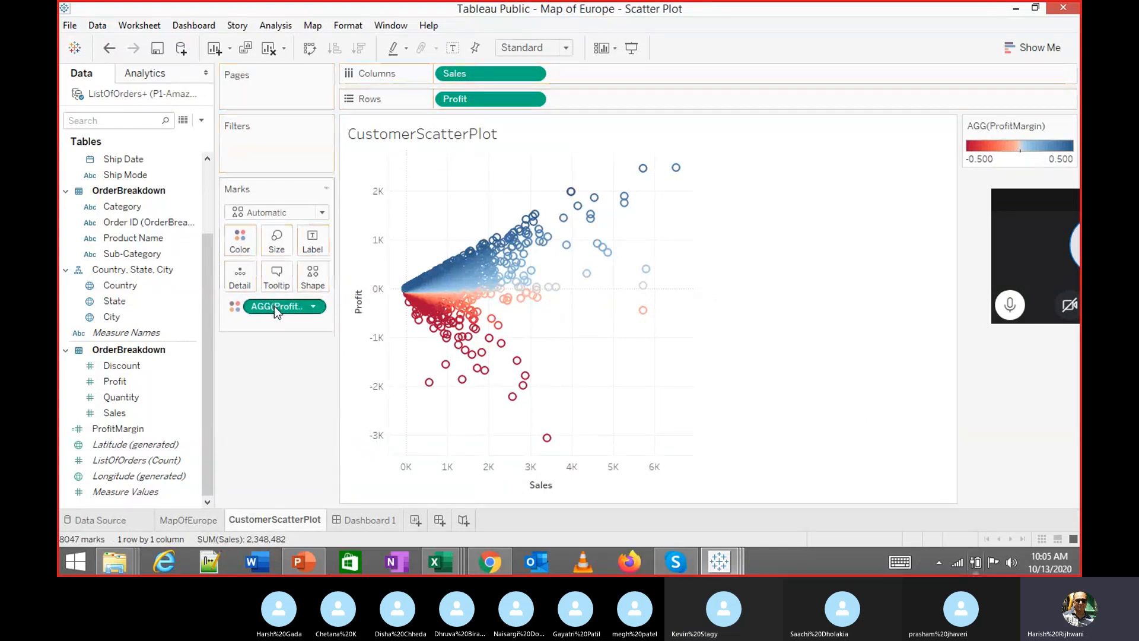
drag(276, 306, 279, 379)
drag(475, 99, 294, 385)
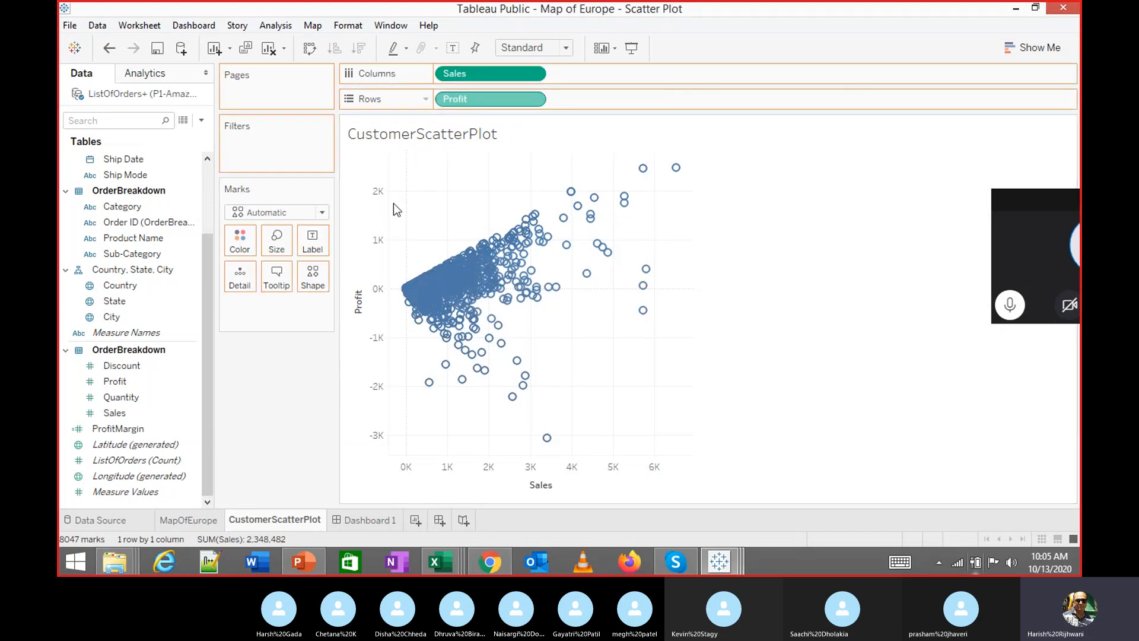
drag(462, 73, 278, 386)
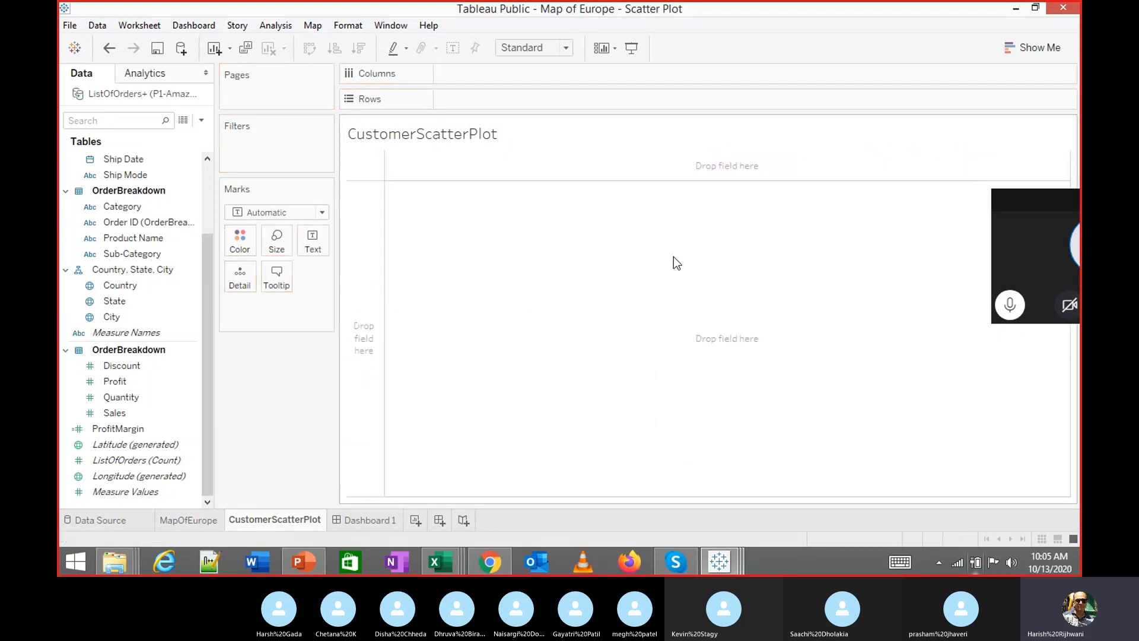
Place Sales on Columns and Profit on Rows, keeping the mark type Automatic
click(135, 368)
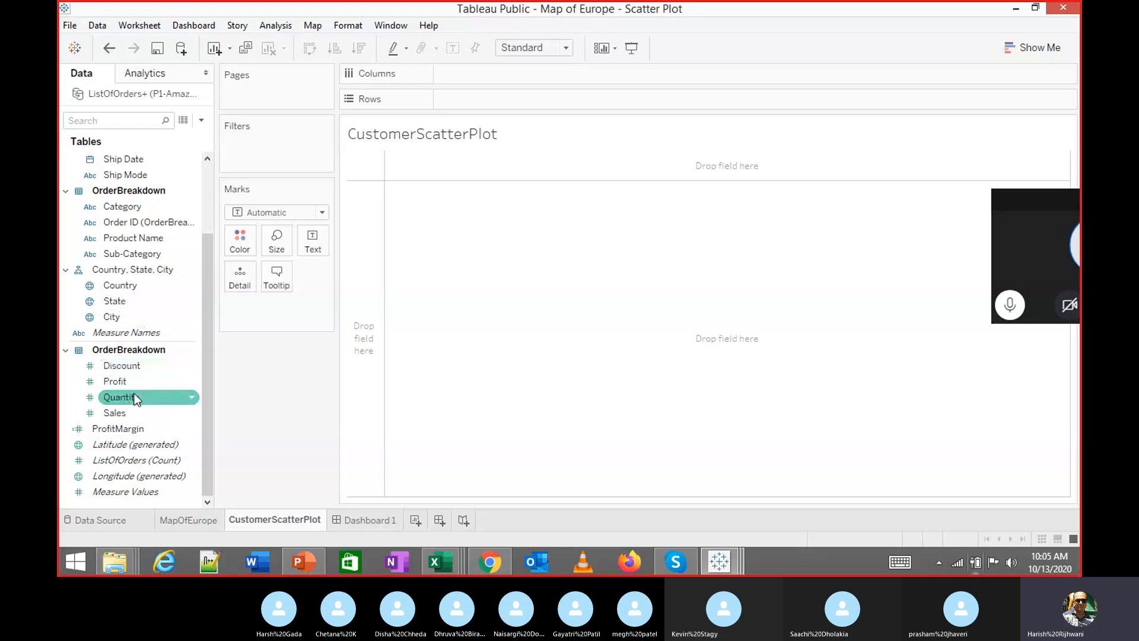
mouse_move(127, 411)
mouse_down()
mouse_move(560, 144)
mouse_move(541, 68)
mouse_move(529, 73)
mouse_up()
drag(131, 375, 466, 101)
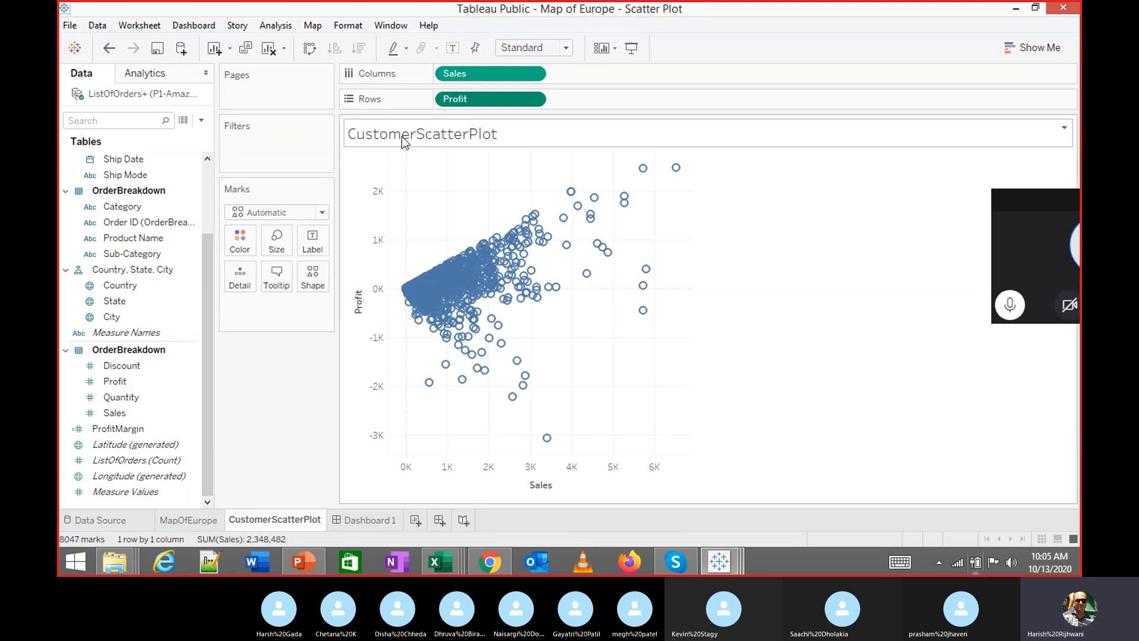
click(304, 215)
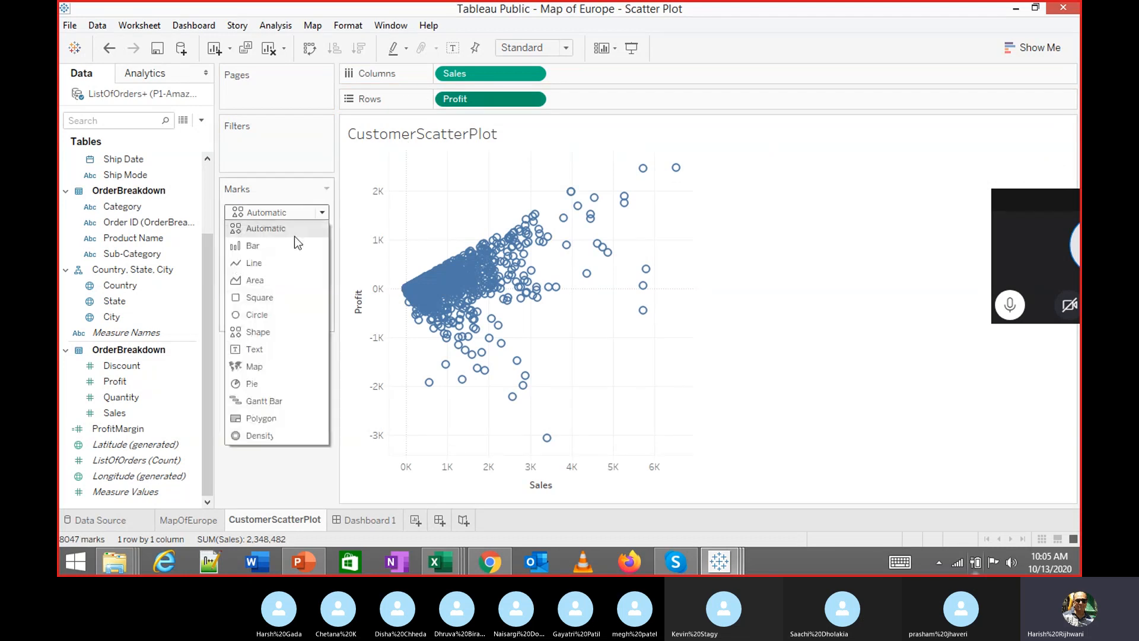
click(292, 230)
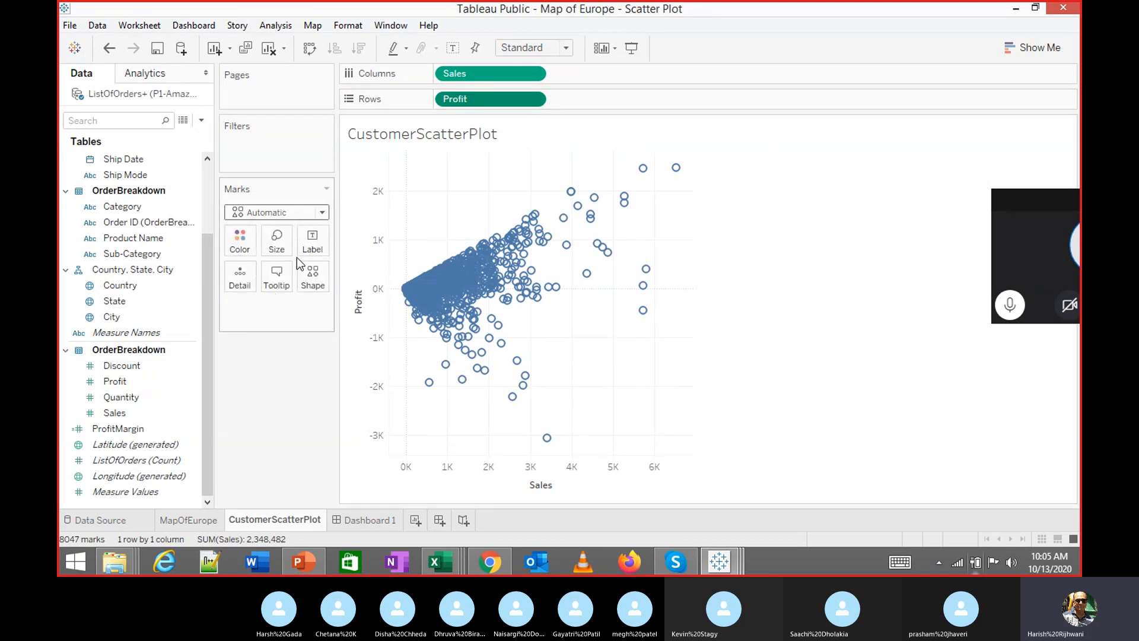
click(293, 26)
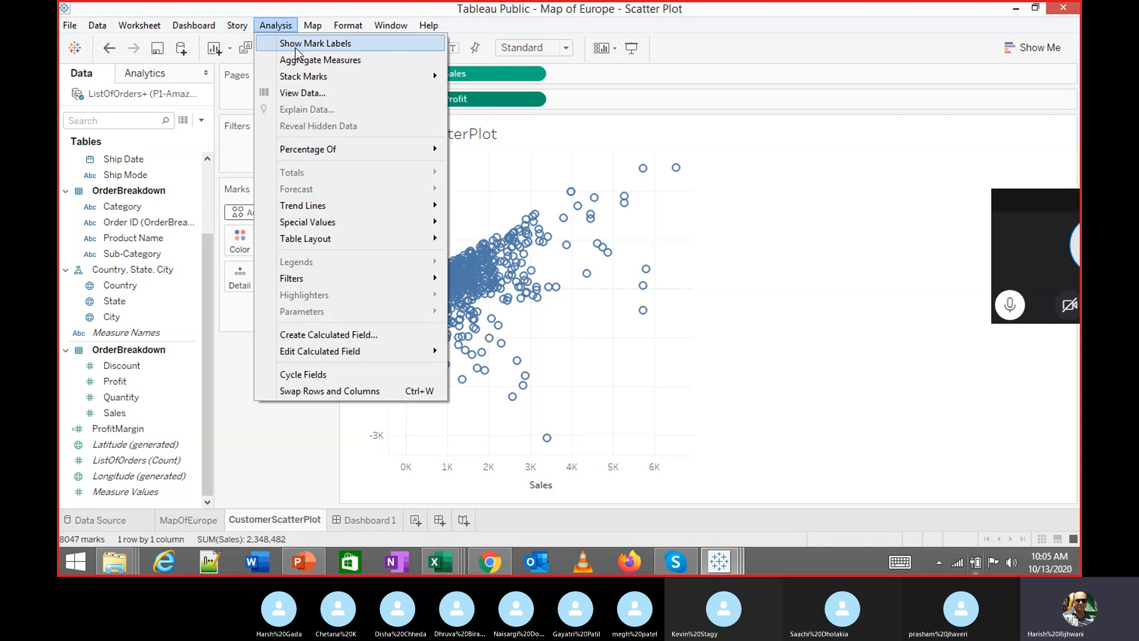
click(295, 60)
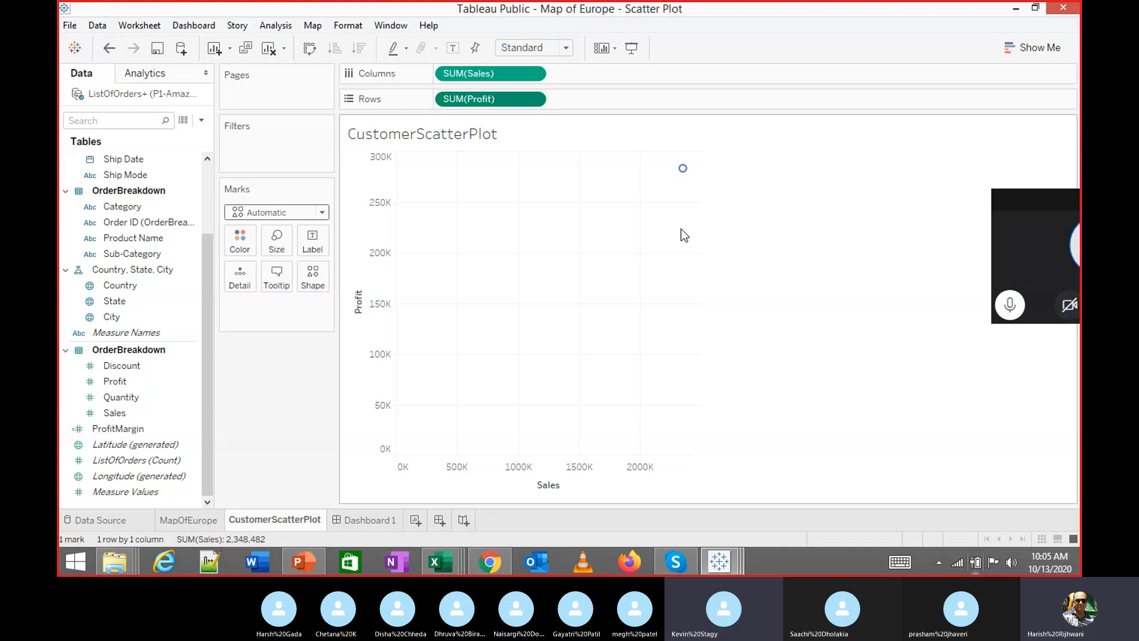
click(277, 26)
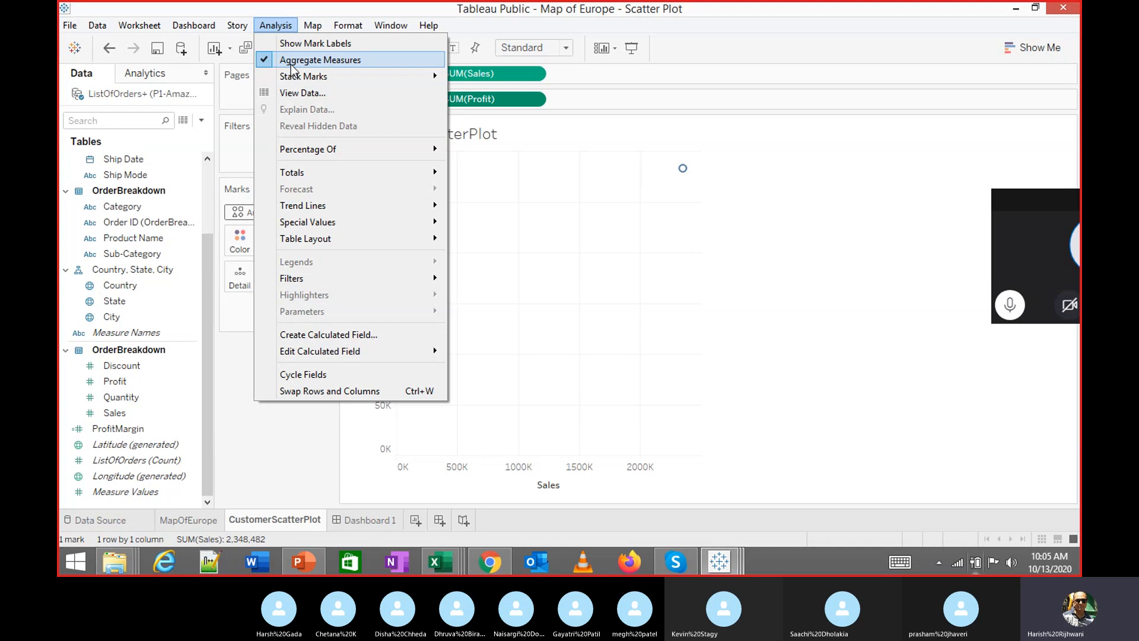
click(292, 62)
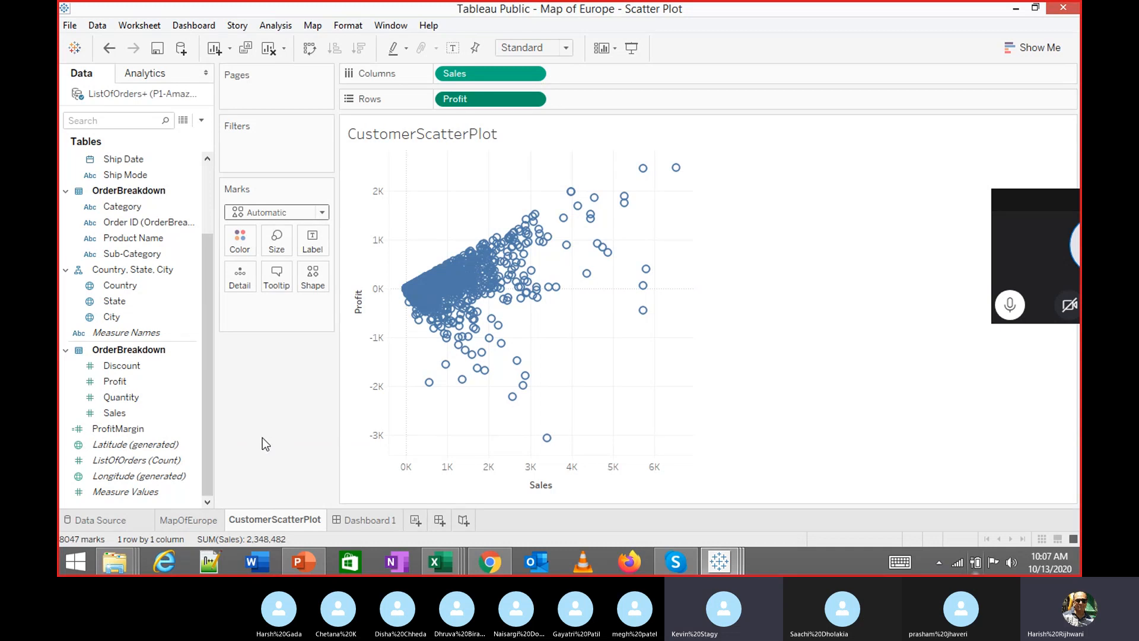
Colour the scatter marks by ProfitMargin and open its Edit Colors settings
click(155, 432)
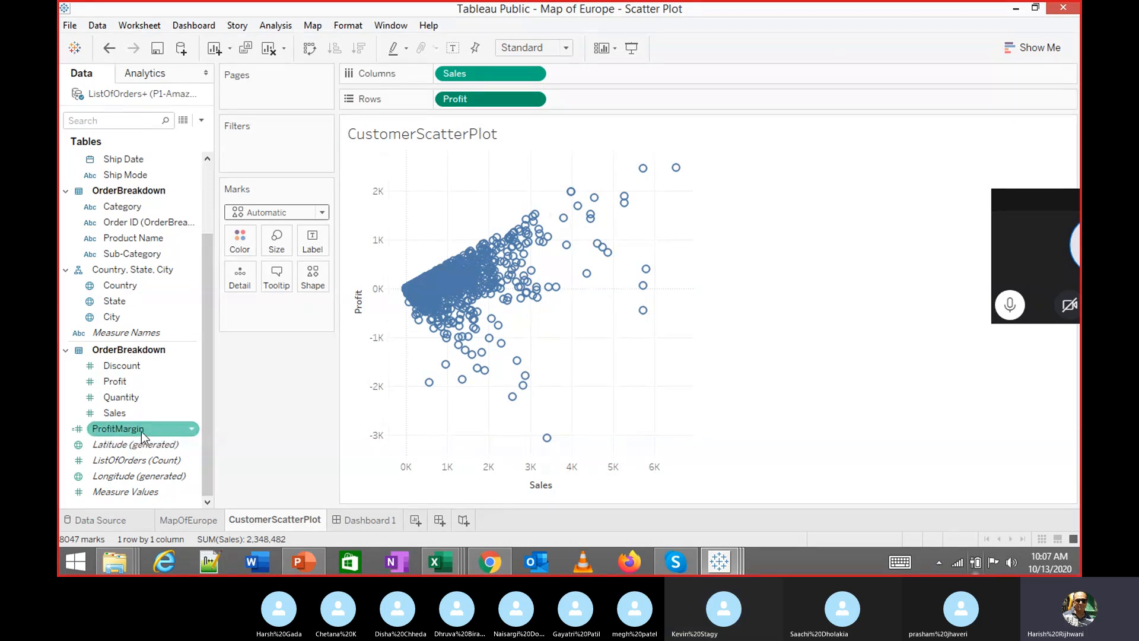
drag(141, 432, 247, 247)
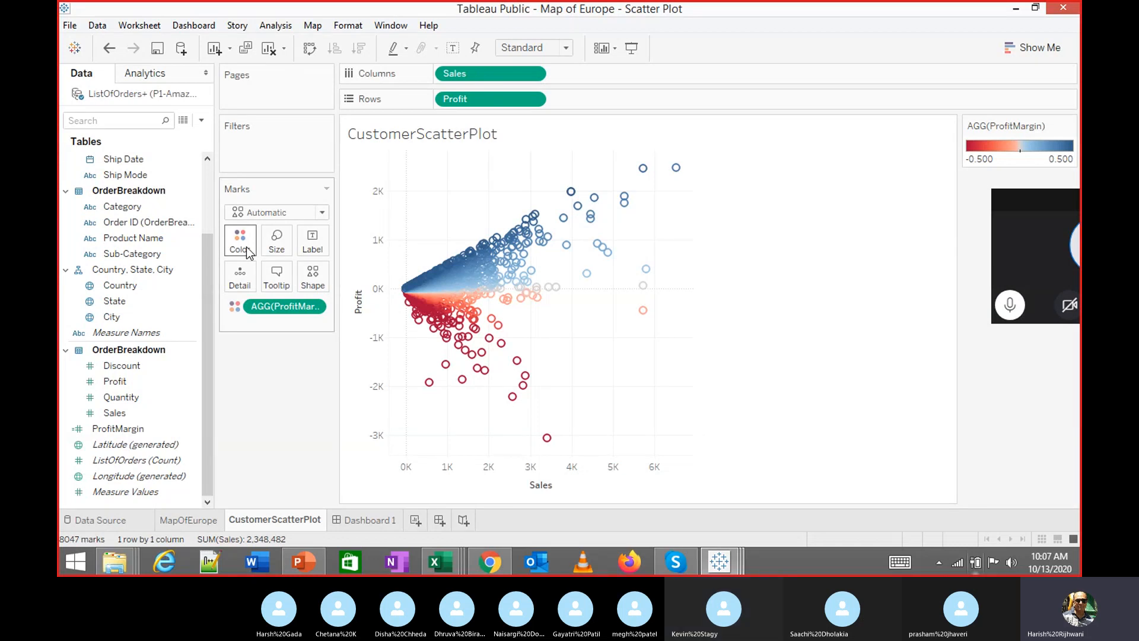
click(248, 252)
click(278, 290)
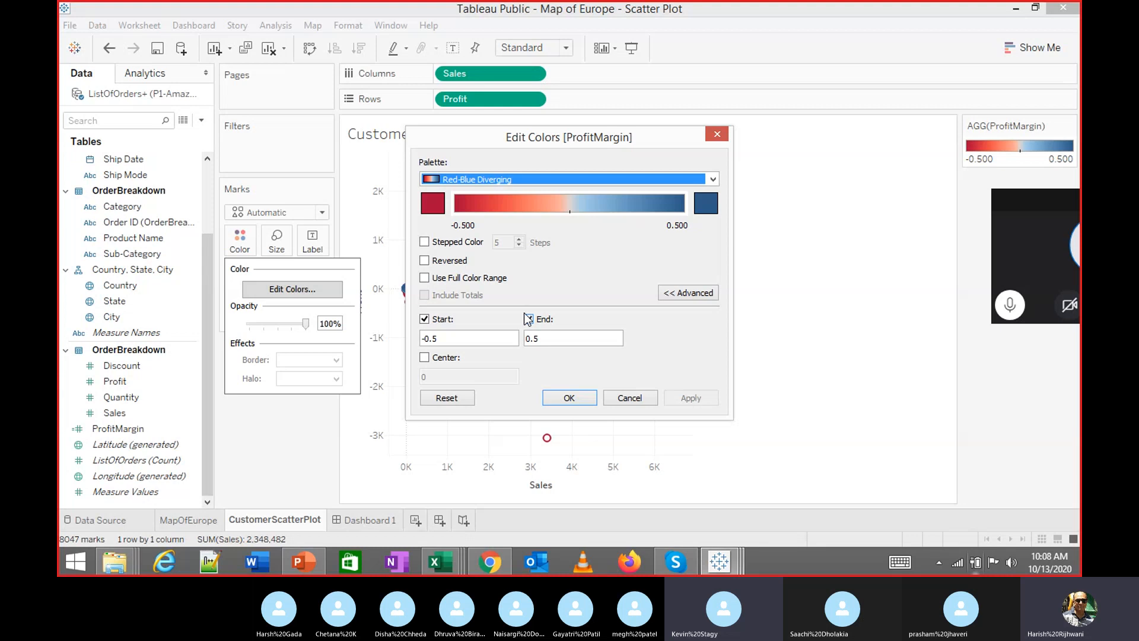
Fix the ProfitMargin colour range to start at -0.5 and end at 0.5
click(691, 294)
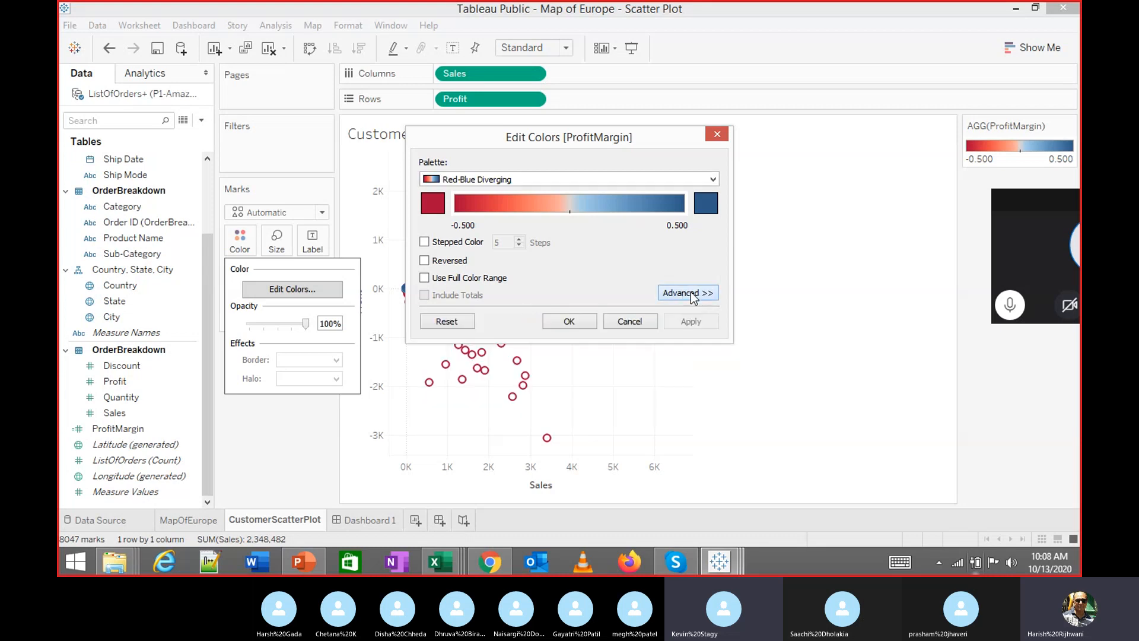
click(690, 294)
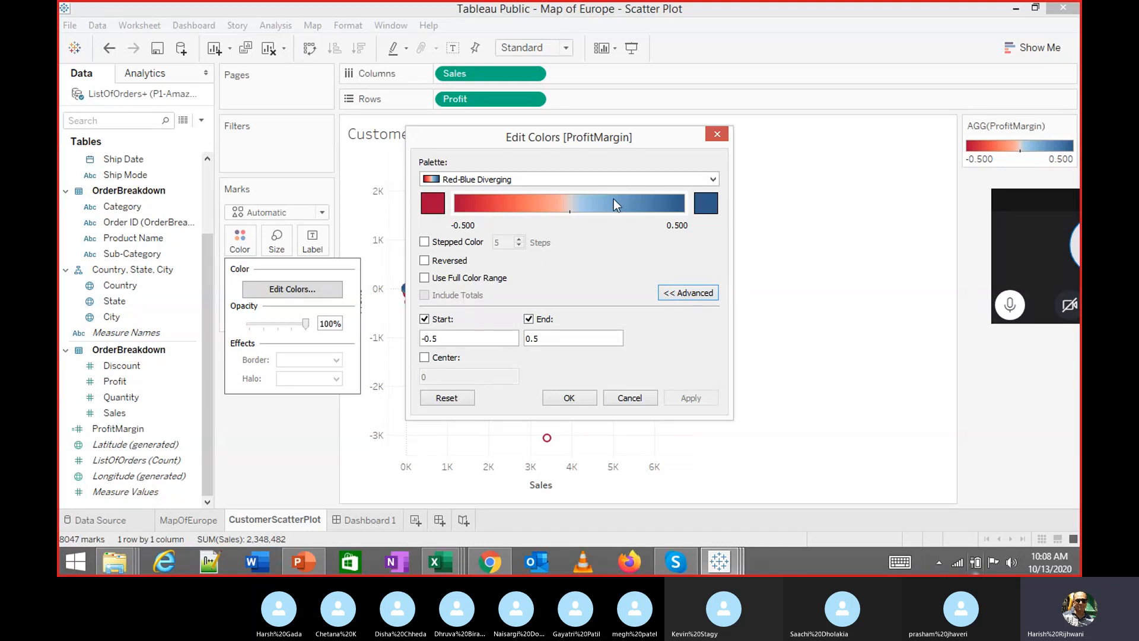
click(424, 319)
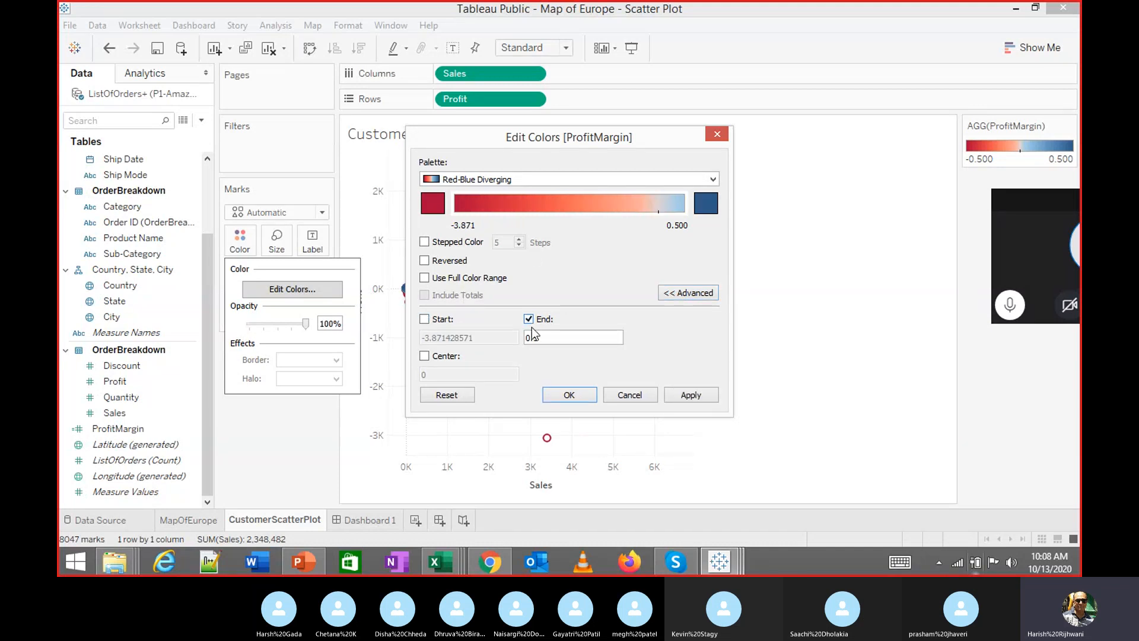
click(529, 319)
click(424, 320)
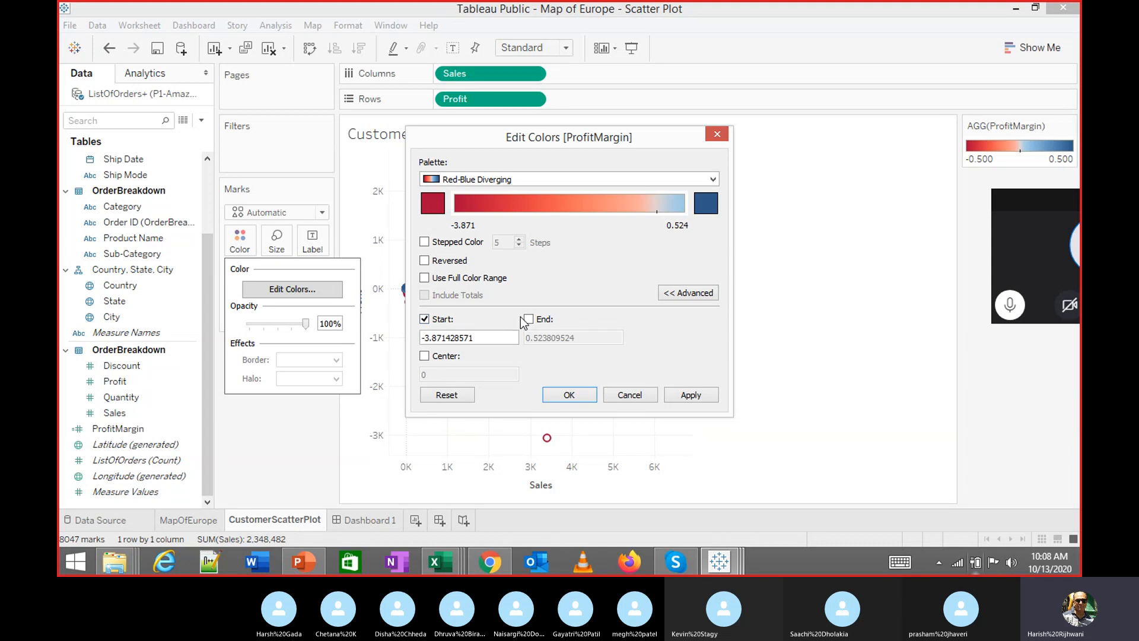
click(529, 319)
drag(495, 338, 414, 341)
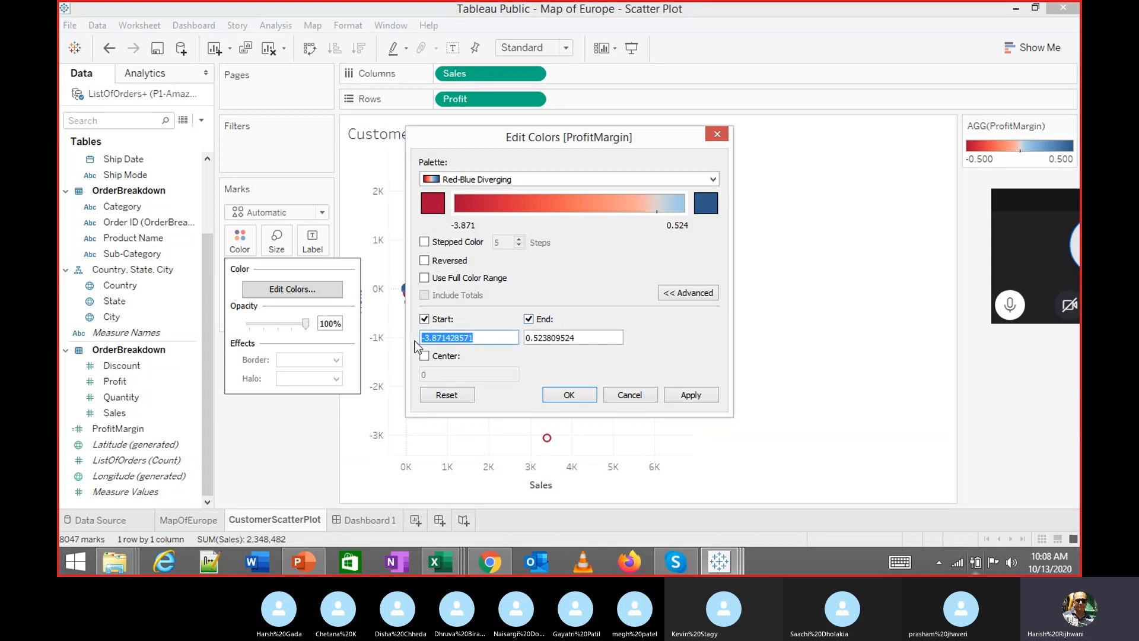
text(-0.5)
key(Tab)
text(0.5)
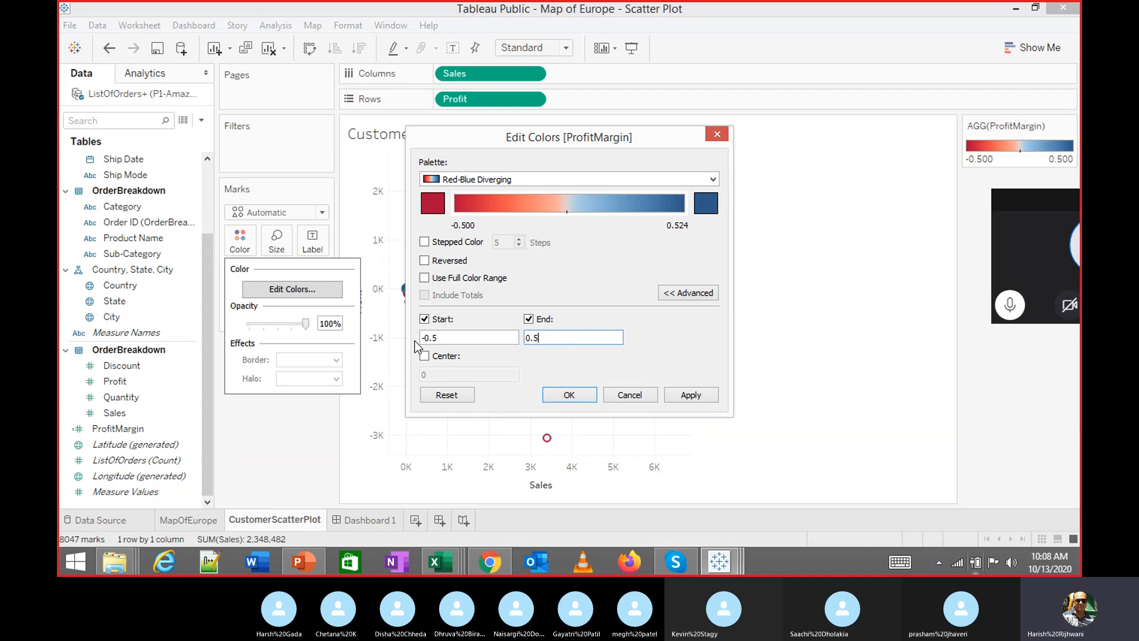
key(Return)
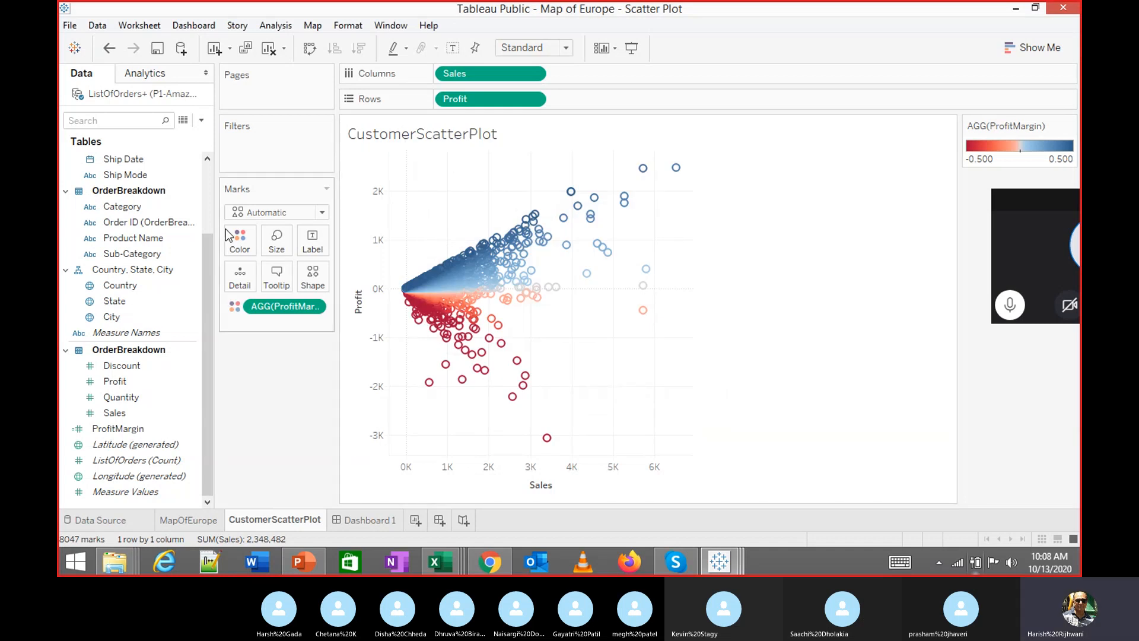
Reopen the ProfitMargin colour settings to check them, then close them
click(240, 241)
click(283, 291)
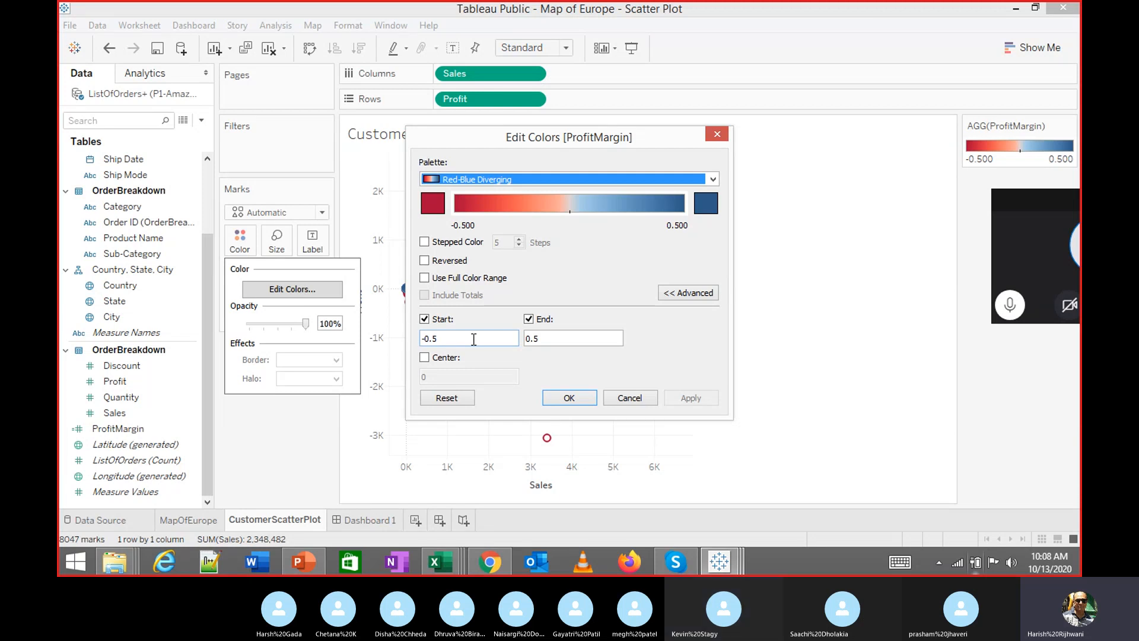
click(639, 399)
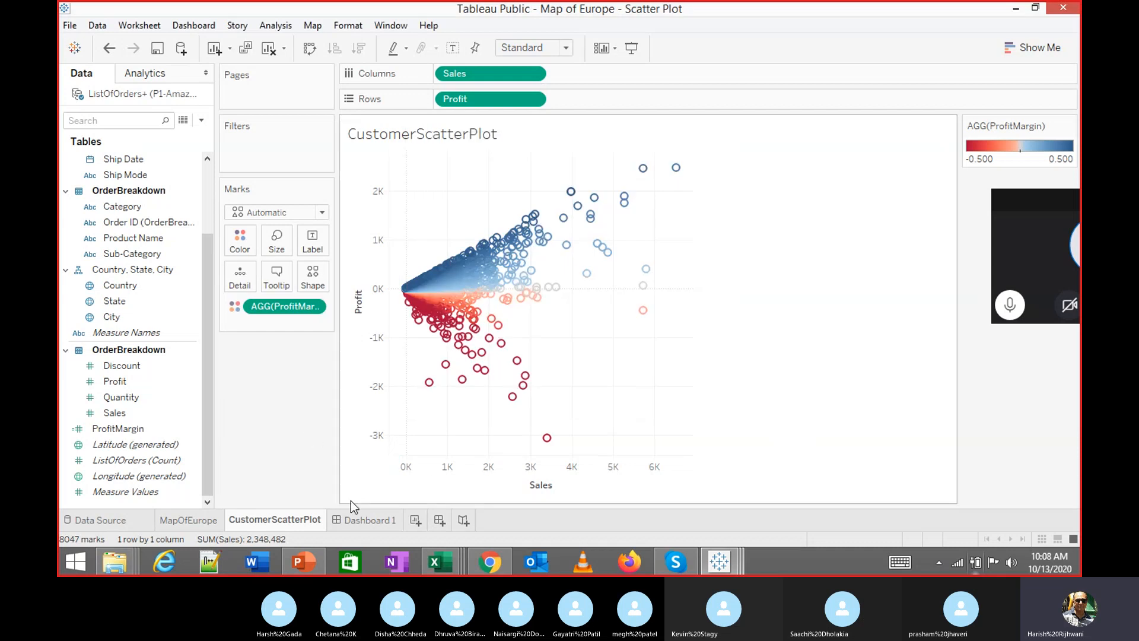
Switch to the Europe Sales dashboard and test filtering by the United Kingdom map mark
click(355, 519)
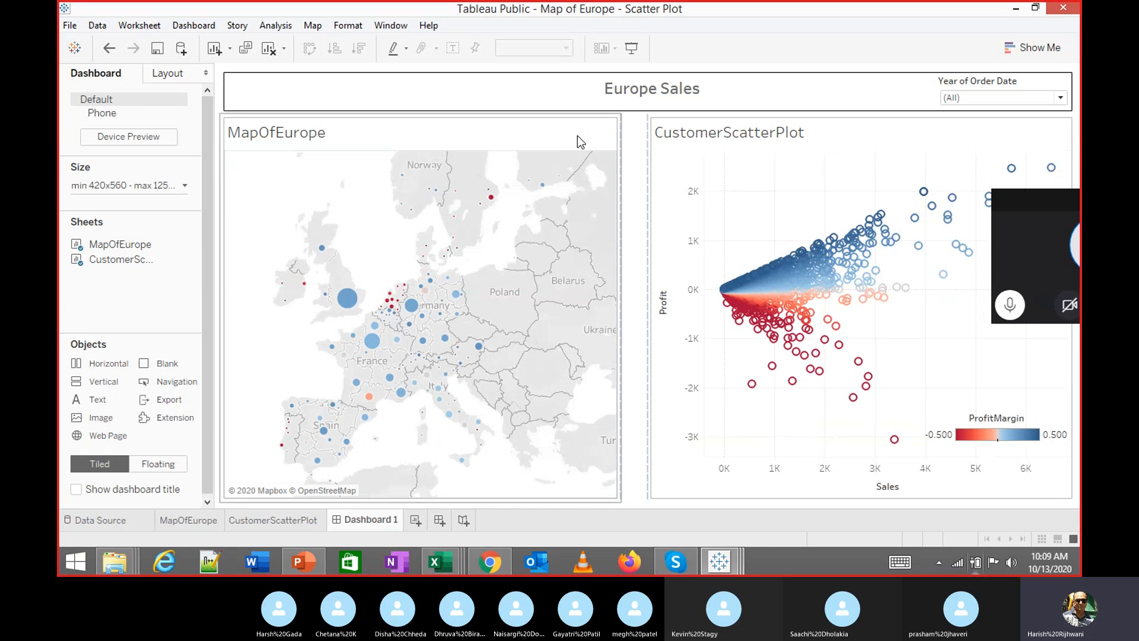
click(577, 135)
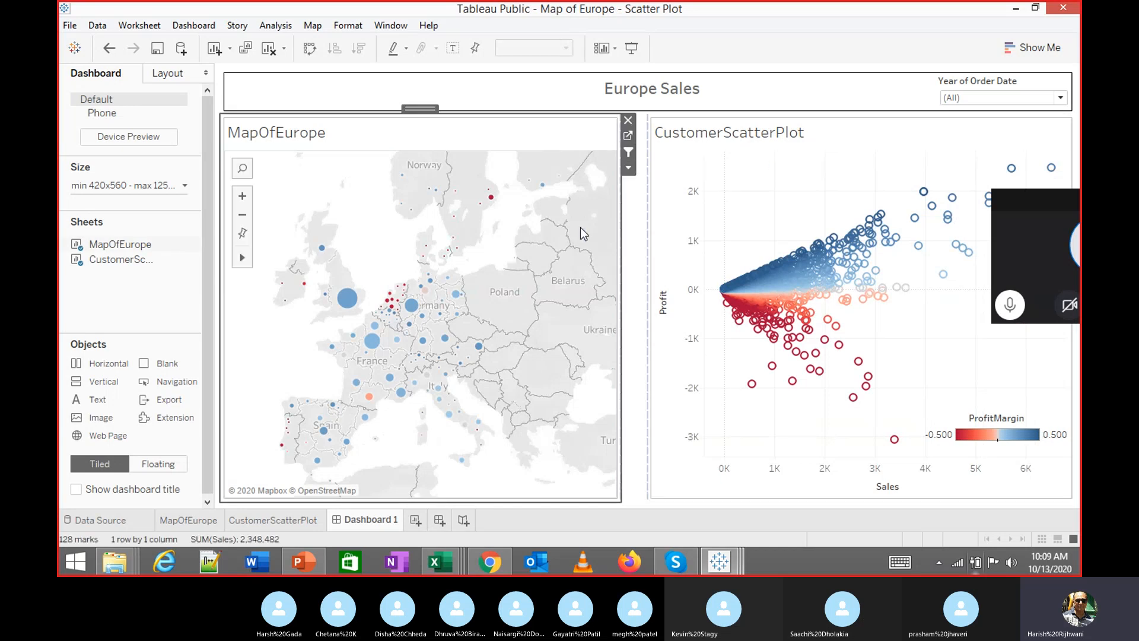
click(349, 302)
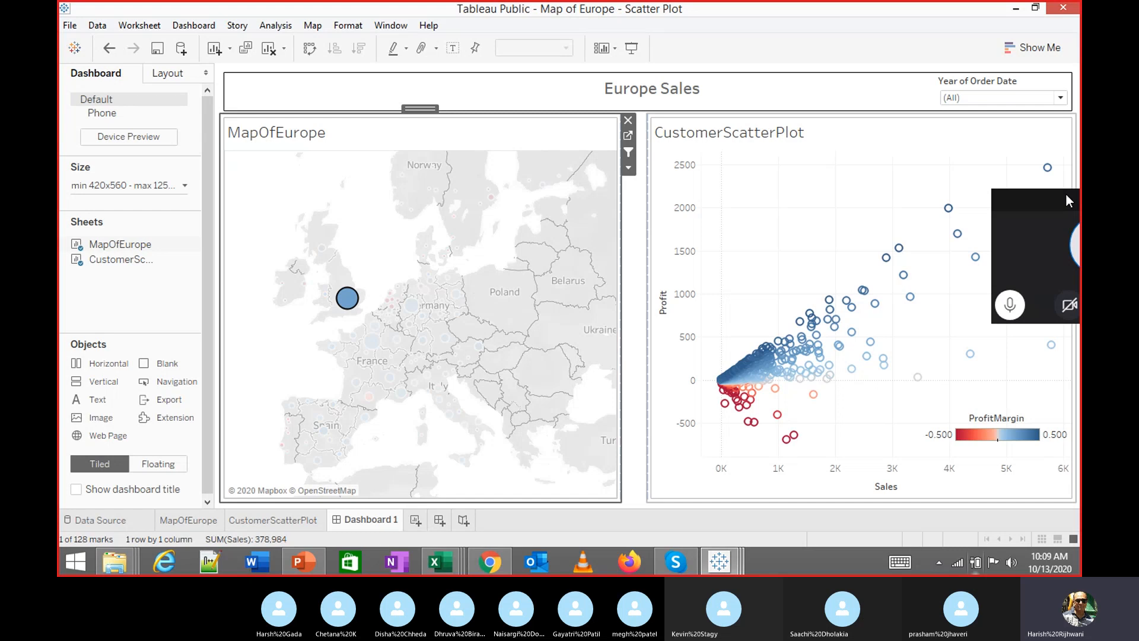
click(382, 254)
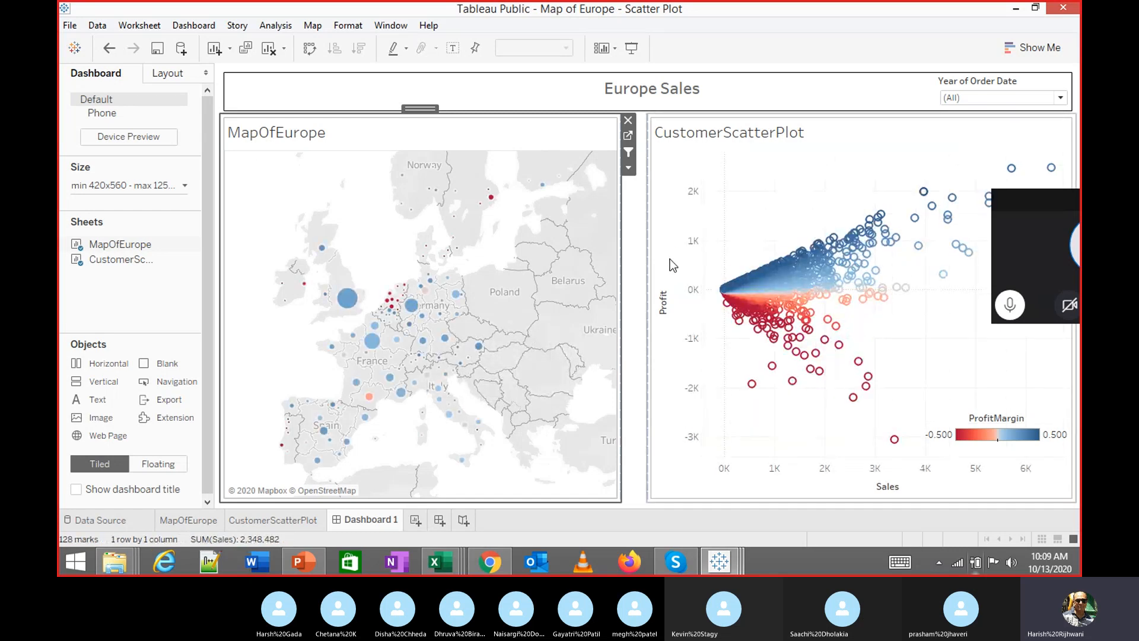
Filter the dashboard by Languedoc, Balearic Islands and Auvergne-Rhône-Alpes, then clear the selection
mouse_move(391, 376)
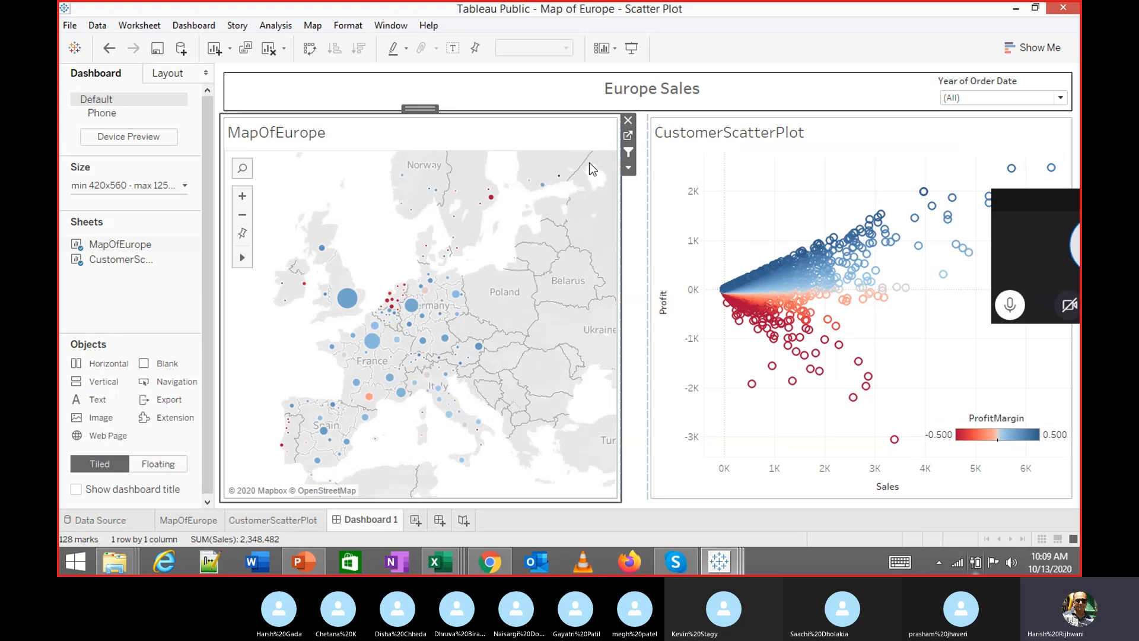
click(815, 144)
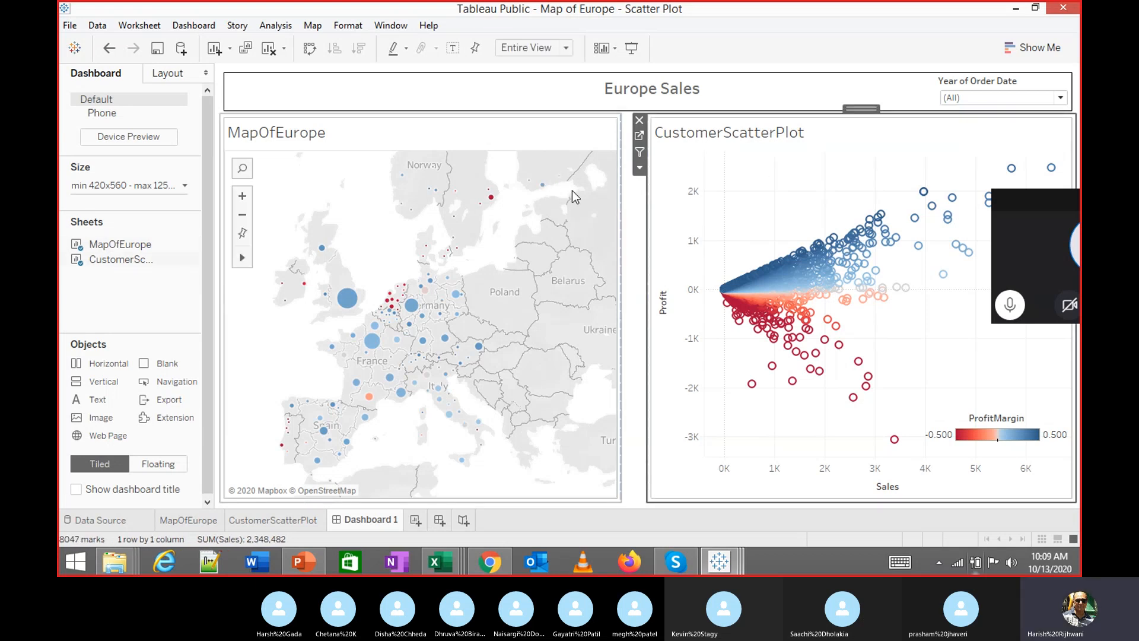
click(507, 210)
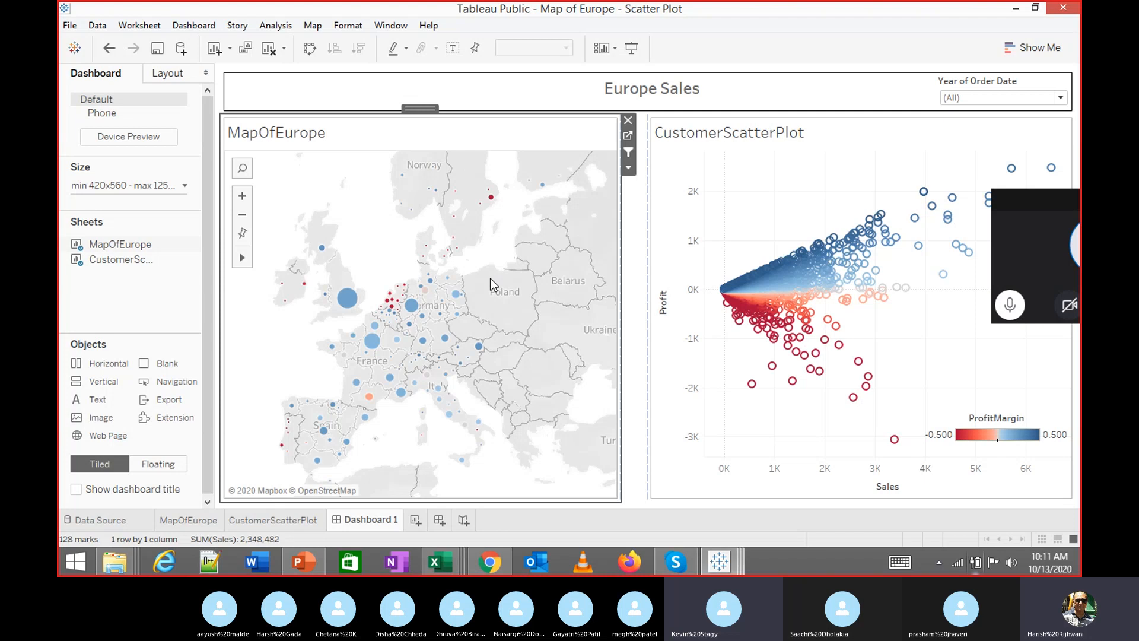
click(373, 400)
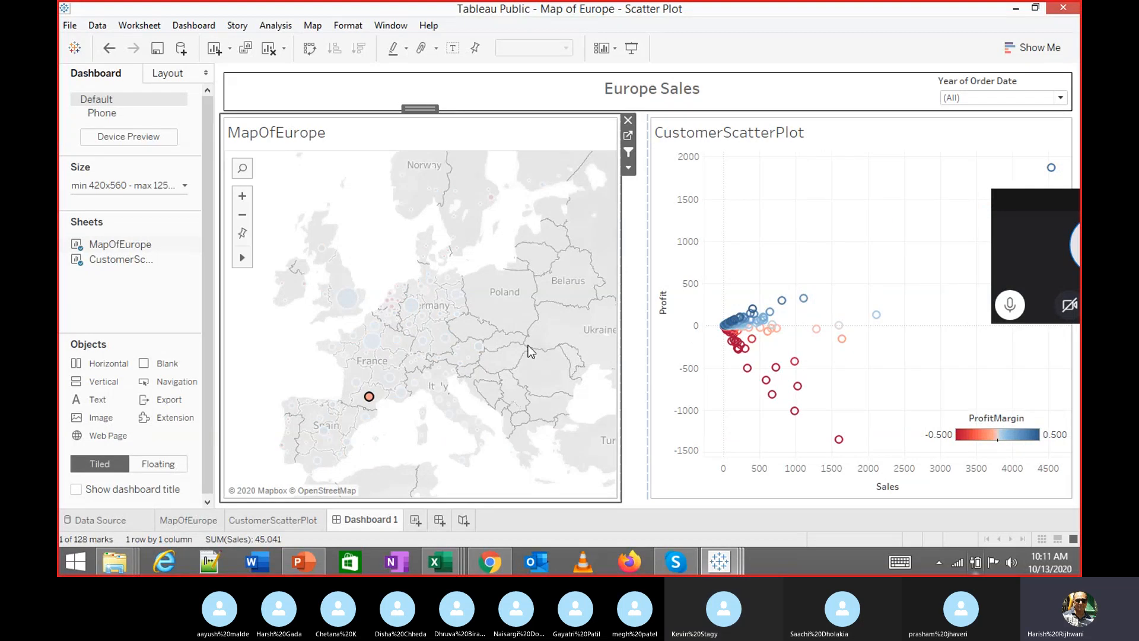
click(378, 437)
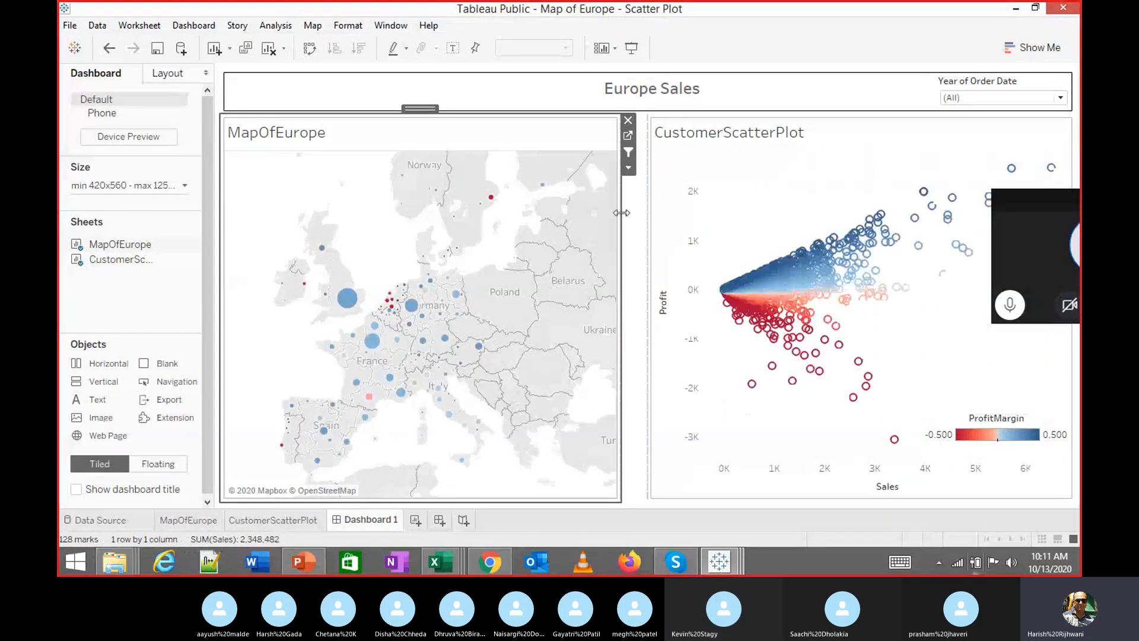
click(389, 379)
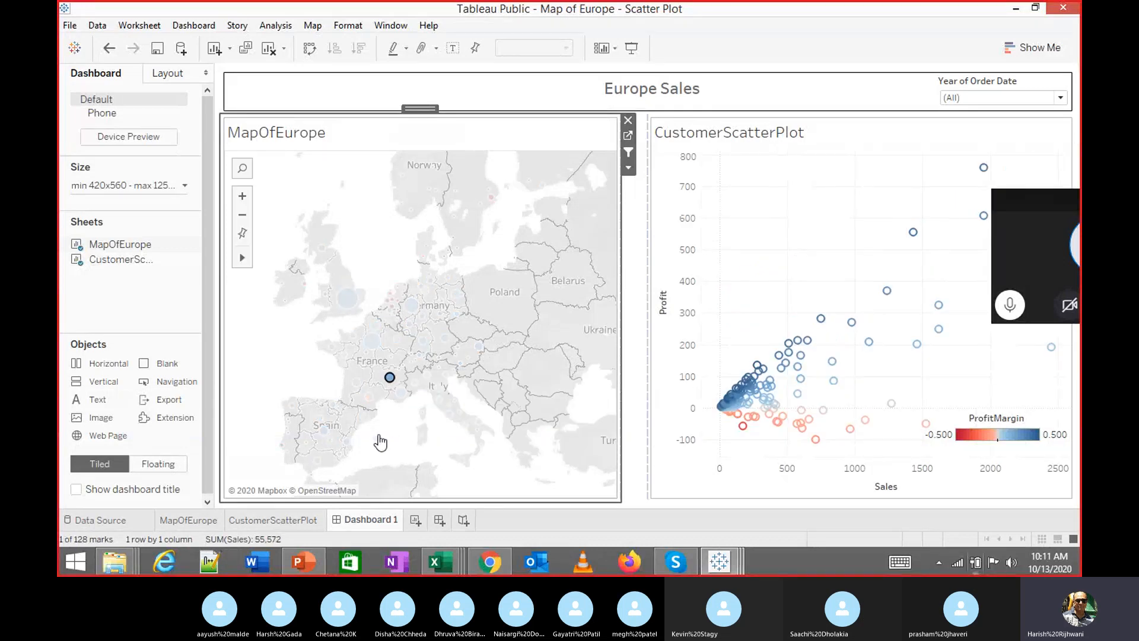
click(397, 422)
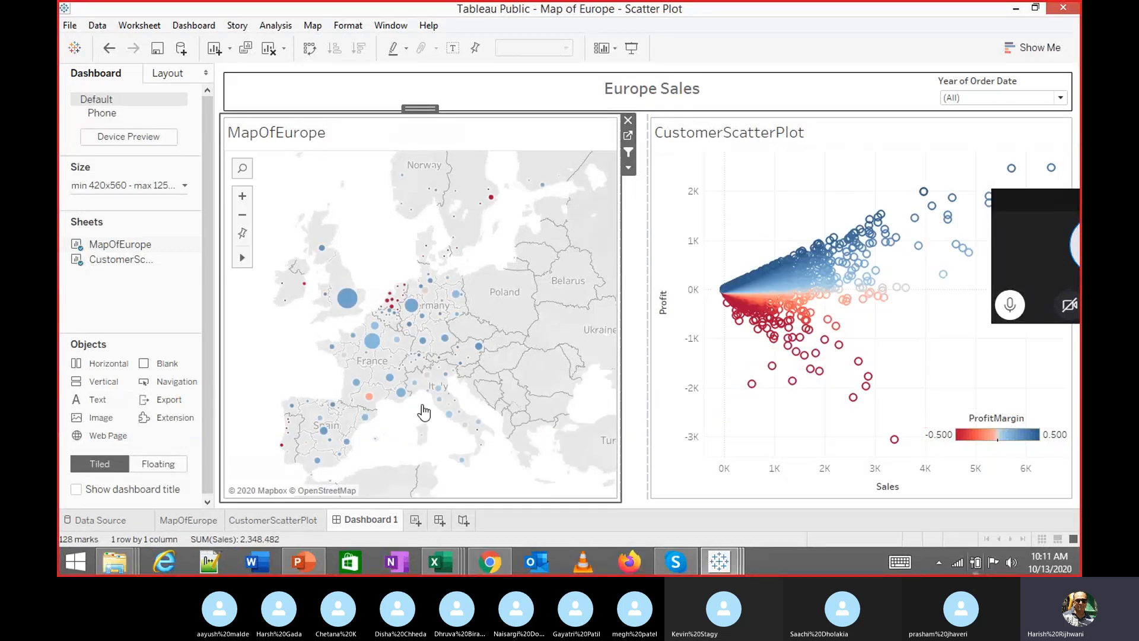
Make the scatter's Profit axis range fixed at -3,414 to 2,830
right_click(692, 346)
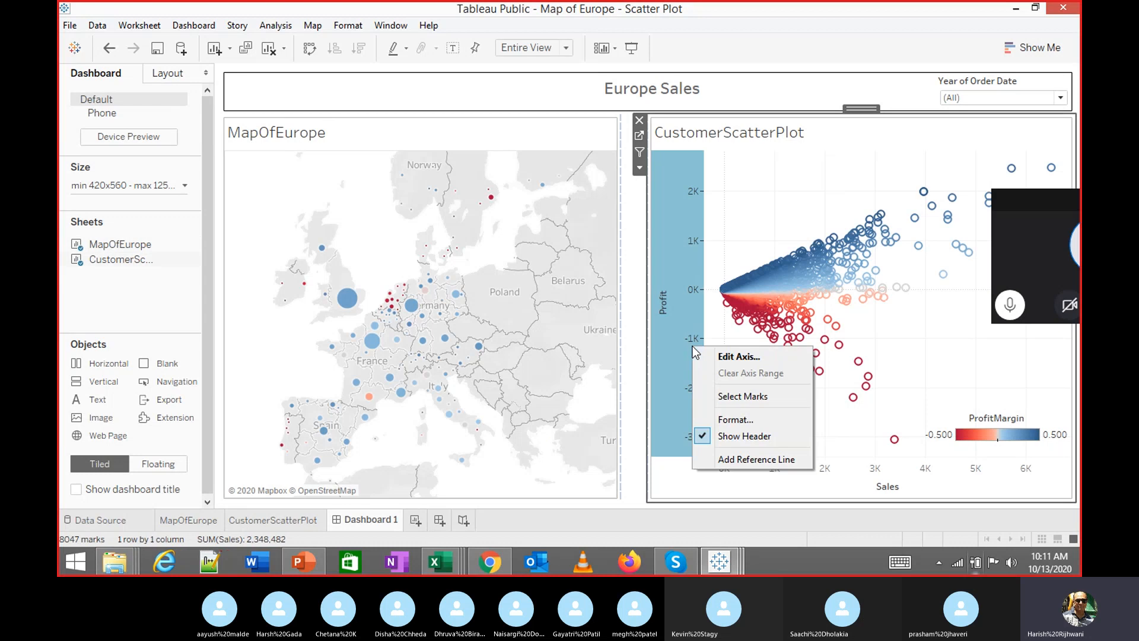
click(723, 362)
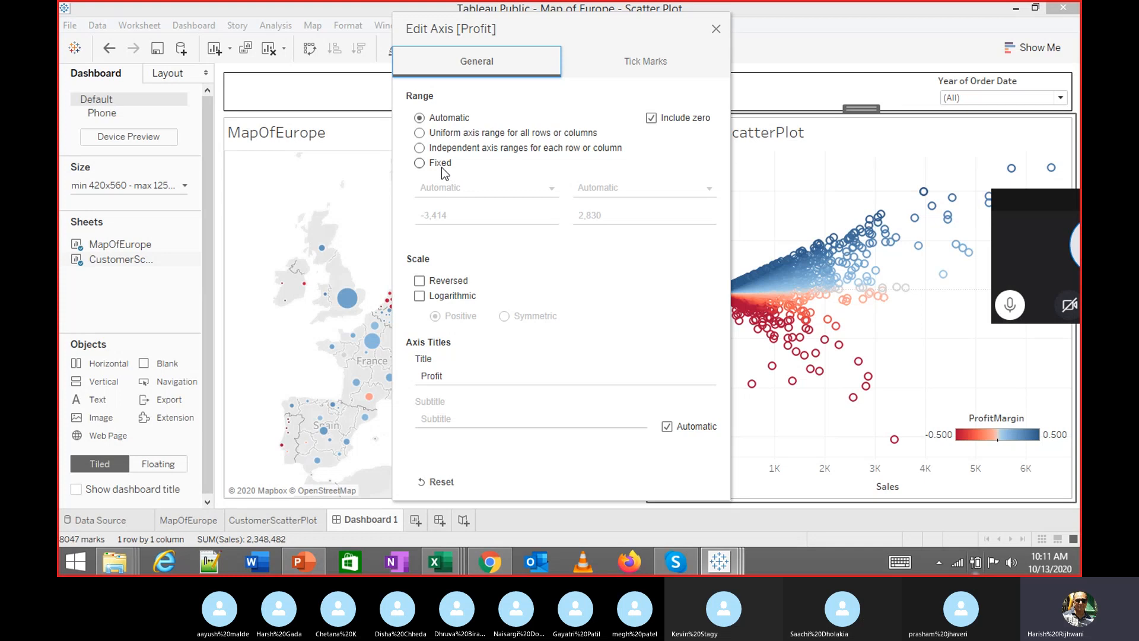
click(421, 164)
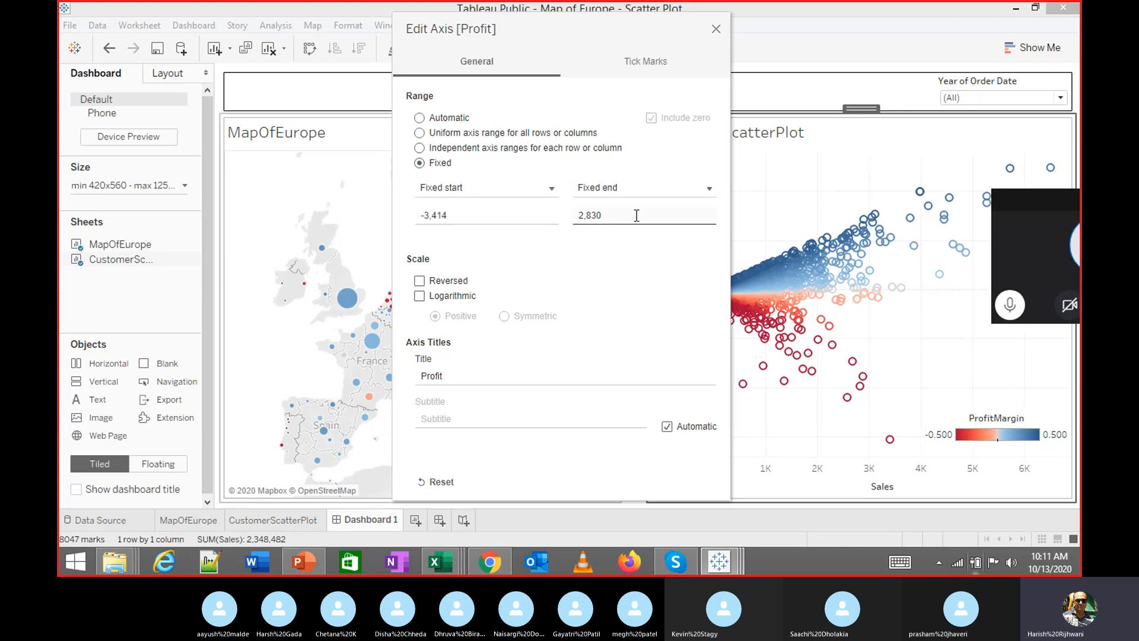
click(716, 28)
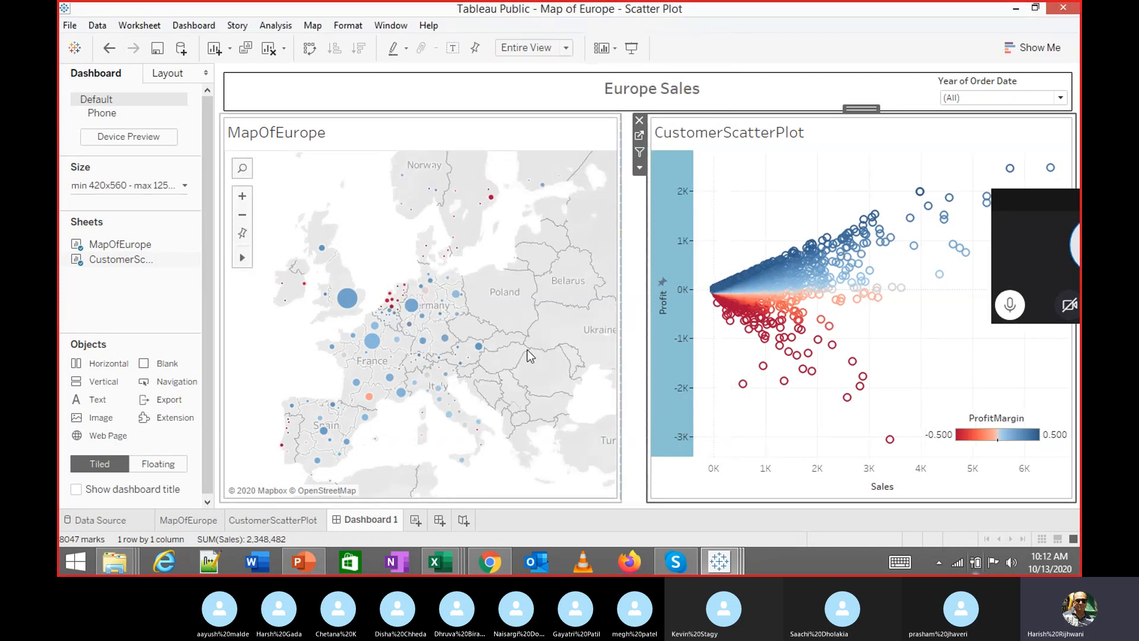
Test map filters on Sardinia, Languedoc and Ile-de-France, then clear the selection
click(420, 433)
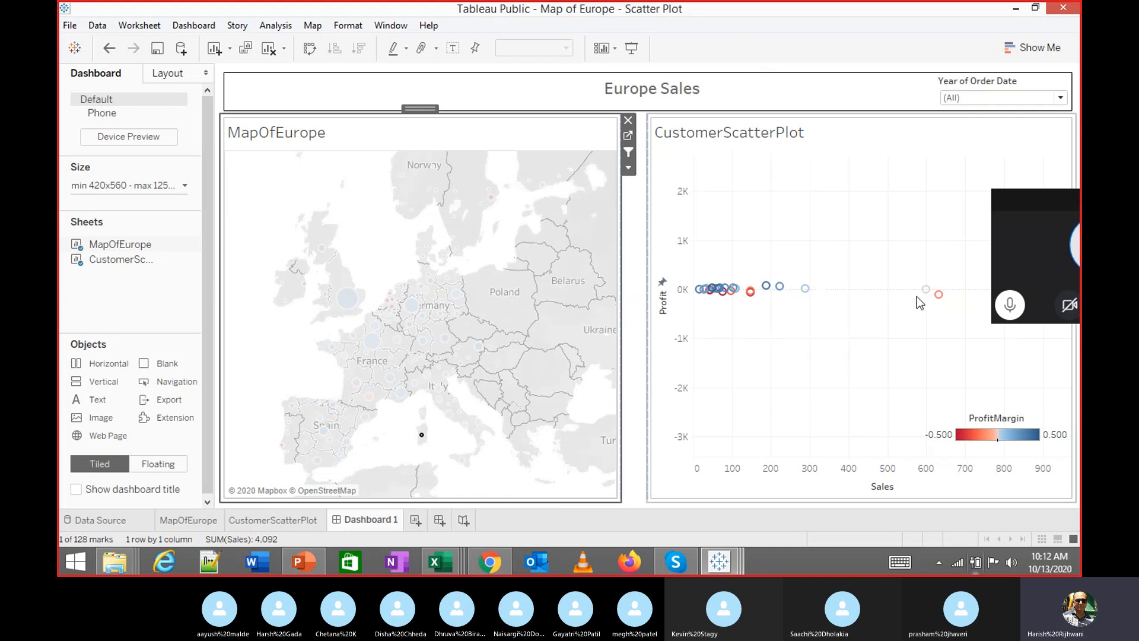
click(393, 425)
click(369, 398)
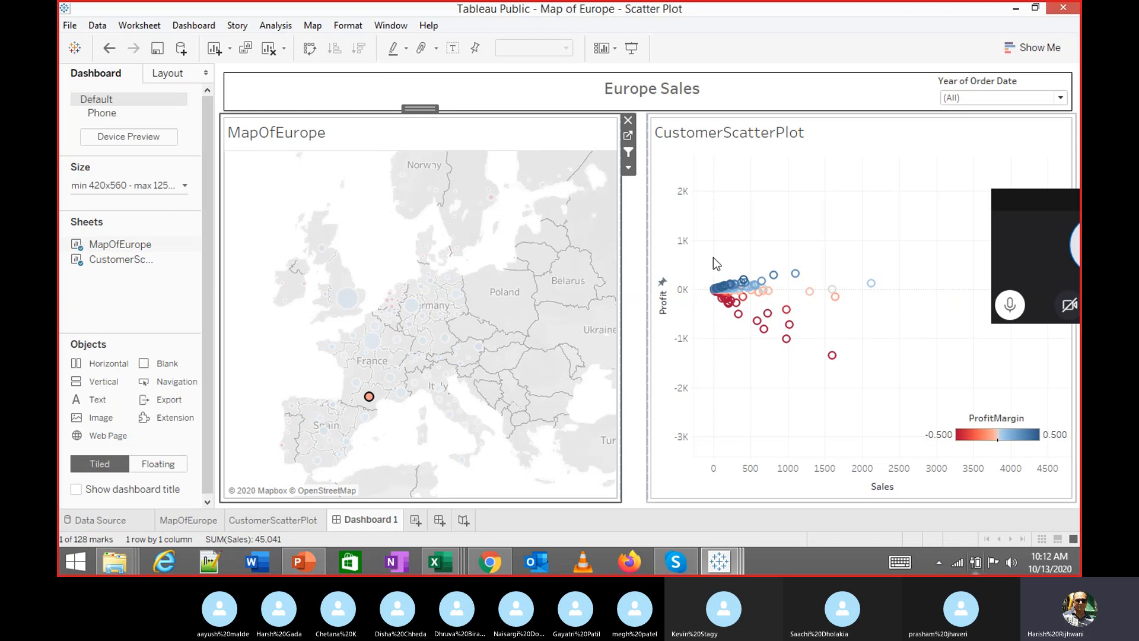
click(285, 367)
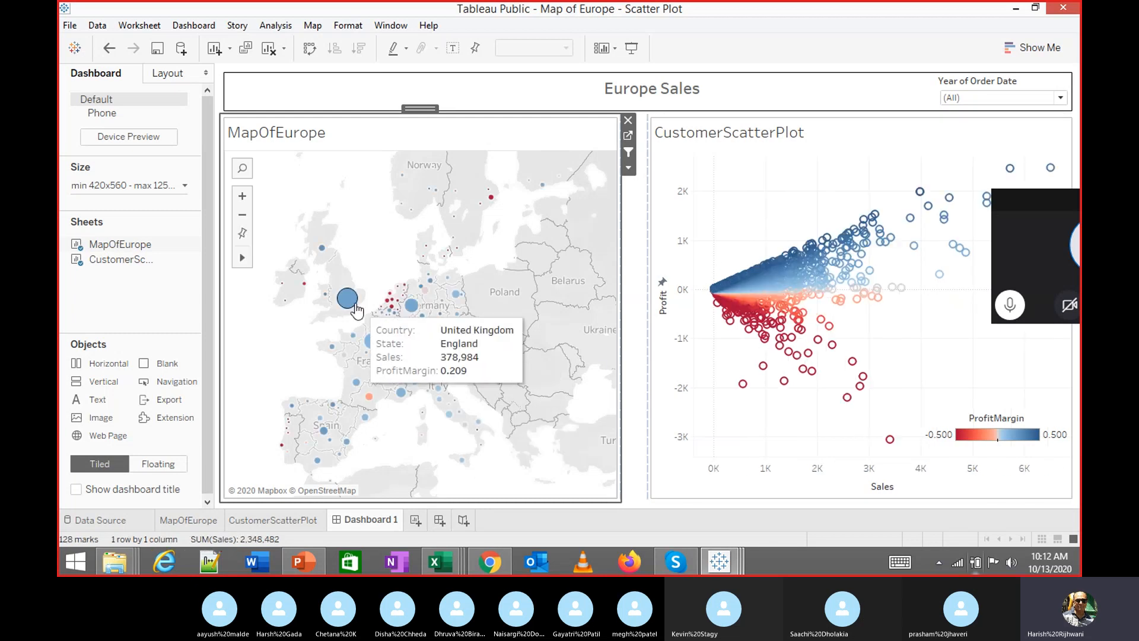
click(381, 345)
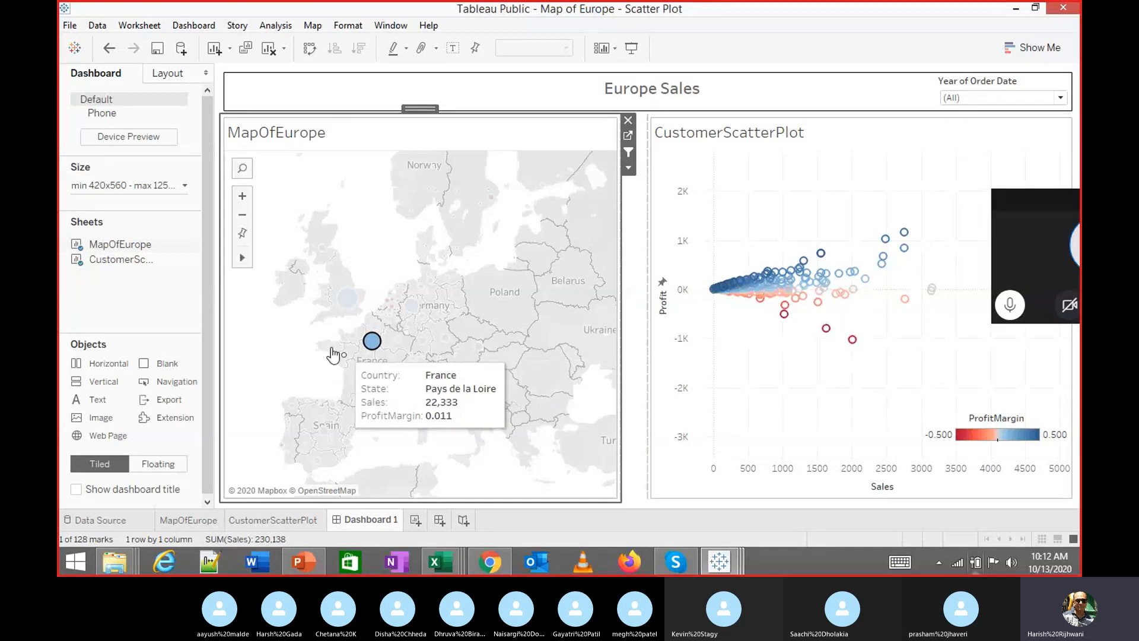
click(593, 382)
Set the scatter's Profit axis range back to Automatic
right_click(685, 389)
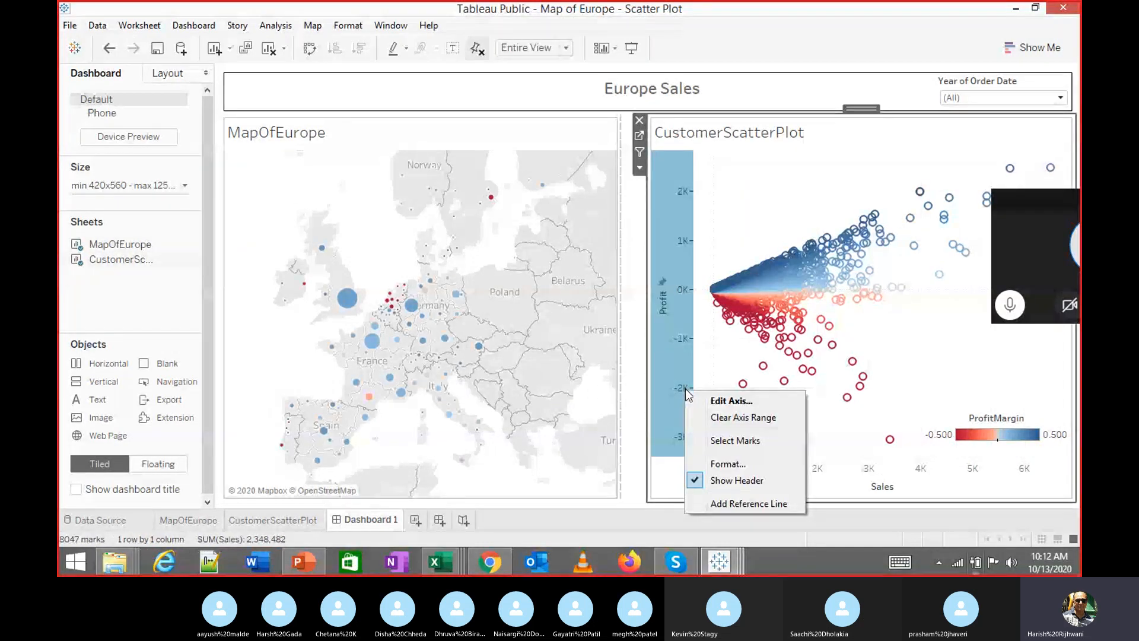
click(729, 400)
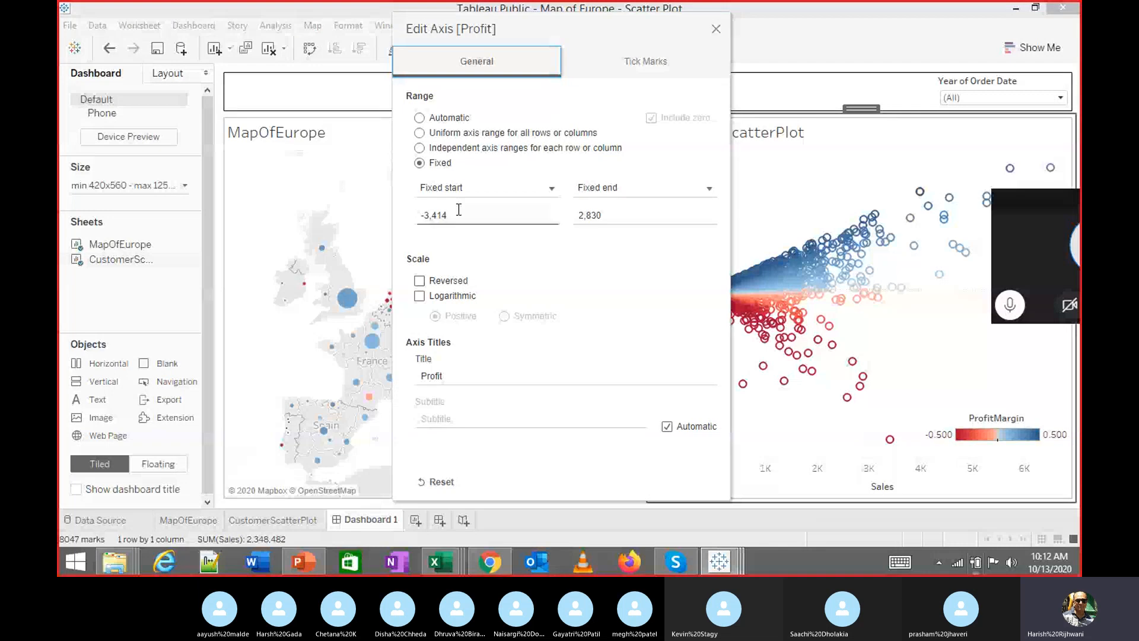
click(422, 118)
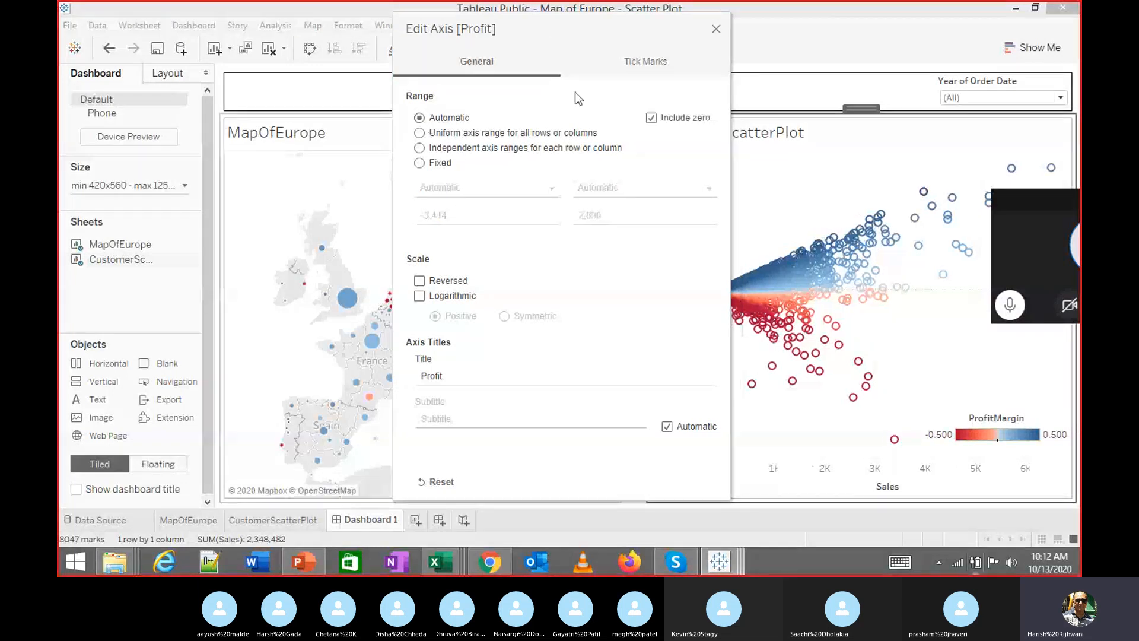
click(716, 30)
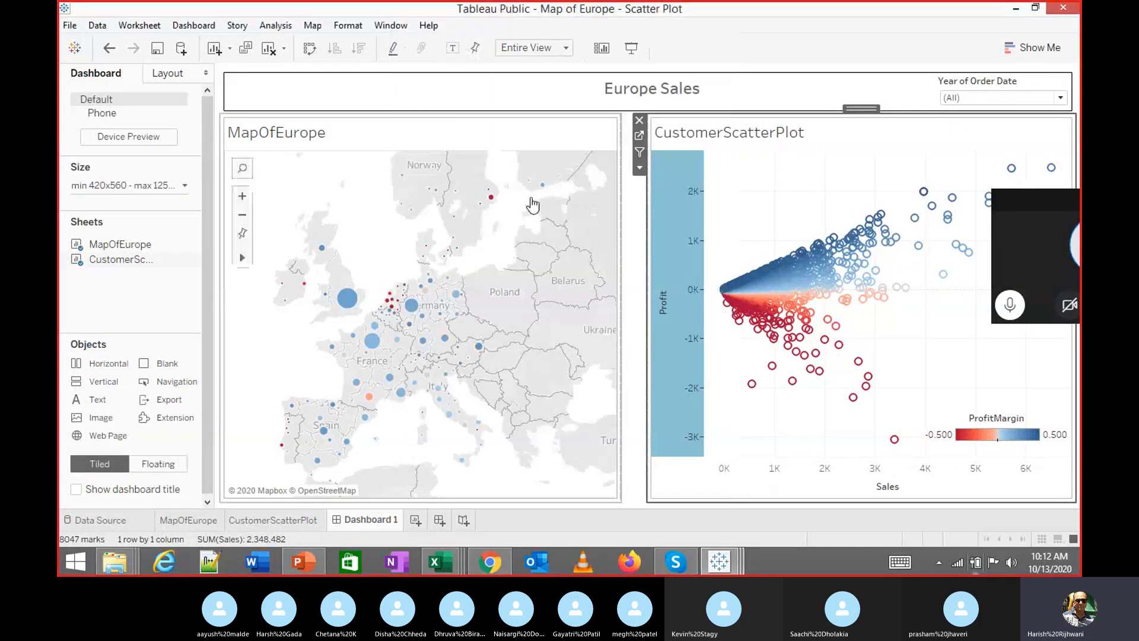
Filter the dashboard to Languedoc-Roussillon-Midi-Pyrénées after briefly trying North Rhine-Westphalia
click(413, 307)
click(261, 348)
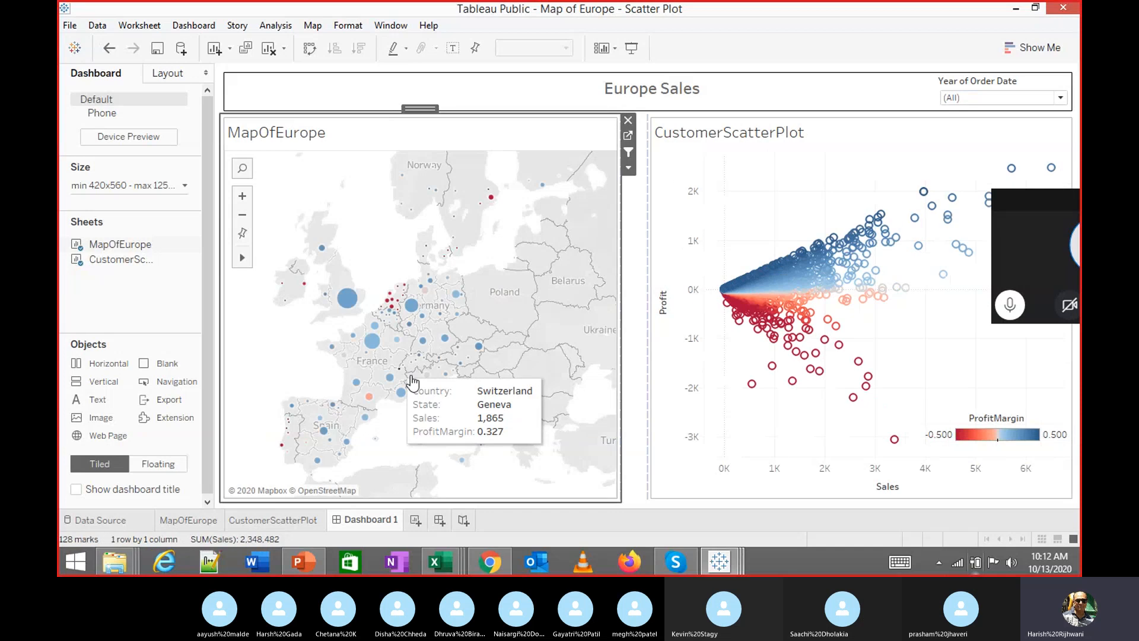
click(368, 396)
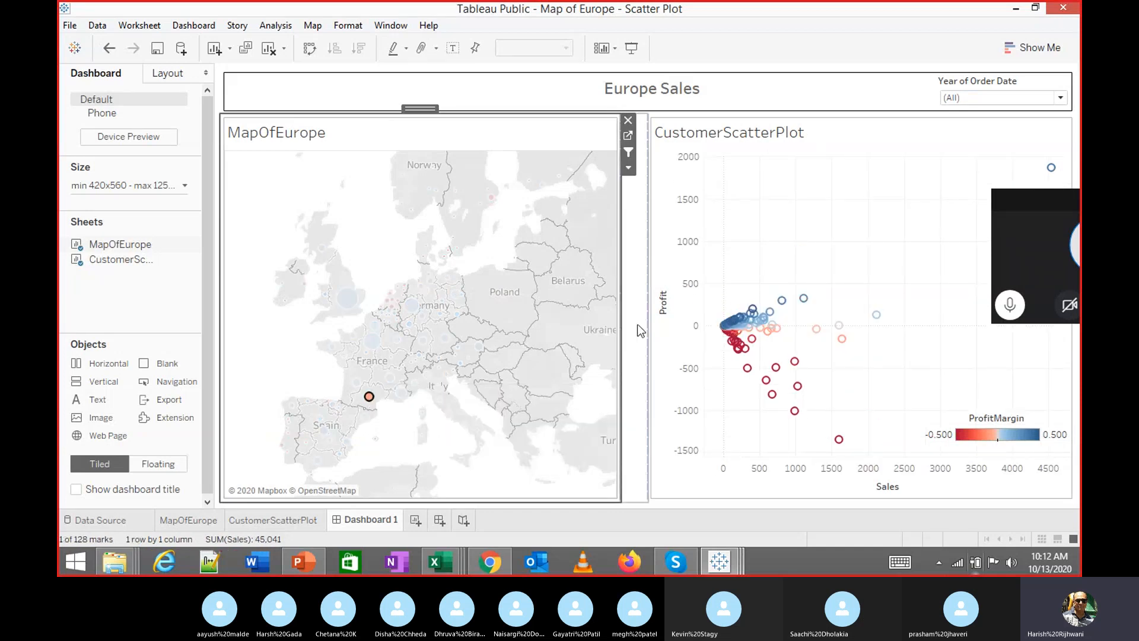
mouse_move(750, 364)
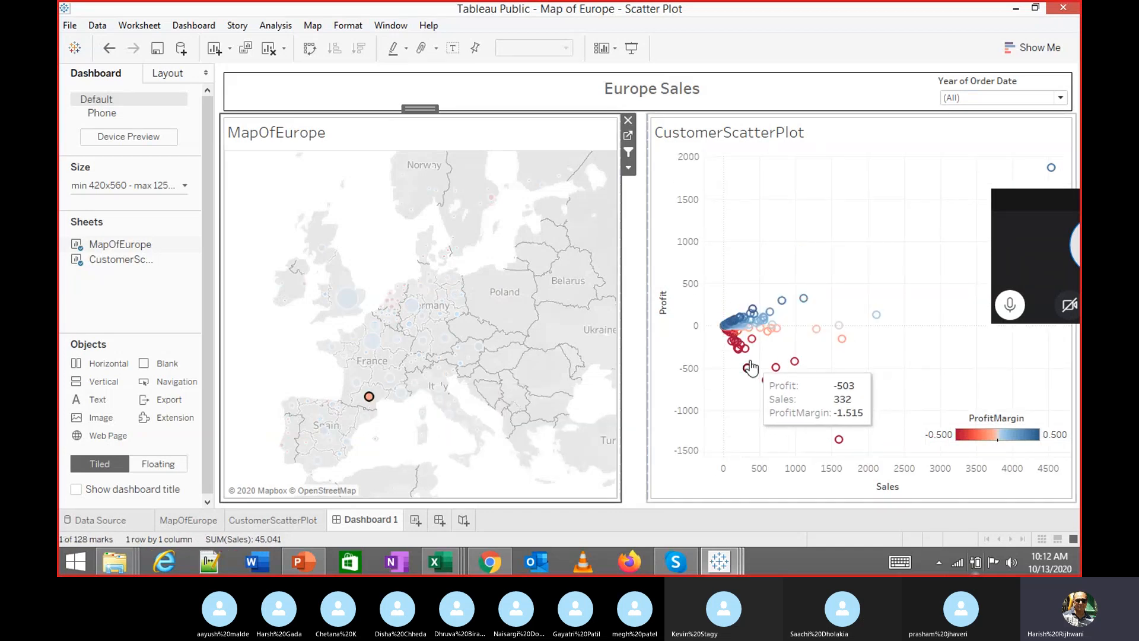
mouse_move(734, 346)
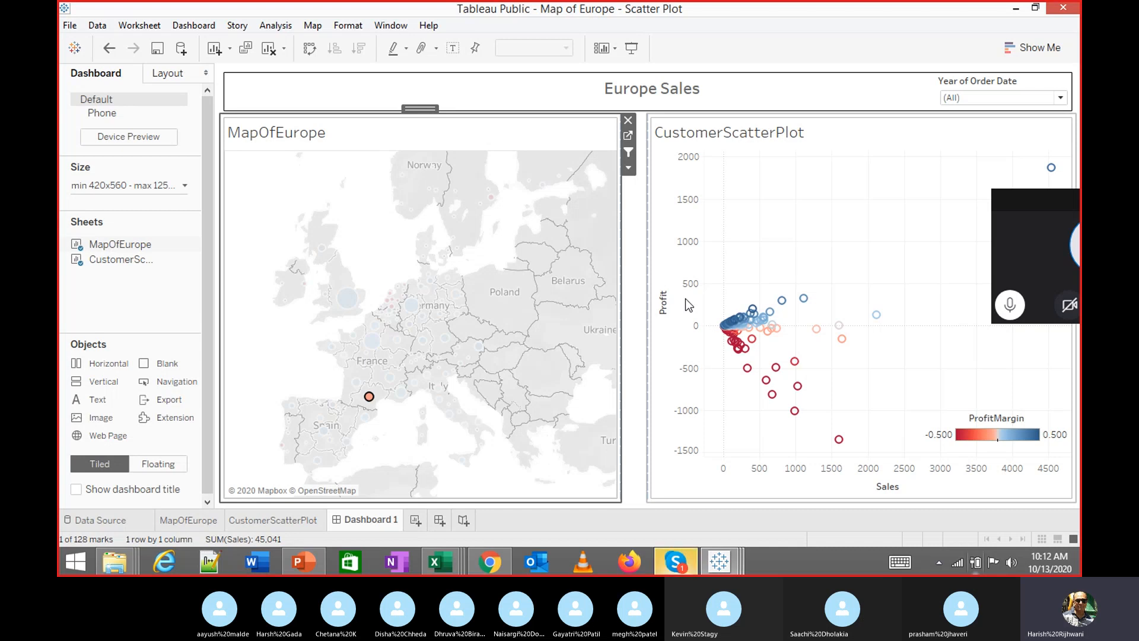
Glance at the Skype call chat, minimise Skype, and return to the MapOfEurope sheet
click(674, 564)
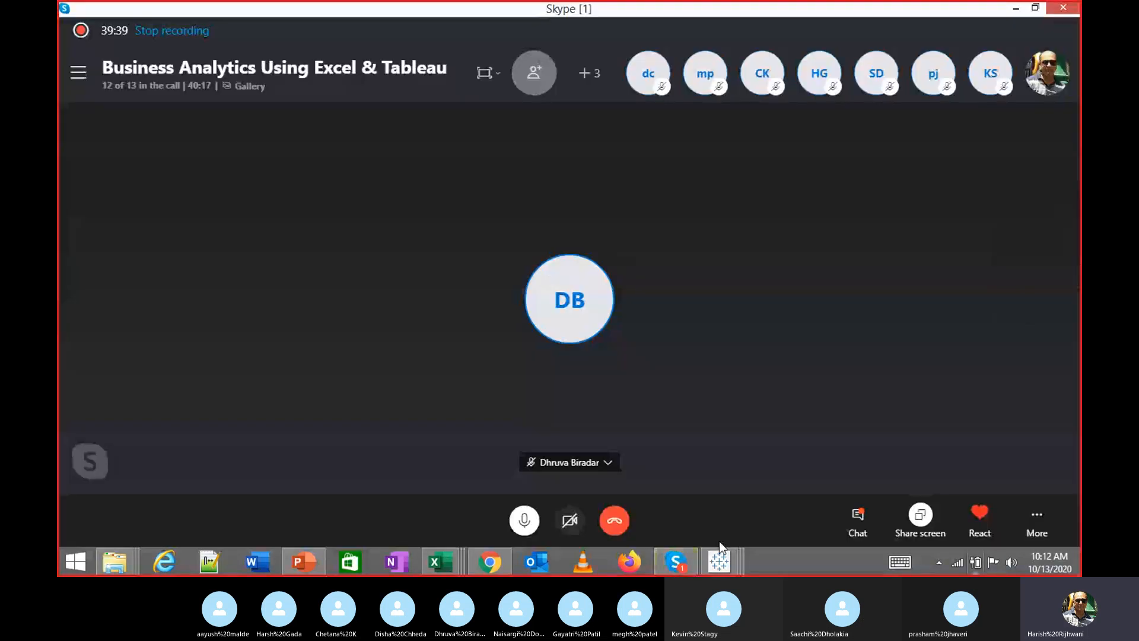
click(858, 516)
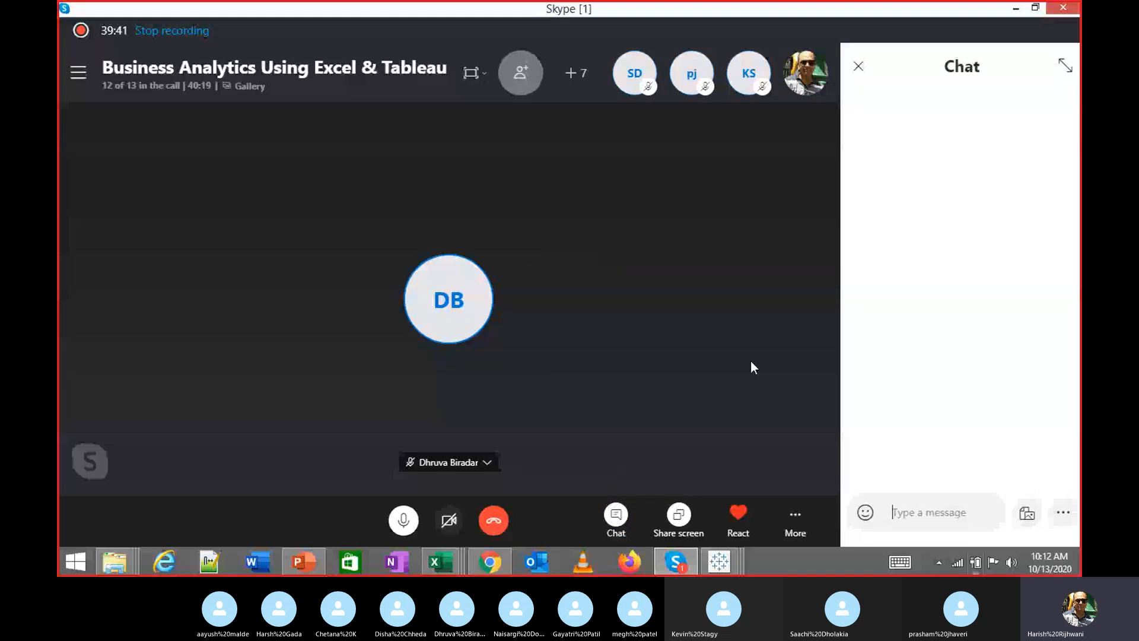
click(1018, 8)
click(190, 521)
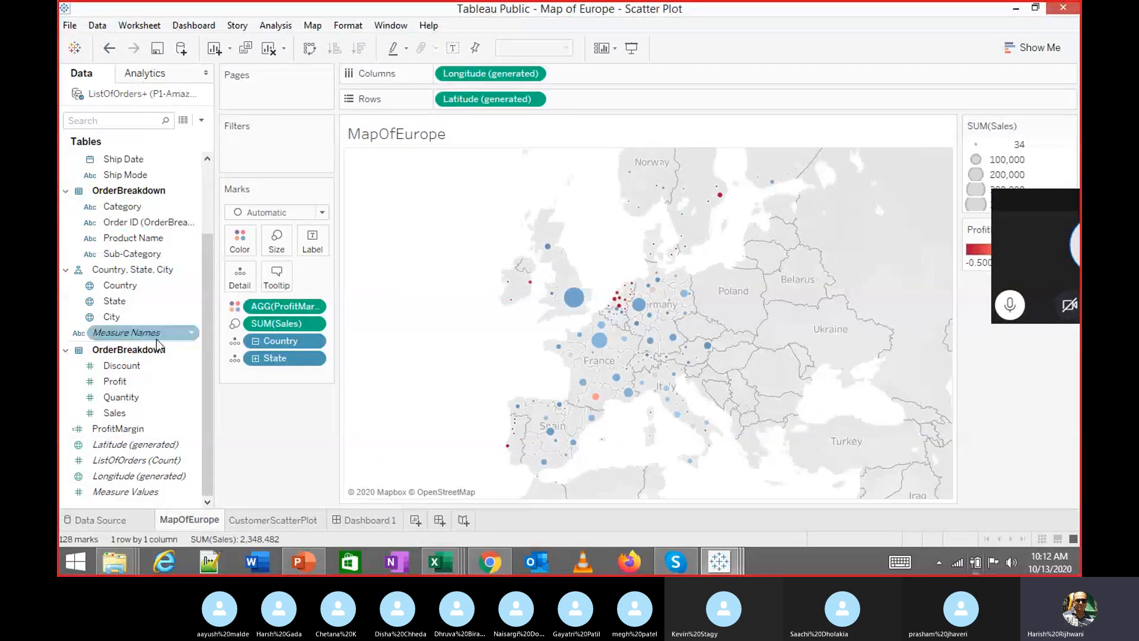
Add a new worksheet with Order Date on Columns as a continuous Month axis
click(364, 518)
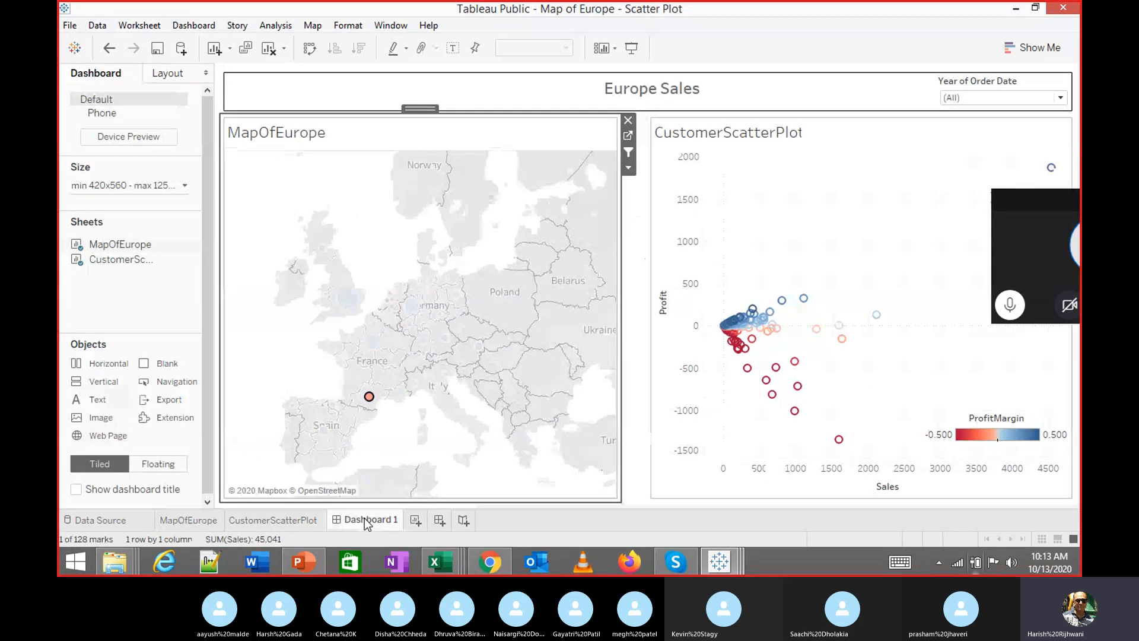
click(415, 520)
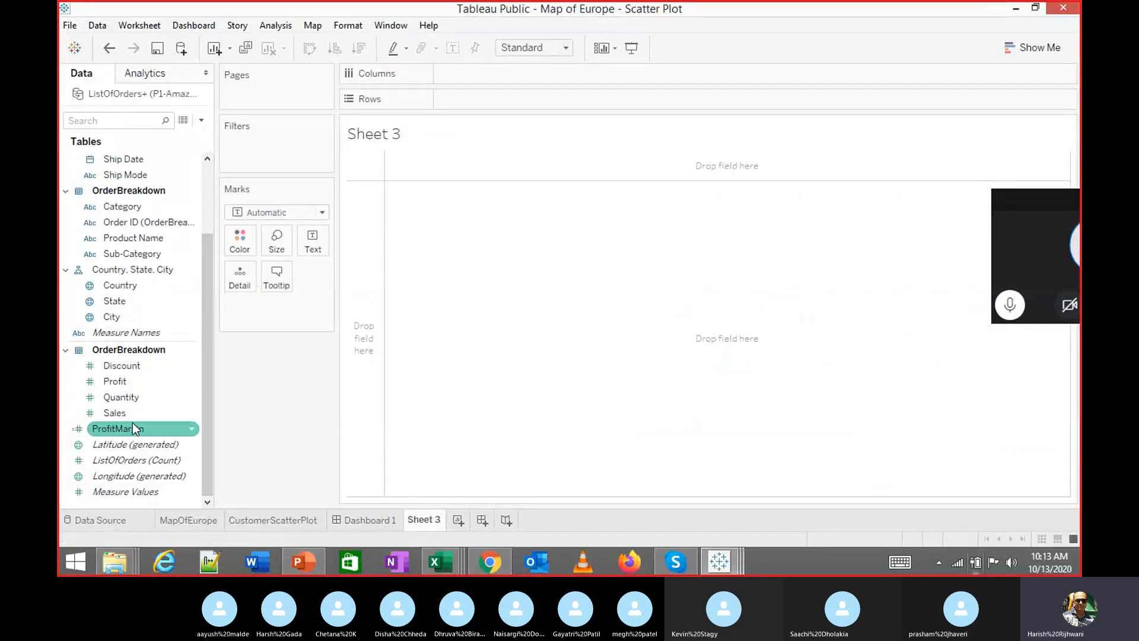
scroll(132, 205, up, 2)
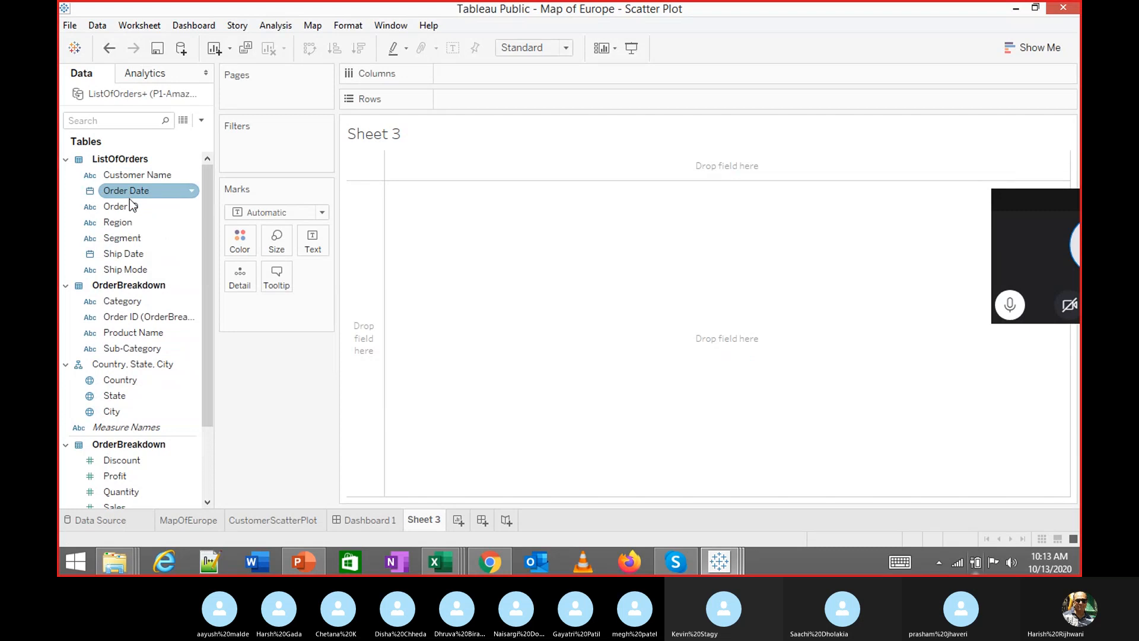
drag(128, 191, 398, 267)
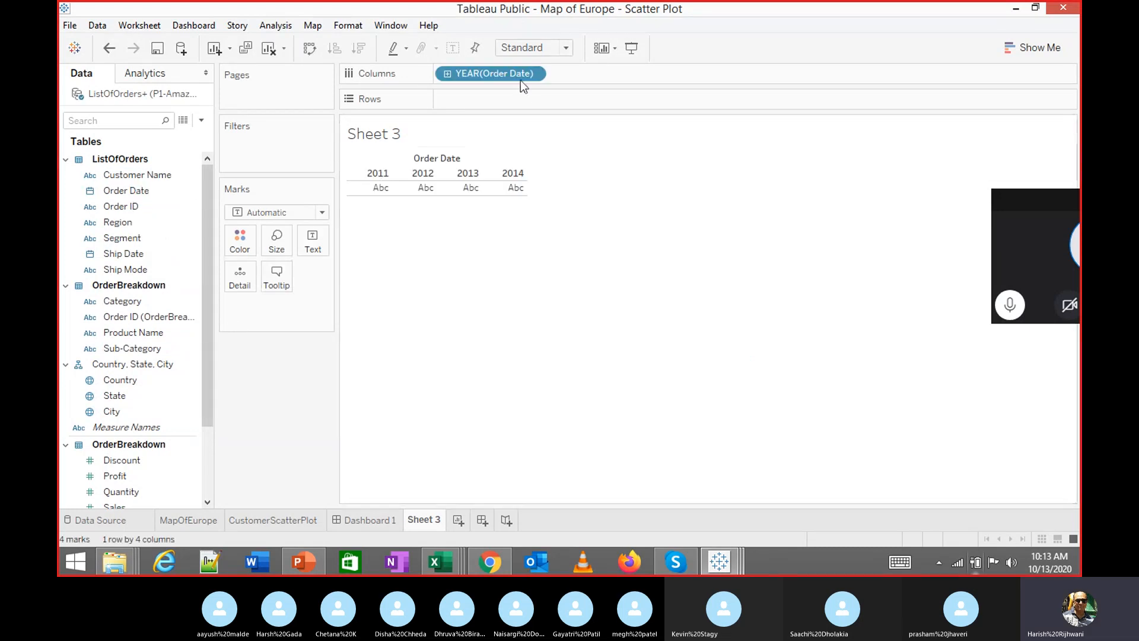
click(537, 73)
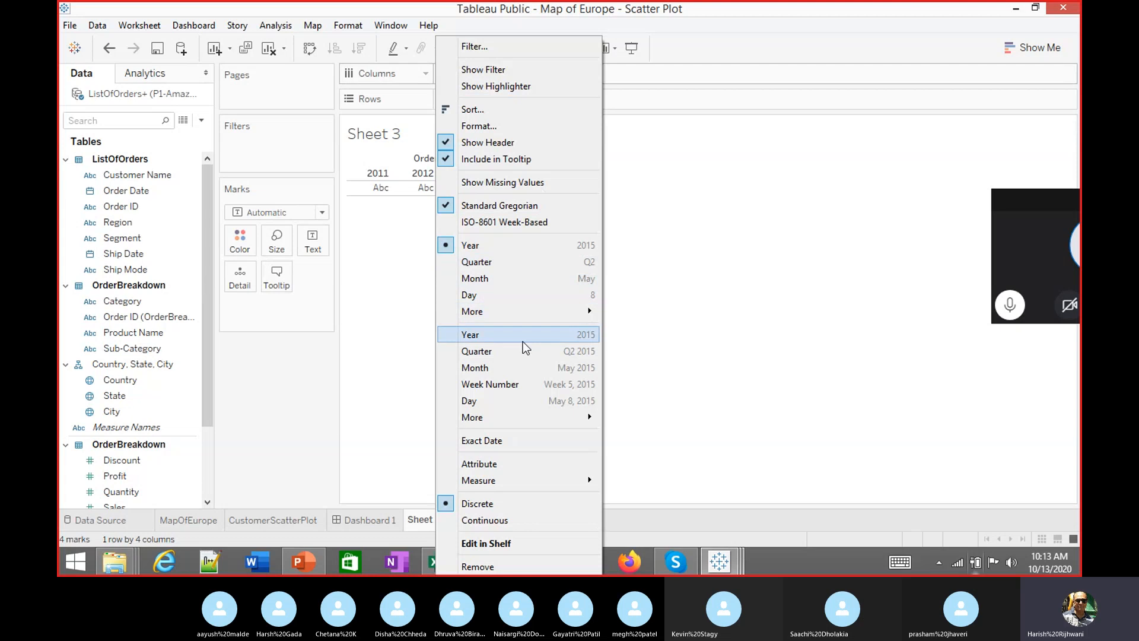
click(520, 367)
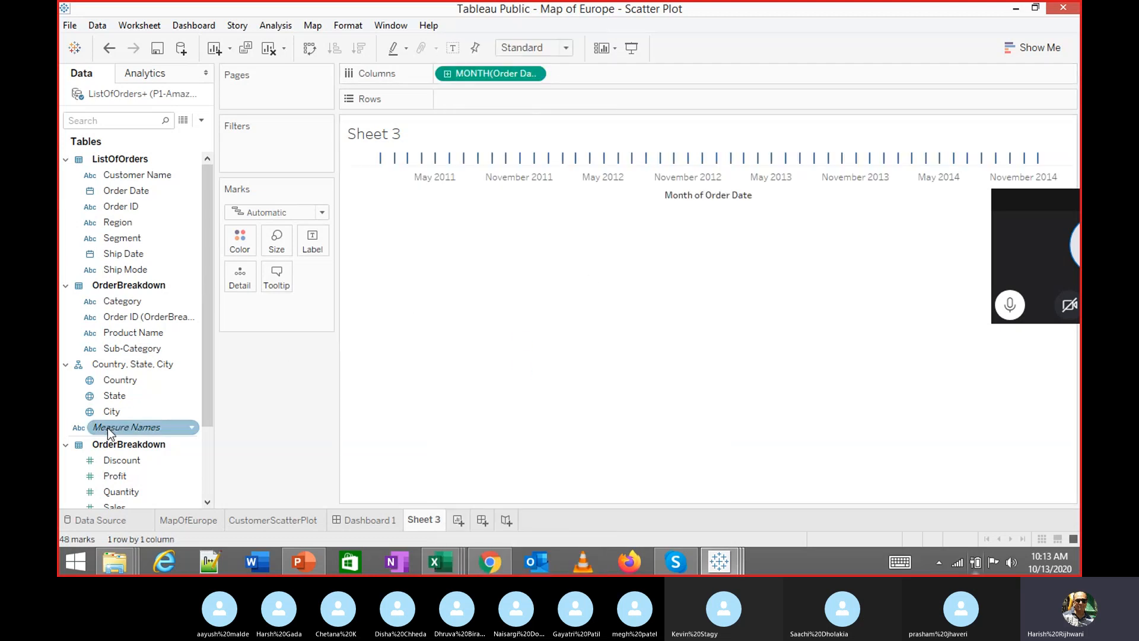
Put SUM(Profit) on Rows to plot the monthly profit line
click(128, 461)
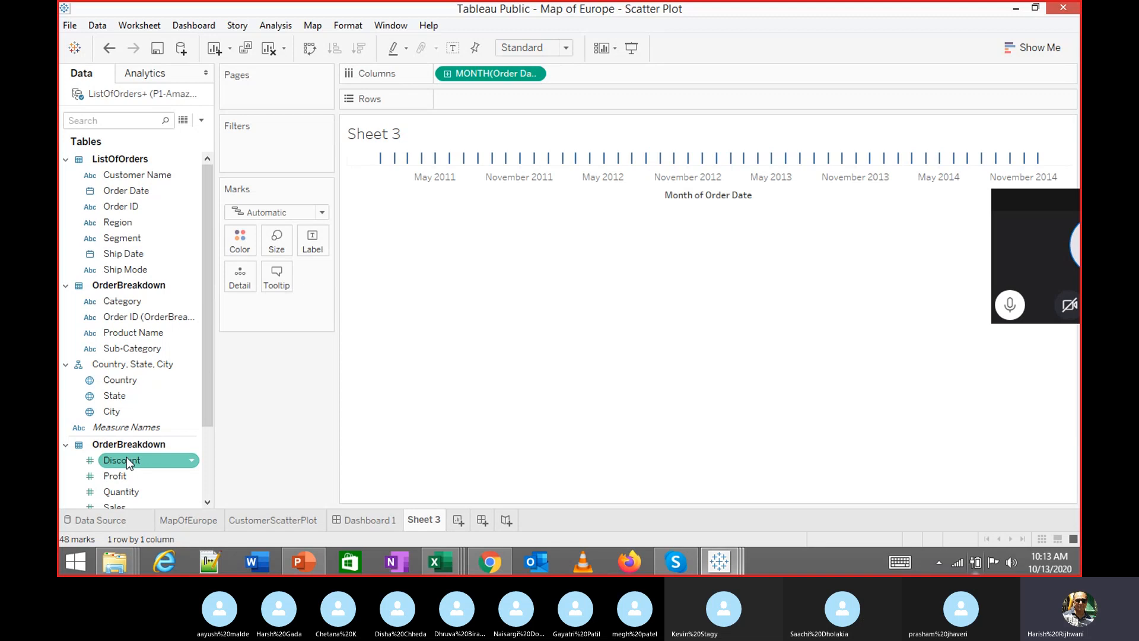
click(119, 477)
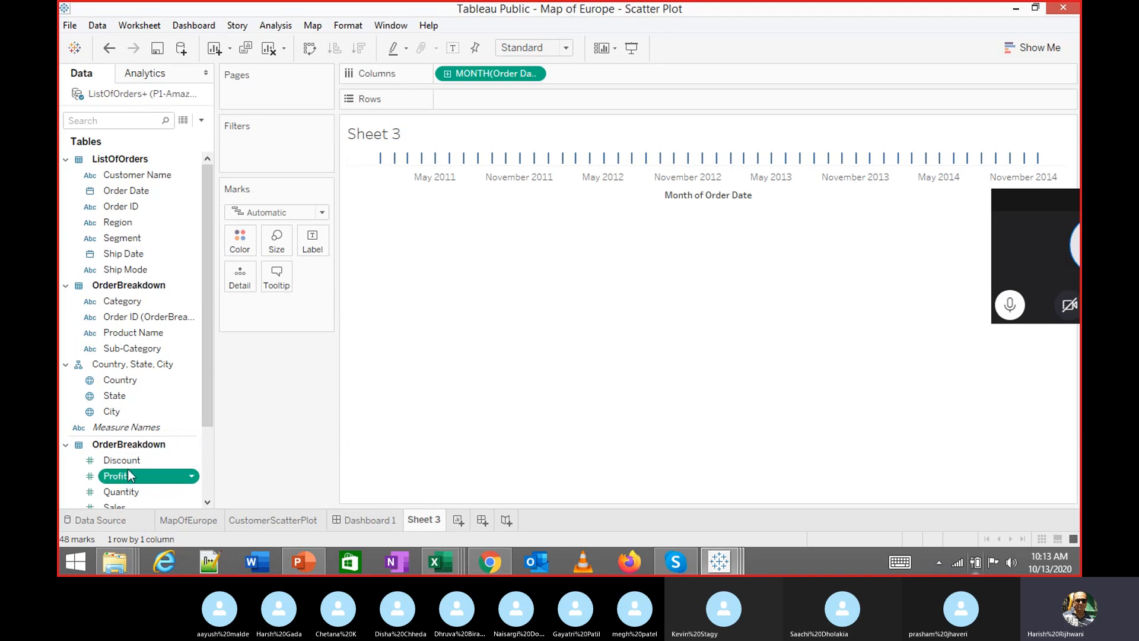
double_click(127, 475)
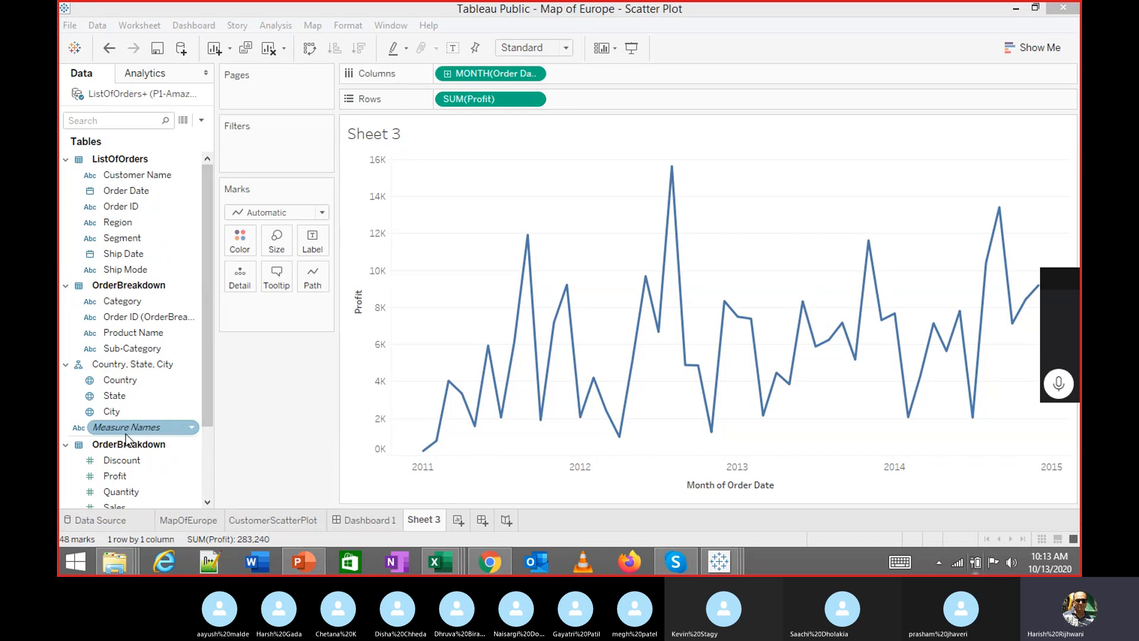
drag(205, 375, 207, 418)
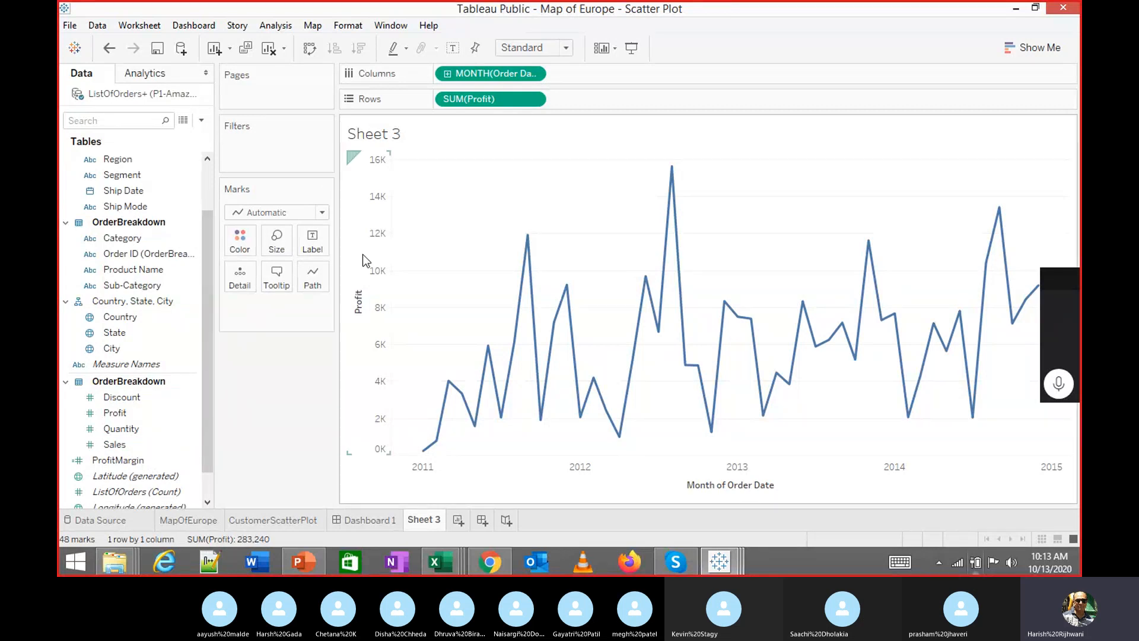
drag(469, 95, 143, 446)
double_click(134, 433)
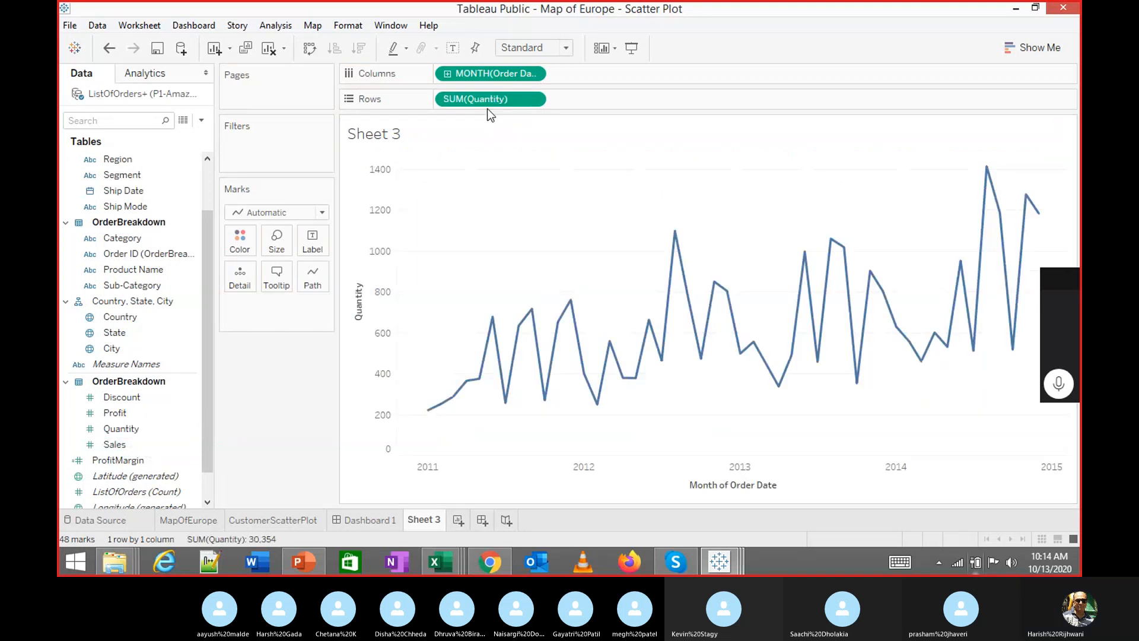
drag(486, 105, 145, 442)
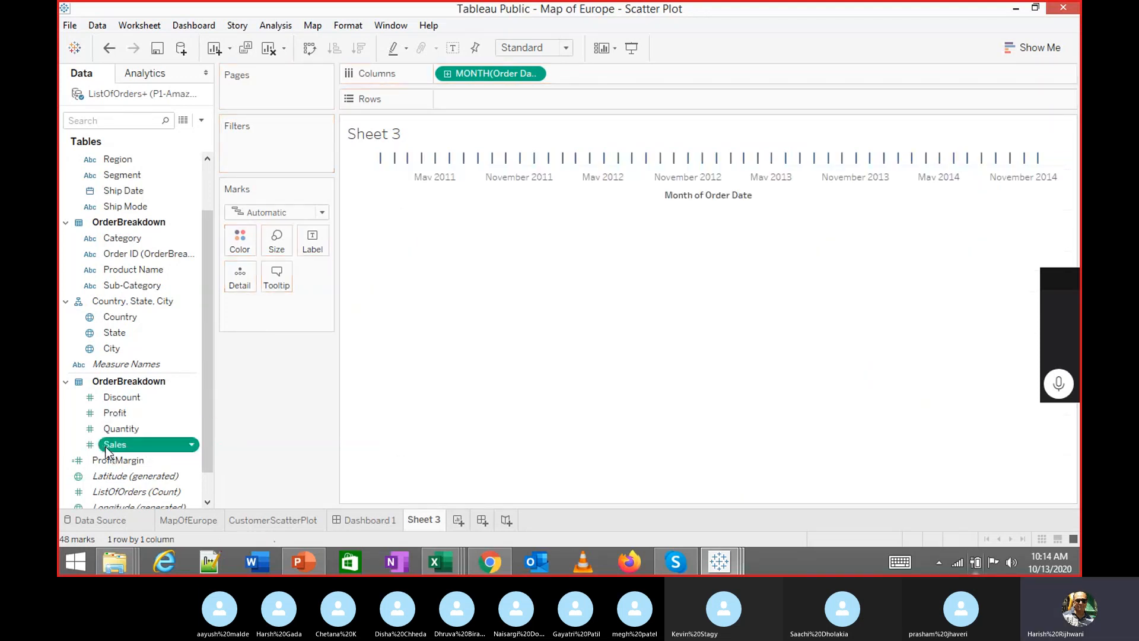
double_click(119, 444)
drag(471, 99, 86, 413)
click(104, 401)
double_click(105, 401)
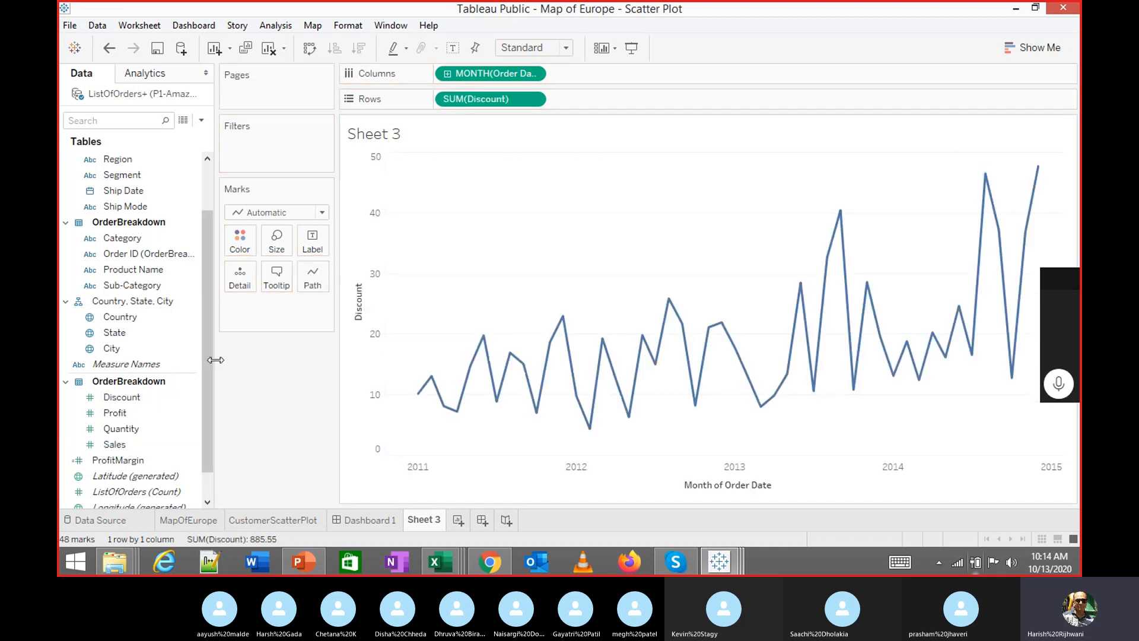
drag(490, 99, 130, 431)
double_click(119, 414)
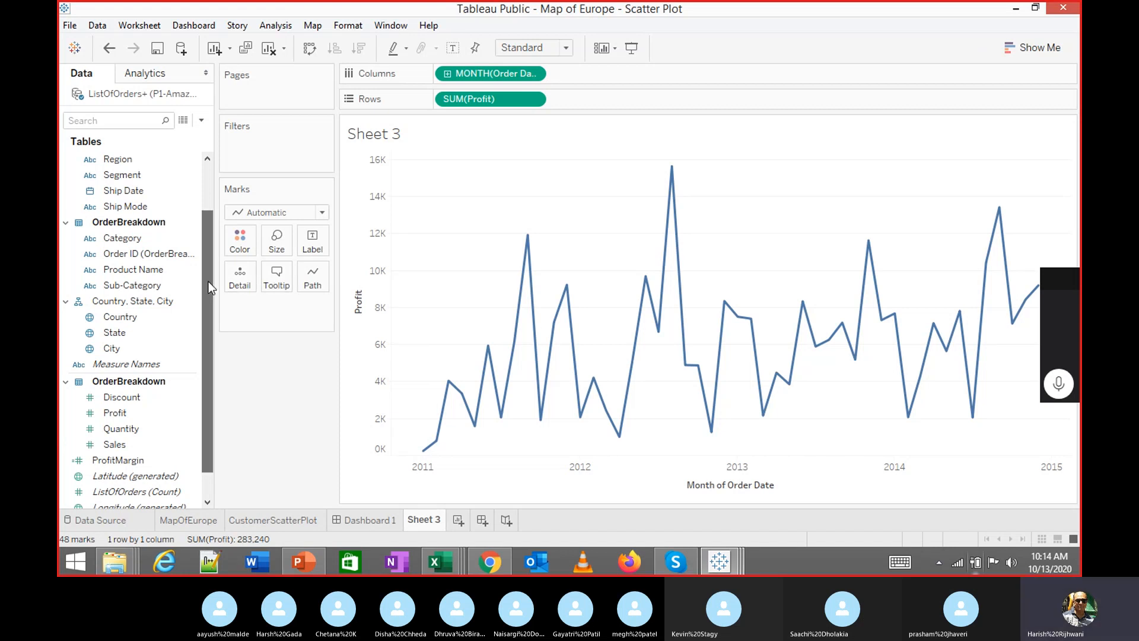
drag(208, 281, 220, 308)
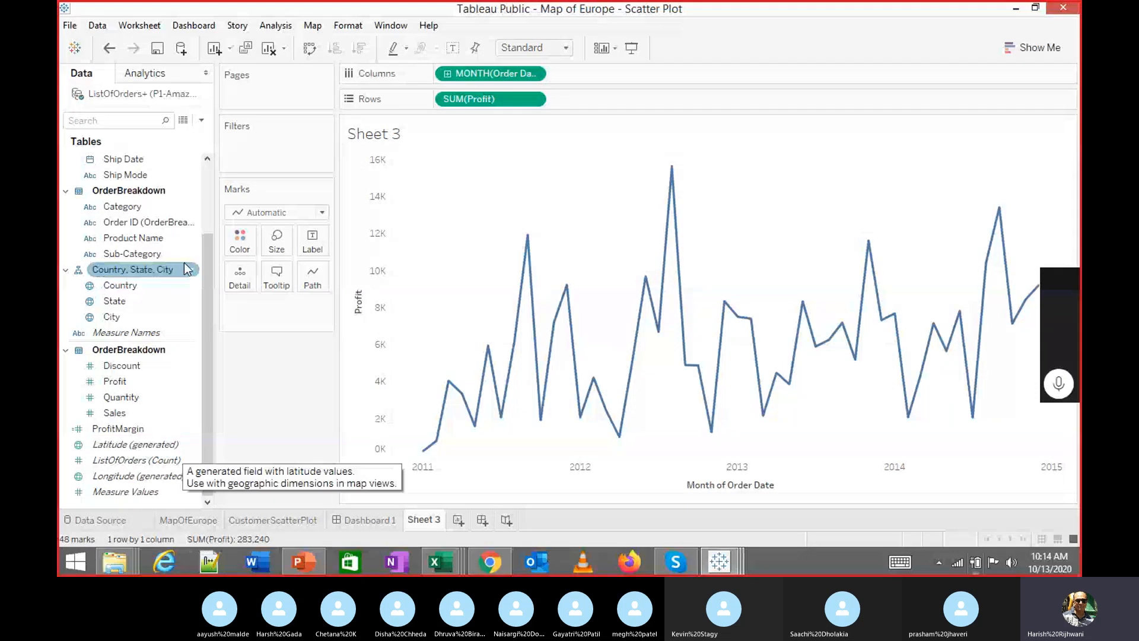
Create a parameter named 'Dynamic Values' with List allowable values and start adding a value
click(202, 121)
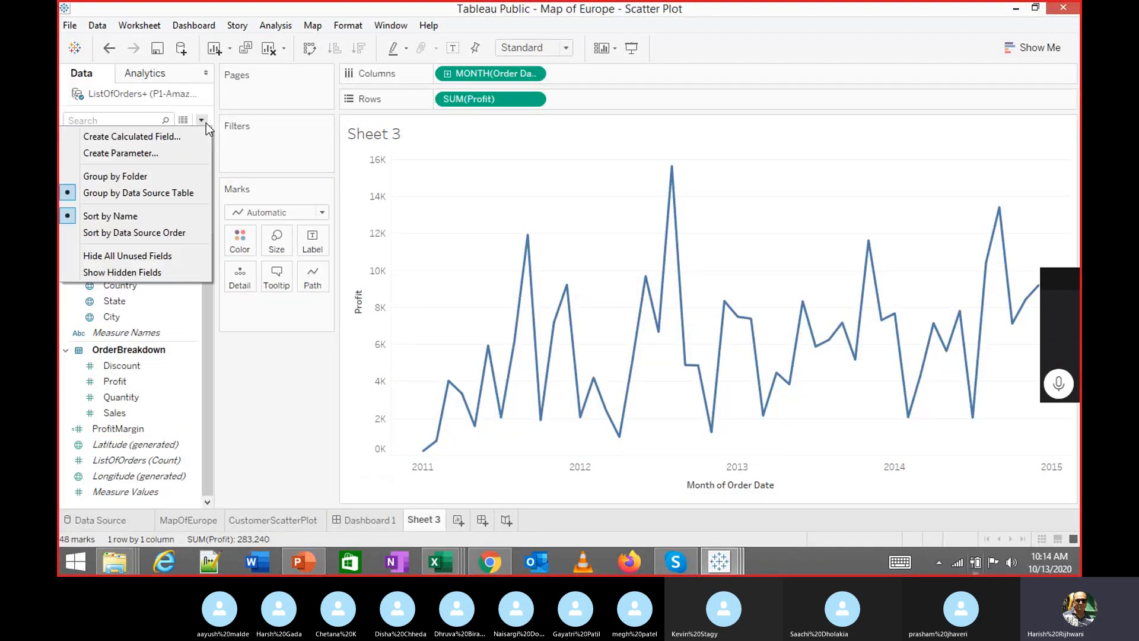
click(187, 150)
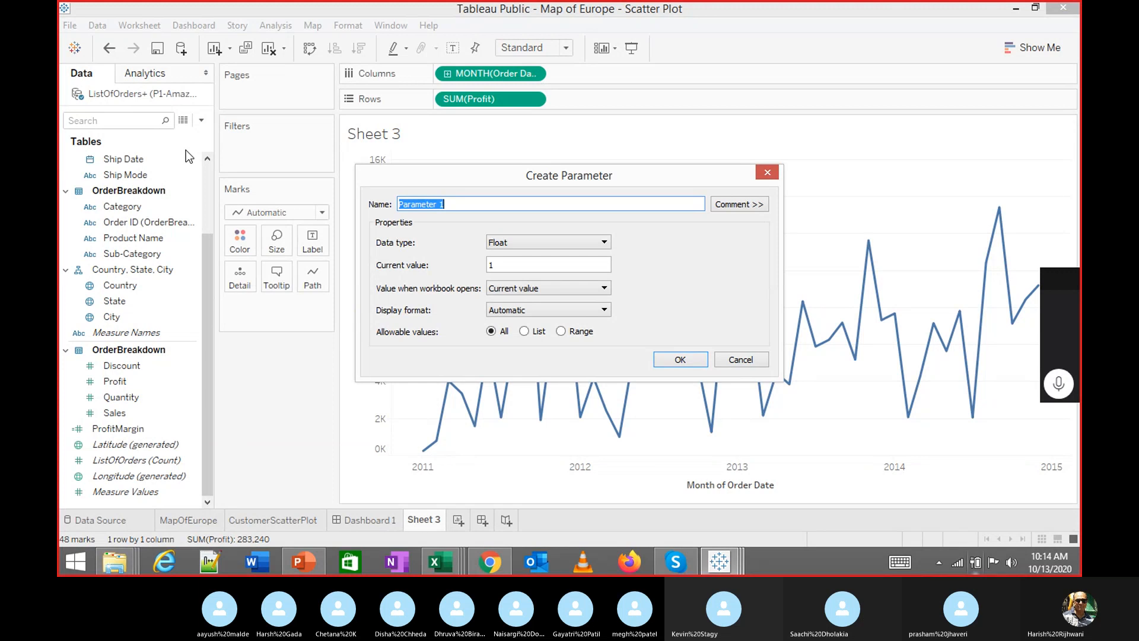
text(Dynamic Values)
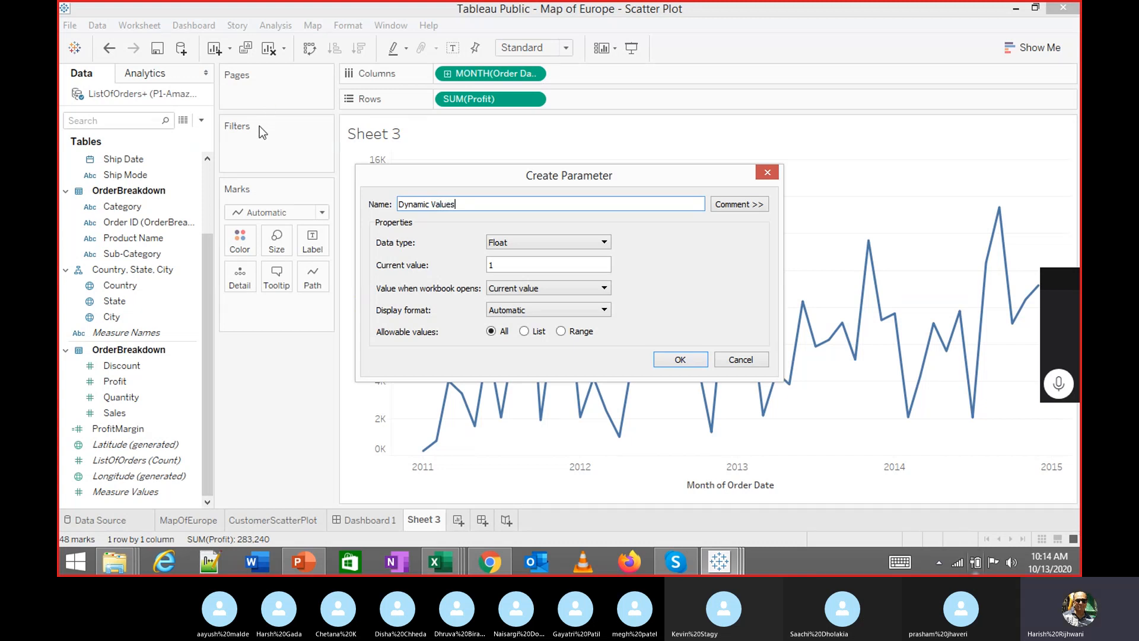
click(525, 332)
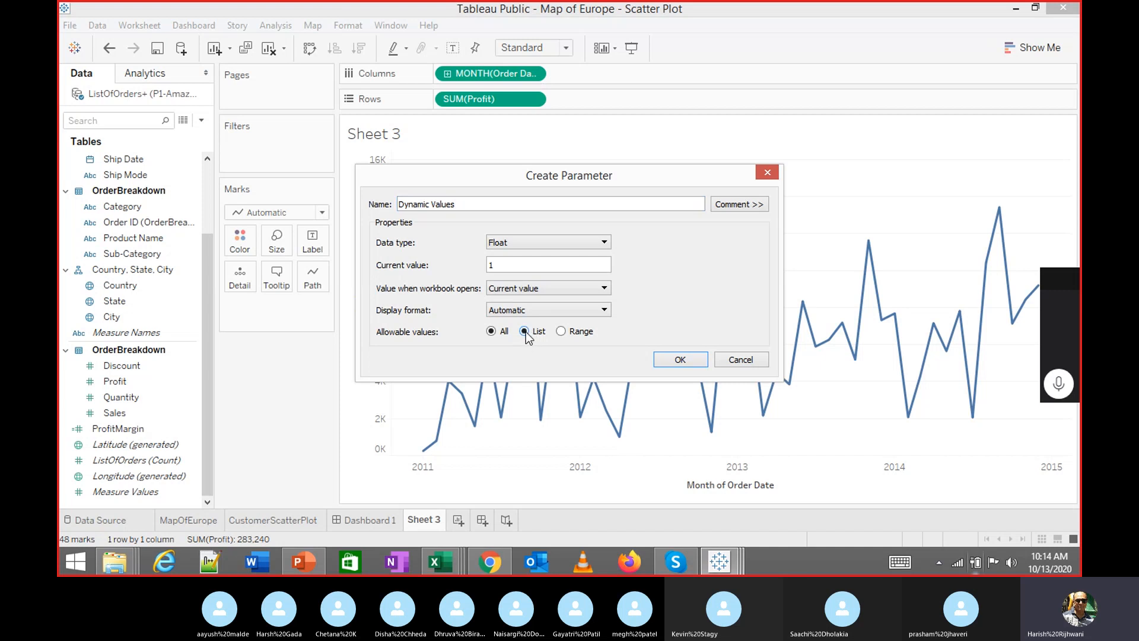
drag(558, 173, 593, 110)
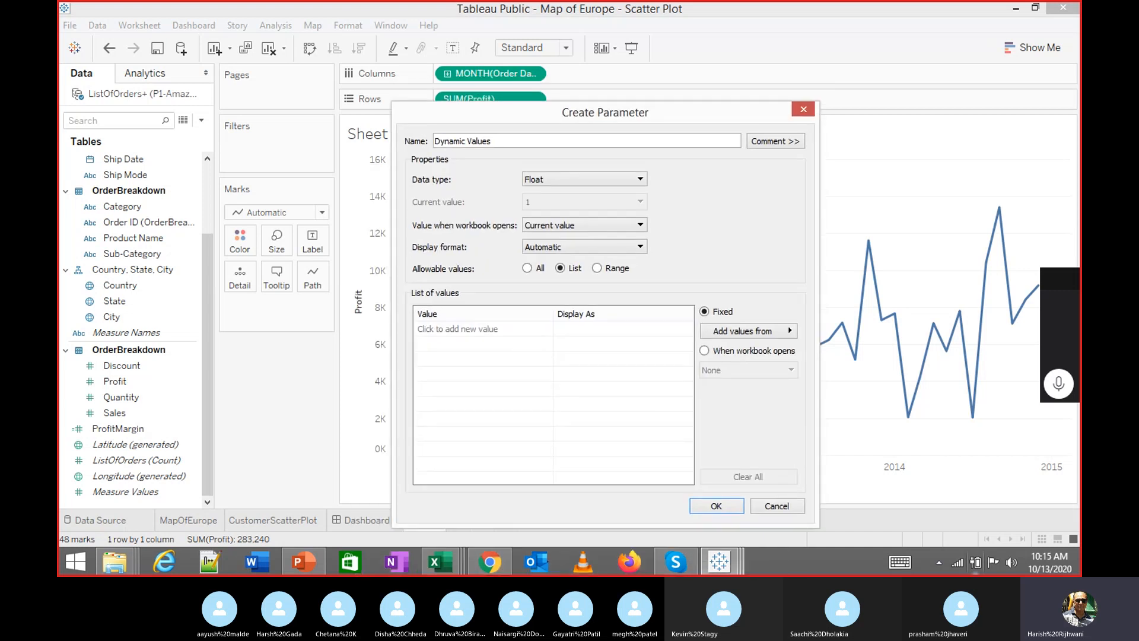
click(491, 328)
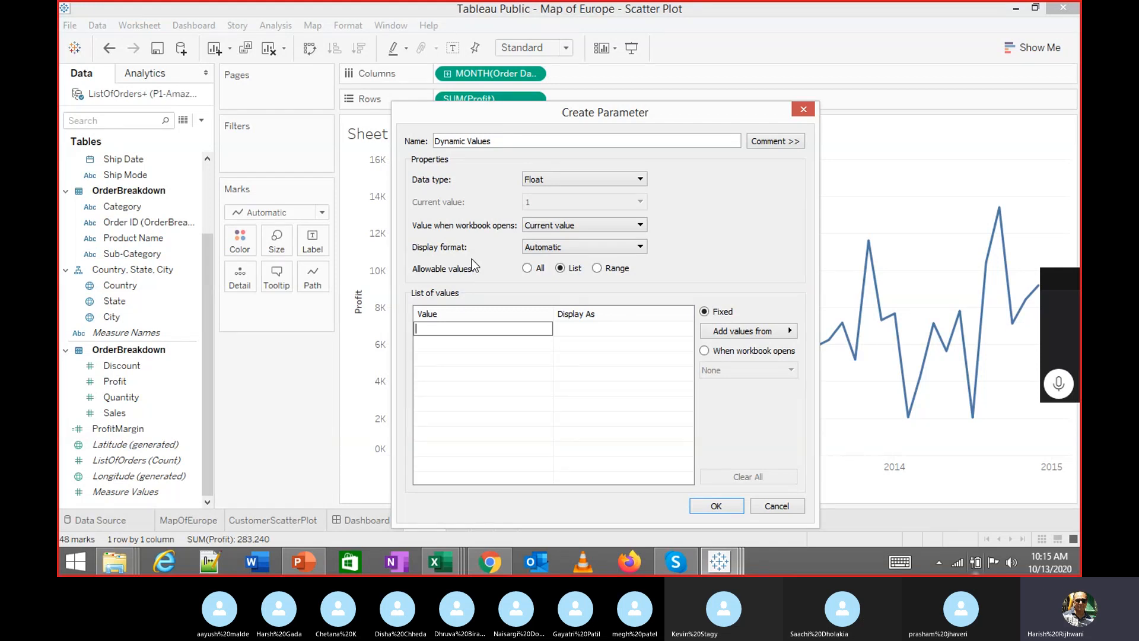
click(202, 121)
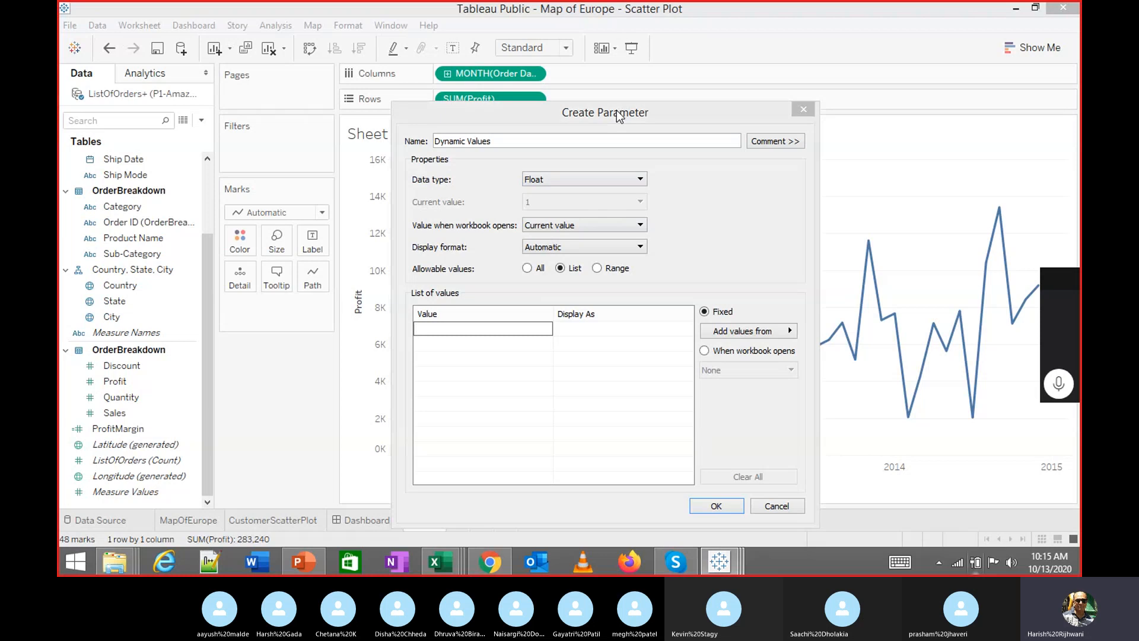
drag(614, 118, 635, 72)
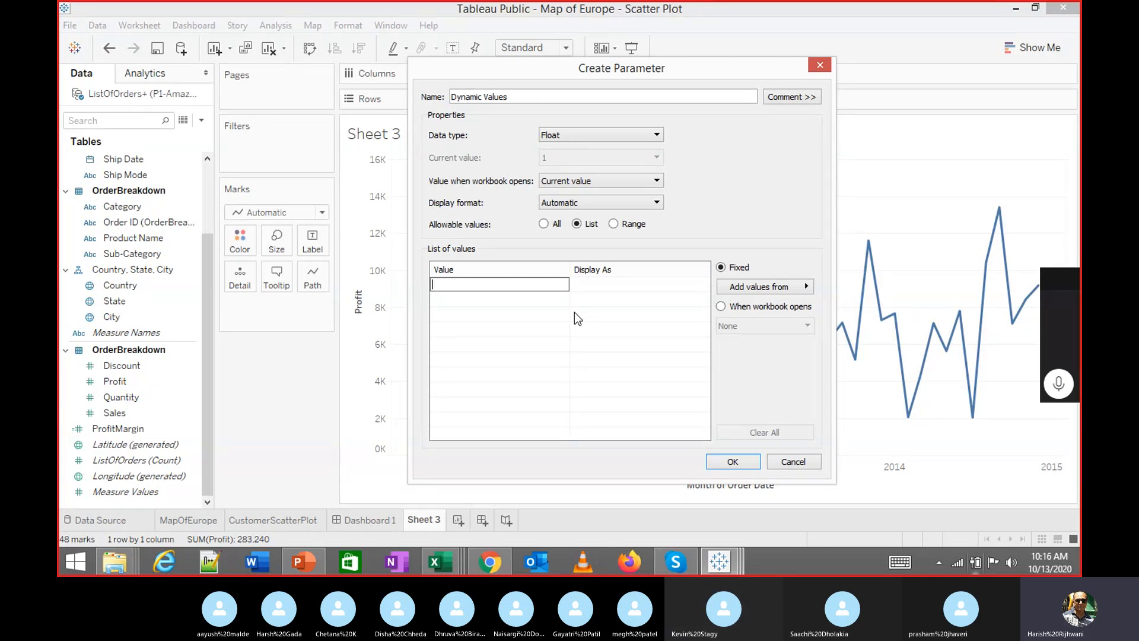
Add list values 1 displayed as Discount and 2 displayed as Profit
text(1)
key(Tab)
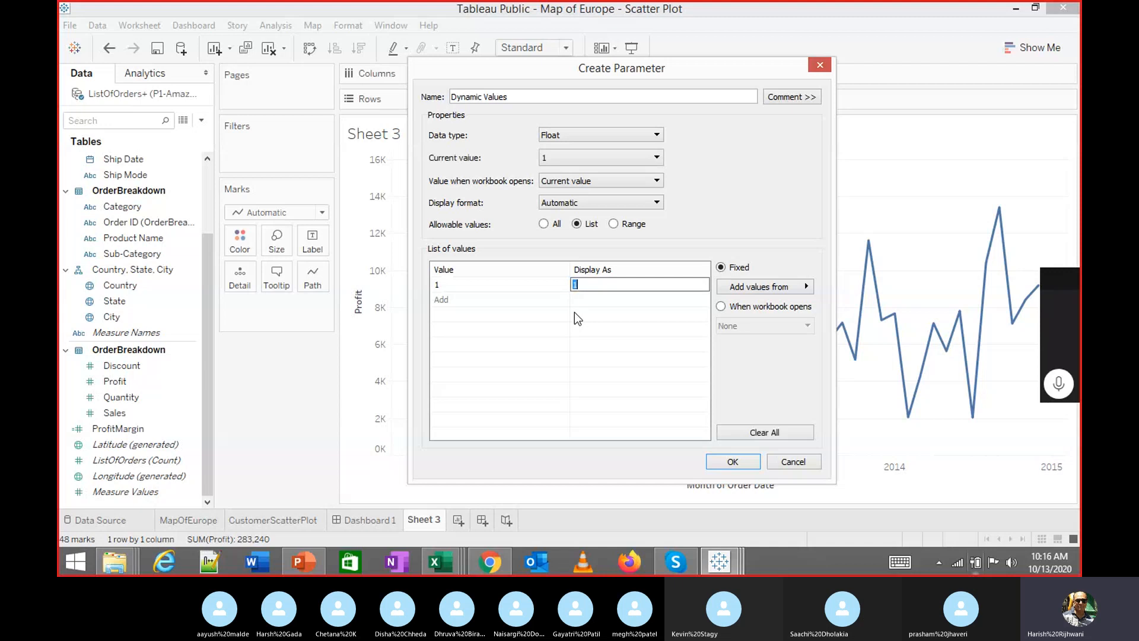
text(Discount)
key(Tab)
key(Tab)
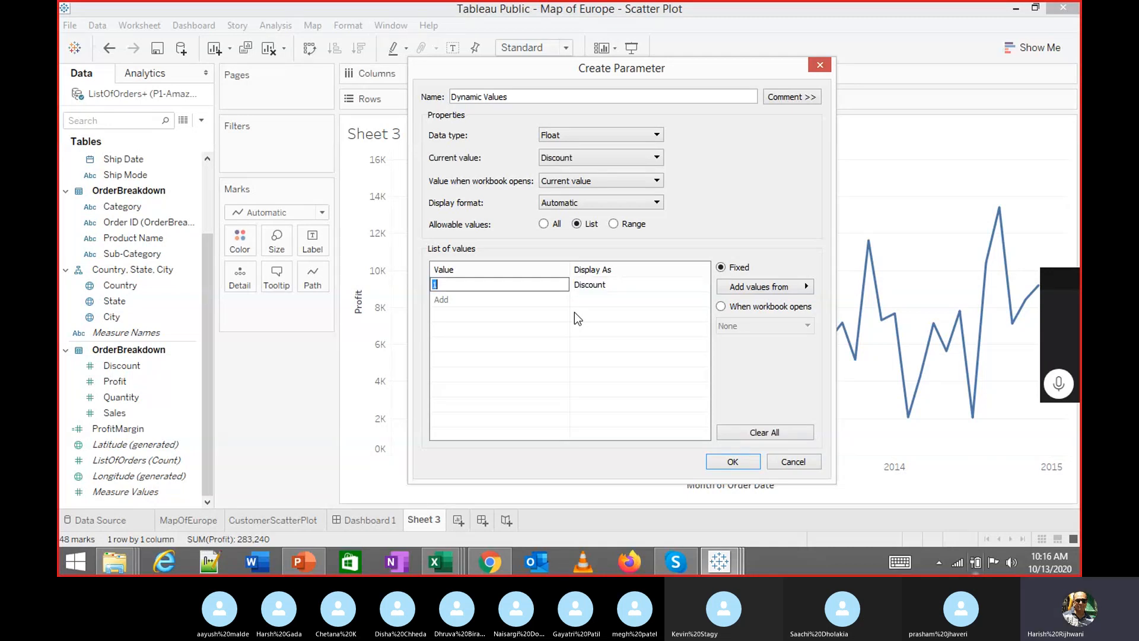
text(2)
key(Tab)
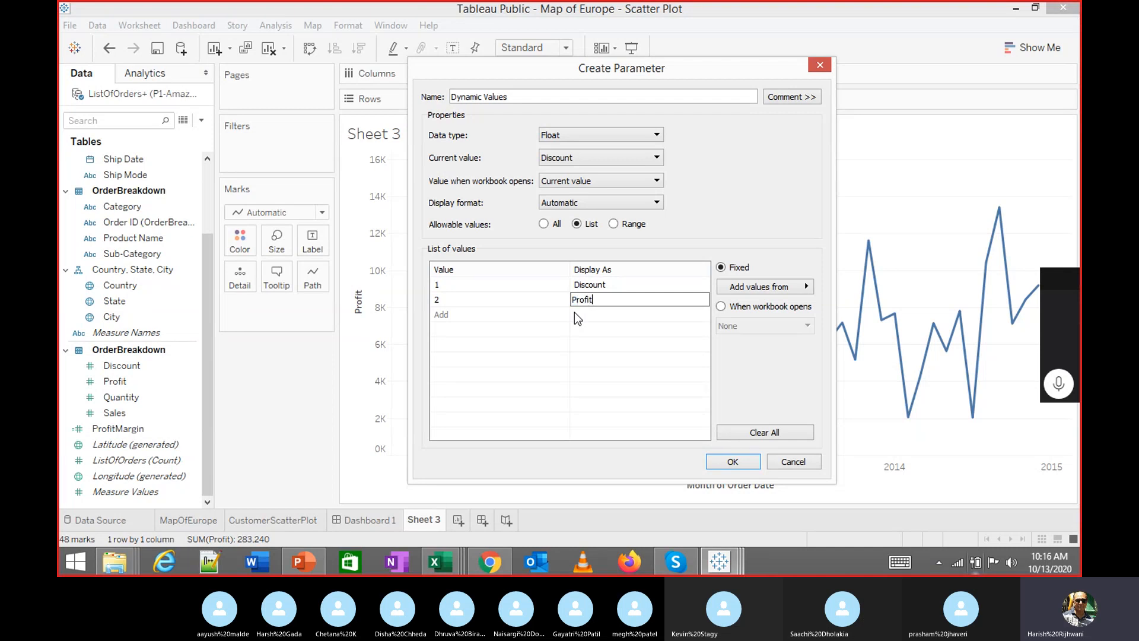
text(Profit)
key(Tab)
key(Tab)
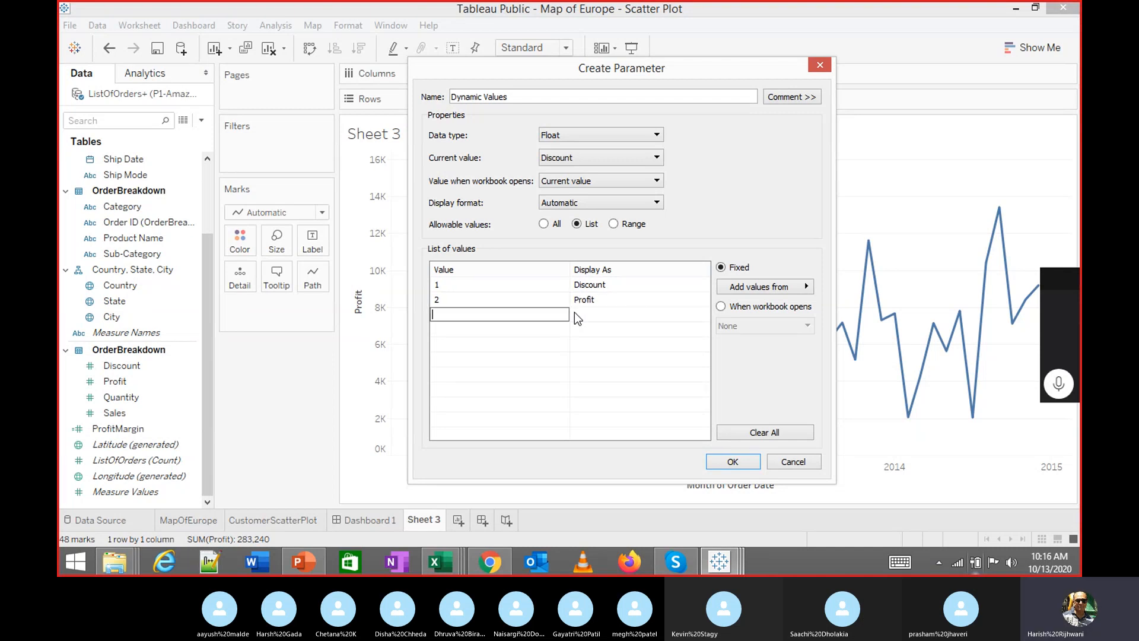
Add 3 as Quantity and 4 as Sales, then create the parameter
text(3)
key(Tab)
text(Quantity)
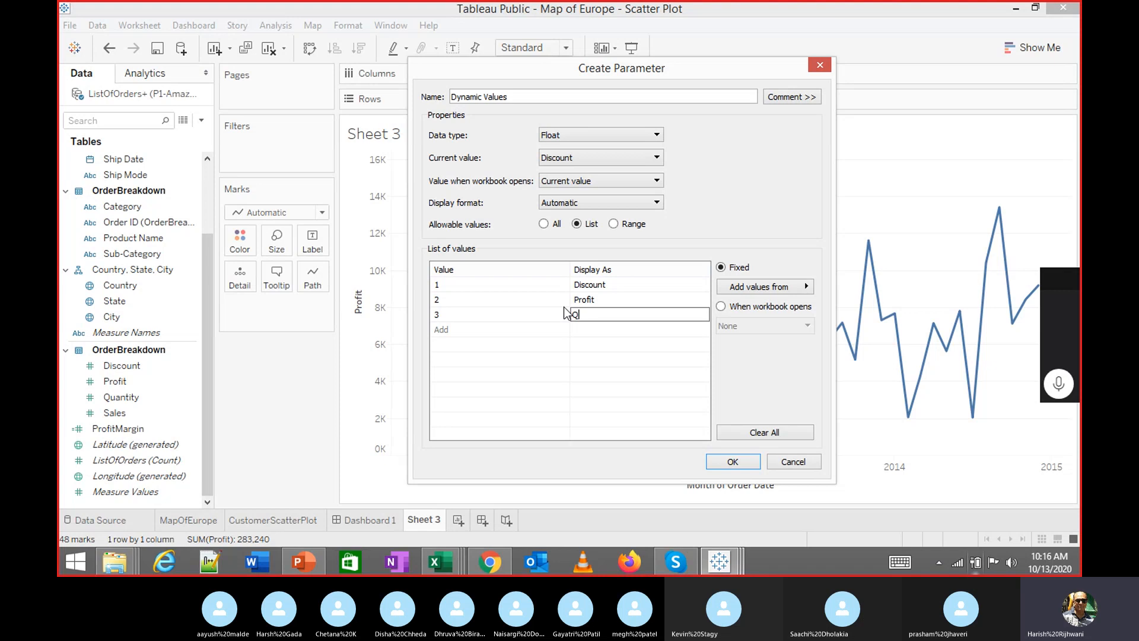
key(Tab)
key(Tab)
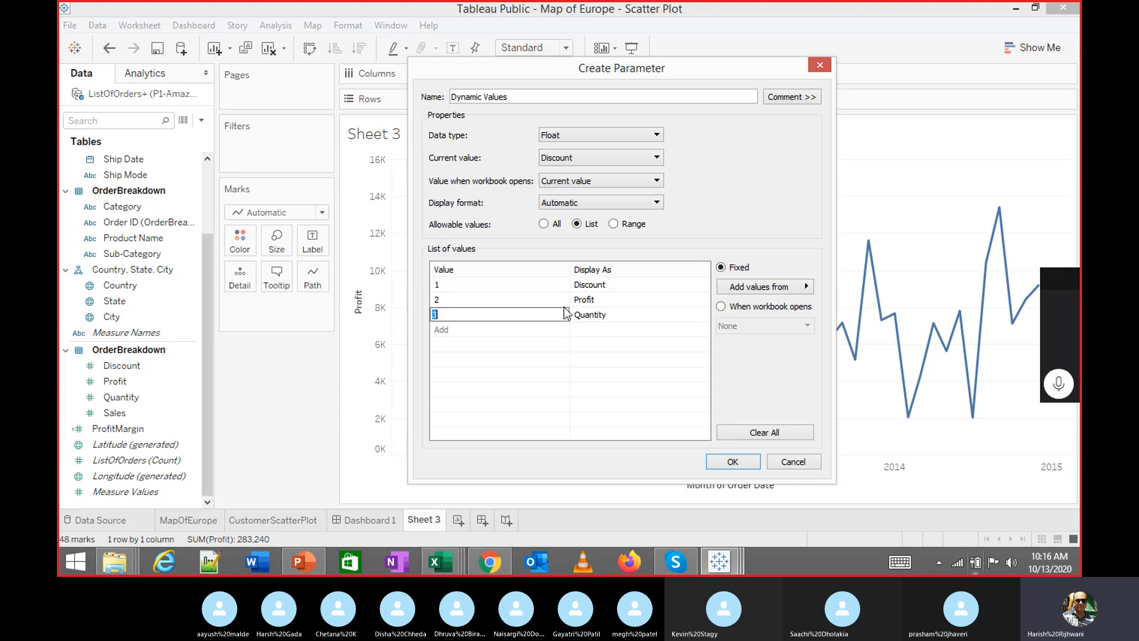
text(4)
key(Tab)
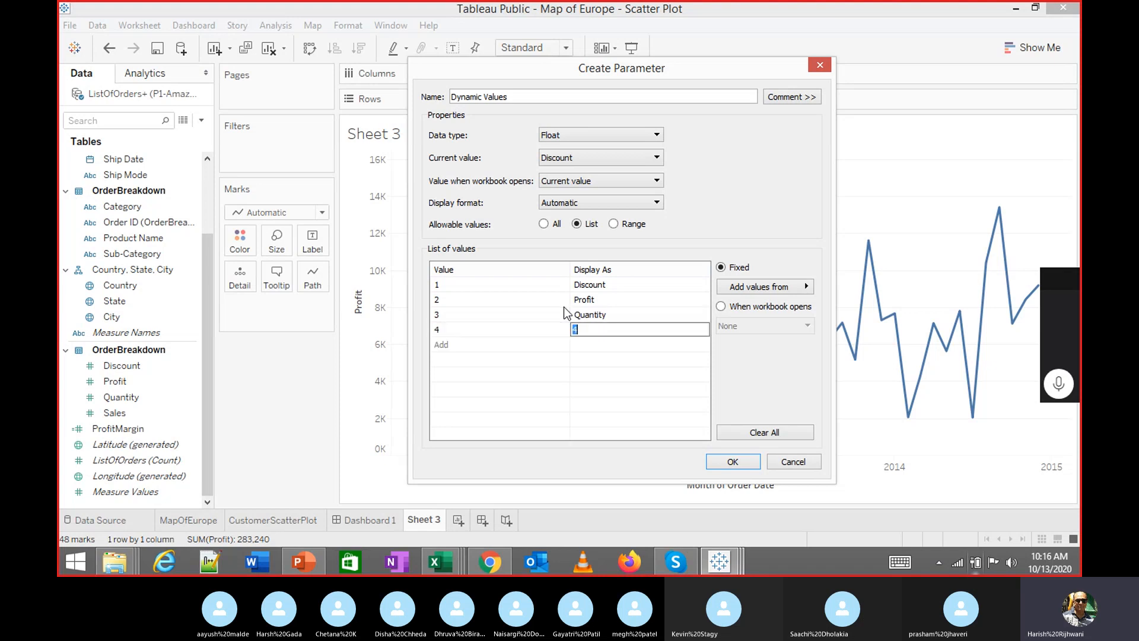
text(Sales)
drag(655, 67, 667, 57)
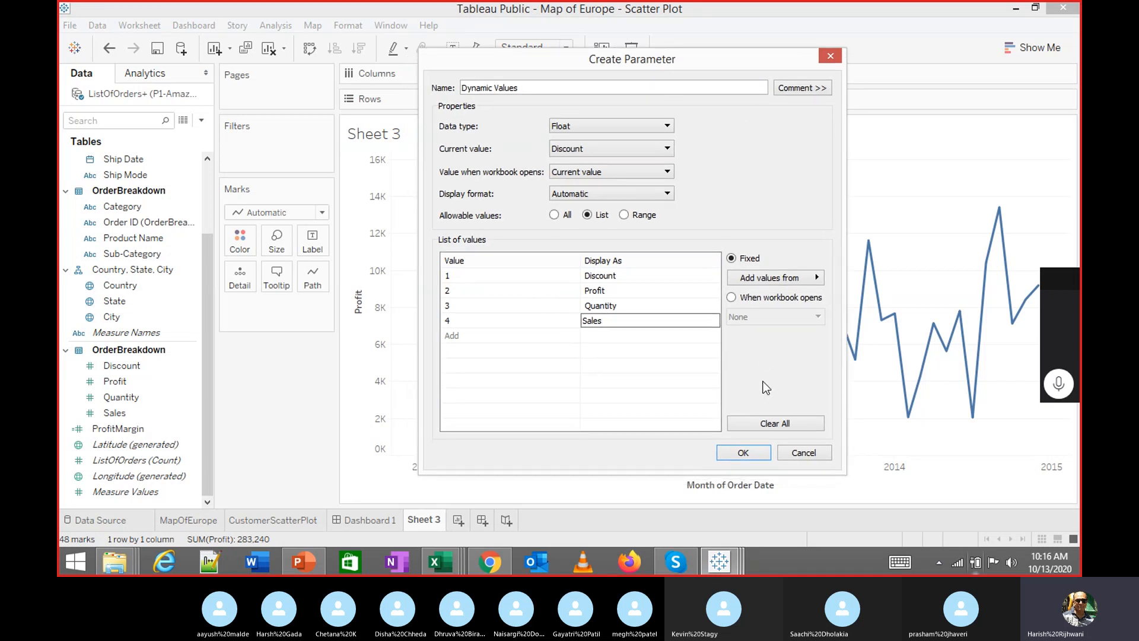
click(730, 456)
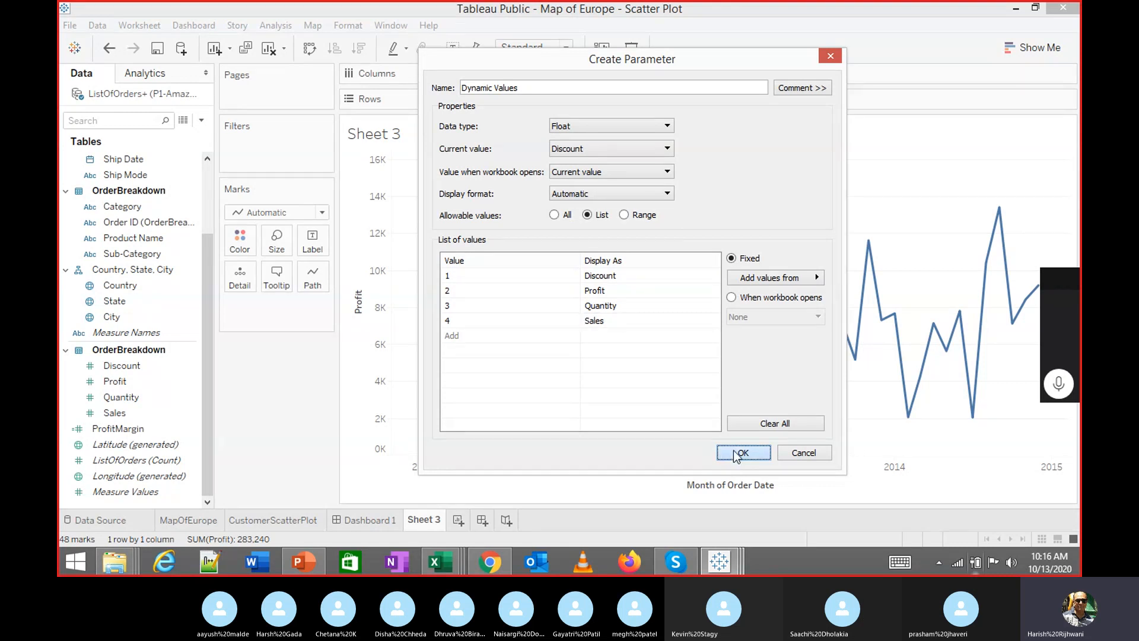
Open from Tableau Public, signing in with the account e-mail and password
click(69, 25)
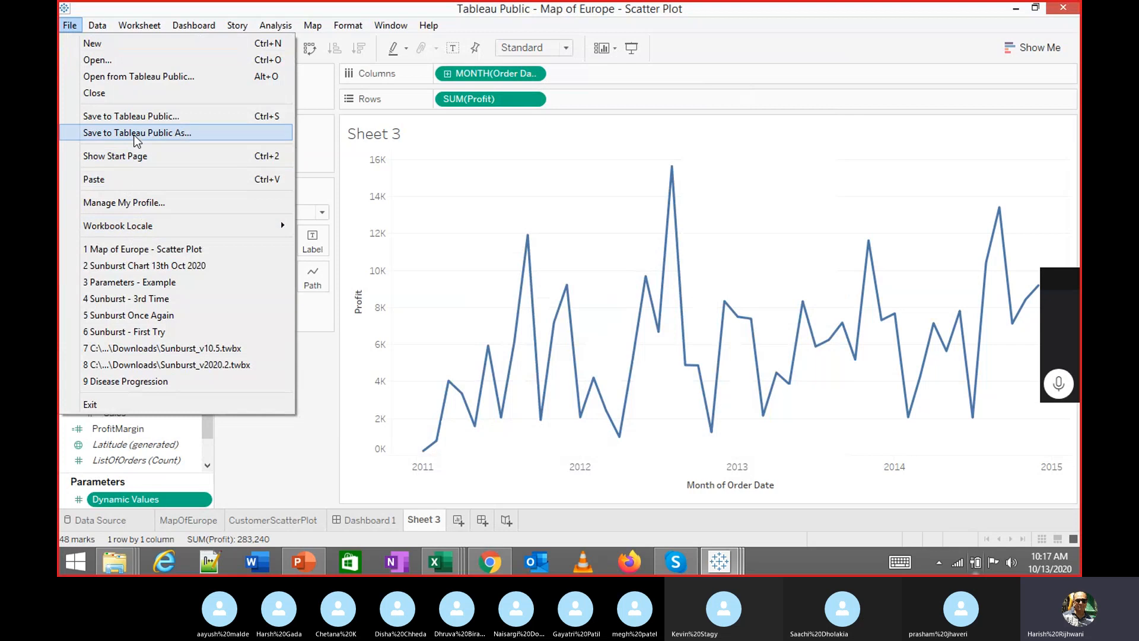
click(127, 79)
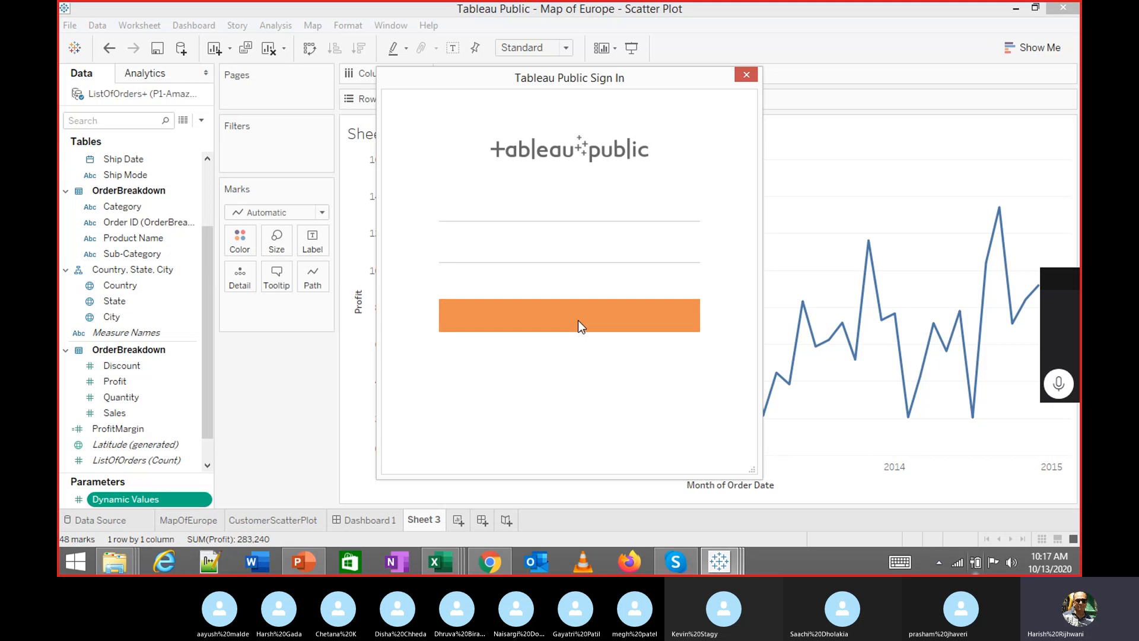
click(522, 213)
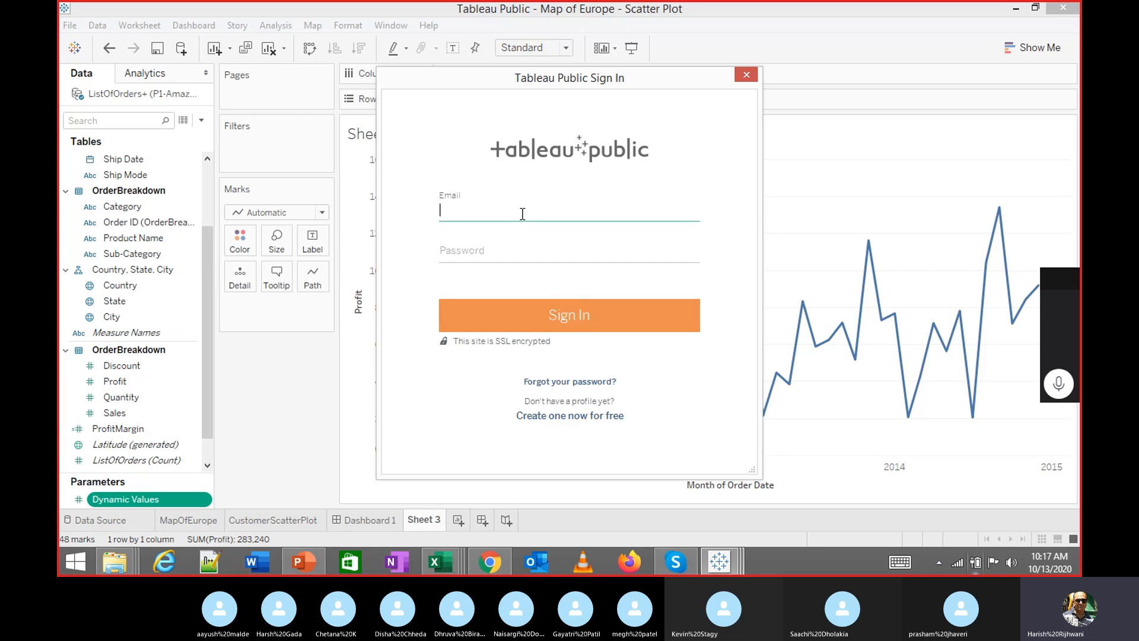
key(Tab)
text(********)
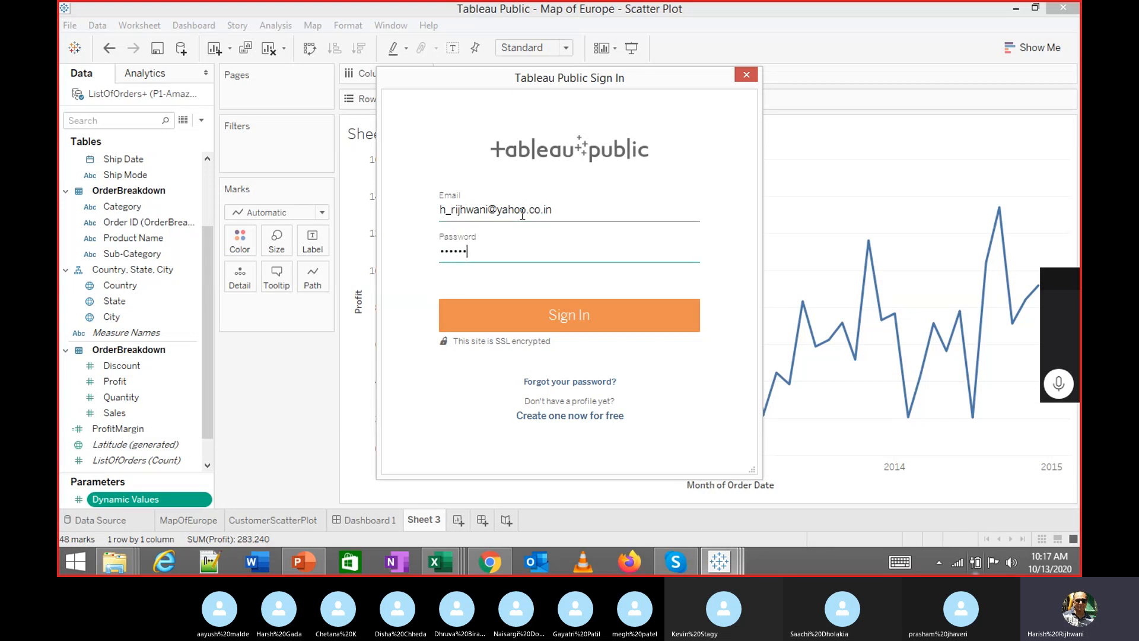
key(ctrl+a)
text(************)
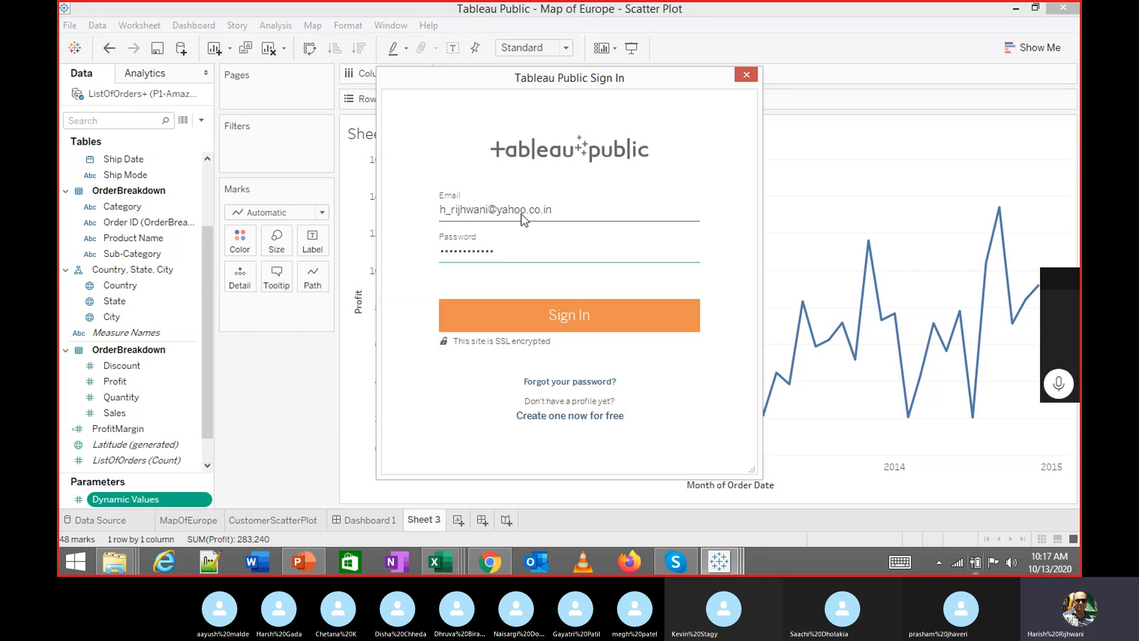
key(Return)
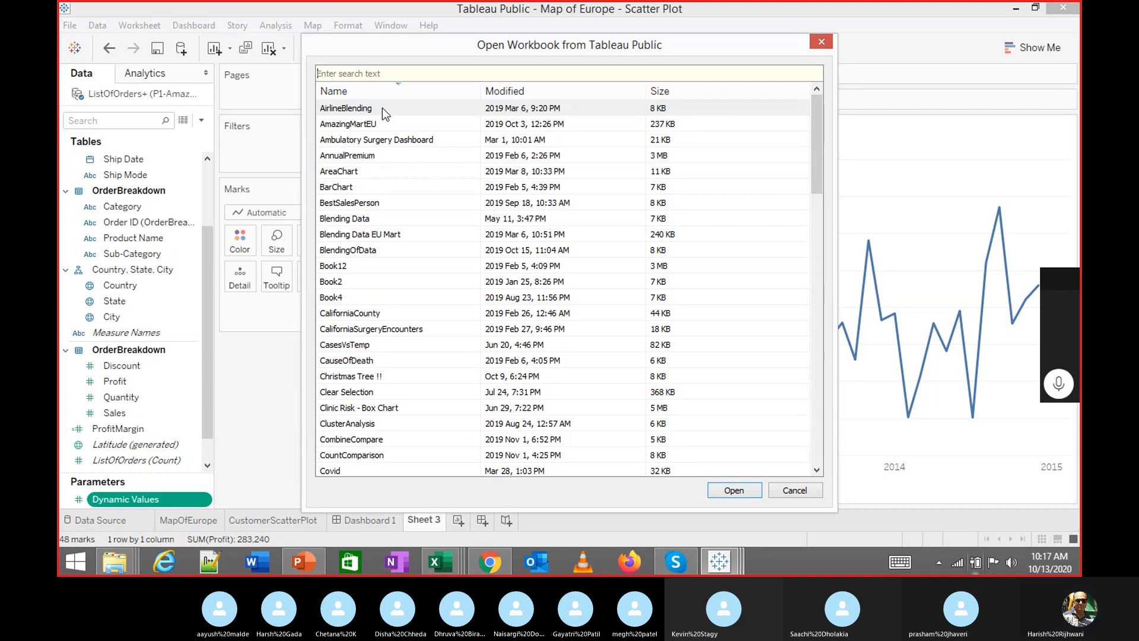
Search 'pa' and open the Parameters - Example workbook
text(pa)
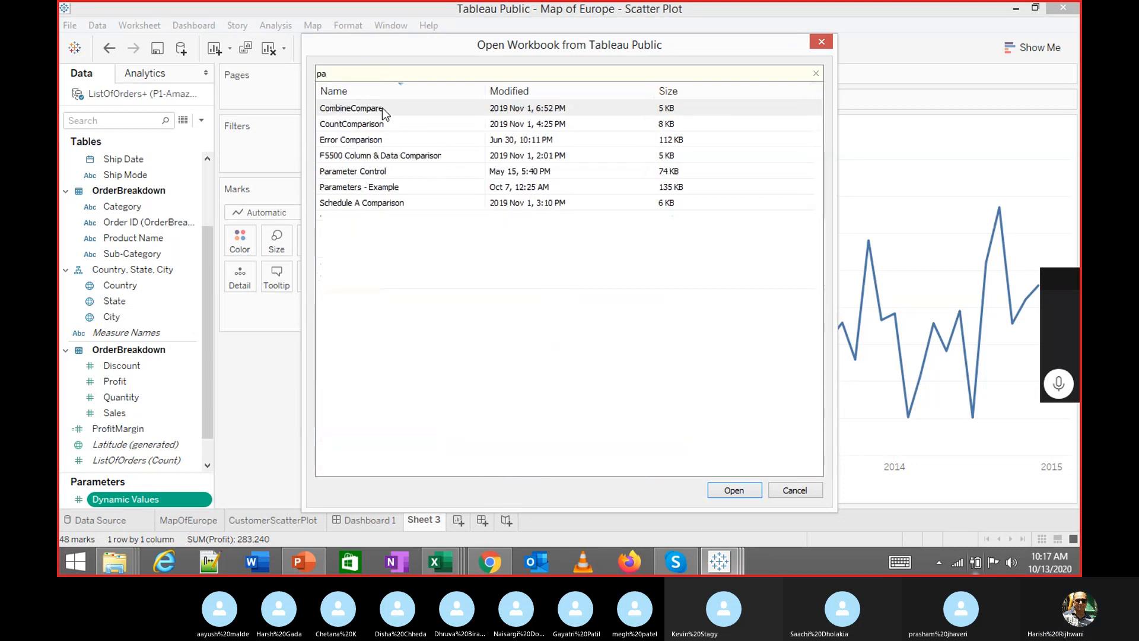
click(380, 187)
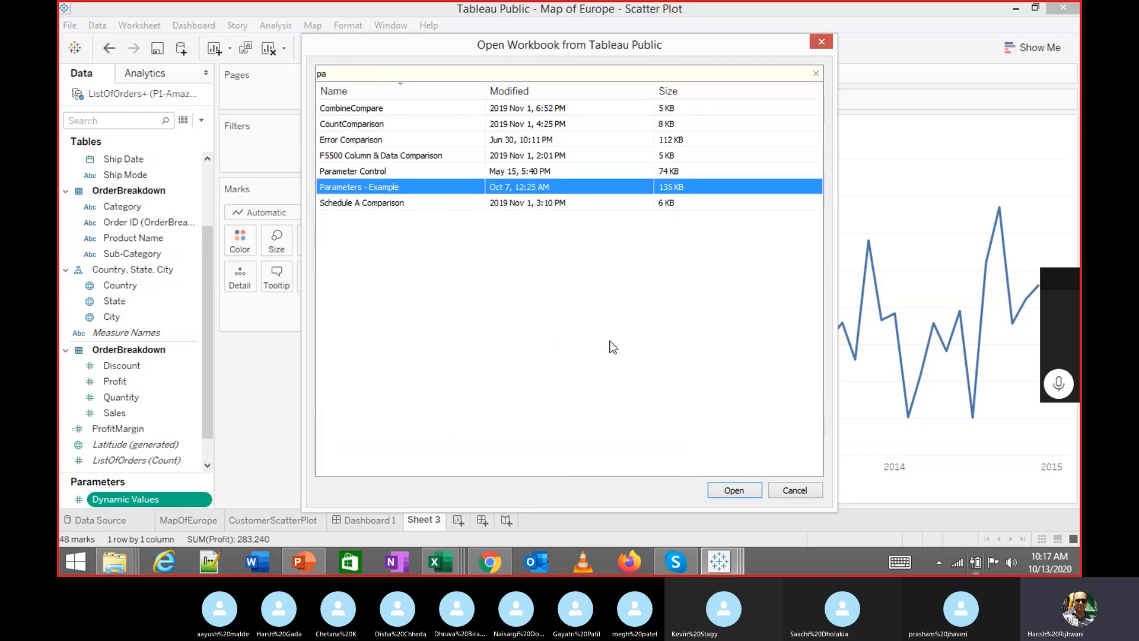
click(738, 490)
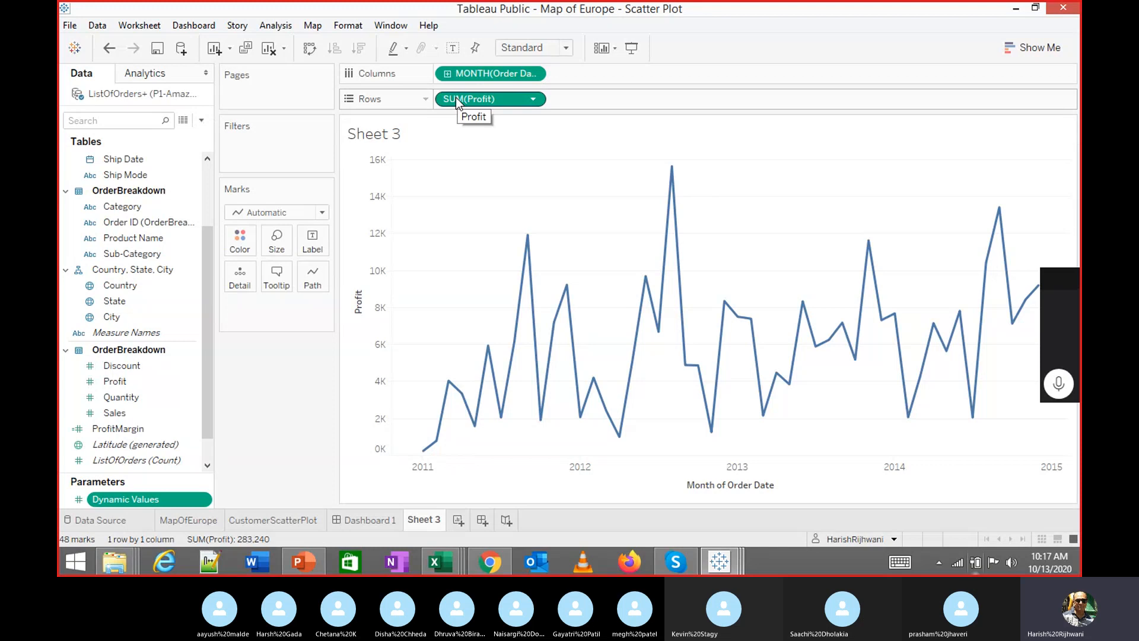
key(ctrl+n)
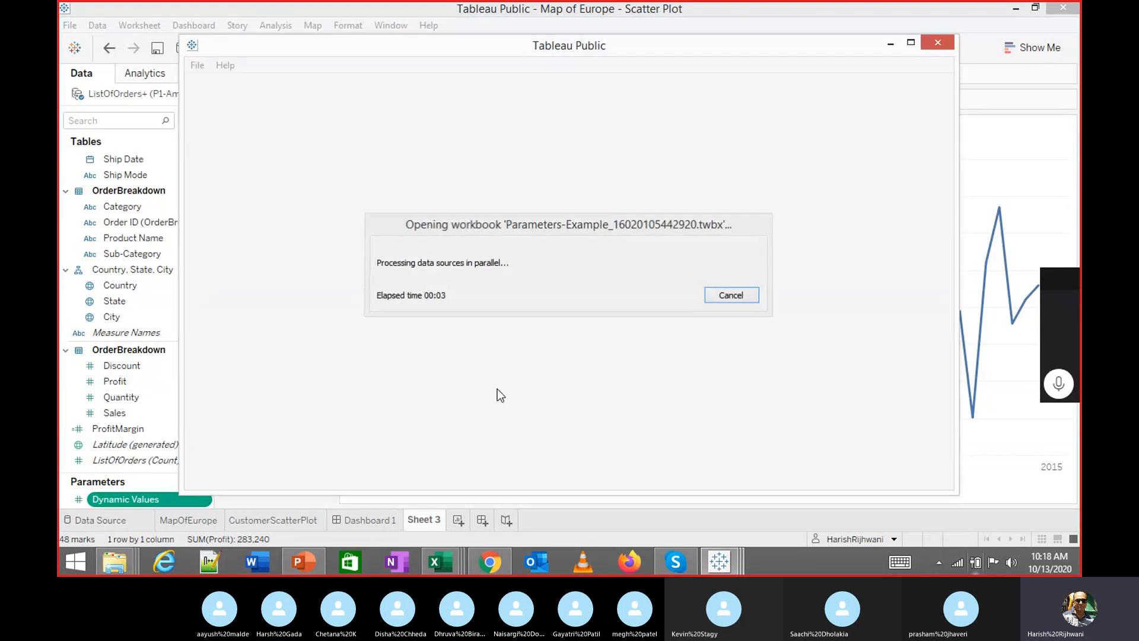
Show the Dynamic Values parameter control on Sheet 3
click(205, 502)
right_click(205, 503)
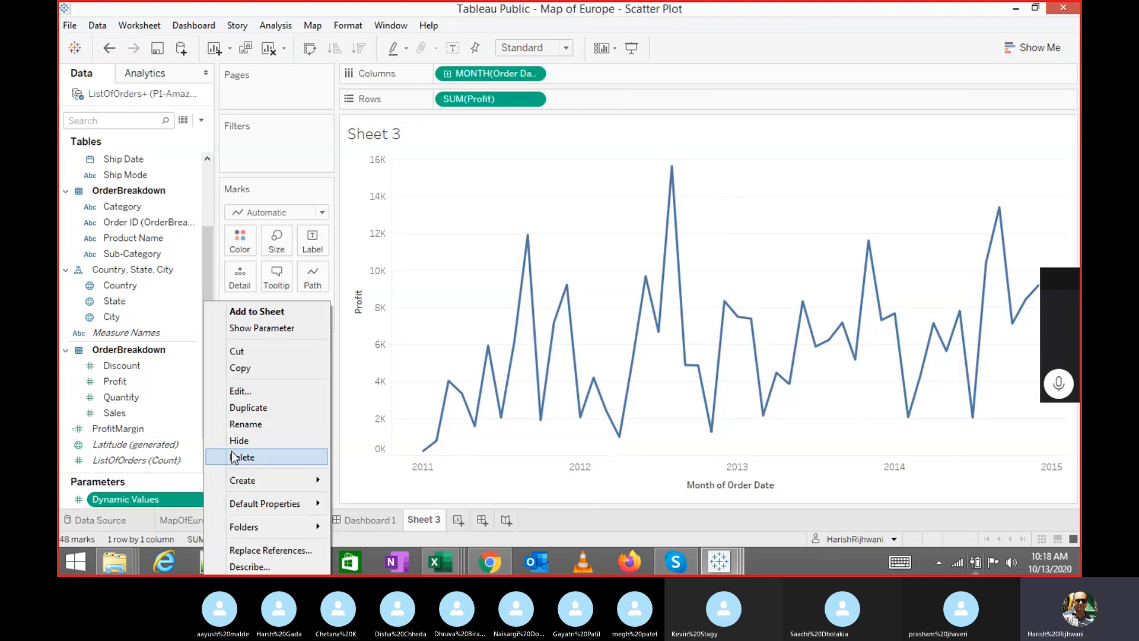
click(263, 327)
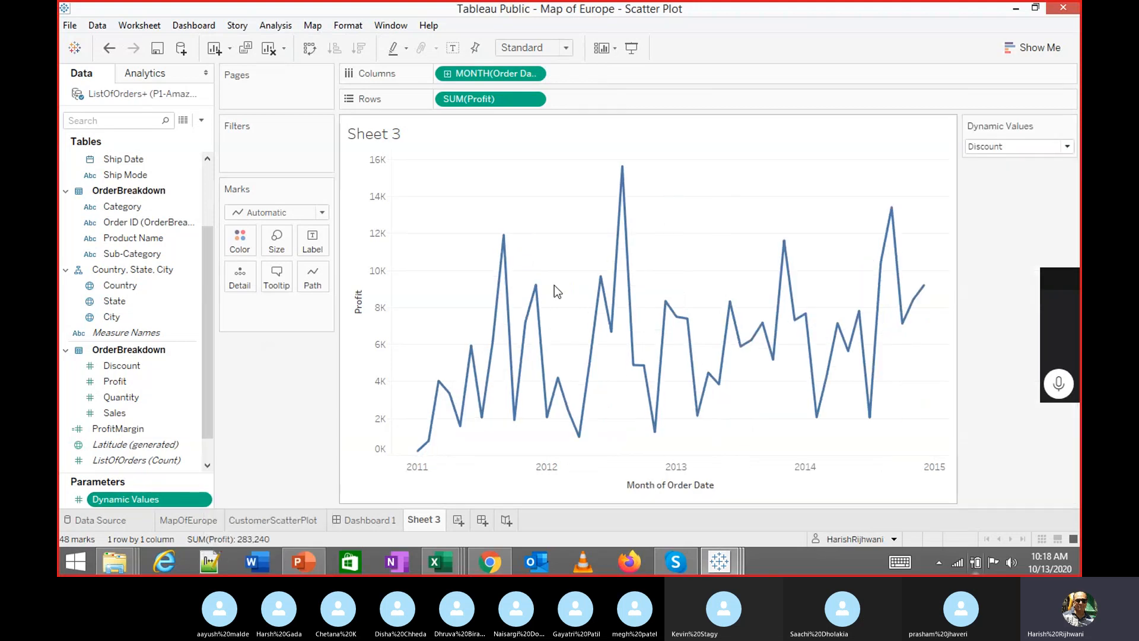
Cycle Dynamic Values through Profit, Quantity and Sales, then back to Discount
click(1065, 147)
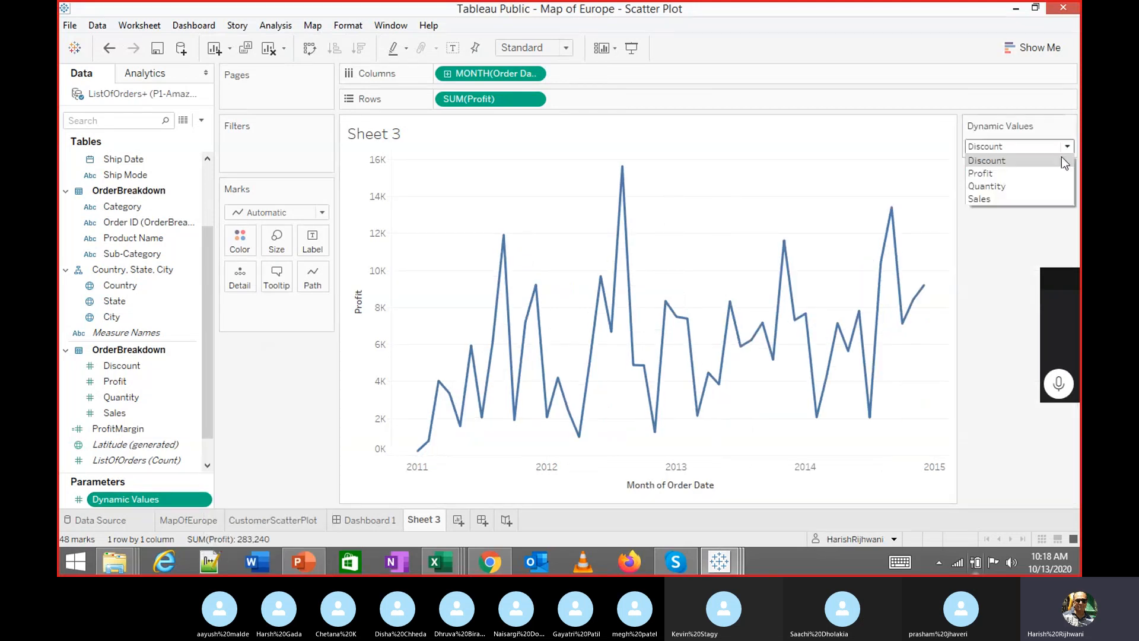
click(1024, 177)
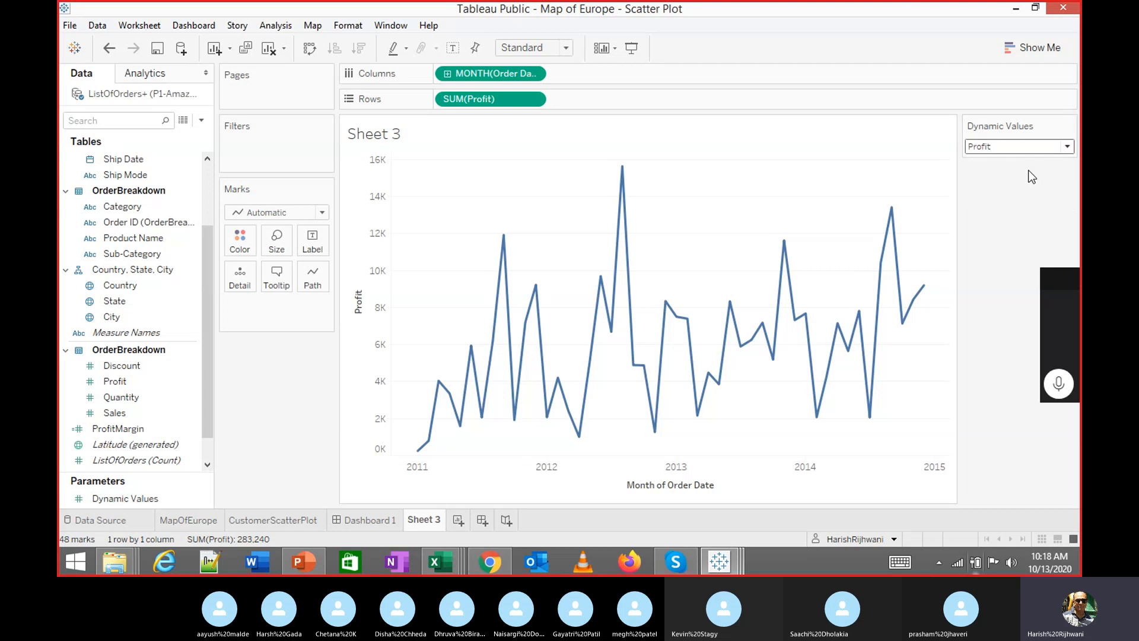
click(1065, 146)
click(1021, 187)
click(1015, 147)
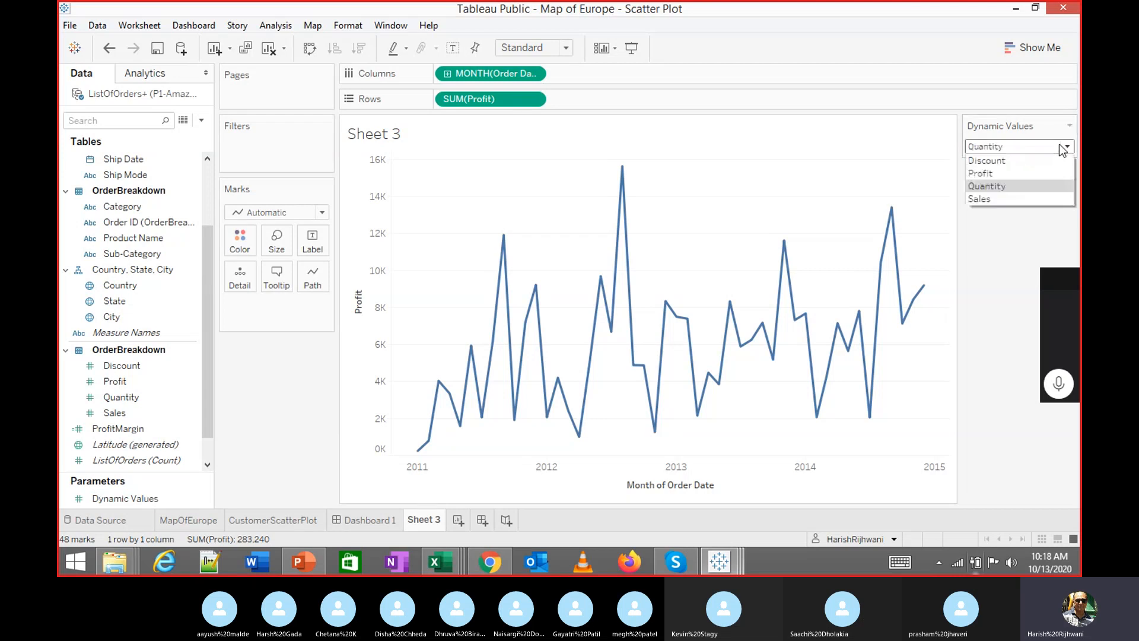
click(1018, 197)
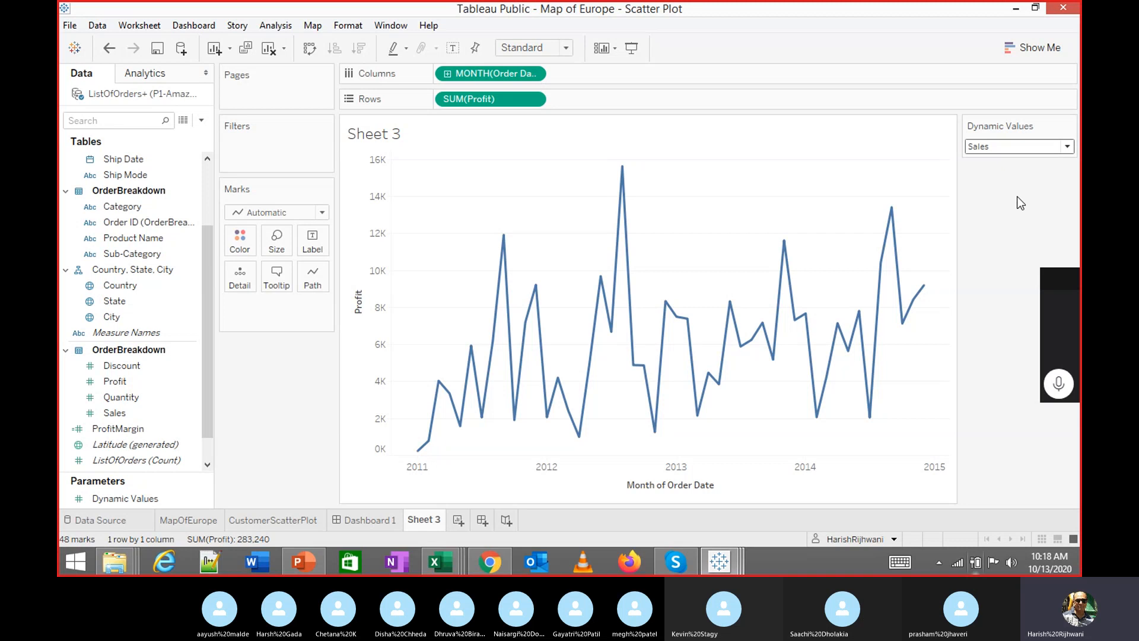
click(1015, 148)
click(1006, 168)
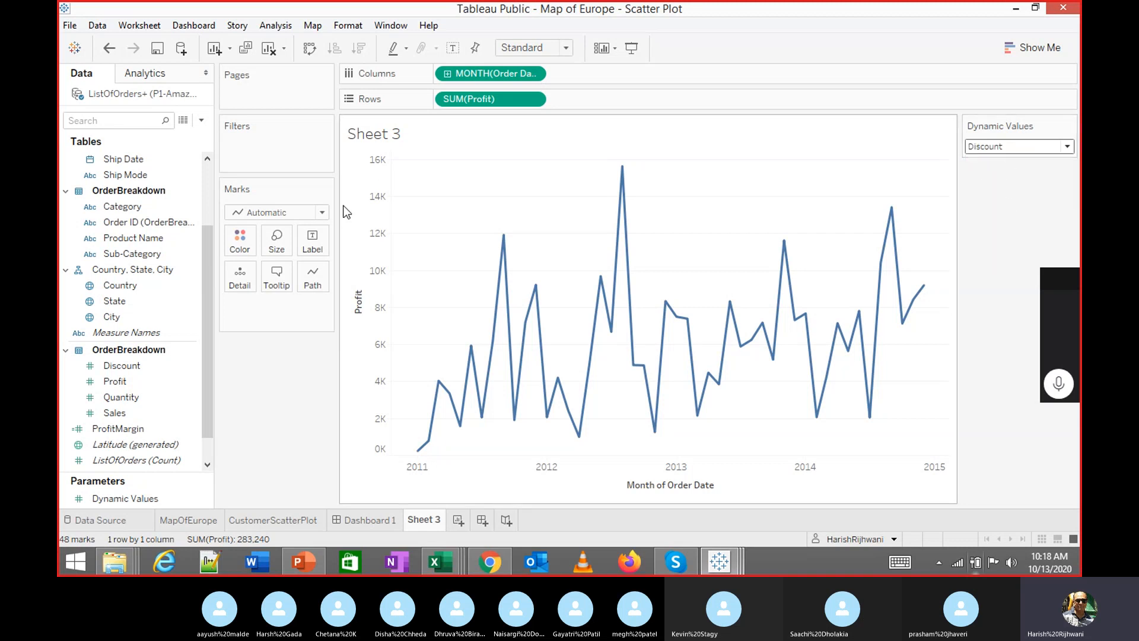
click(202, 122)
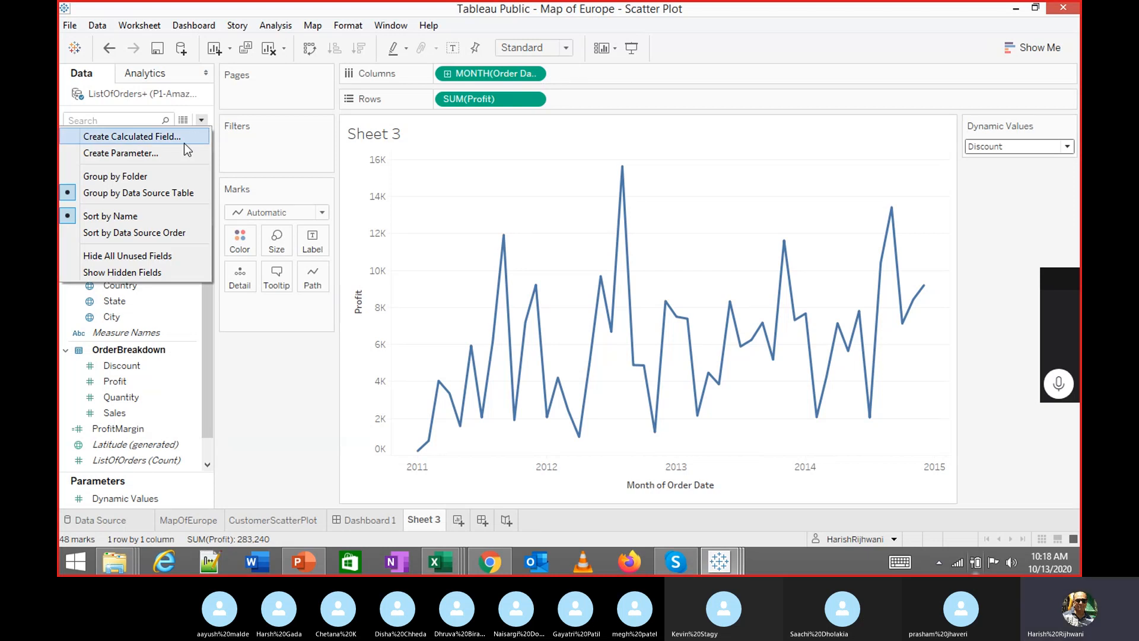
Create a calculated field named 'Values' beginning CASE [Dynamic Values]
key(Escape)
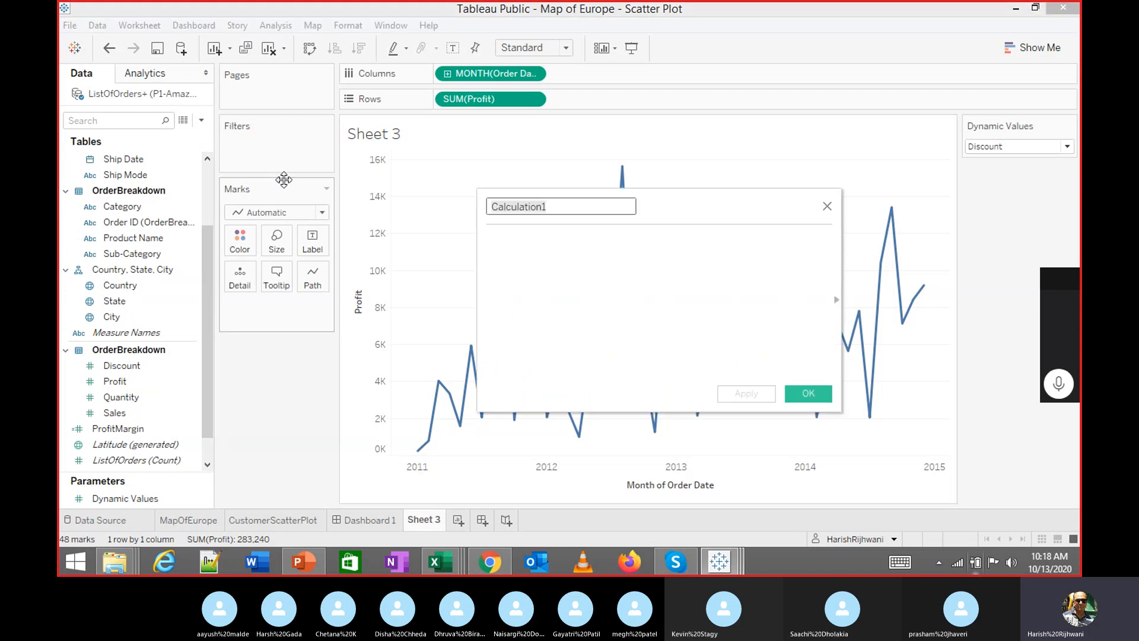
text(Values)
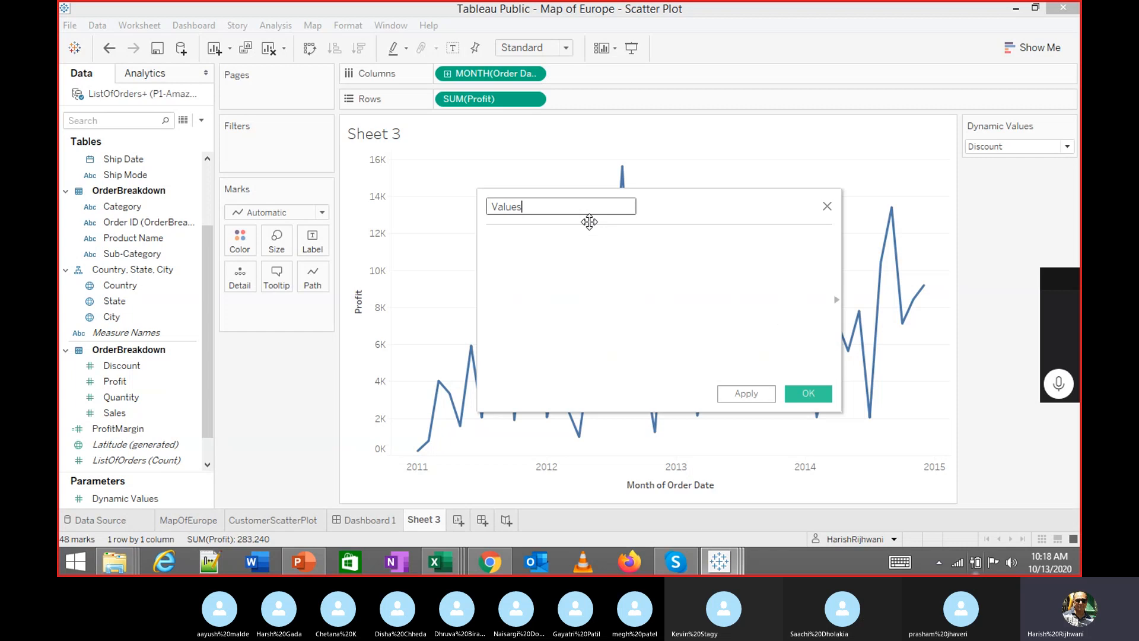
key(Tab)
text(case)
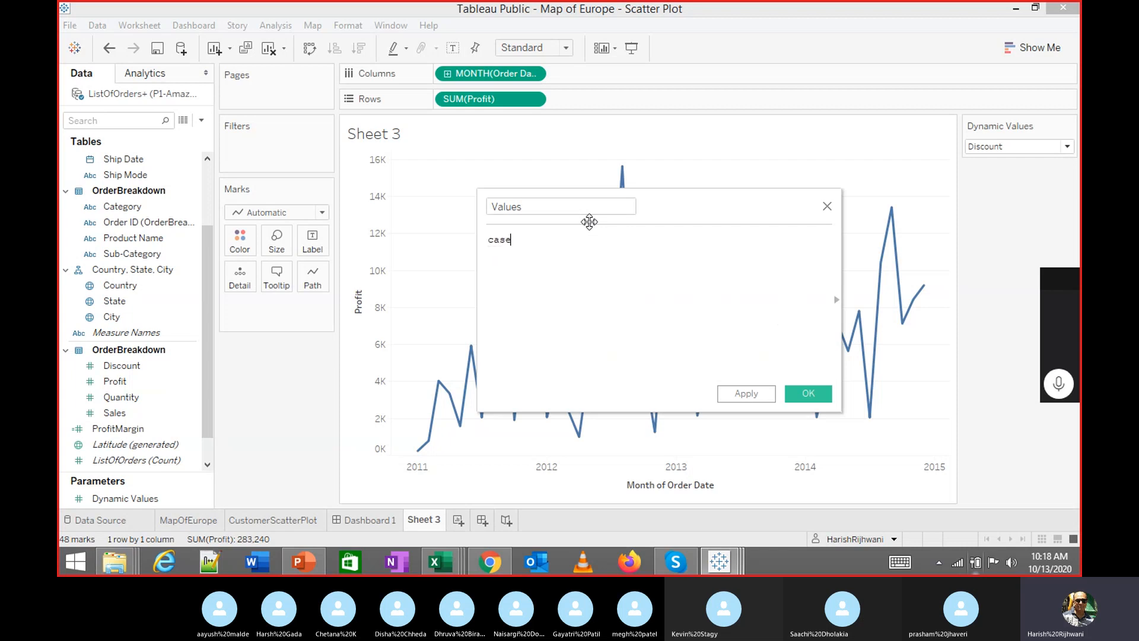
key(Tab)
key(BackSpace)
key(BackSpace)
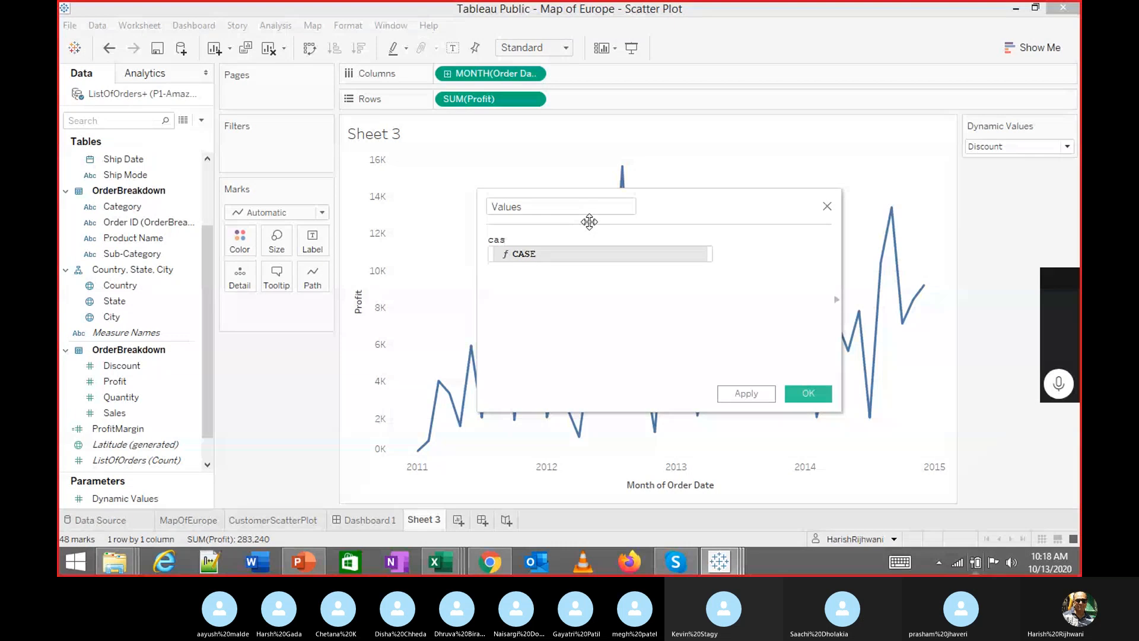
key(Return)
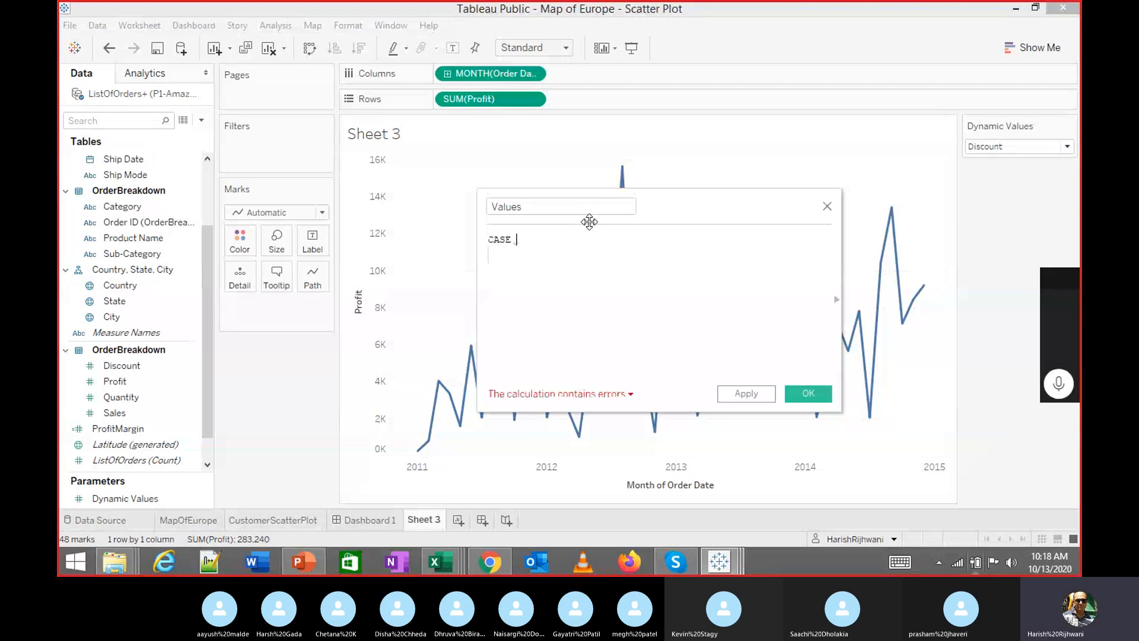
text(dyn)
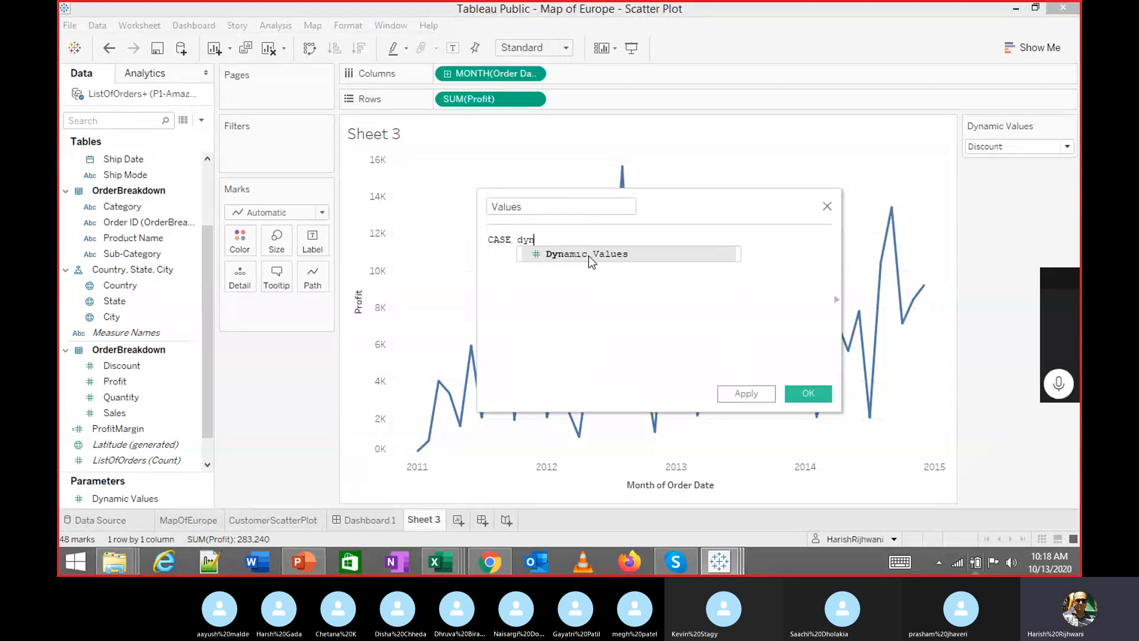
key(Return)
key(Return)
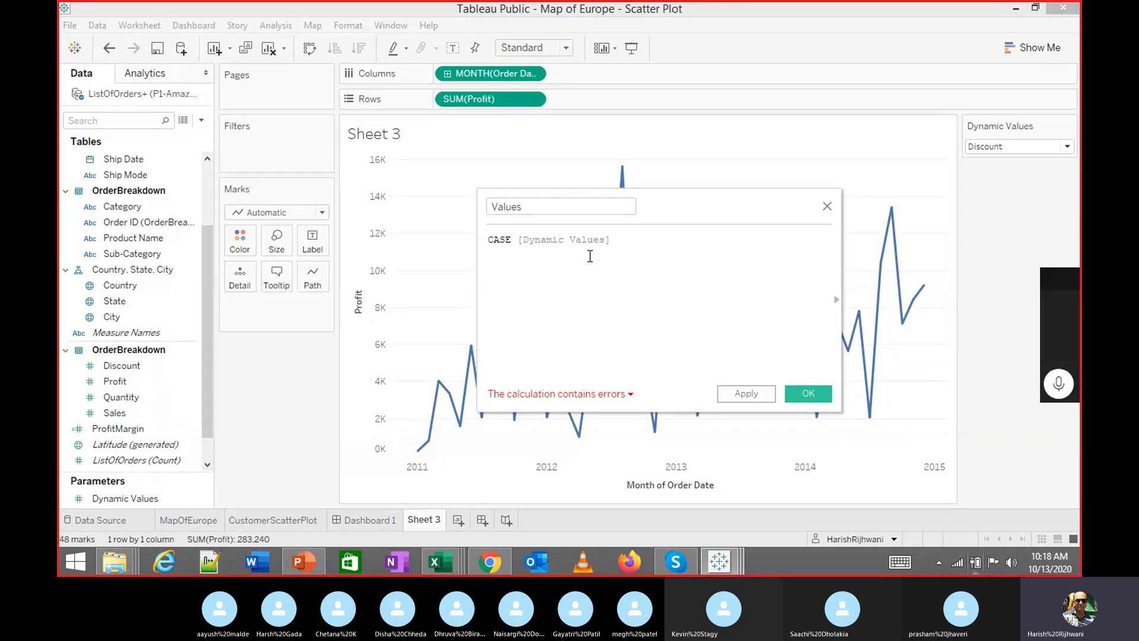
Map cases 1, 2 and 3 to [Discount], [Profit] and [Quantity]
text(when 1 )
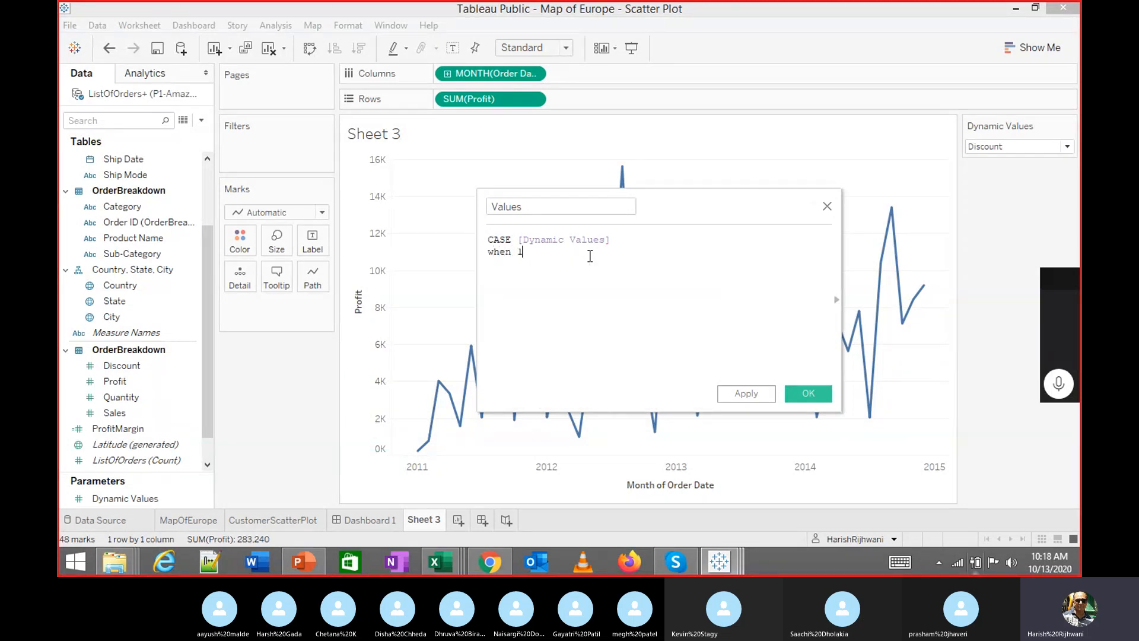
text(then )
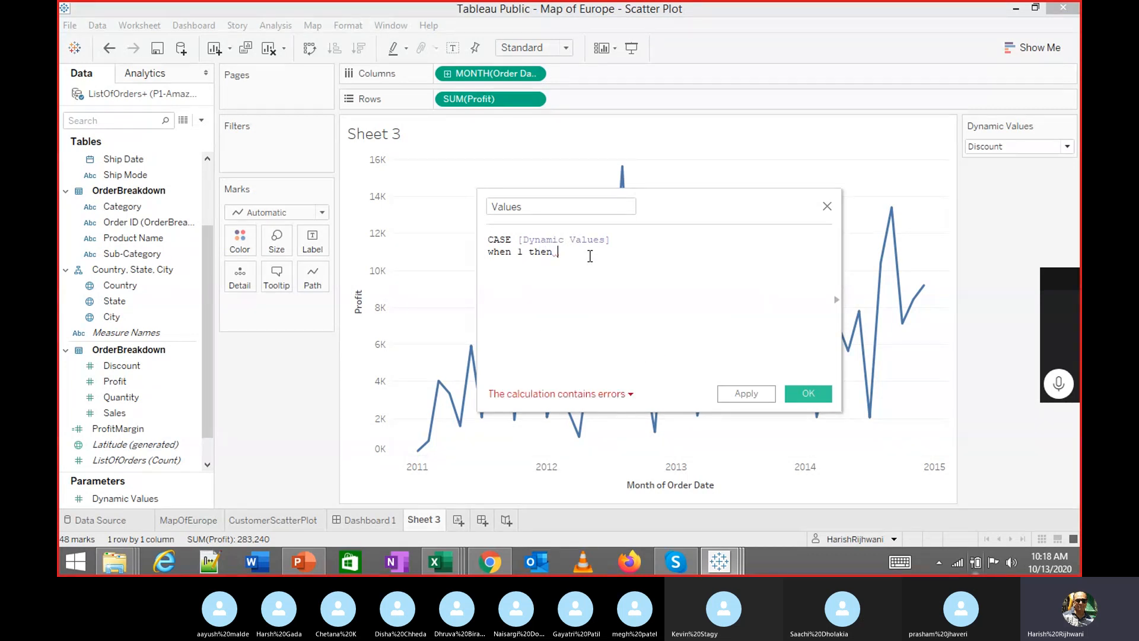
text([Dis)
key(Return)
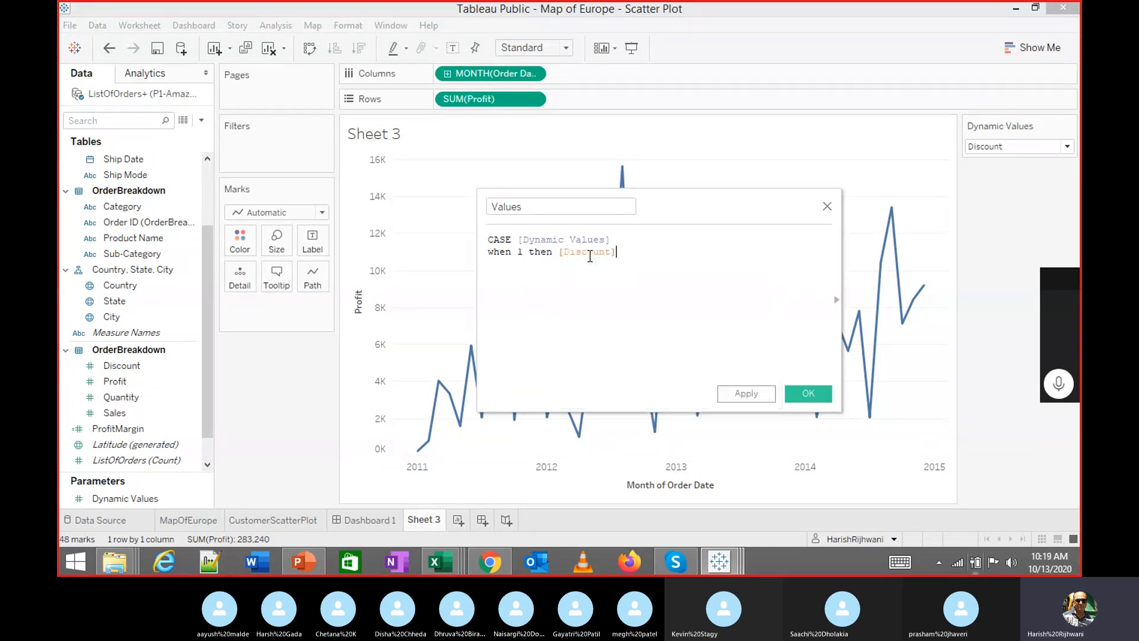
text(when 2)
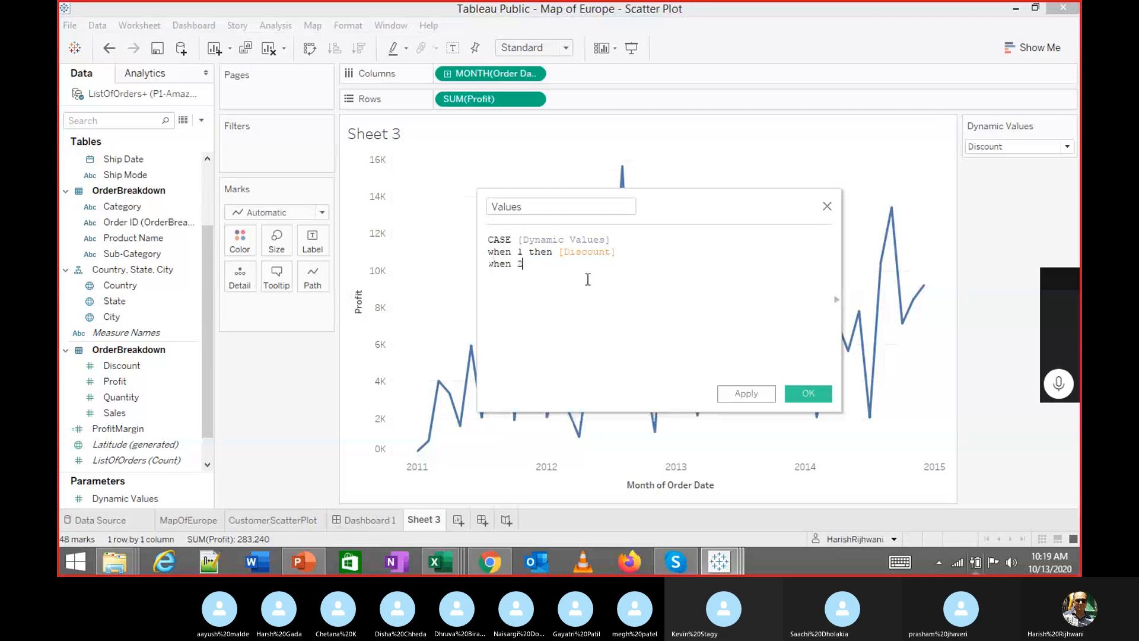
text( then )
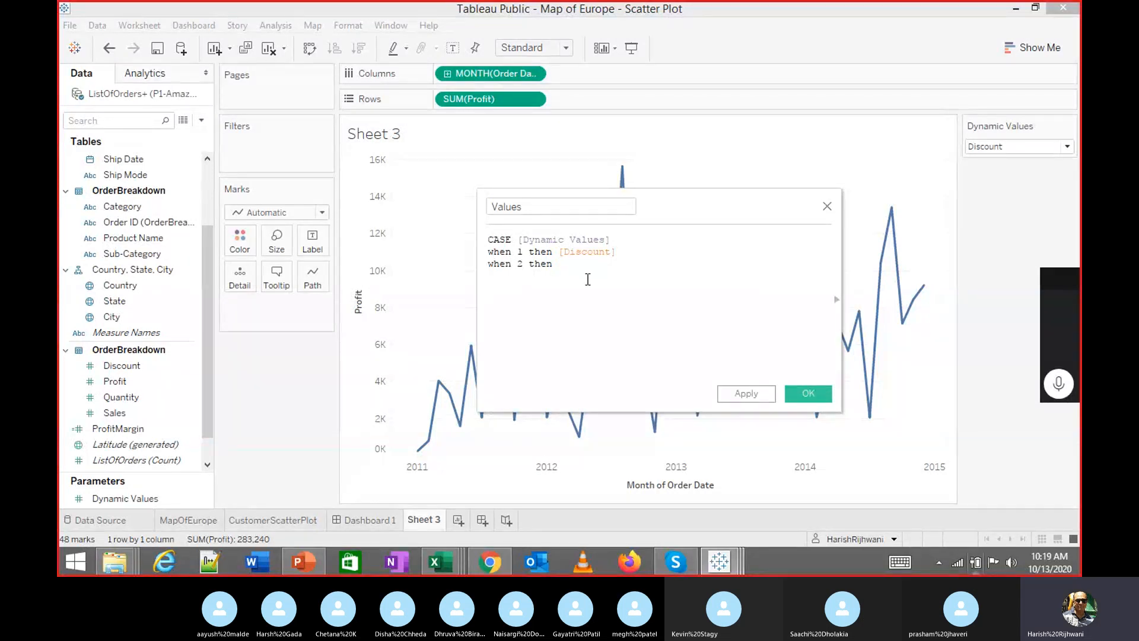
text([Pro)
key(Down)
key(Return)
key(Return)
text(when )
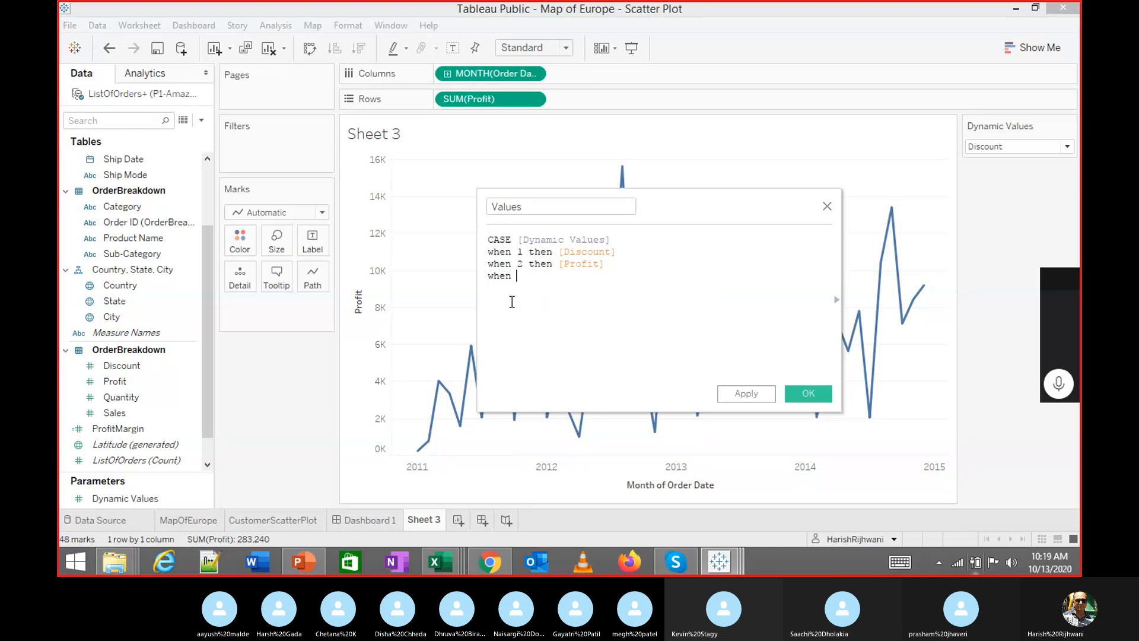
text(3 t)
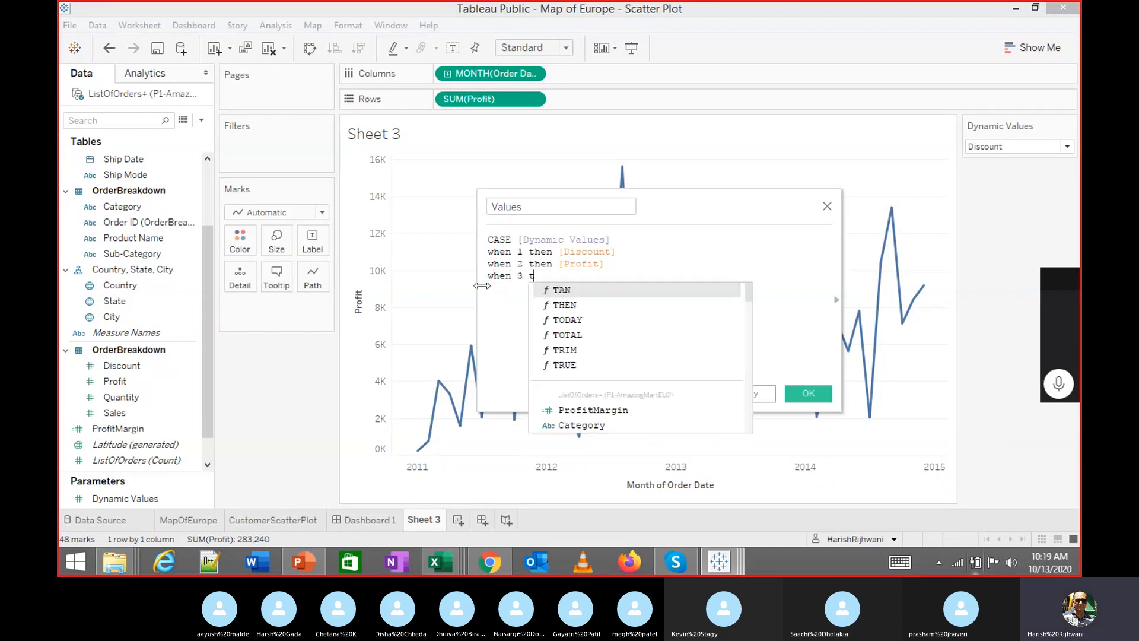
text(hen )
text([qua)
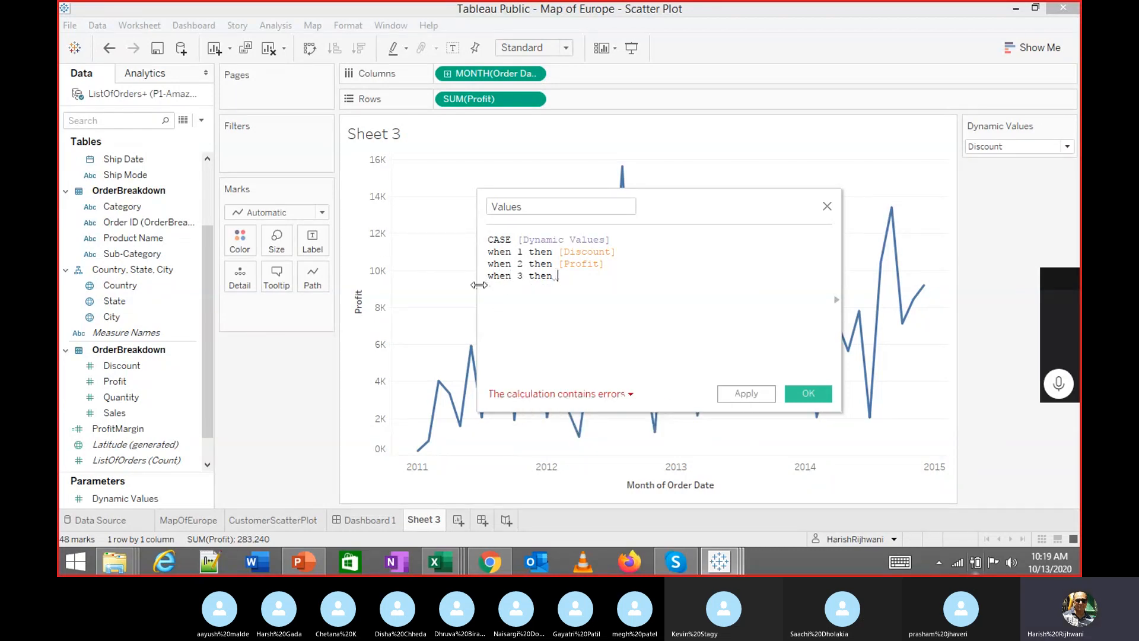
key(Return)
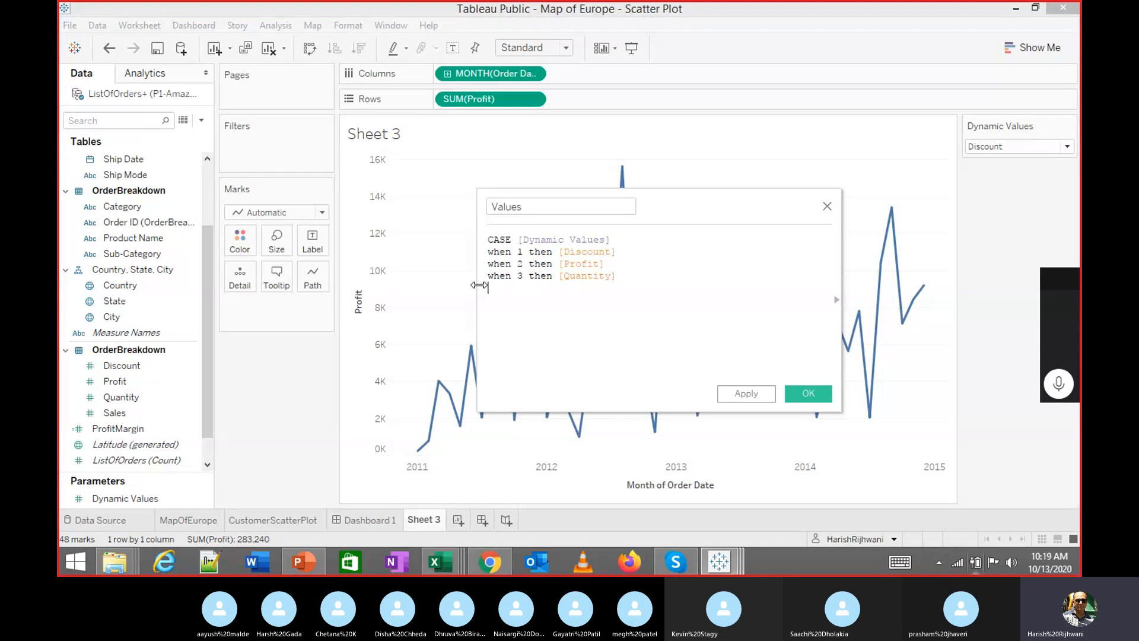
Add 'when 4 then [Sales]', close with END, and select the whole formula
key(Return)
text(when 4 then [Sale)
key(Return)
text(end)
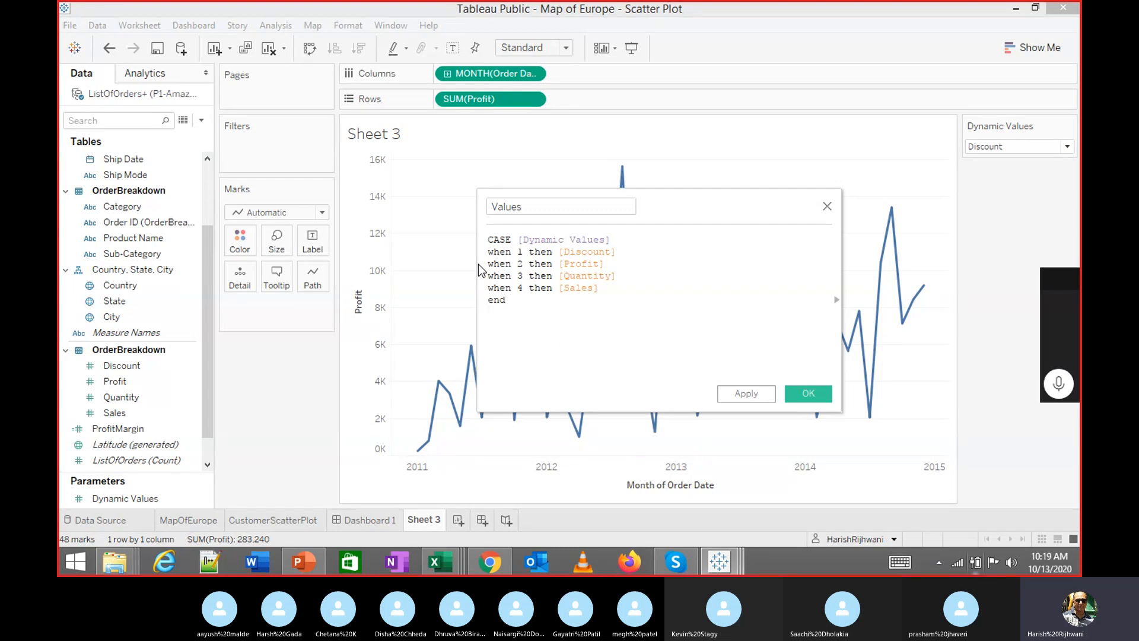
key(Return)
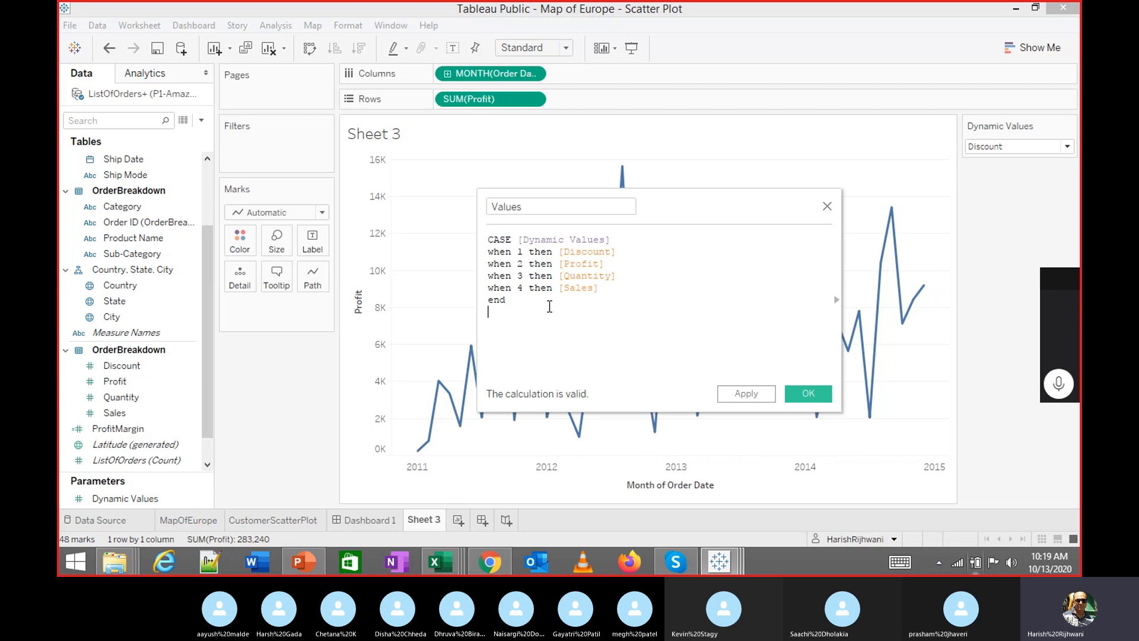
click(1006, 149)
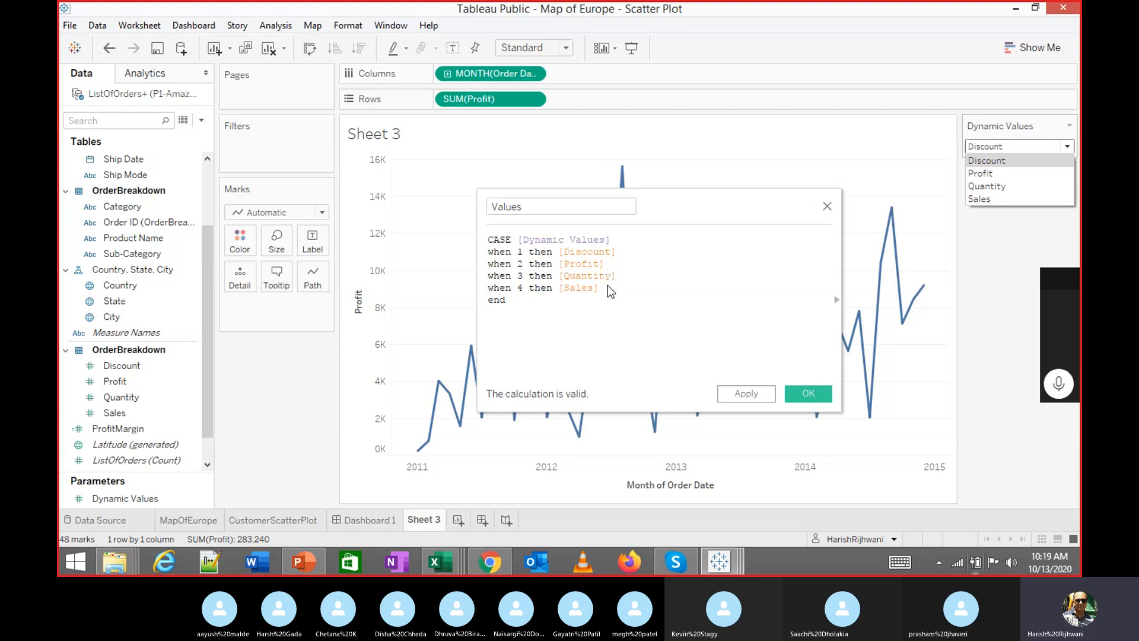
click(589, 318)
drag(580, 318, 457, 226)
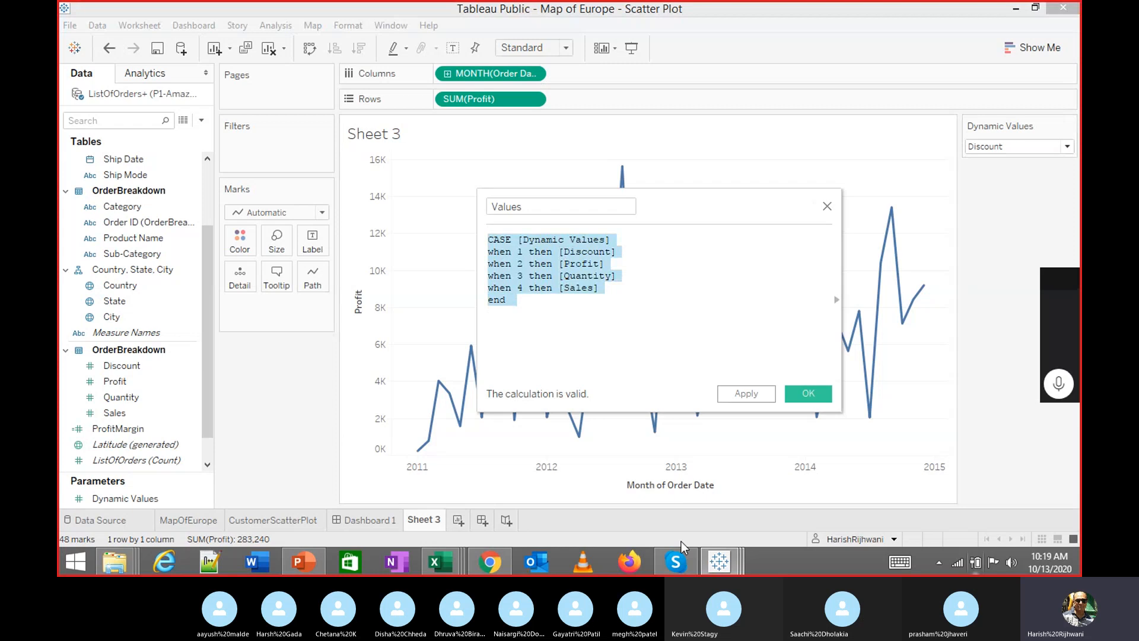
Paste the copied CASE formula into the Skype call chat and send it
click(675, 561)
click(895, 515)
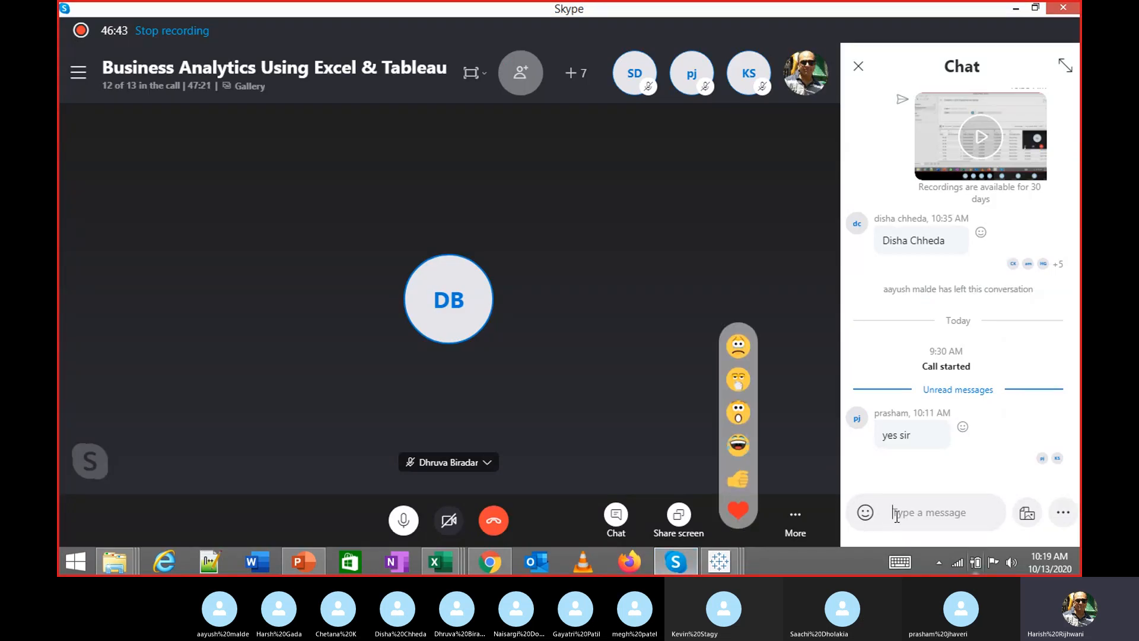
text(CASE [Dynamic Value] when 1 then [Discount] when 2 then [Profit] when 3 then [Quantity] when 4 then [Sales] END)
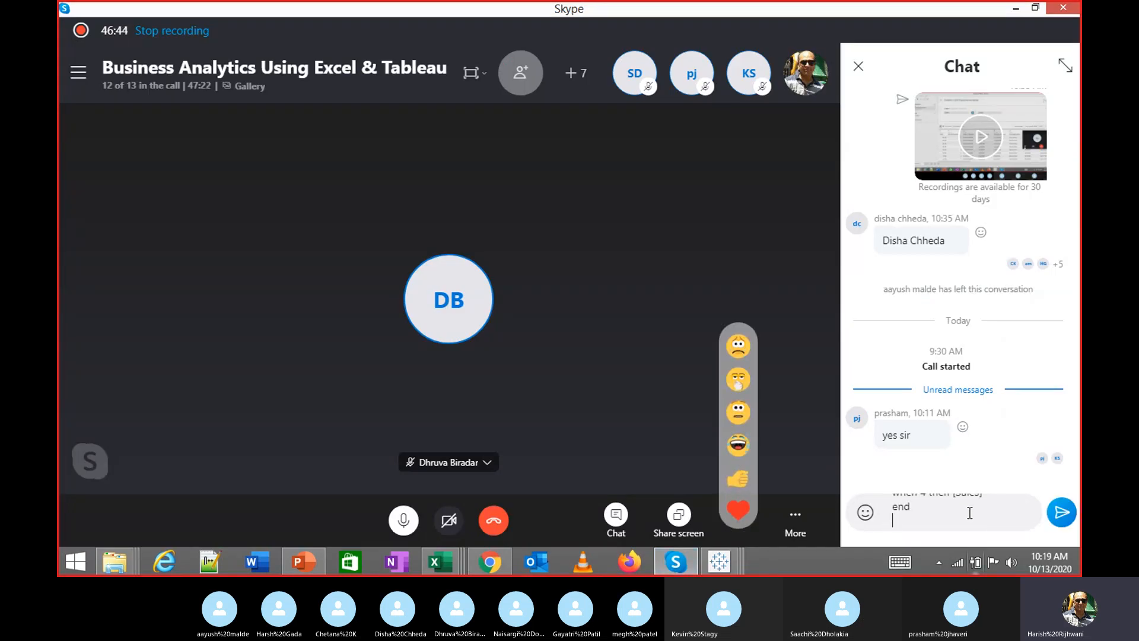
key(Return)
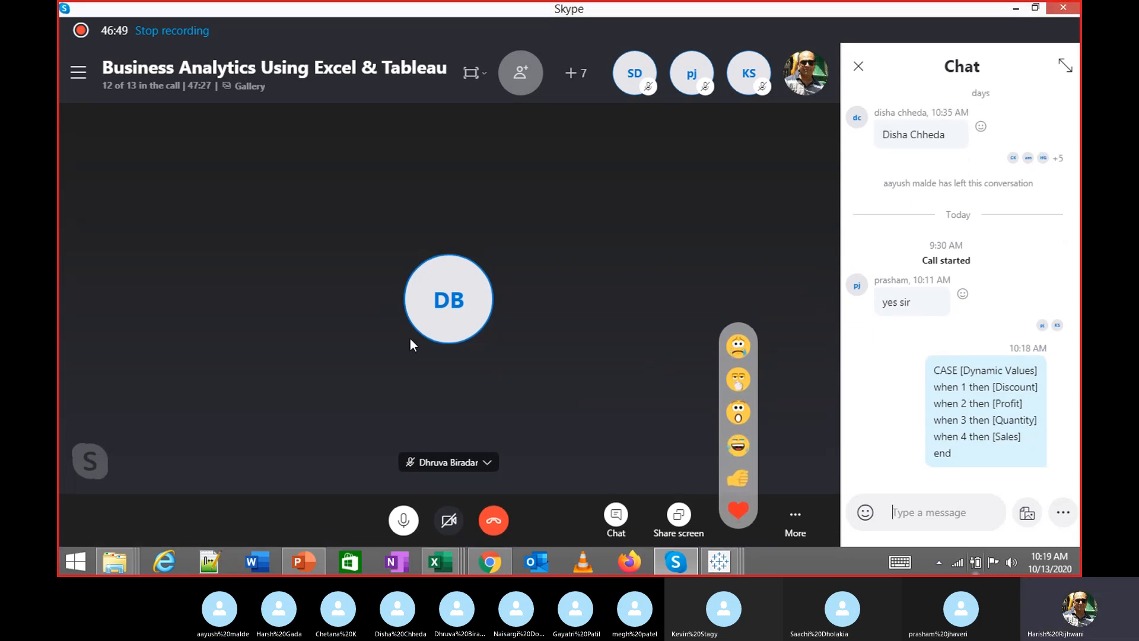
key(alt+Tab)
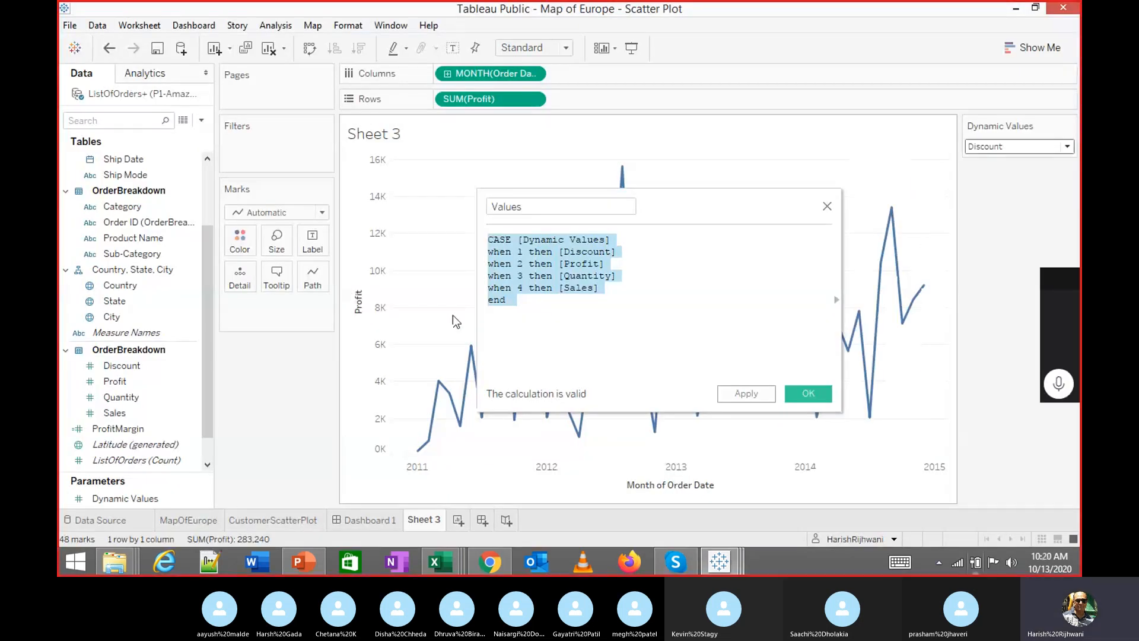
Save the Values calculation so it appears among the data pane measures
click(601, 315)
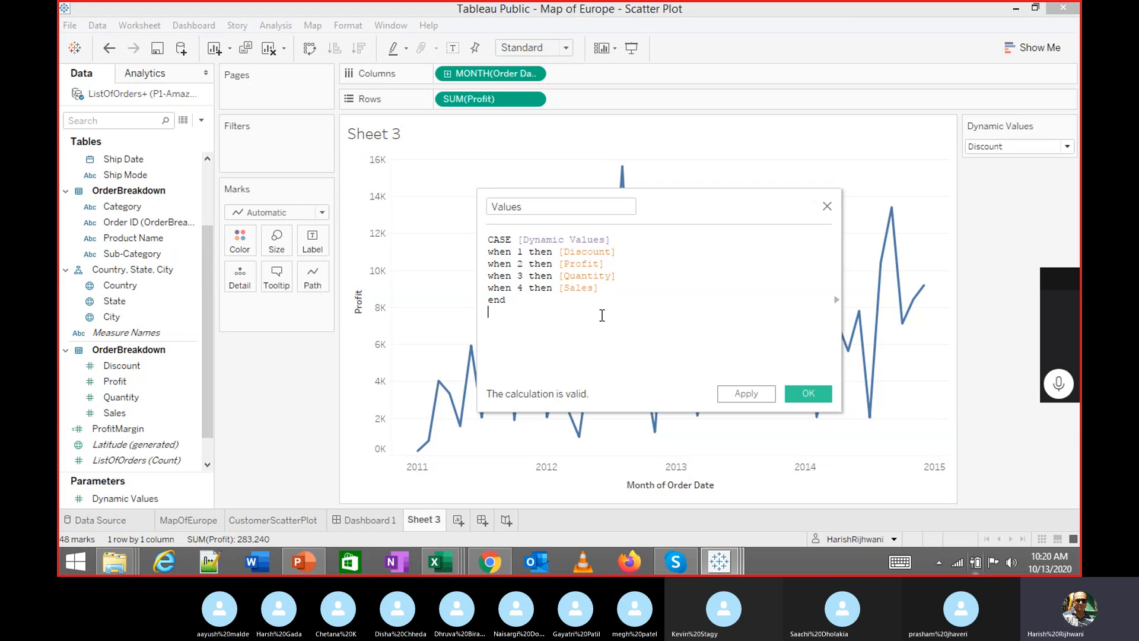
drag(551, 308, 475, 252)
click(602, 332)
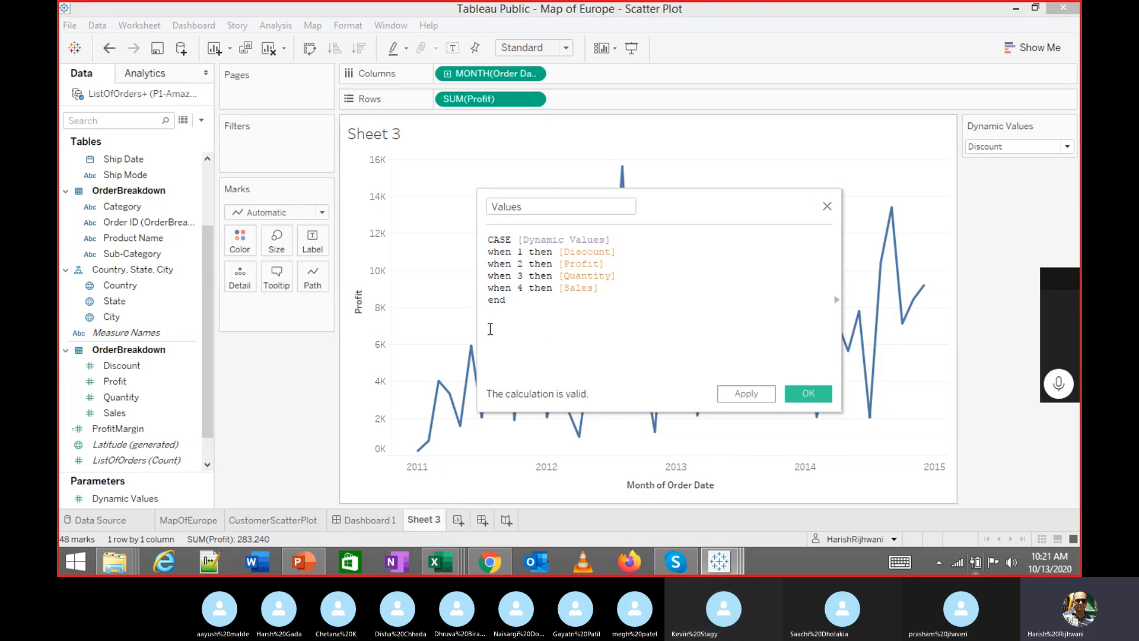
click(814, 394)
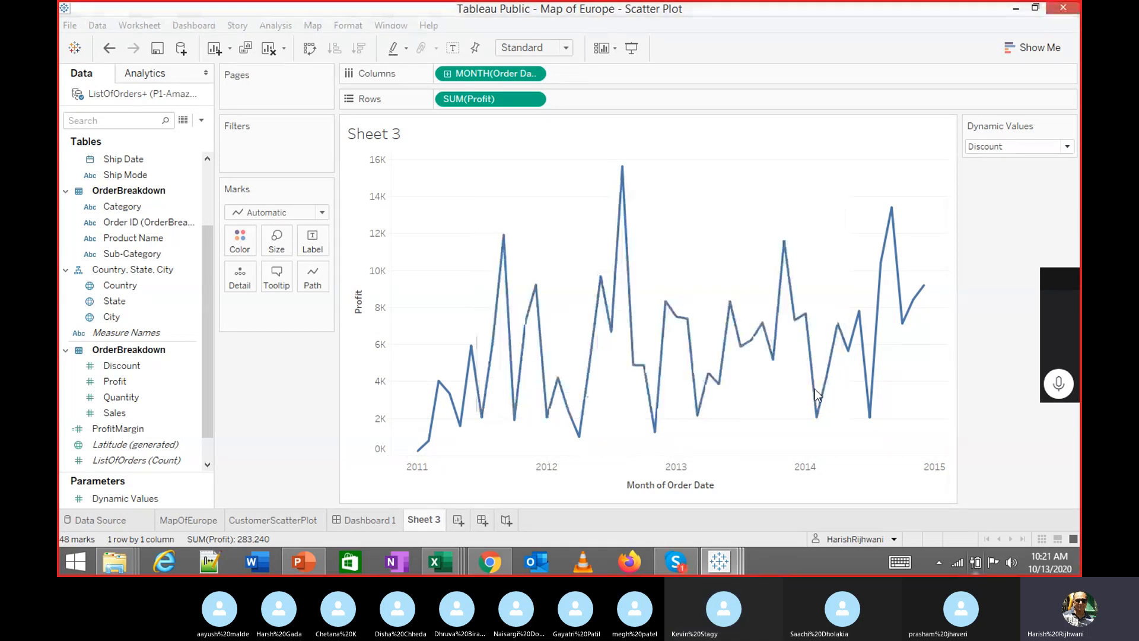
click(676, 565)
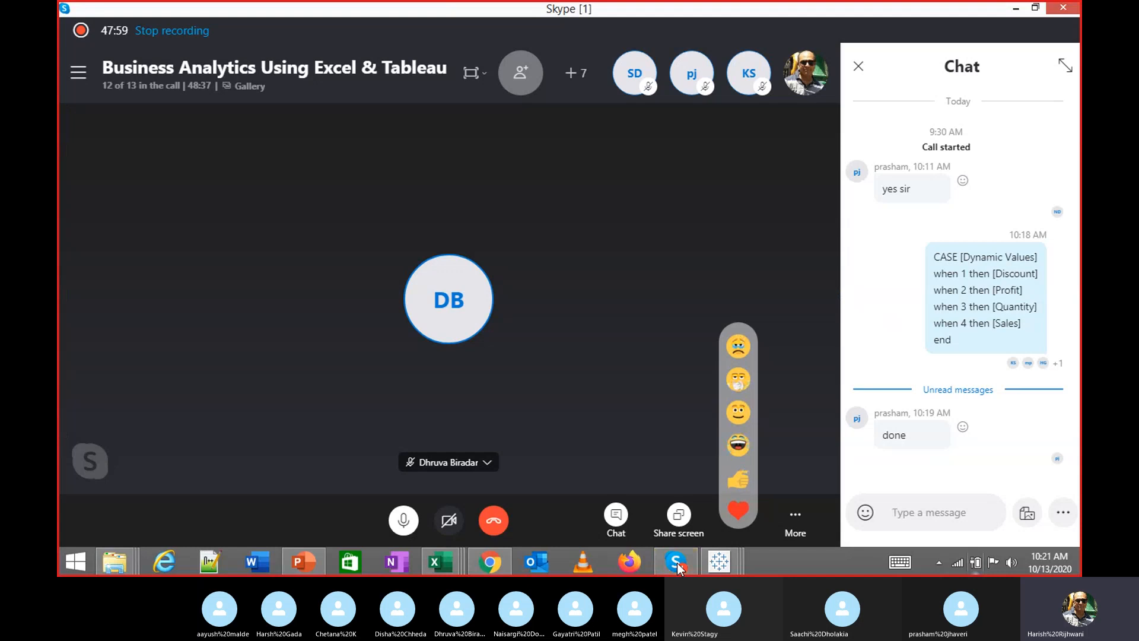
click(676, 565)
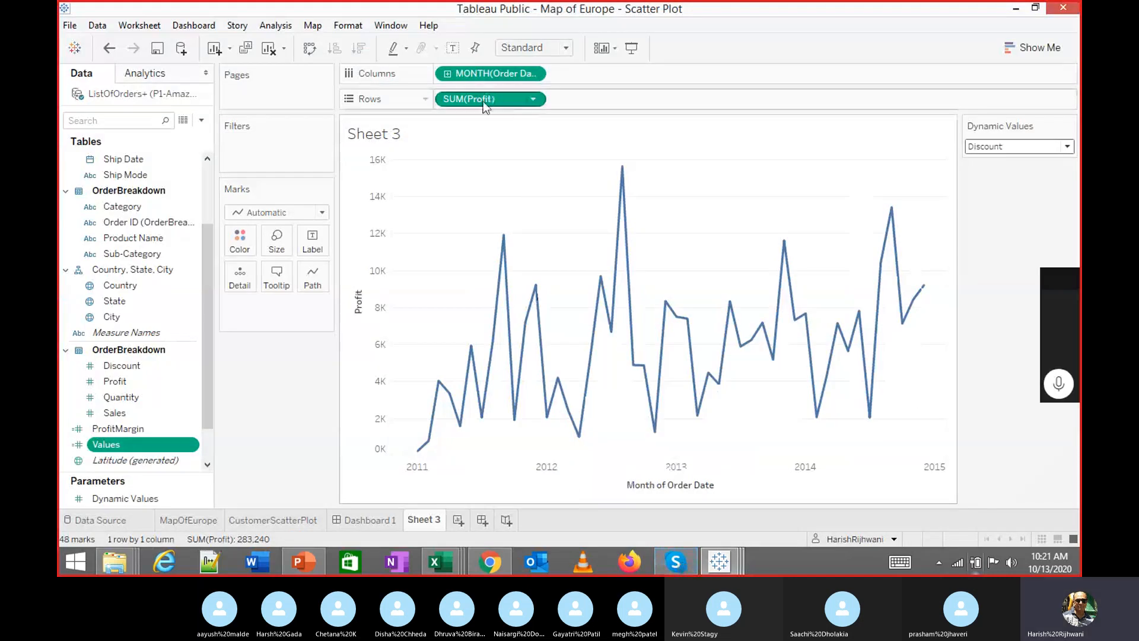
Replace SUM(Profit) on Rows with Values, then test Dynamic Values: Profit, Quantity, Sales
drag(485, 99, 143, 309)
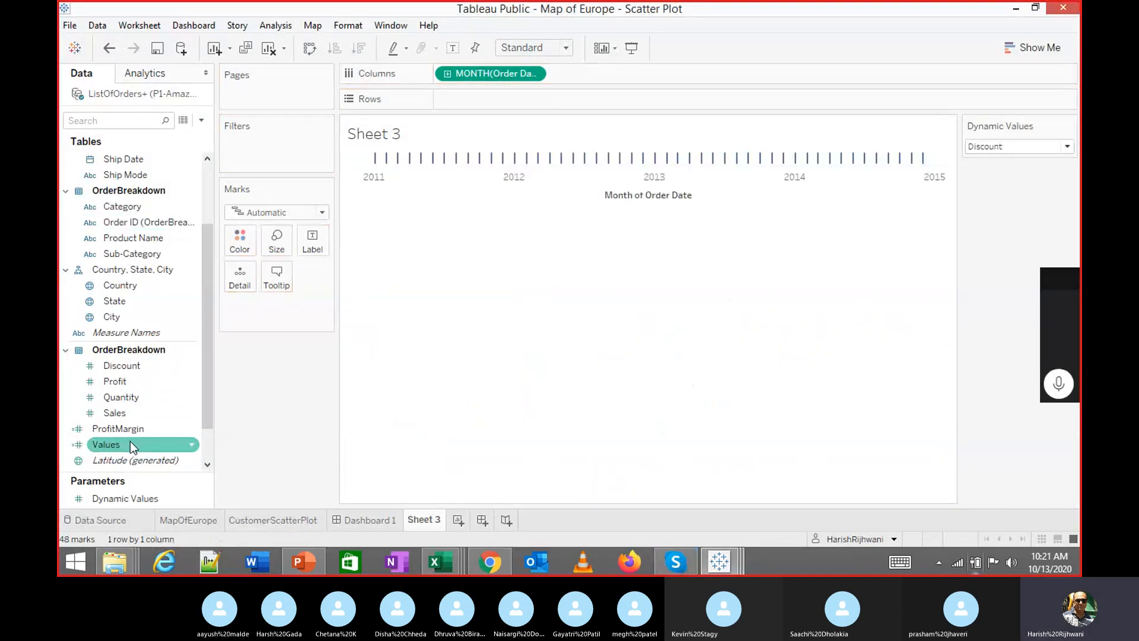
drag(131, 447, 487, 97)
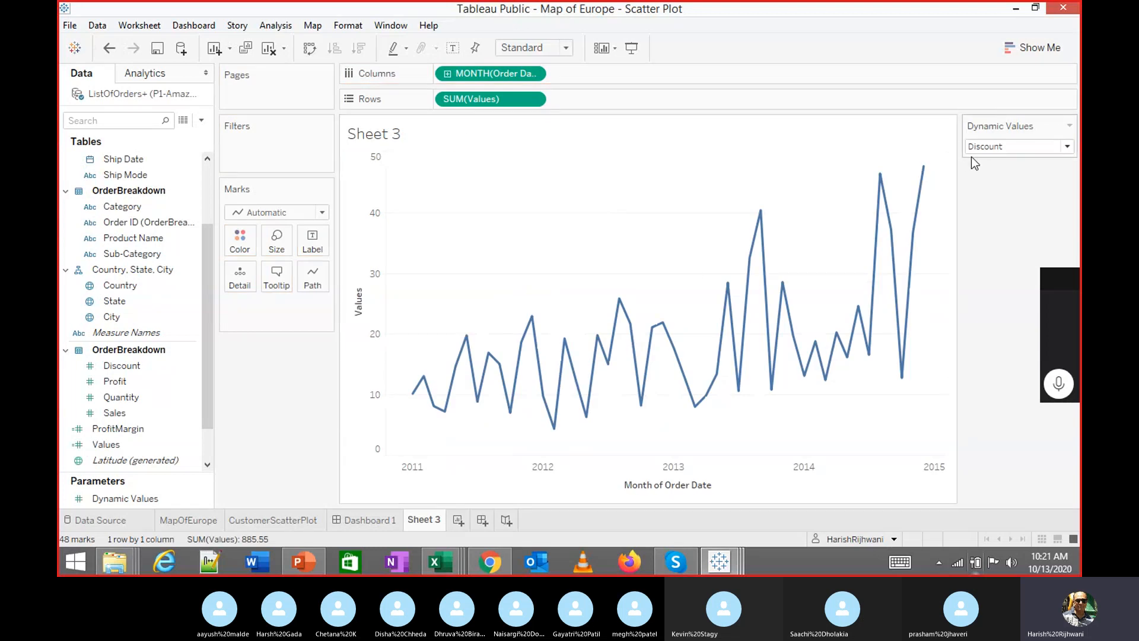
click(1066, 147)
click(1027, 175)
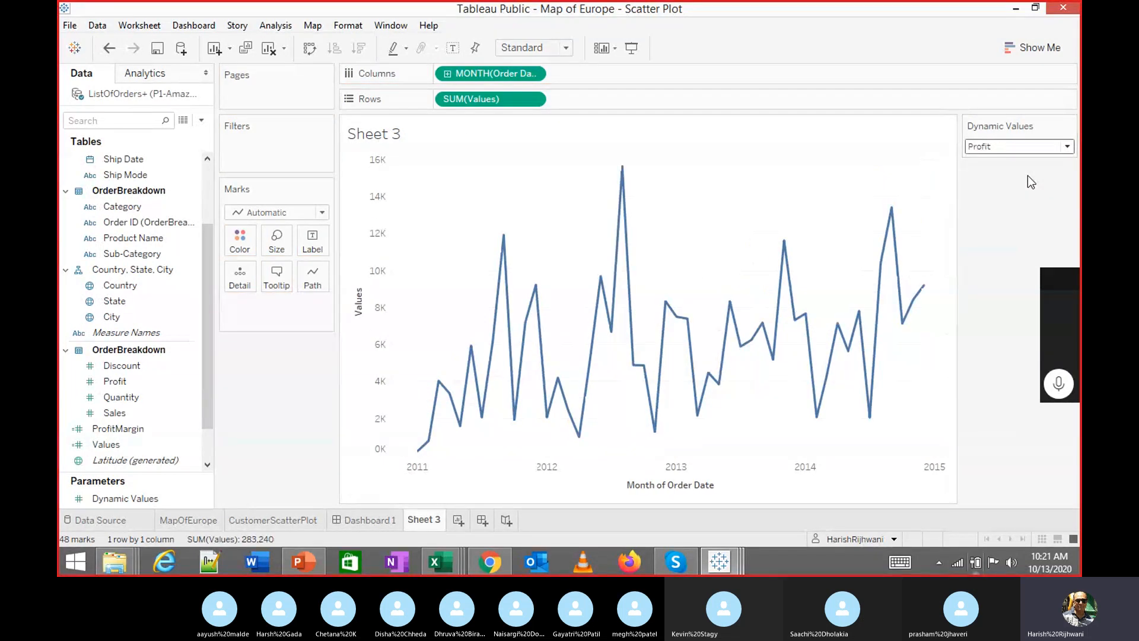
click(1058, 146)
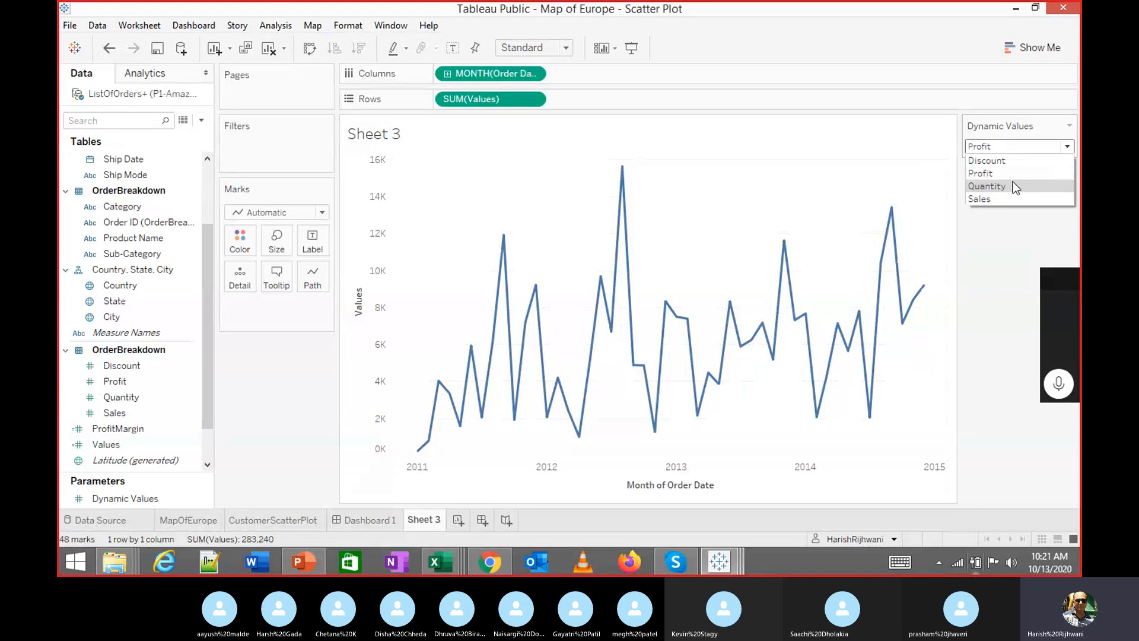
click(1015, 185)
click(1029, 149)
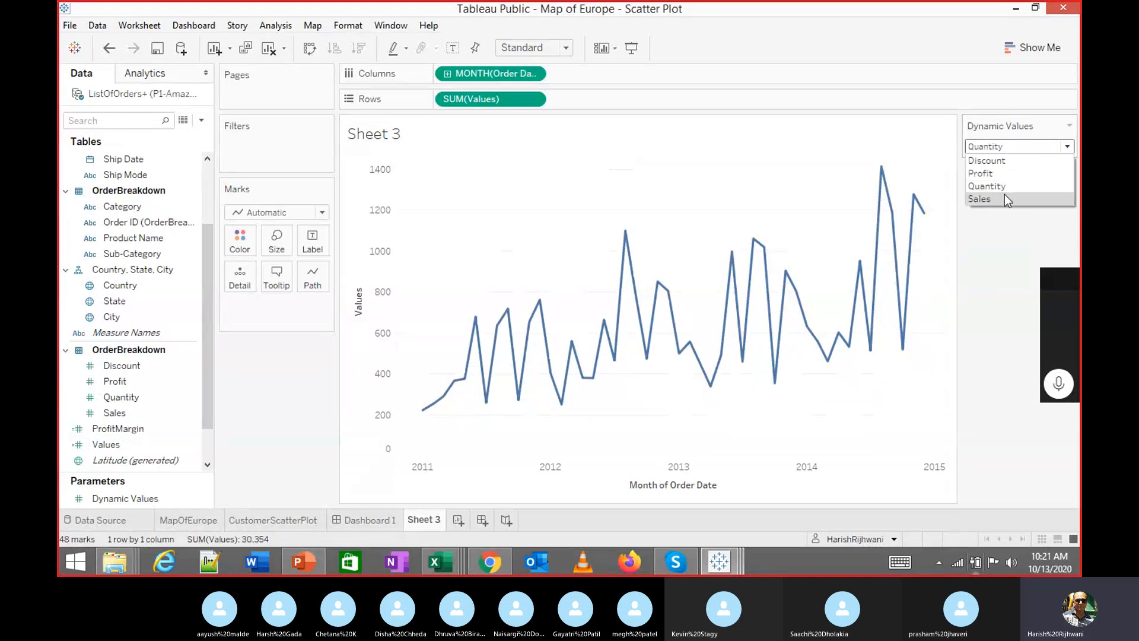
click(1005, 198)
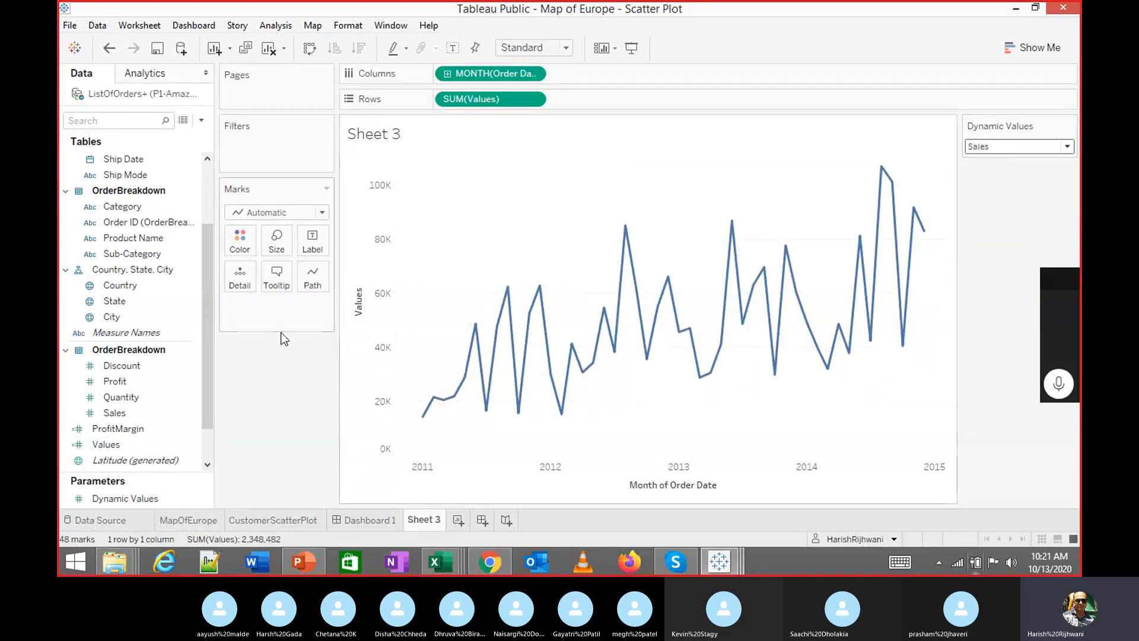
Colour the line by SUM(Values) and check it with Dynamic Values at Profit and Sales
mouse_move(105, 444)
mouse_down()
mouse_move(281, 308)
mouse_move(242, 244)
mouse_up()
click(1051, 148)
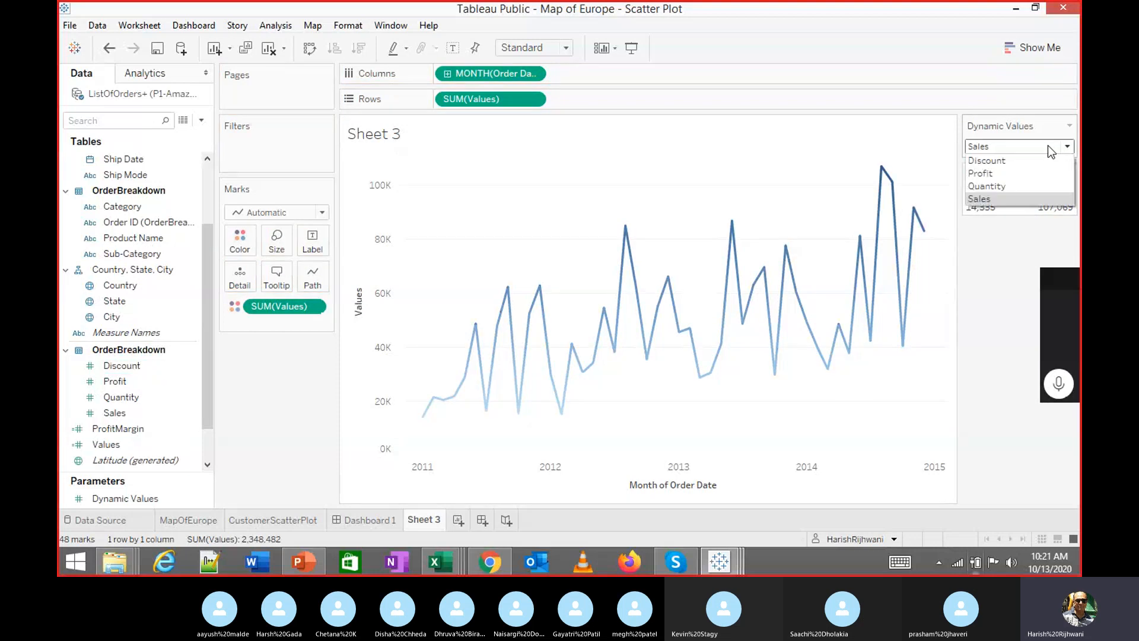
click(1019, 174)
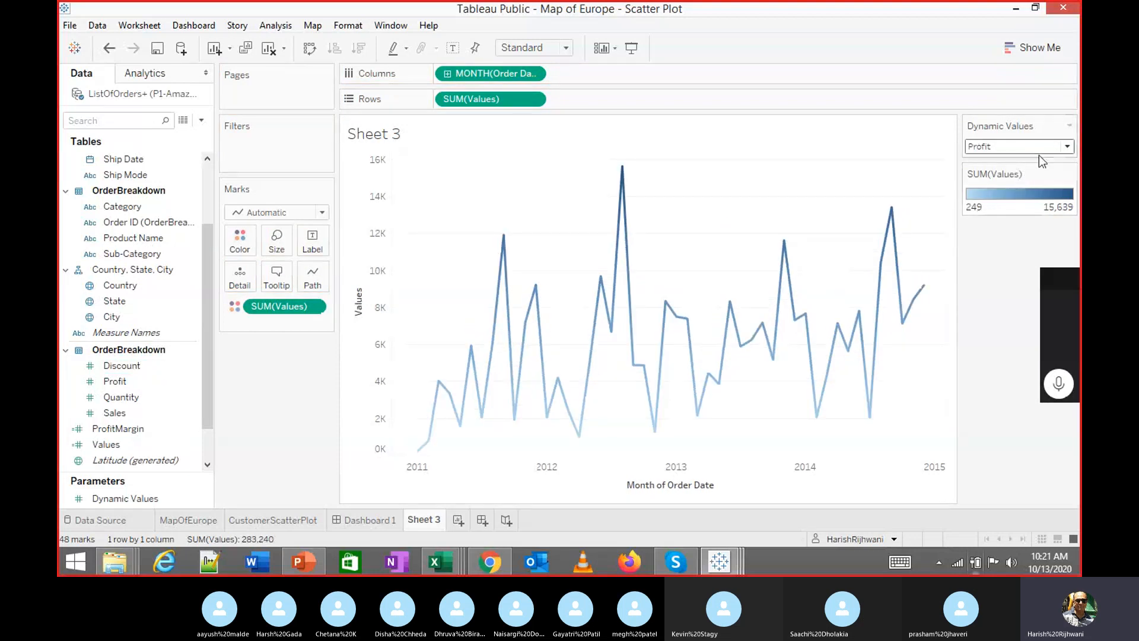
click(1020, 149)
click(1015, 166)
click(1031, 145)
click(999, 203)
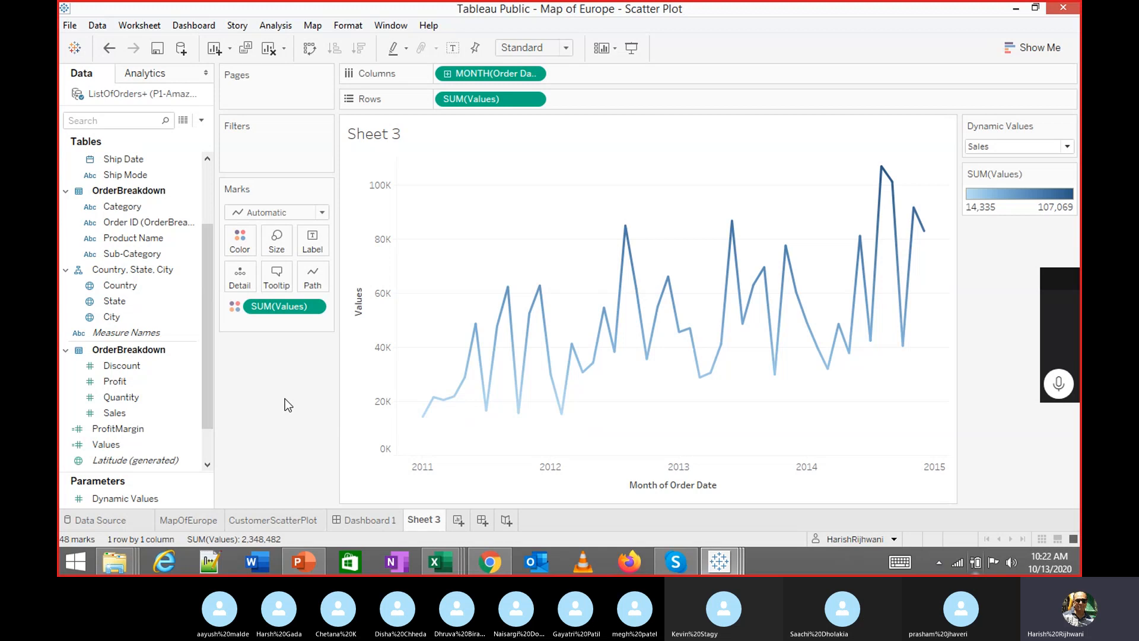
Switch Dynamic Values to Profit, then Quantity, and select the Sales, Profit, Quantity measures
click(1007, 143)
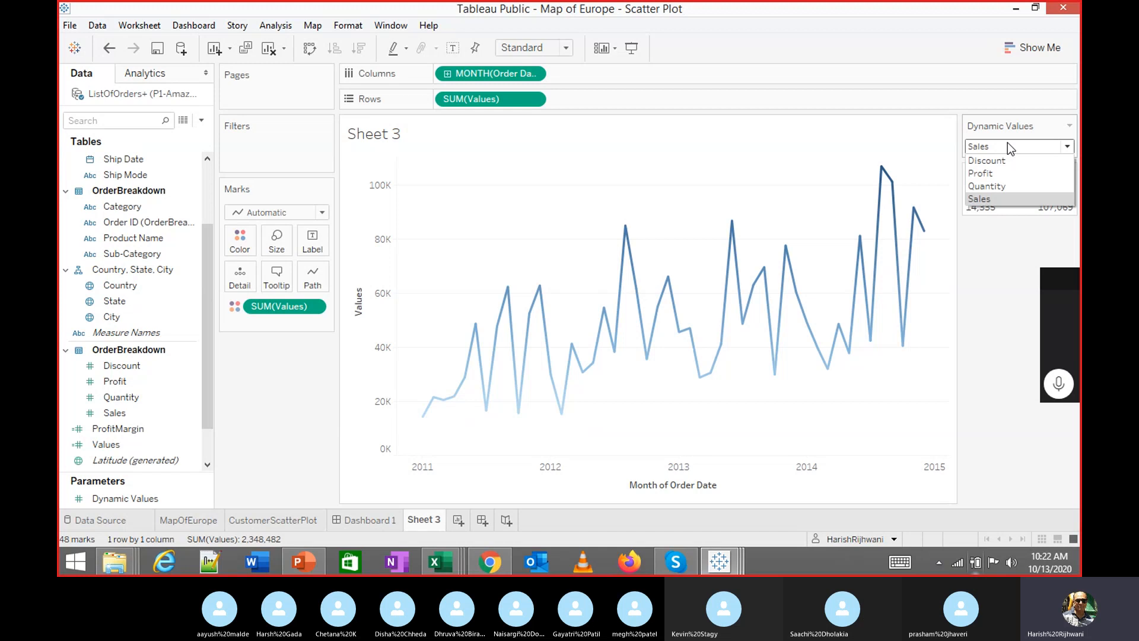
click(1003, 169)
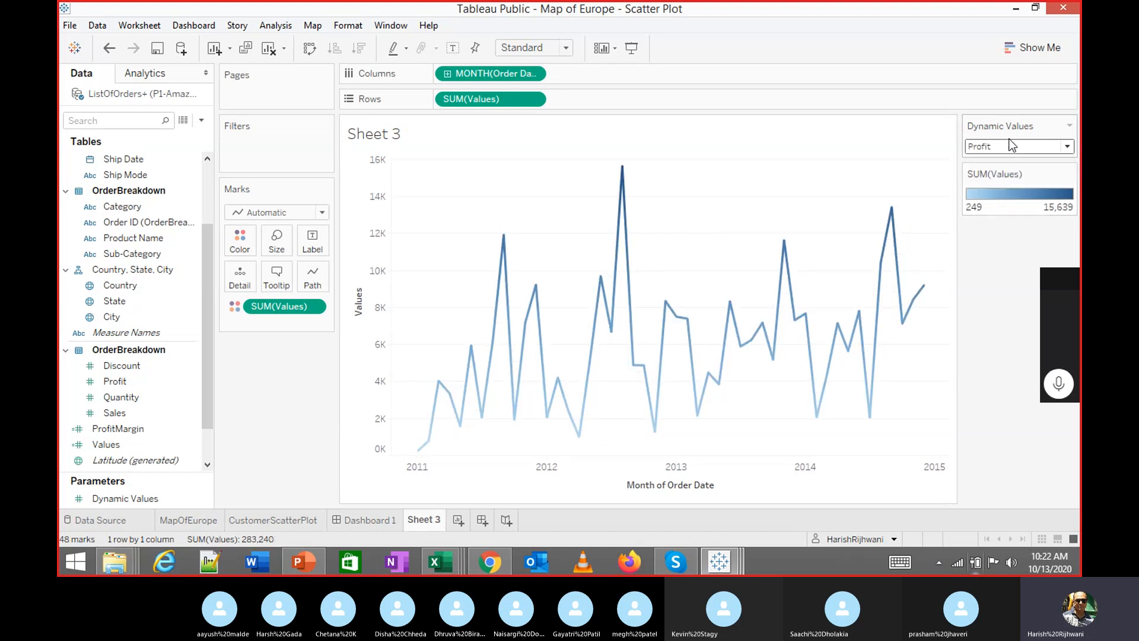
click(1008, 148)
click(989, 186)
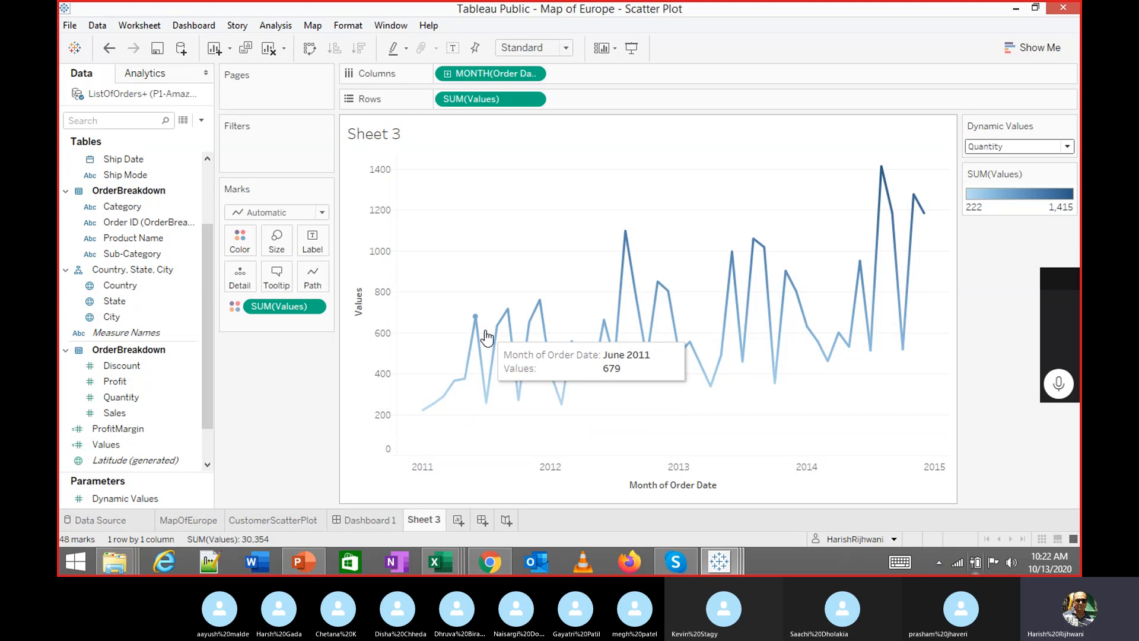
click(142, 416)
click(138, 384)
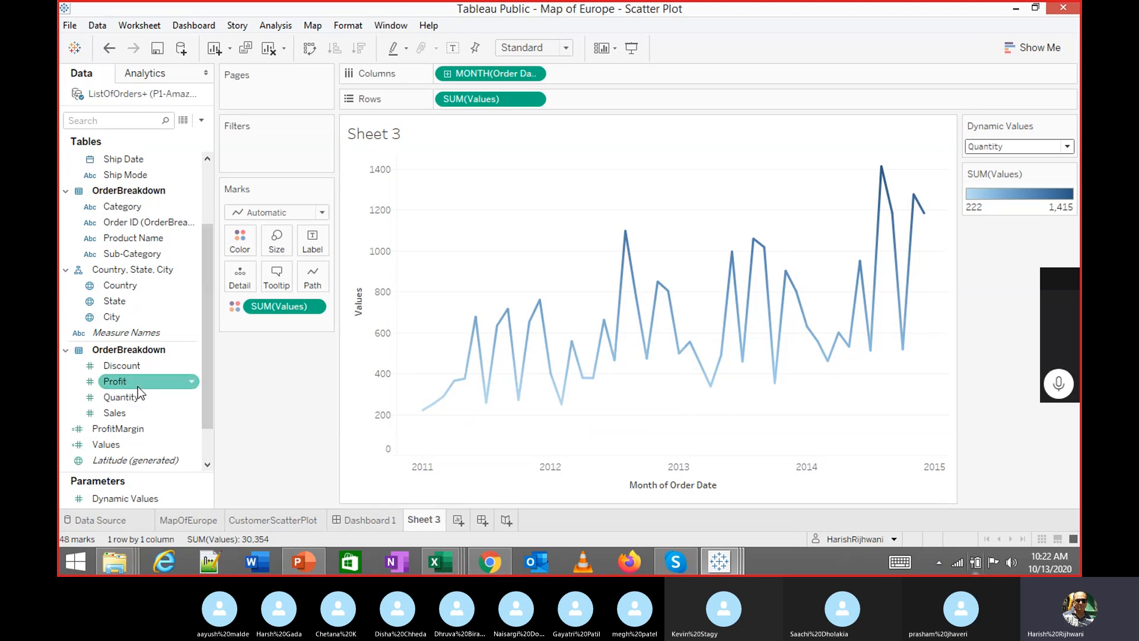
click(140, 393)
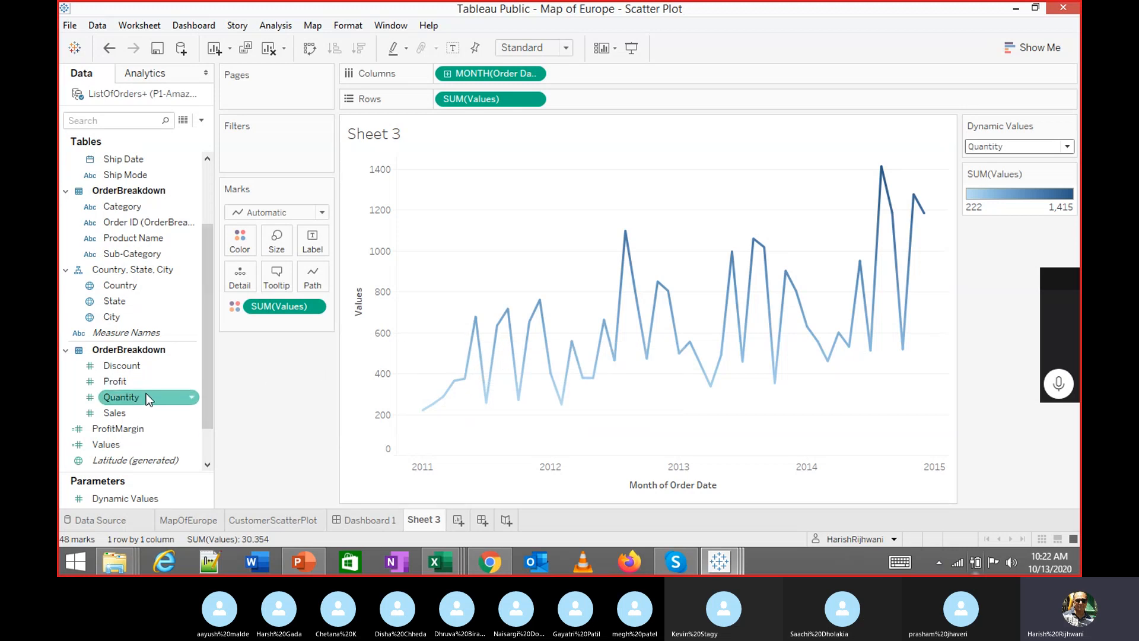
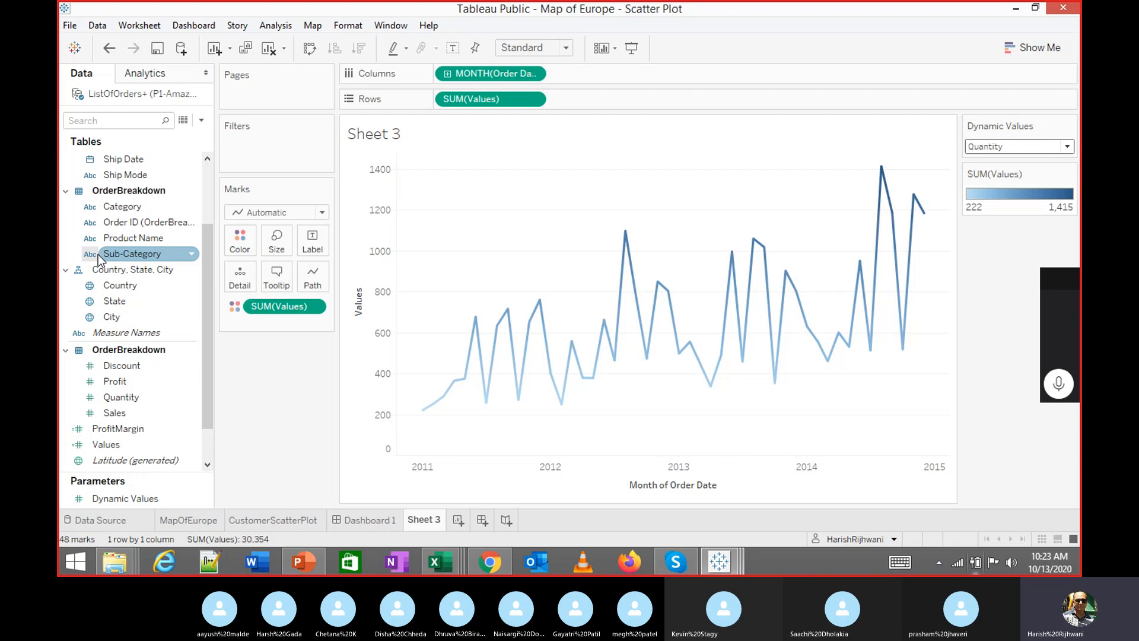
Switch Dynamic Values to Profit, then Sales, and add a new blank Sheet 4
click(988, 146)
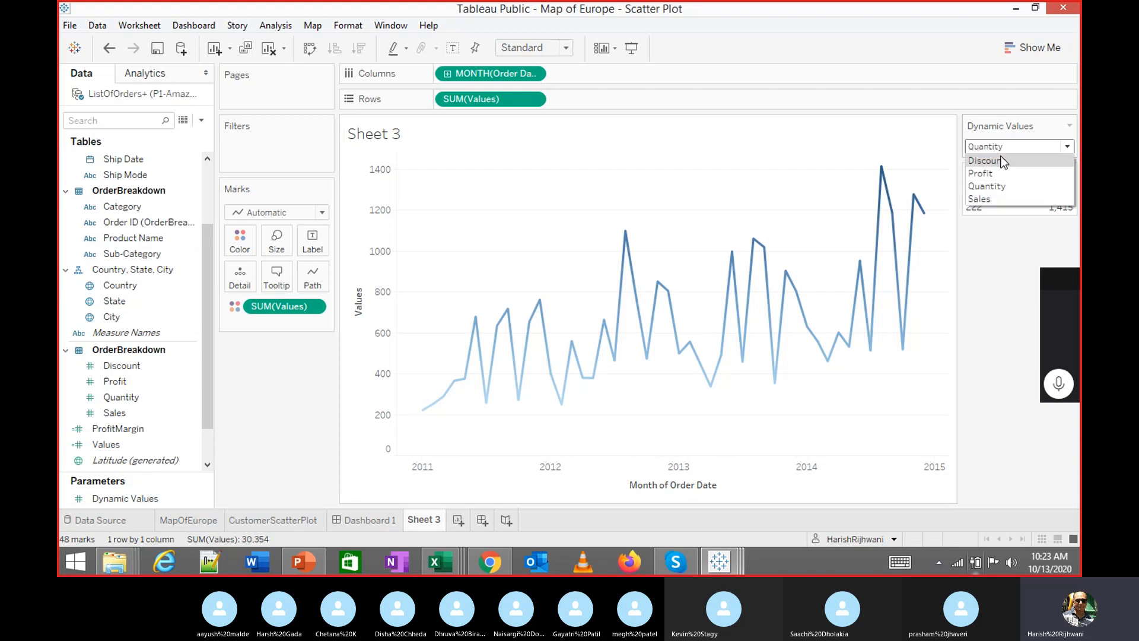
click(988, 172)
click(1013, 146)
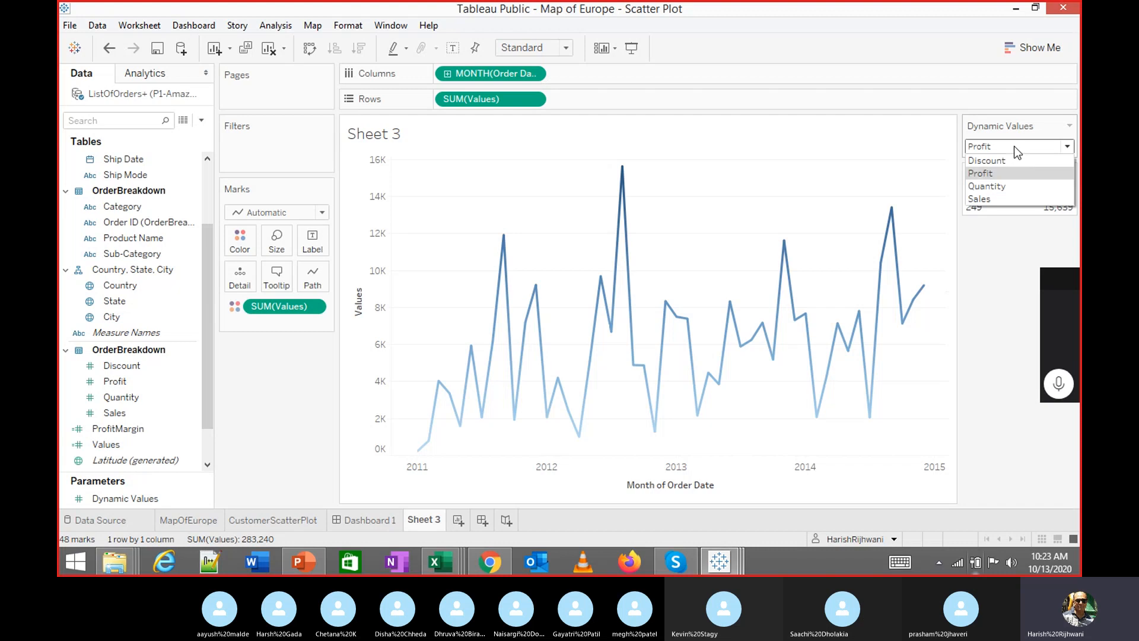
click(1008, 199)
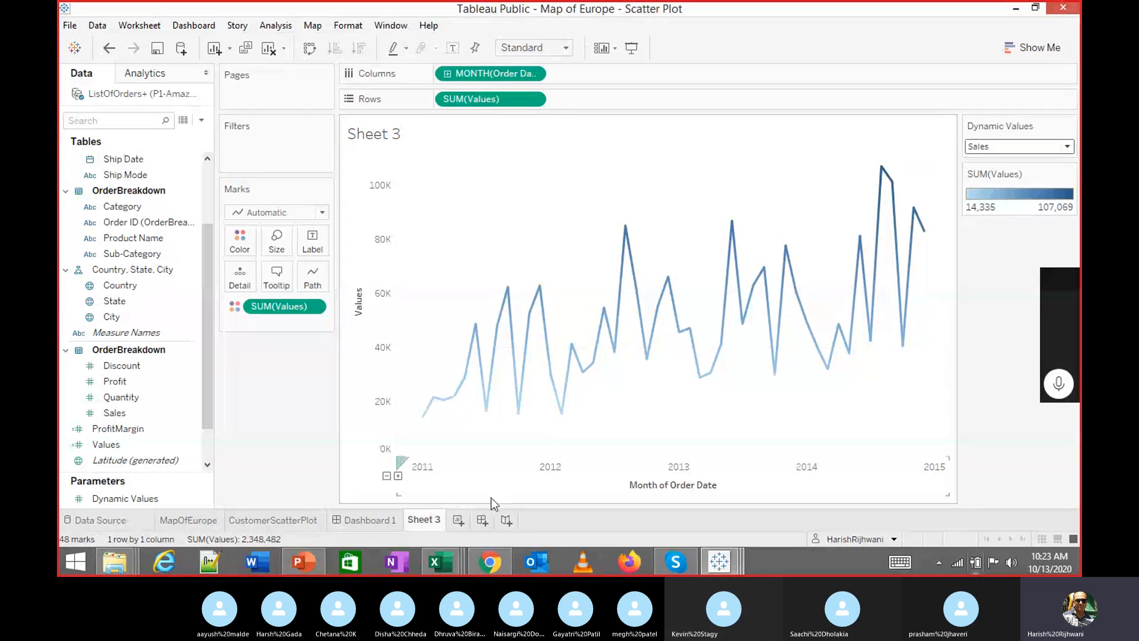
click(457, 522)
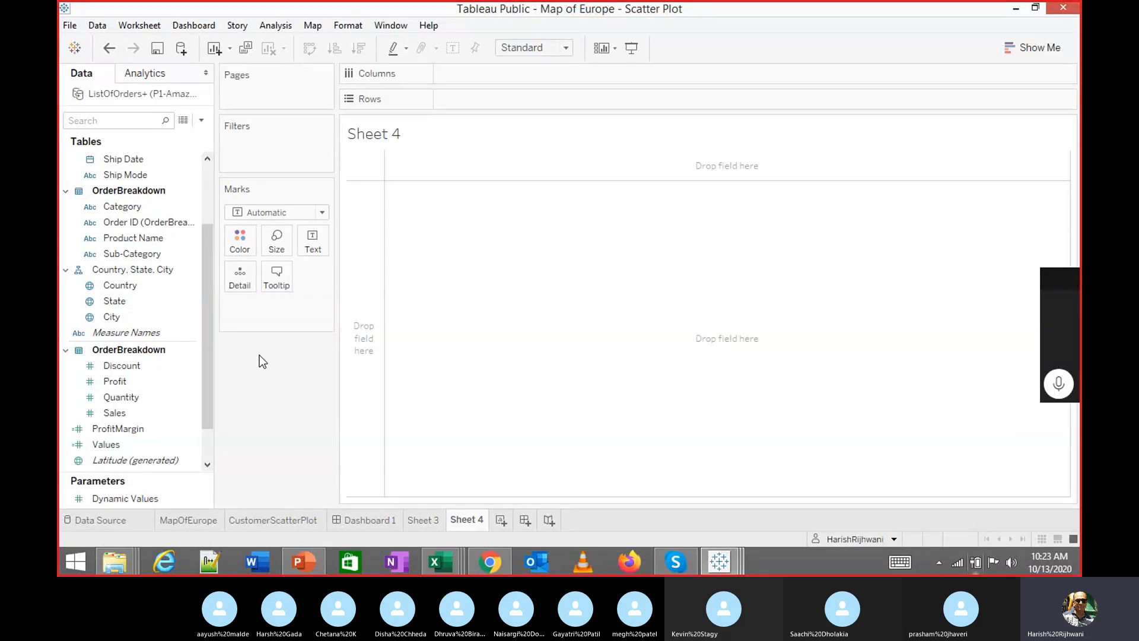
click(142, 417)
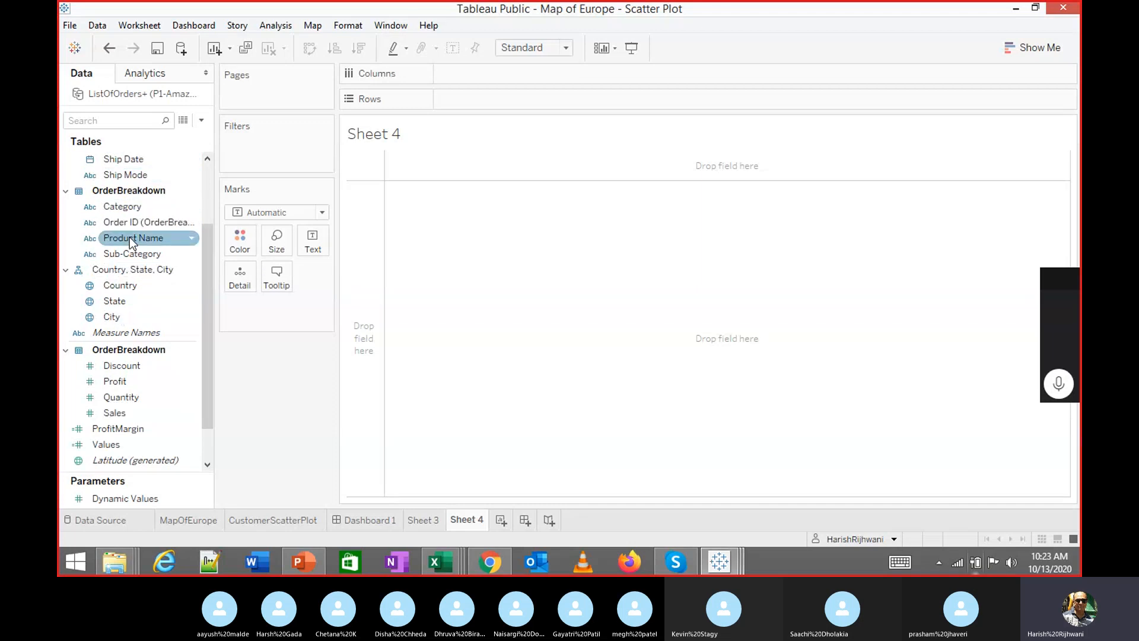
scroll(132, 243, up, 2)
double_click(133, 192)
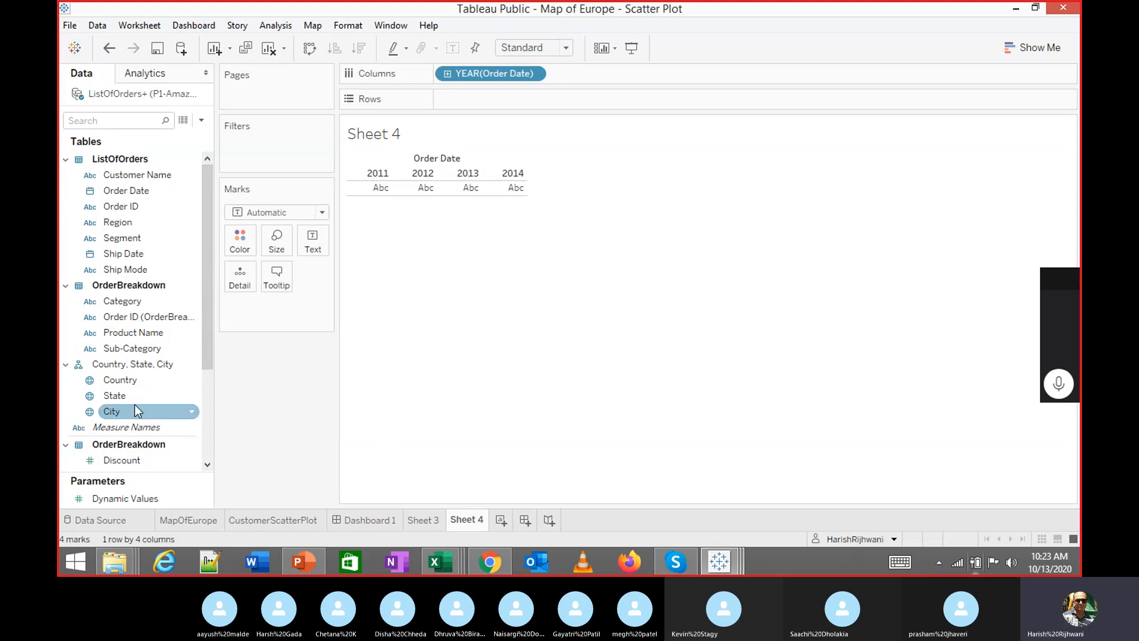
scroll(133, 366, down, 1)
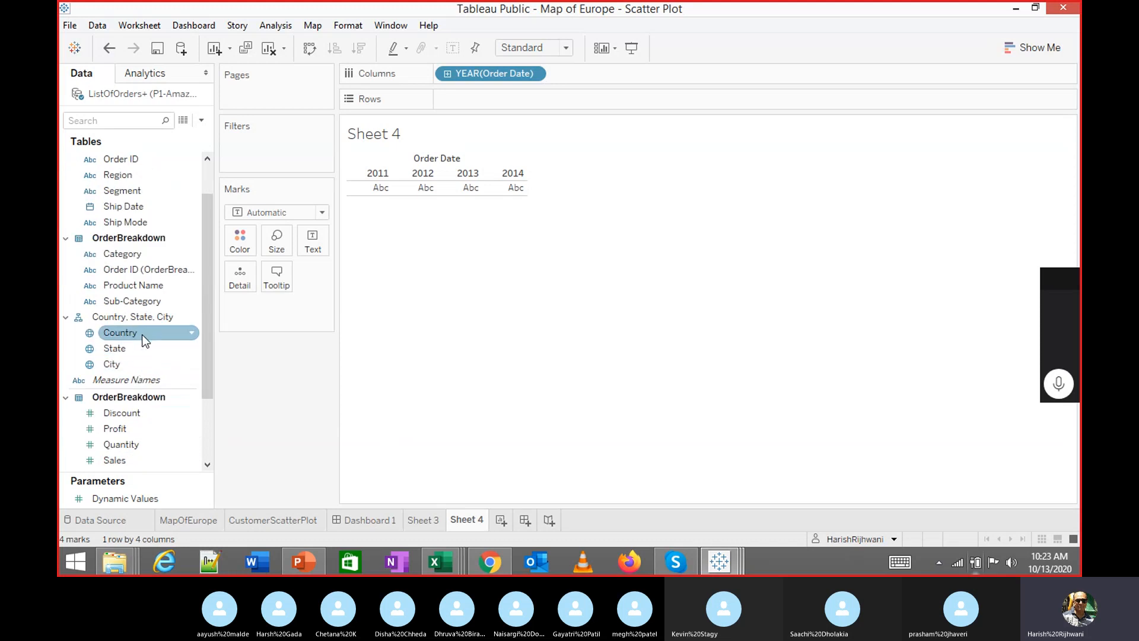
drag(494, 73, 198, 397)
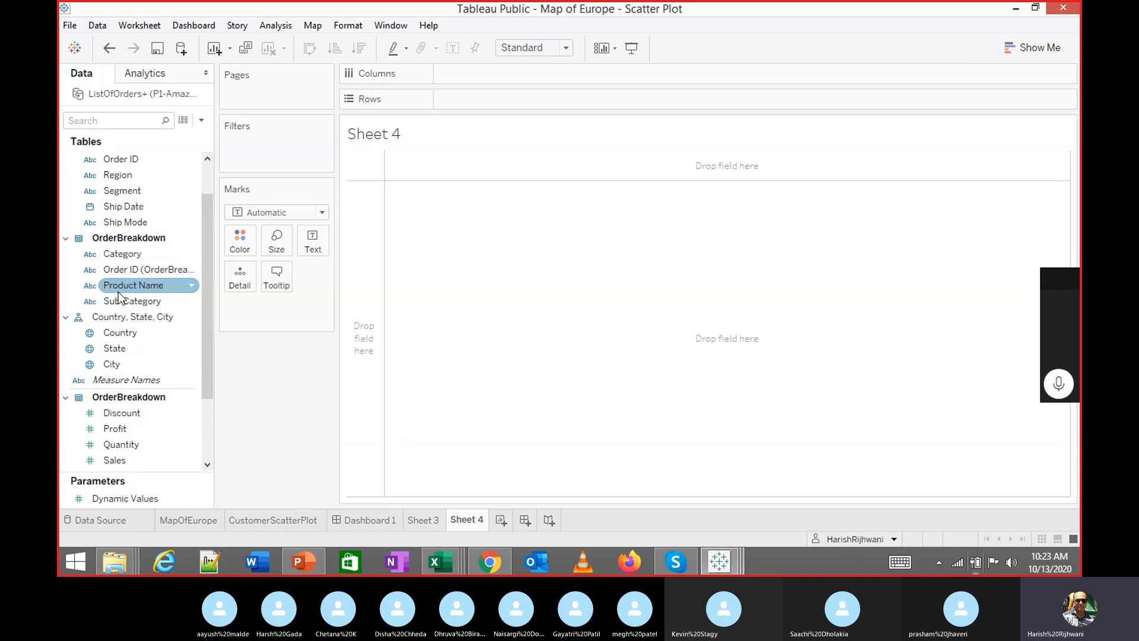
double_click(121, 461)
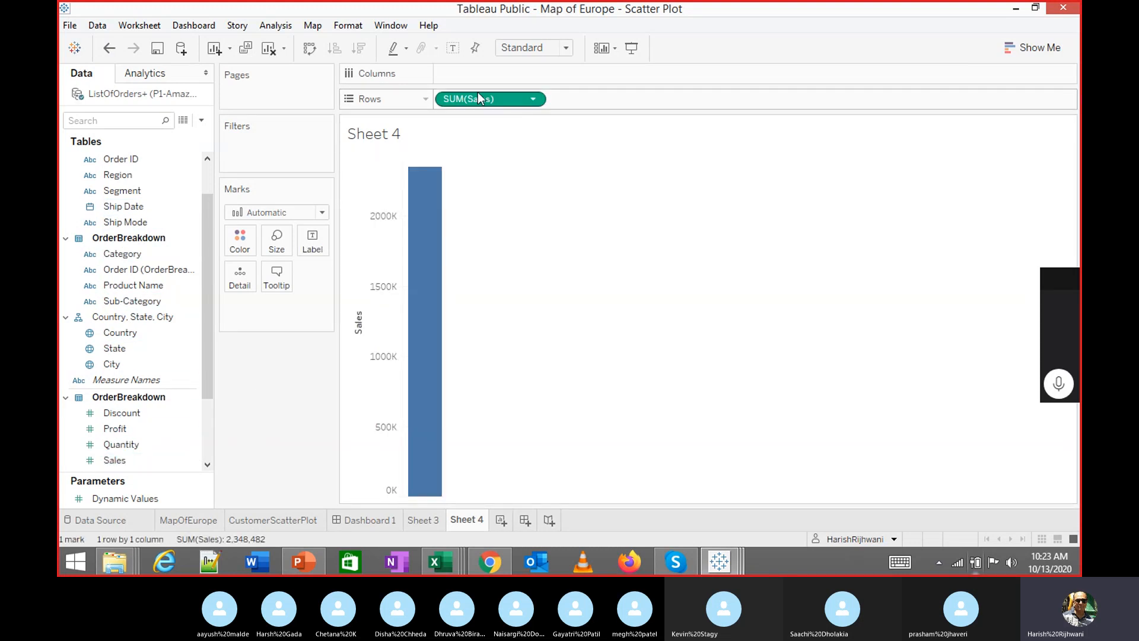
click(275, 25)
click(324, 61)
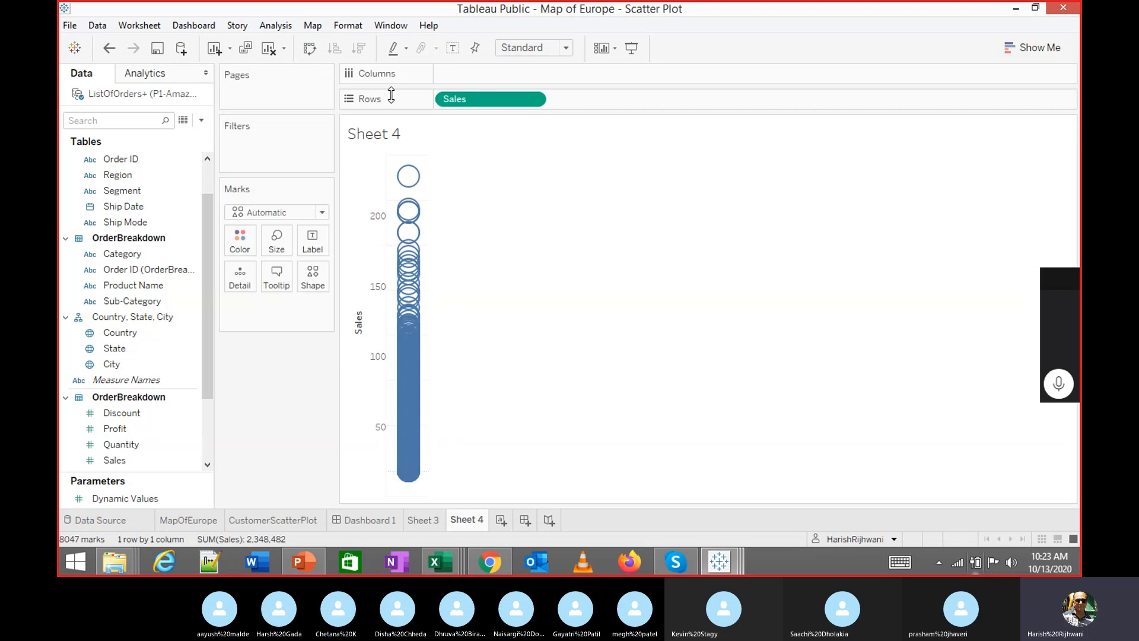
key(ctrl+z)
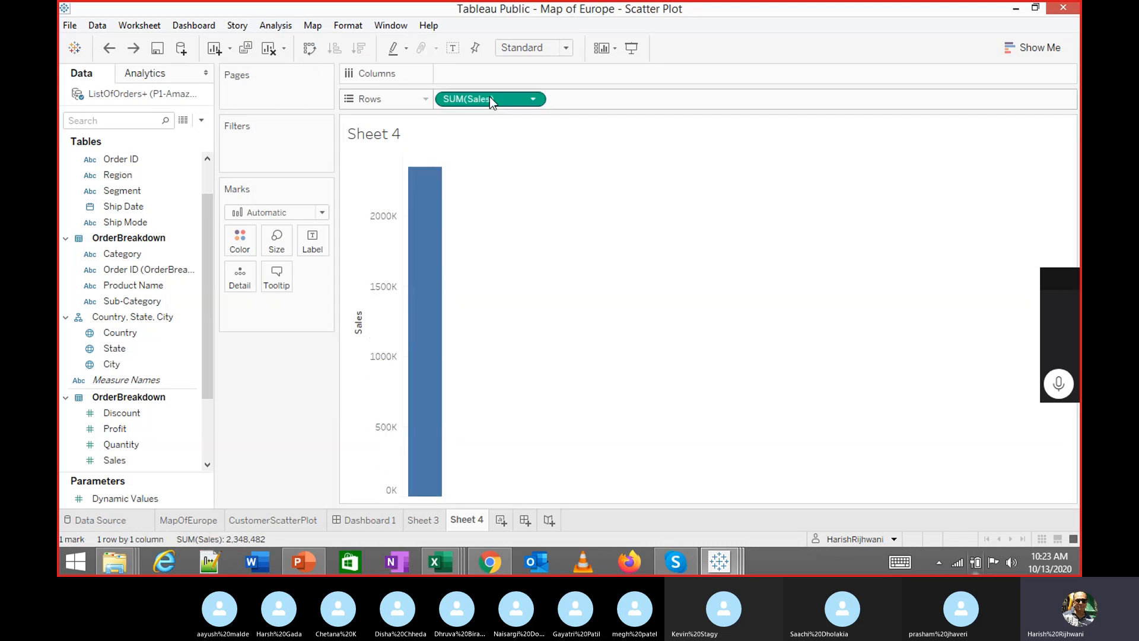
key(ctrl+z)
click(186, 449)
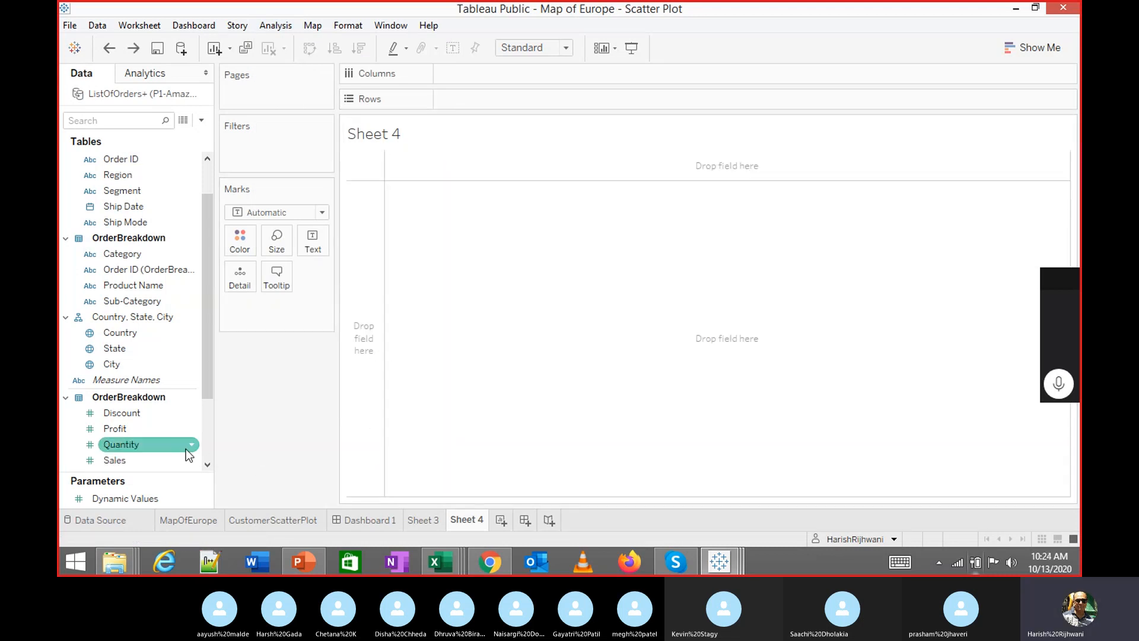
key(Up)
key(Up)
click(150, 331)
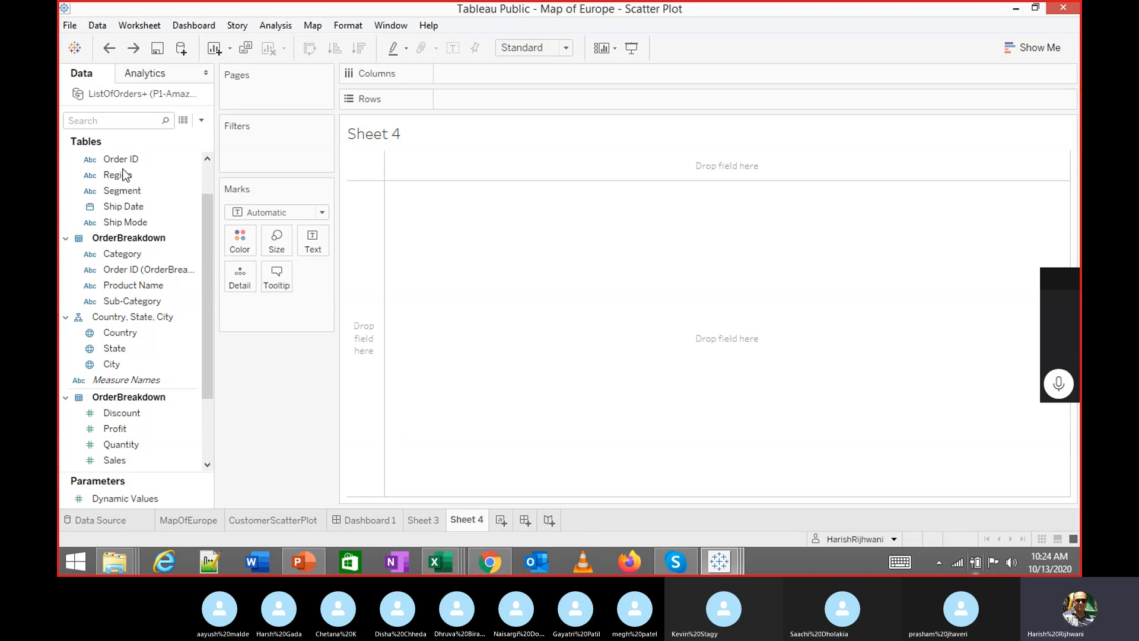
click(70, 25)
click(107, 78)
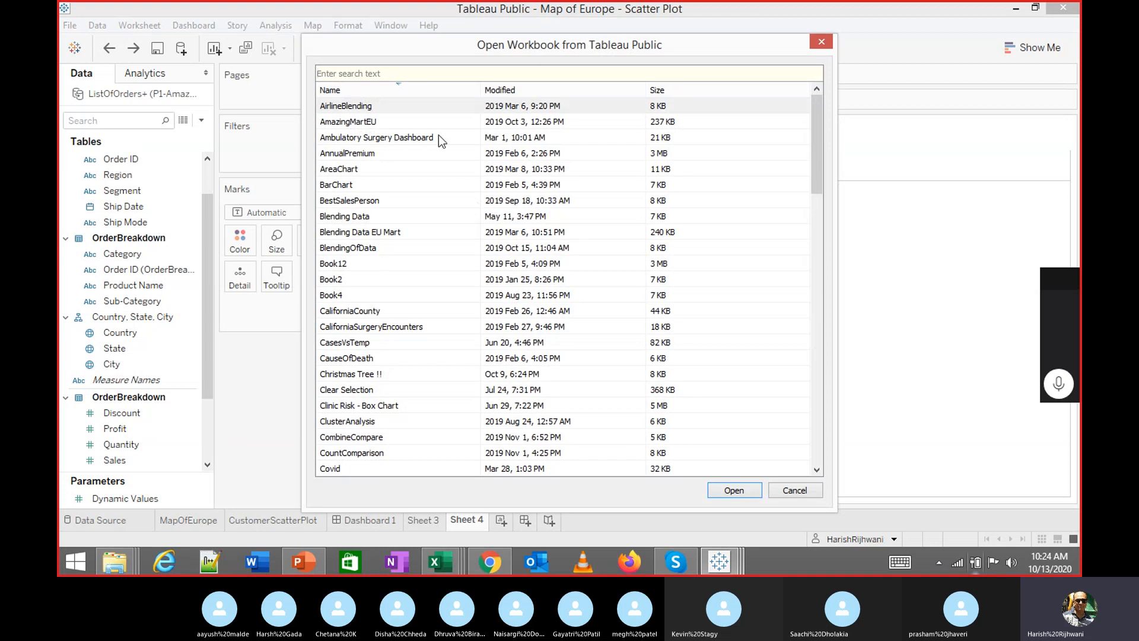
text(bins)
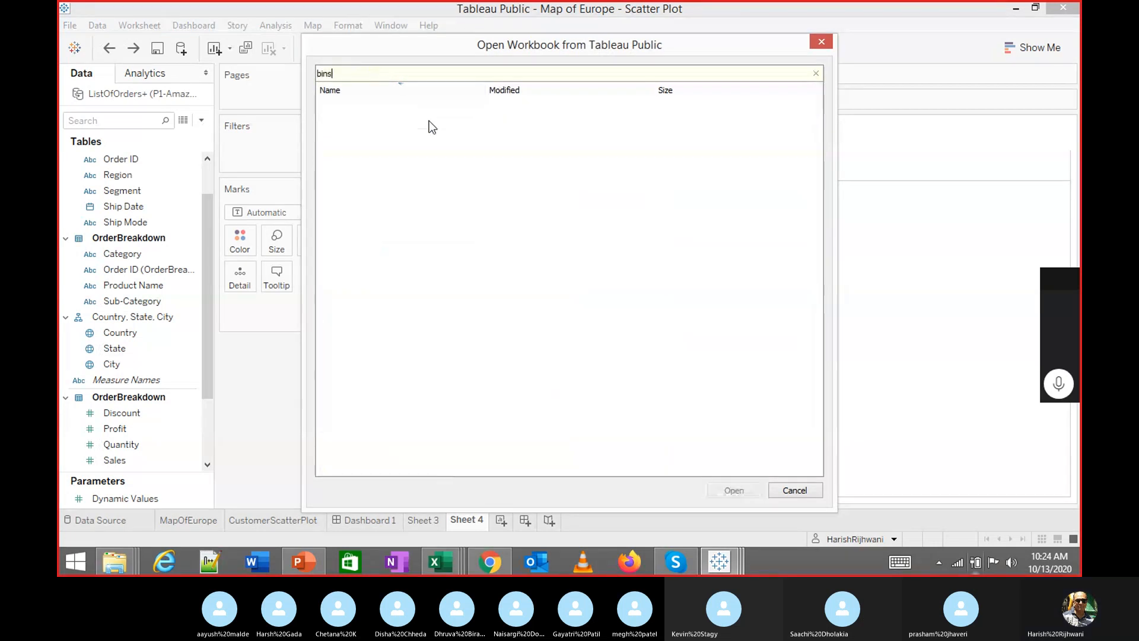
key(Escape)
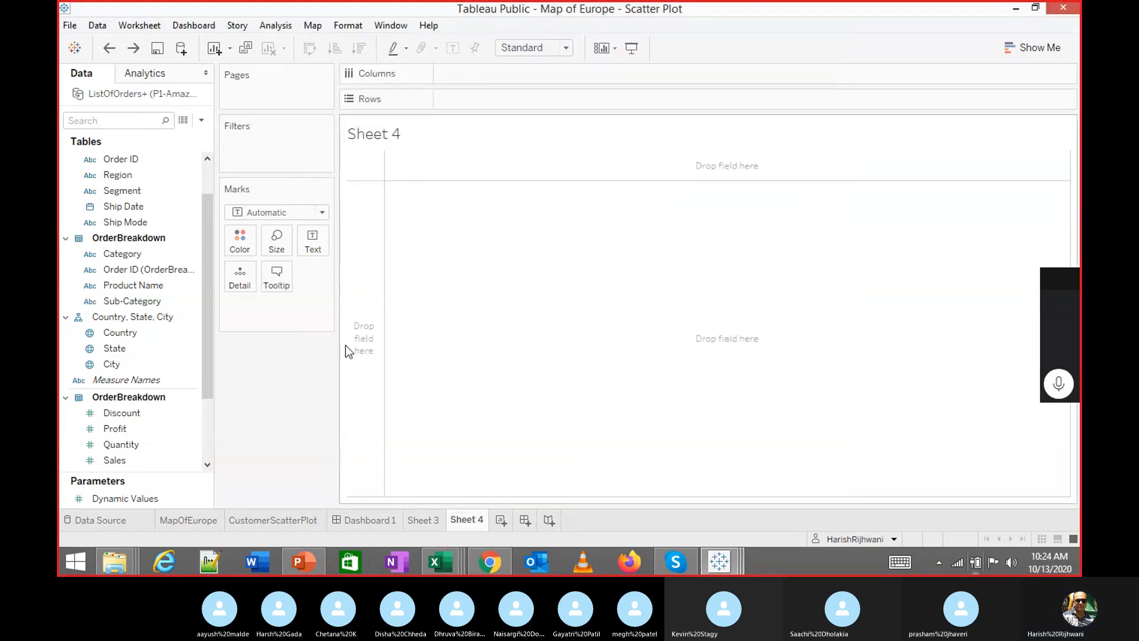
Create a Sales (bin) field from the Sales measure with bin size 201
click(129, 419)
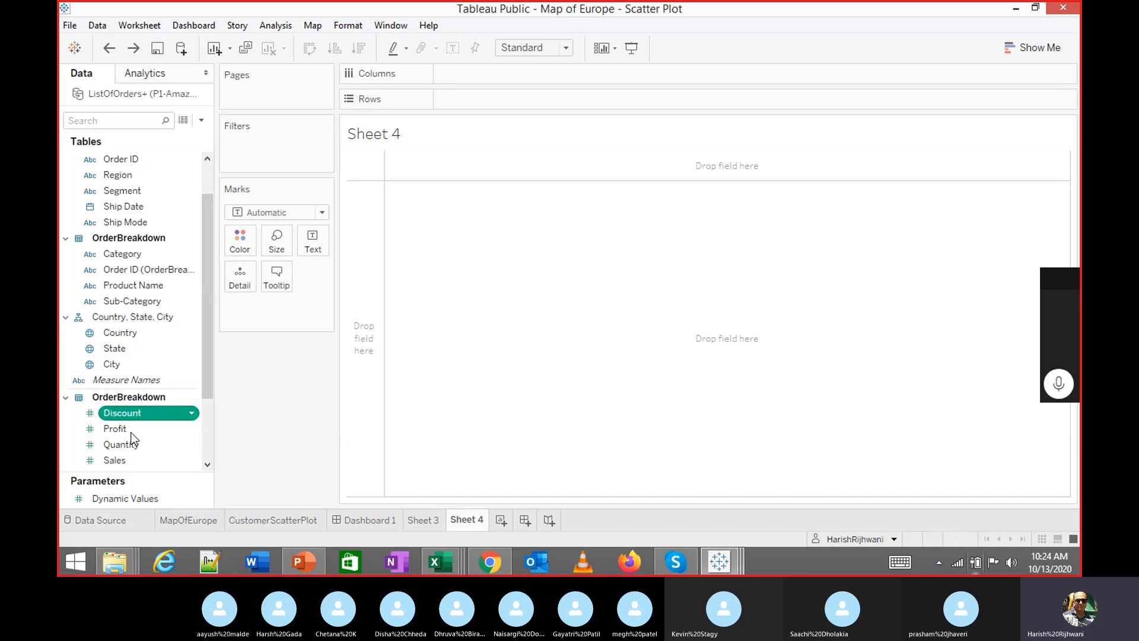
right_click(116, 460)
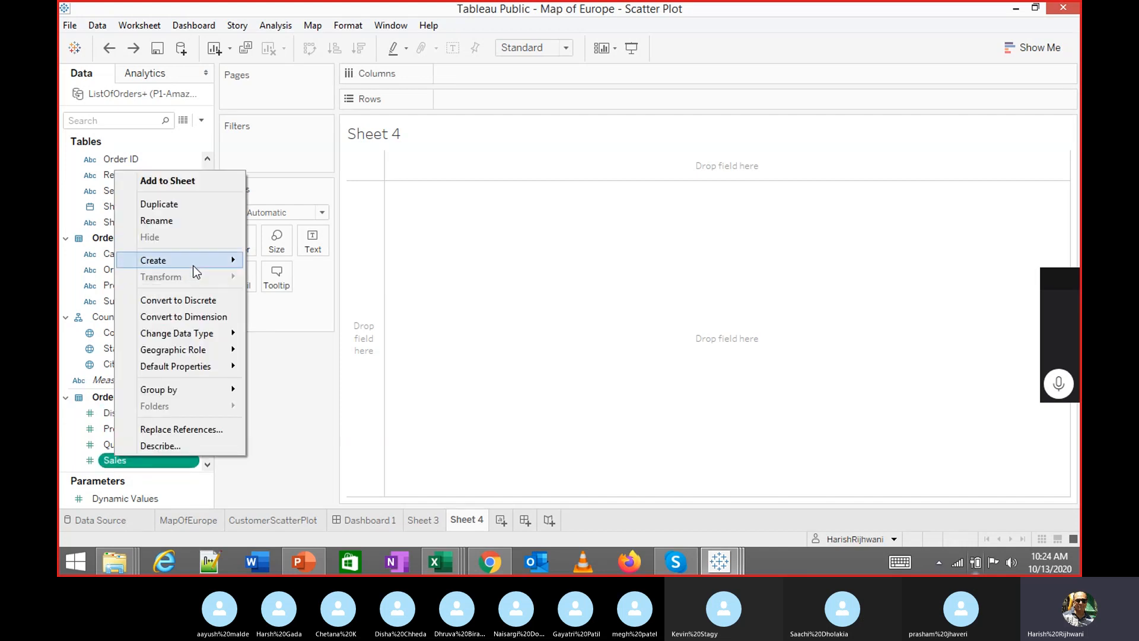
mouse_move(194, 265)
click(303, 293)
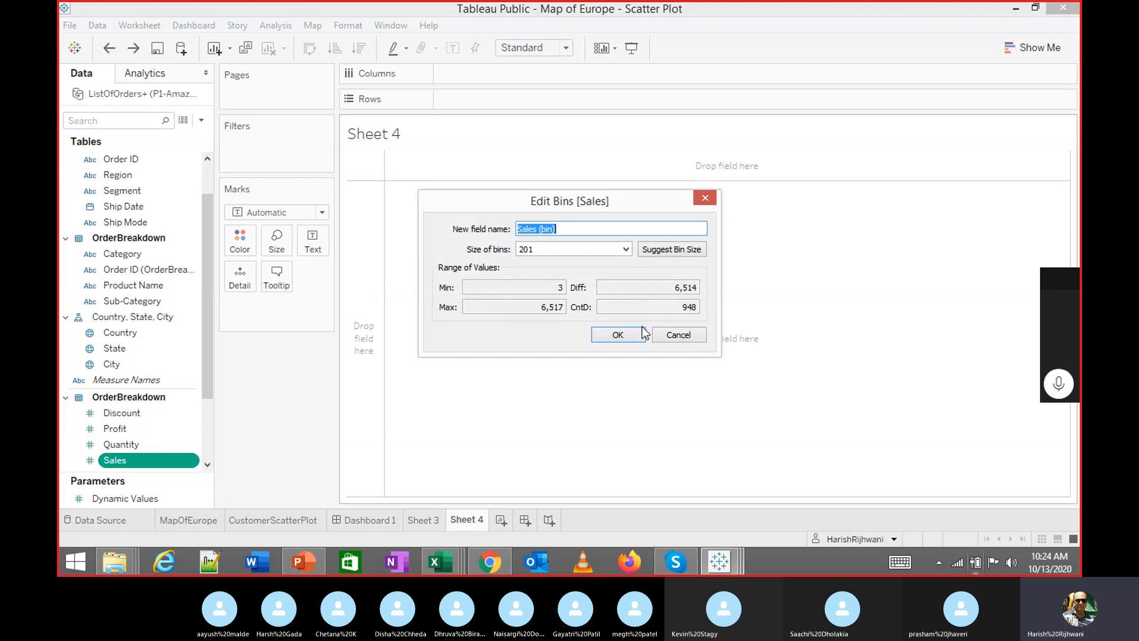
click(619, 335)
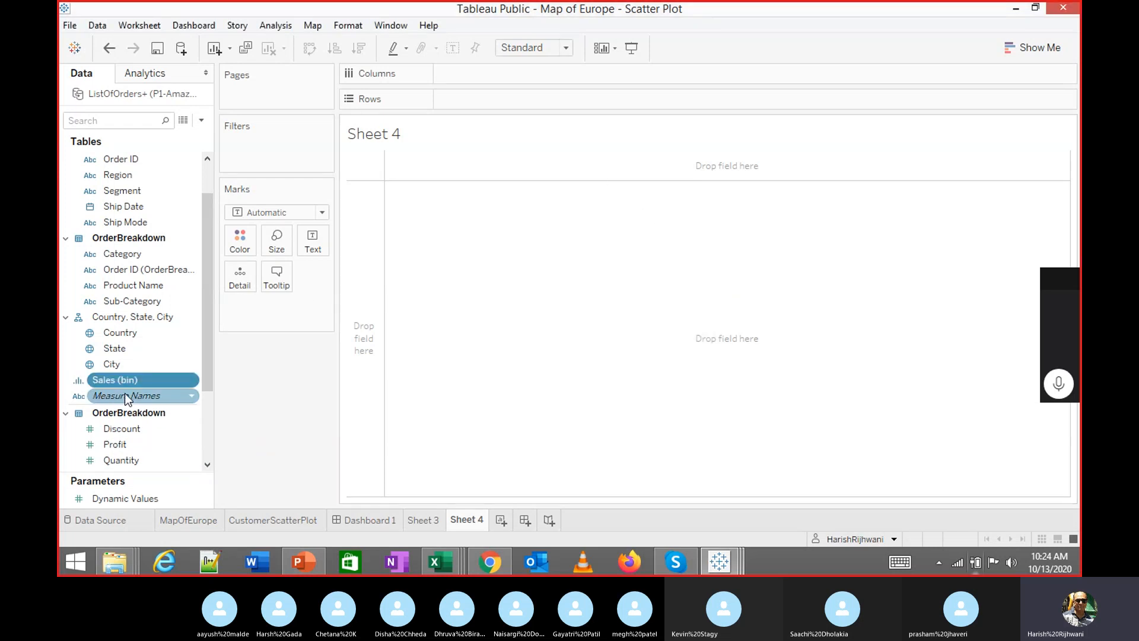
Try a SUM(Sales) bar chart over Sales (bin), then remove both fields to empty Sheet 4
double_click(115, 379)
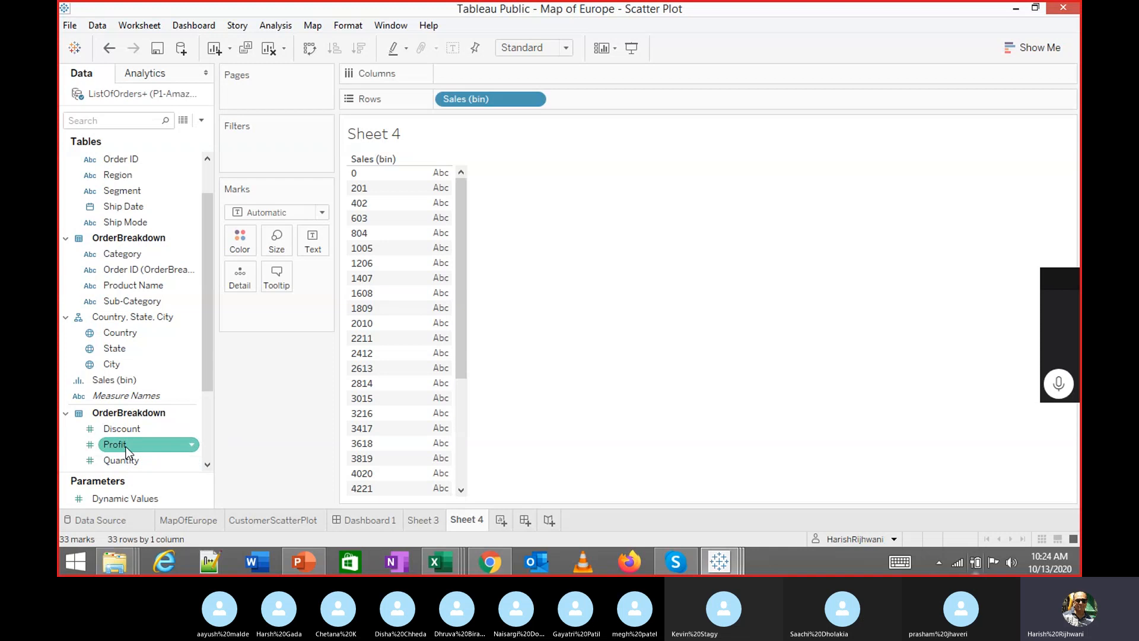
scroll(133, 443, down, 2)
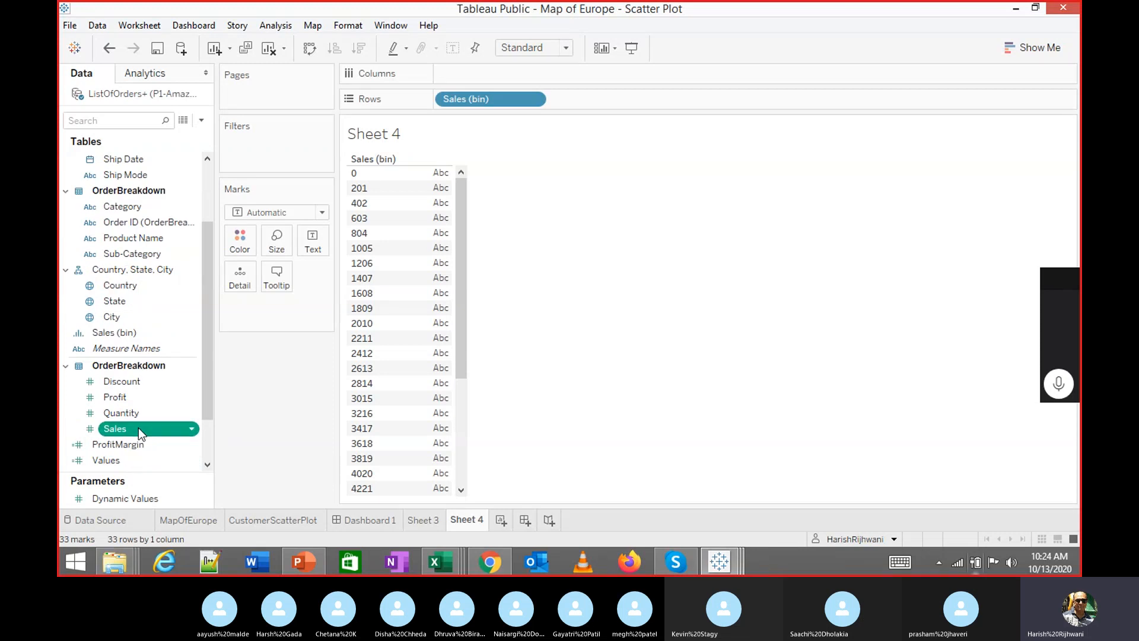
double_click(138, 428)
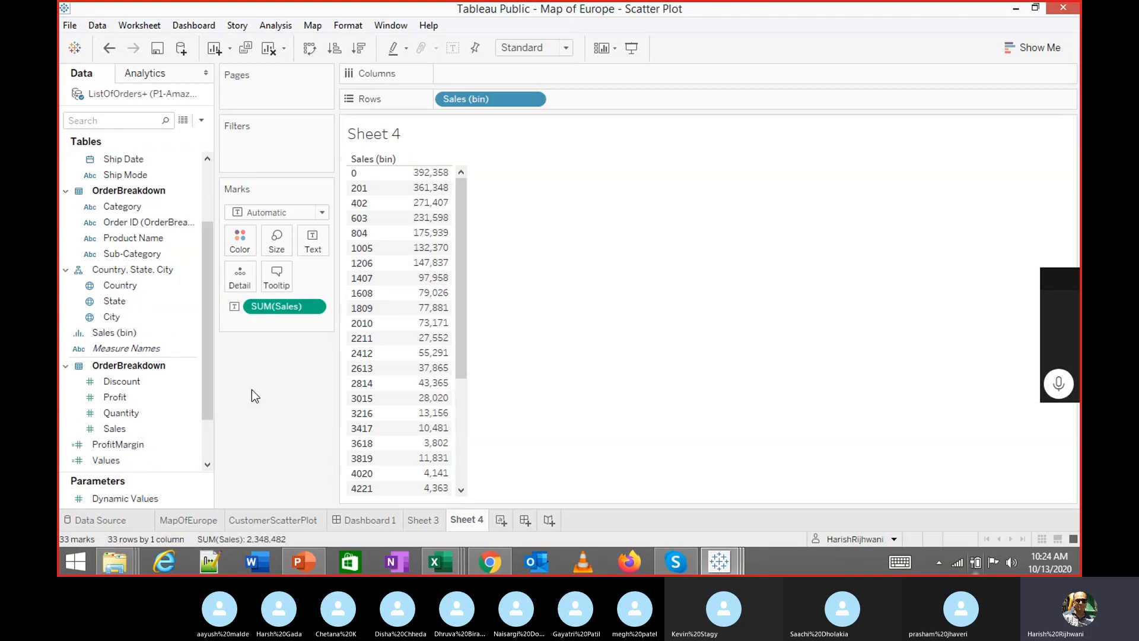
click(309, 49)
click(1032, 48)
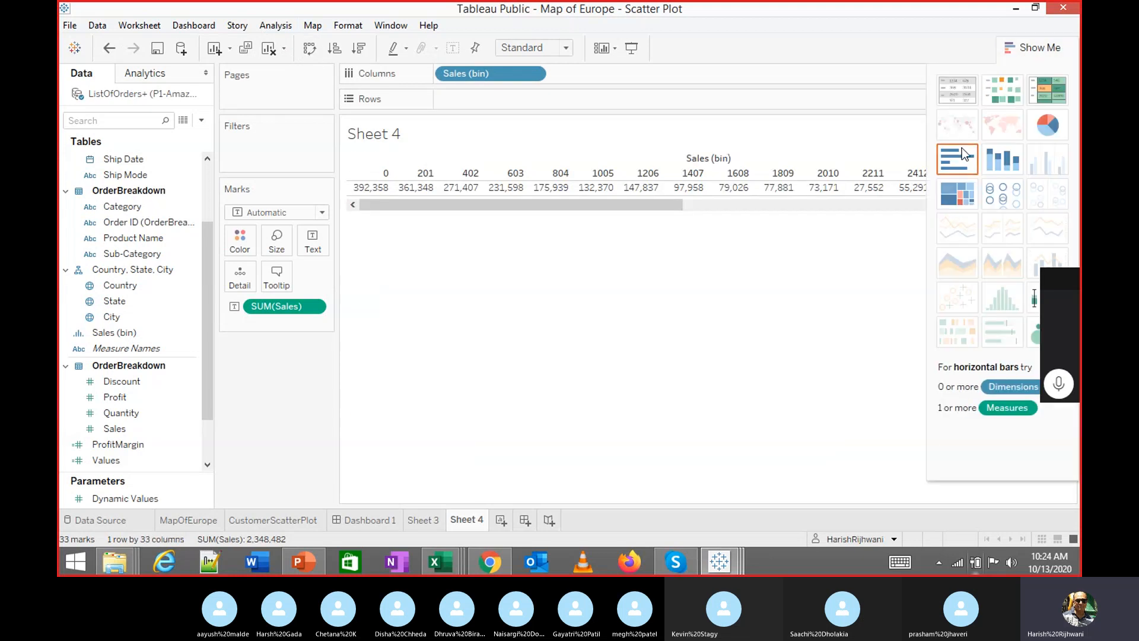
click(1000, 165)
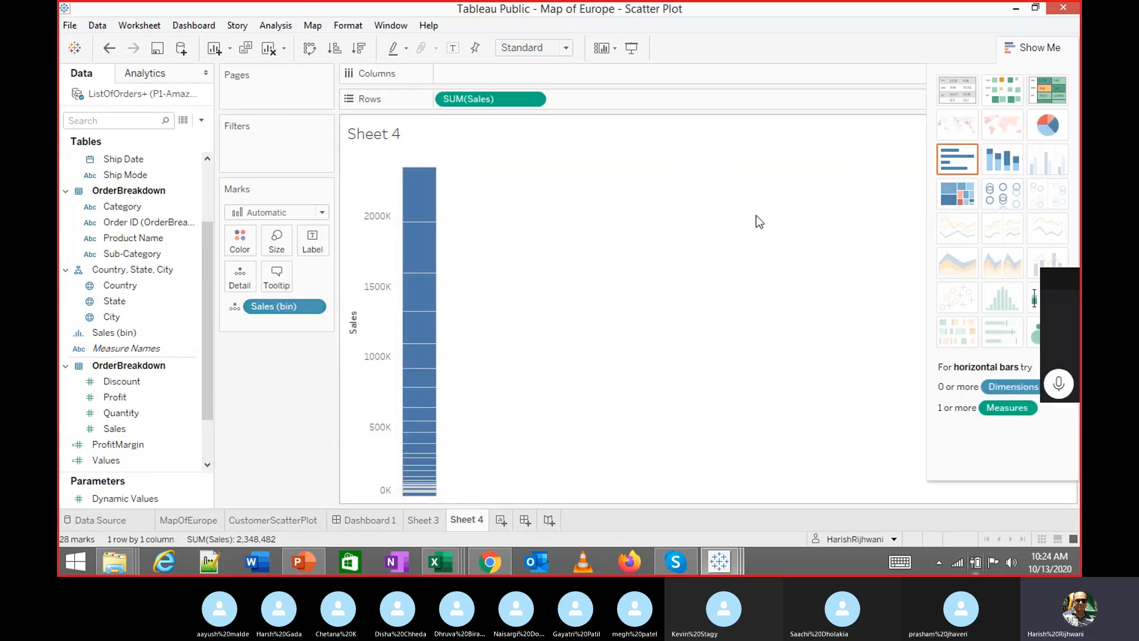
click(957, 159)
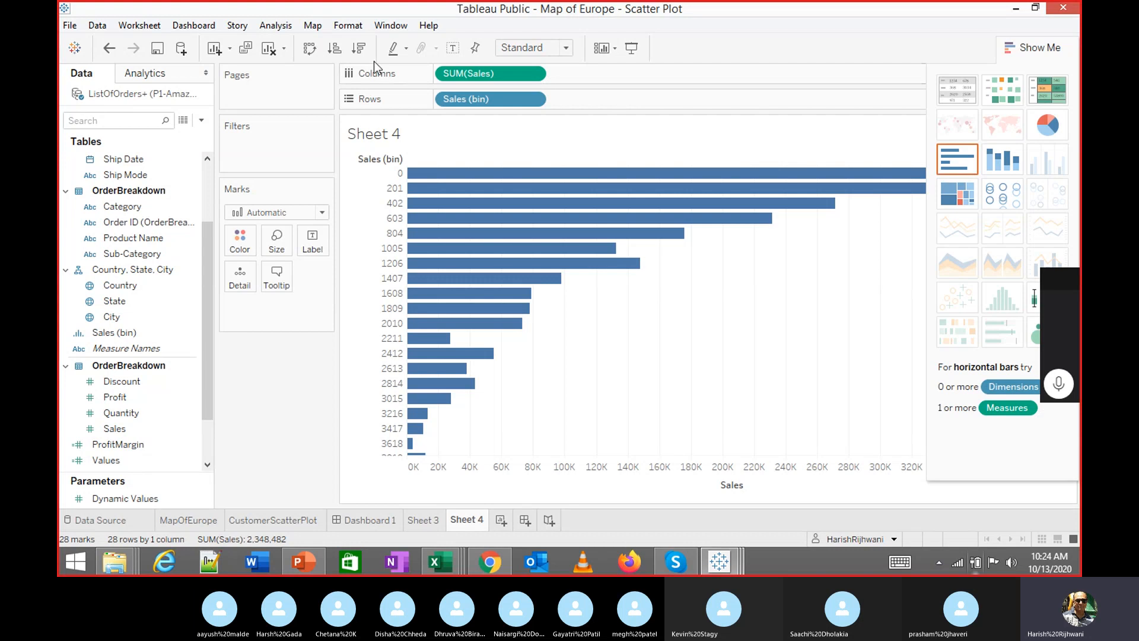
click(309, 49)
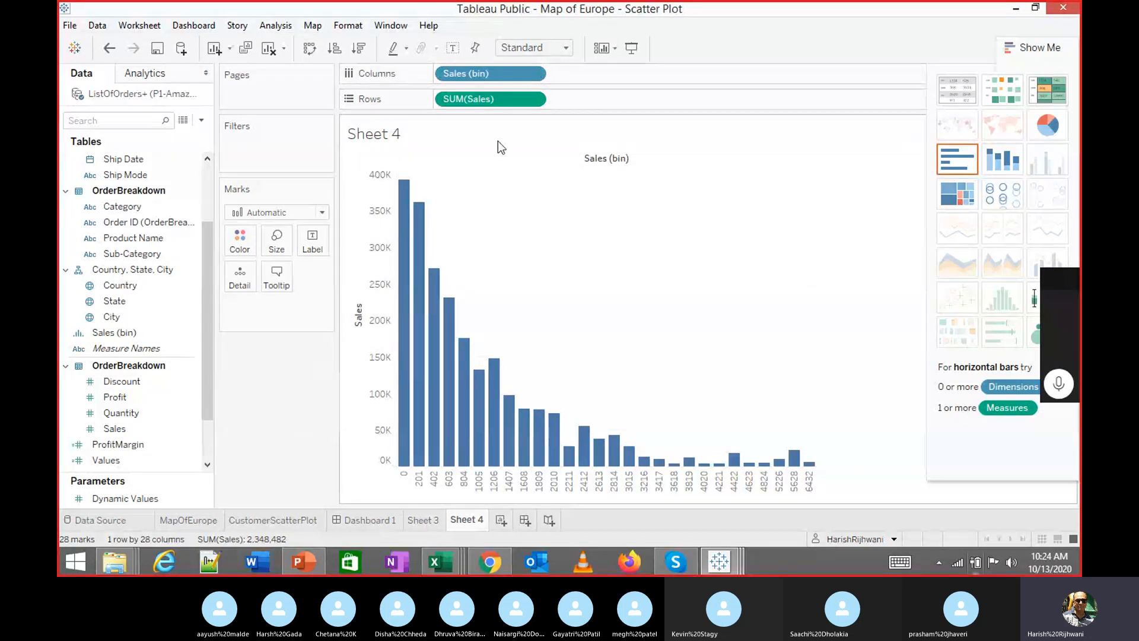
drag(483, 100, 293, 362)
drag(458, 74, 211, 436)
Delete the existing Sales (bin) field
click(137, 318)
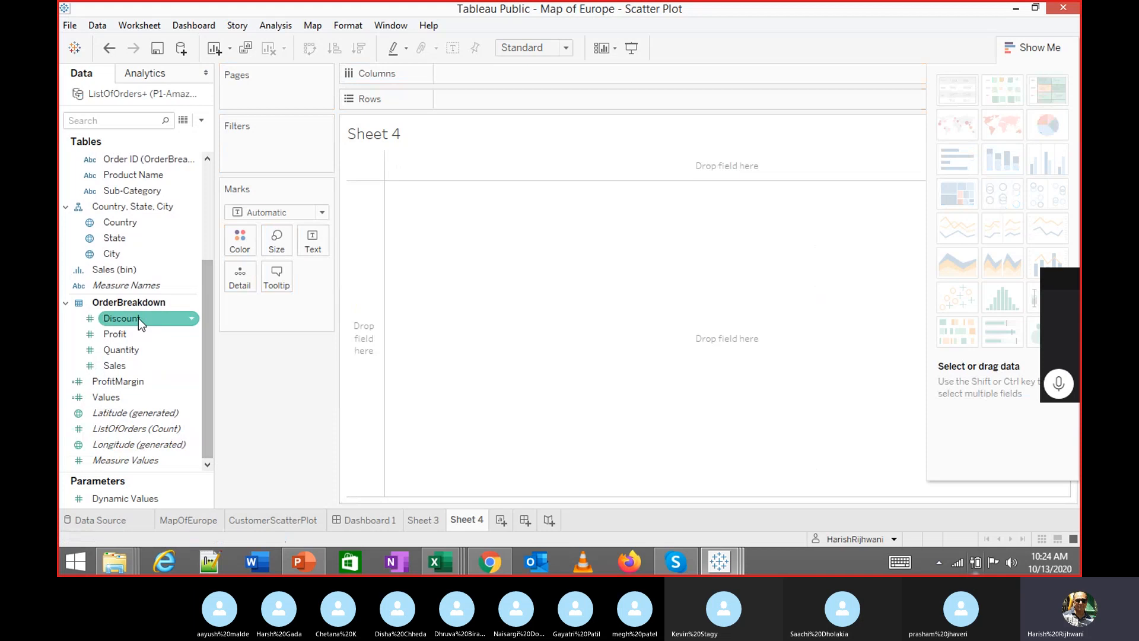
click(126, 270)
right_click(126, 269)
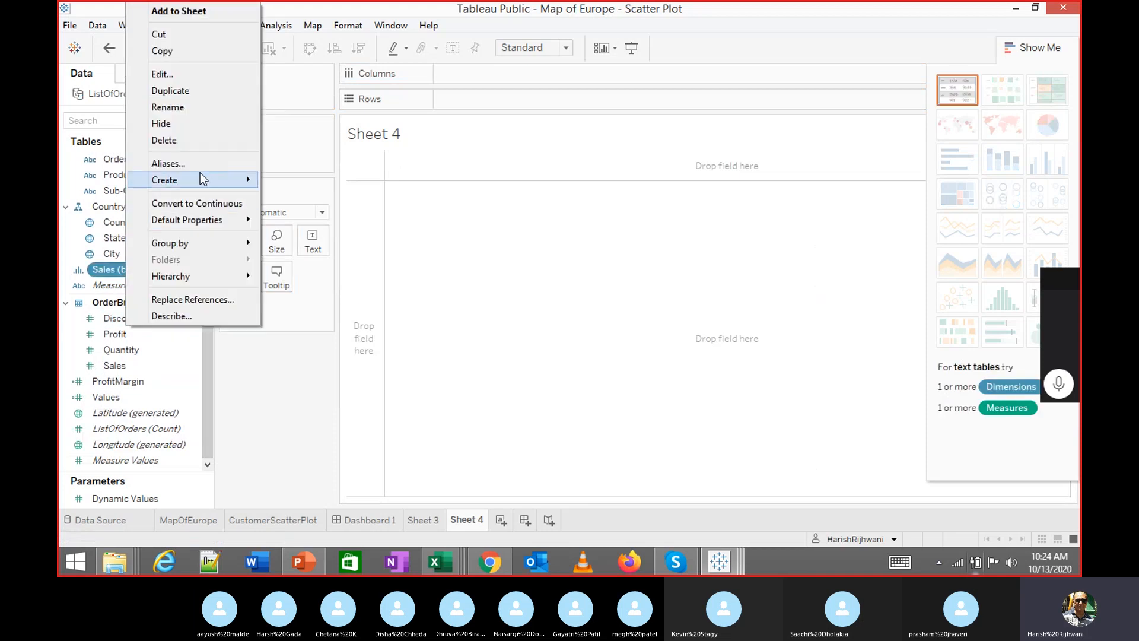
click(189, 140)
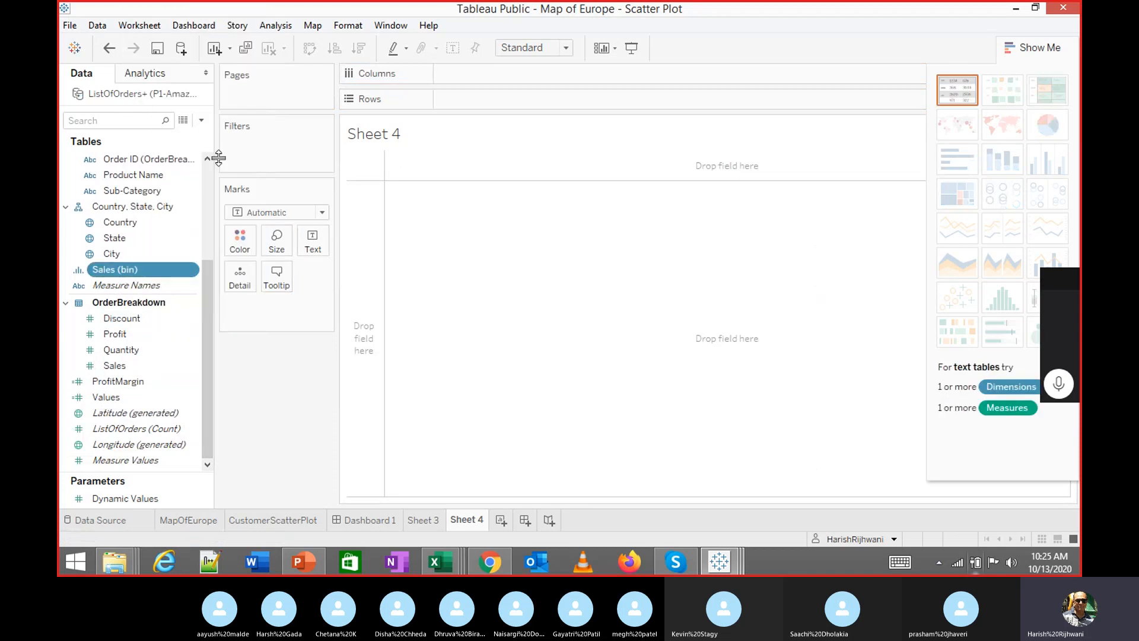
click(81, 392)
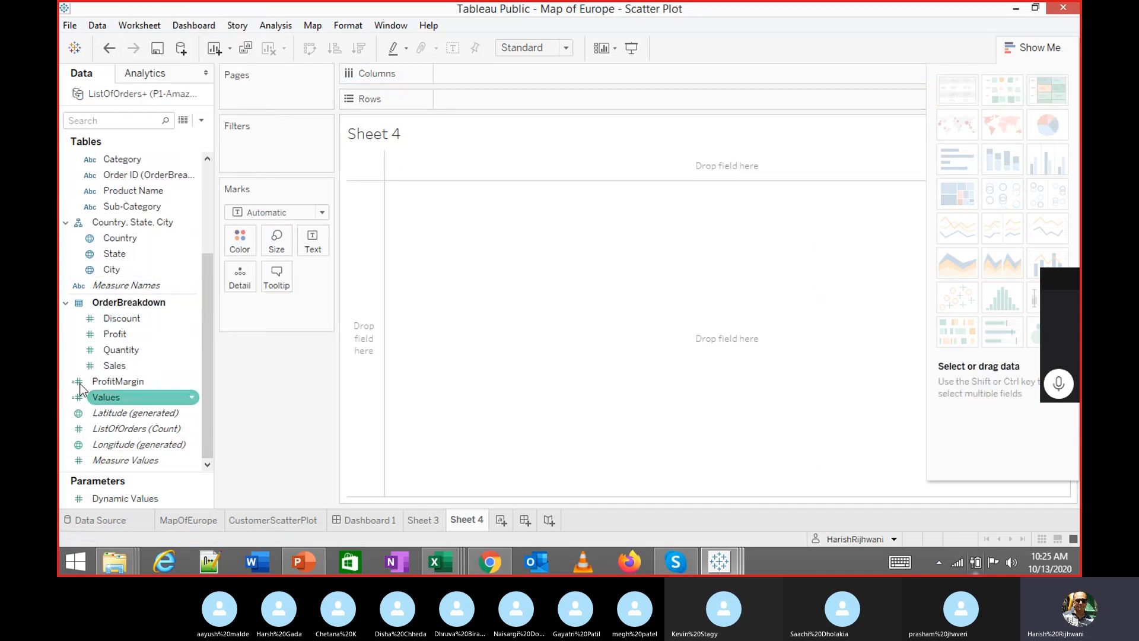
Recreate Sales (bin) from the Sales measure, keeping bin size 201
right_click(140, 366)
mouse_move(191, 173)
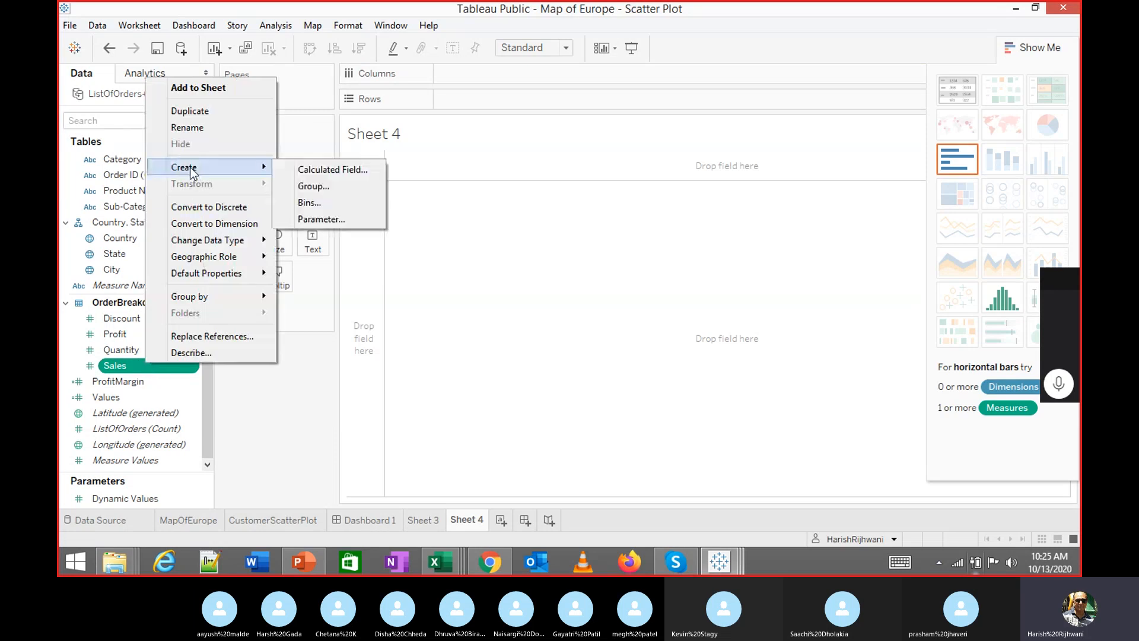
click(309, 203)
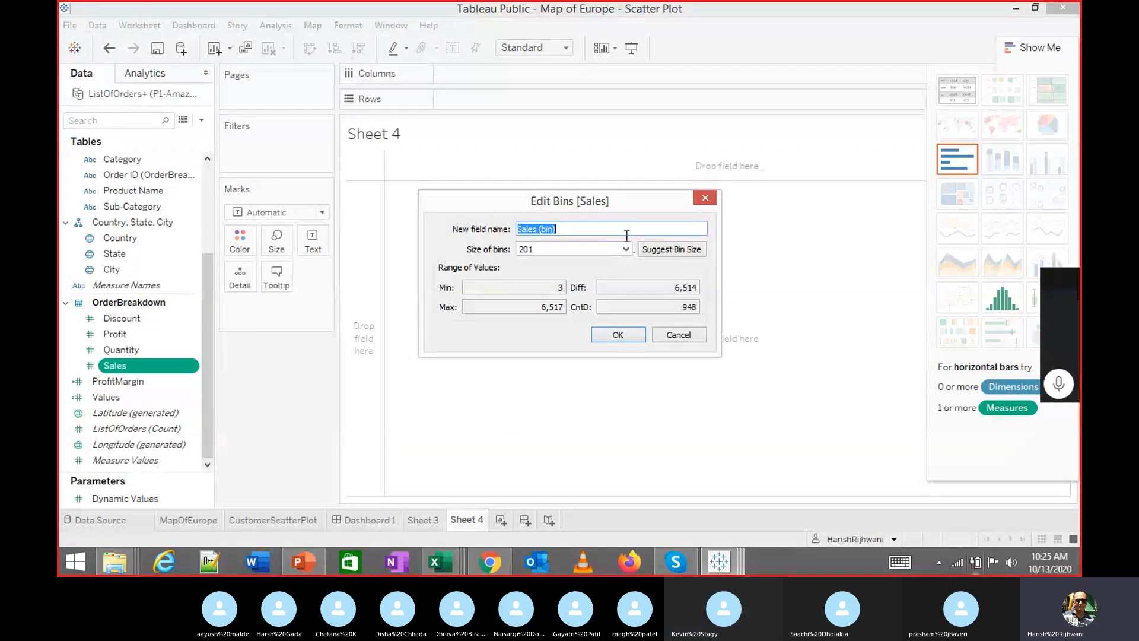
key(Tab)
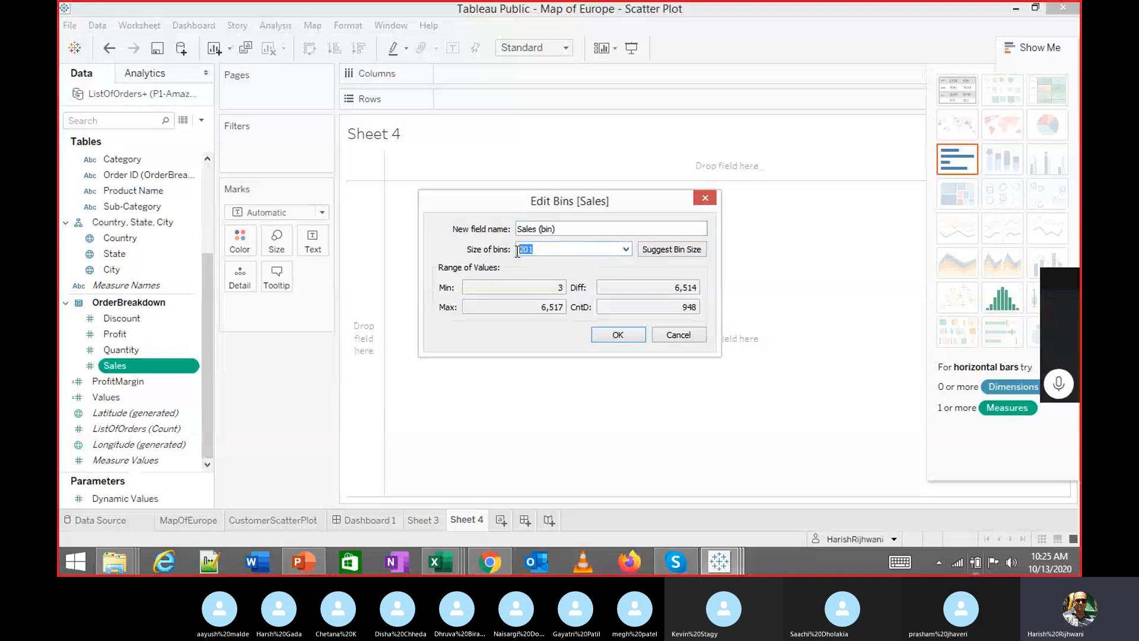
click(638, 334)
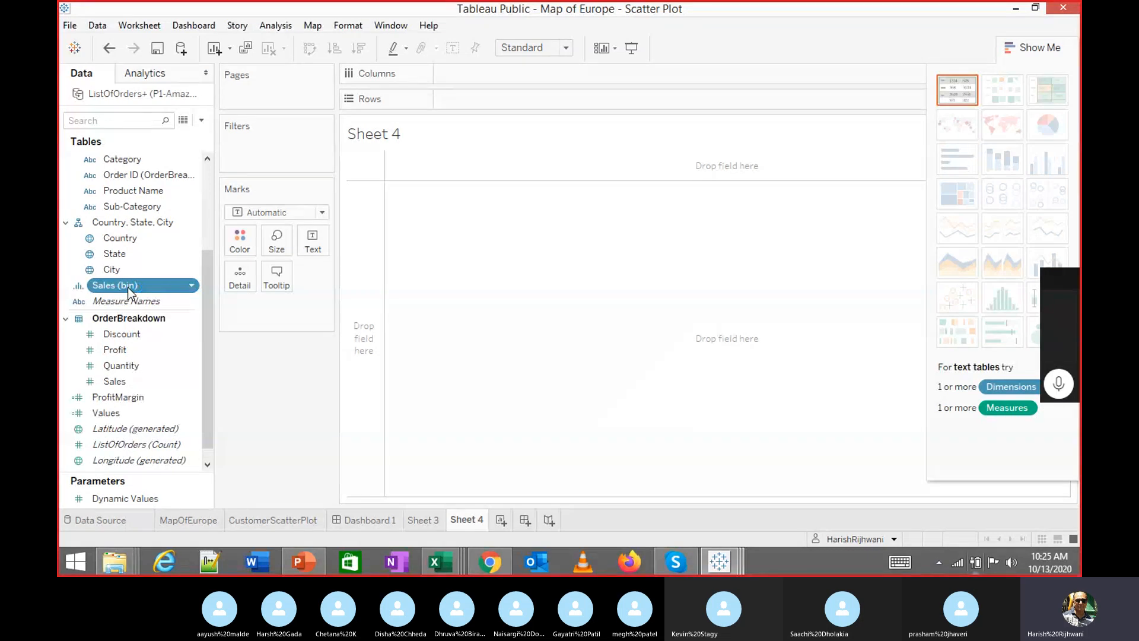
Chart SUM(Sales) per Sales (bin) as vertical columns using horizontal bars and an axis swap
double_click(128, 286)
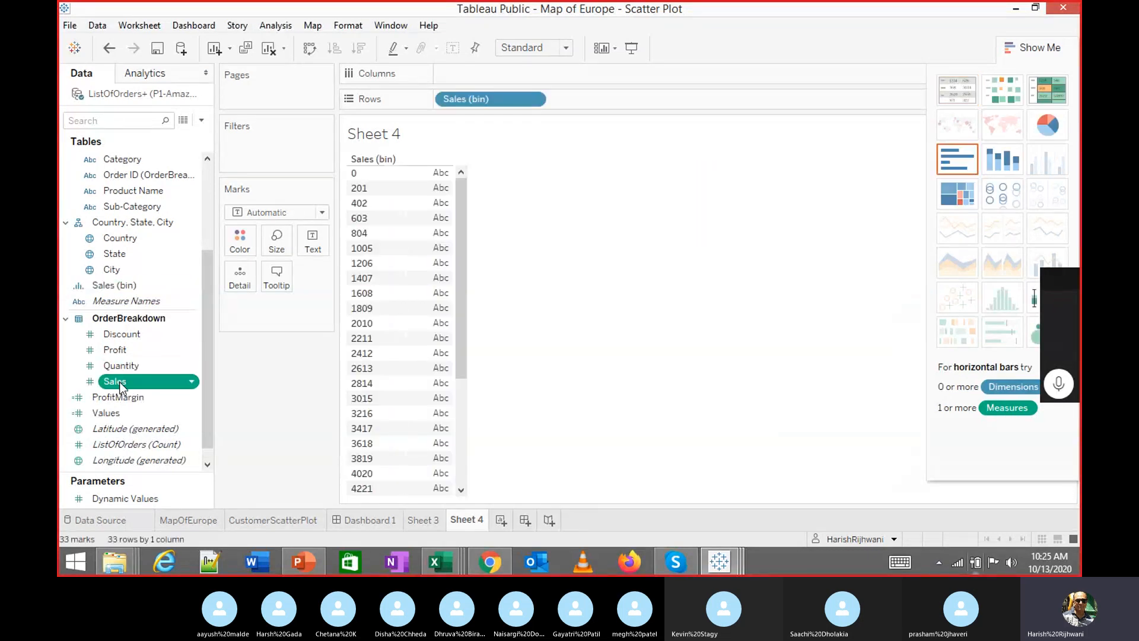
double_click(116, 381)
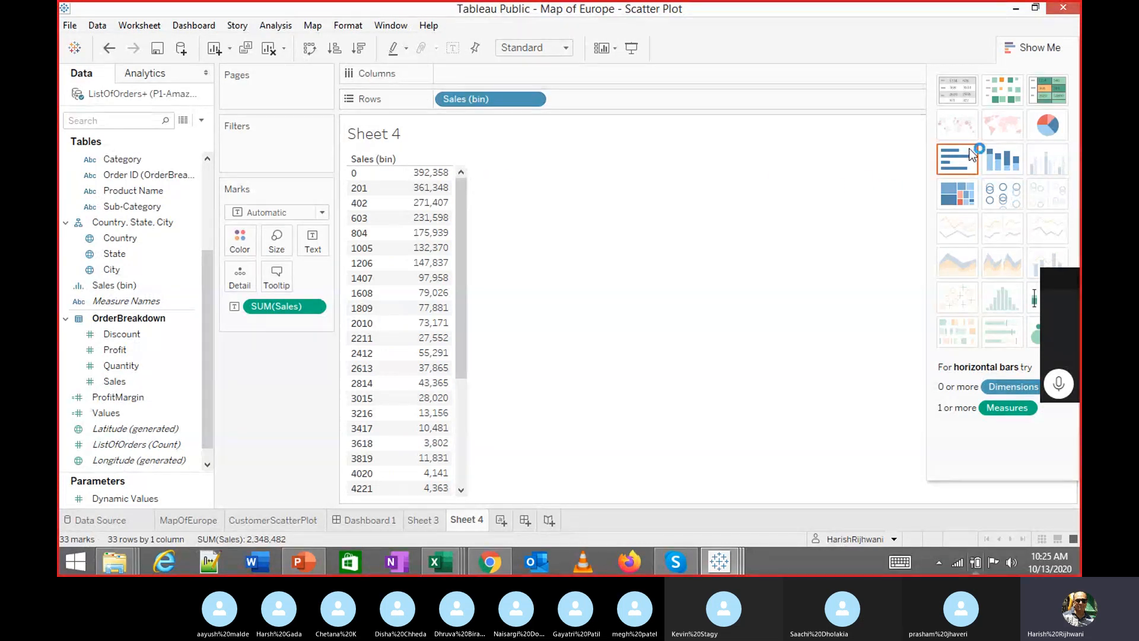
click(952, 162)
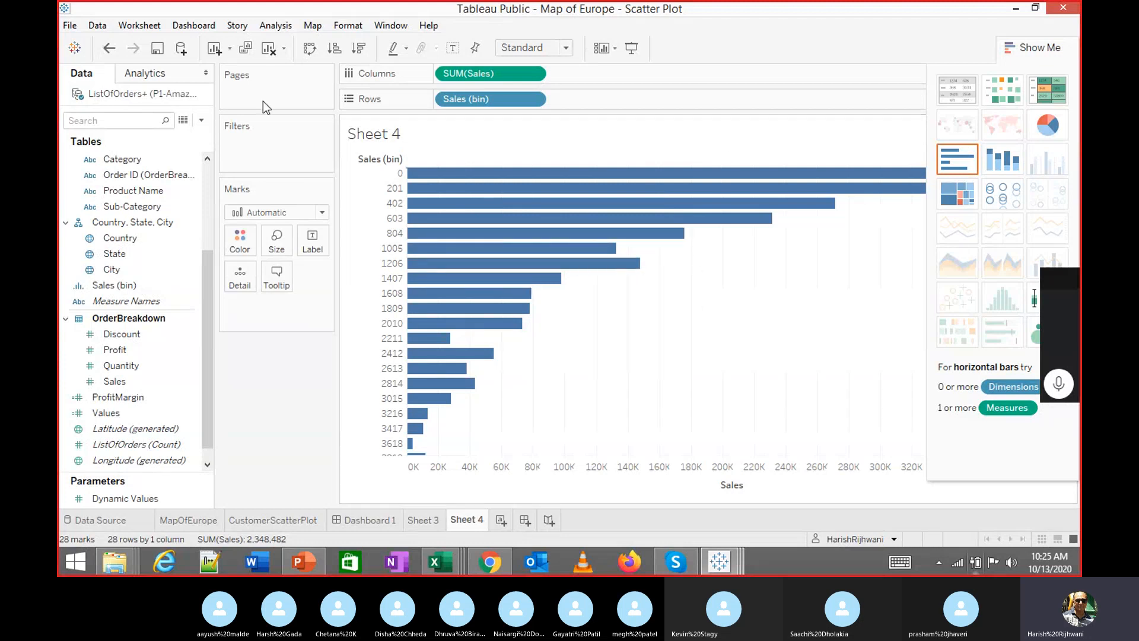
click(314, 50)
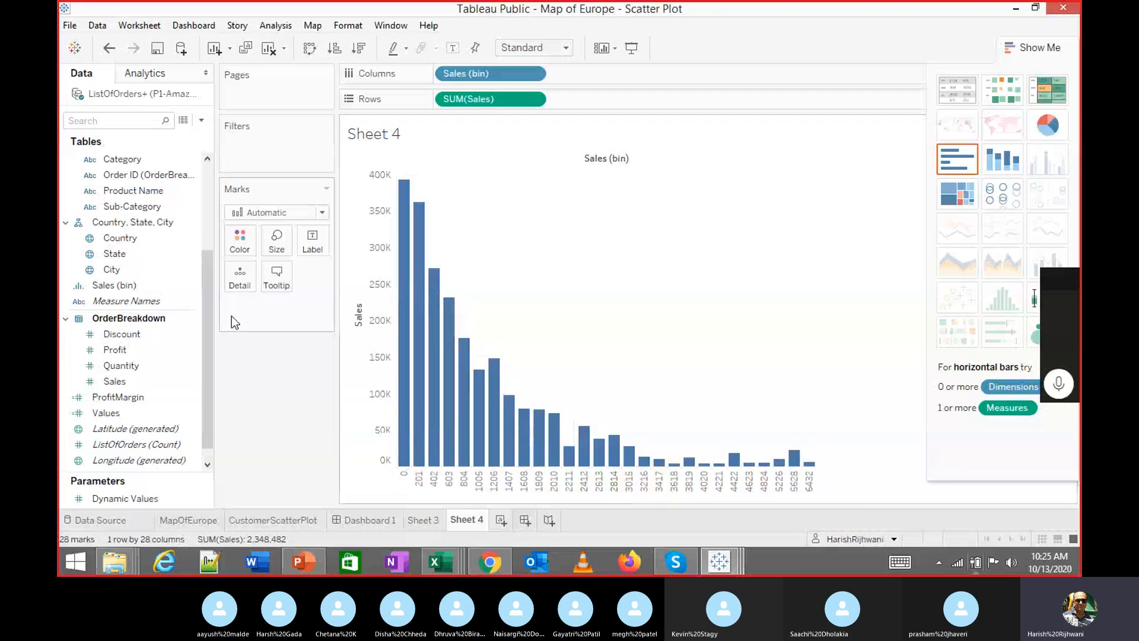
right_click(160, 290)
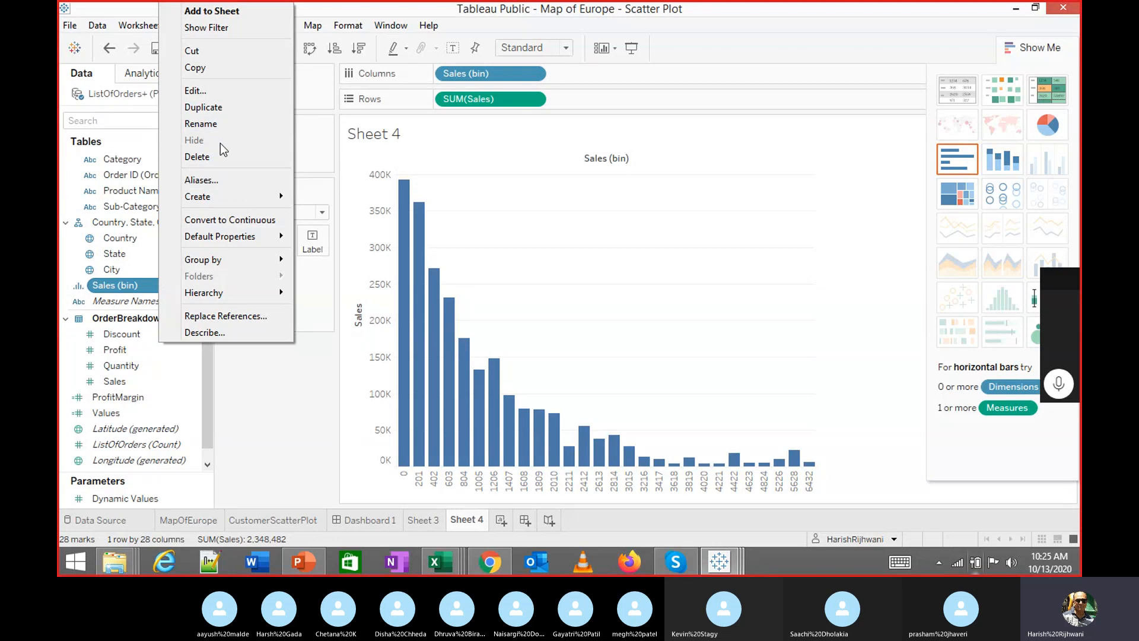
mouse_move(199, 204)
Change the Sales bin size from 201 to 300 and hide the Show Me panel
click(196, 90)
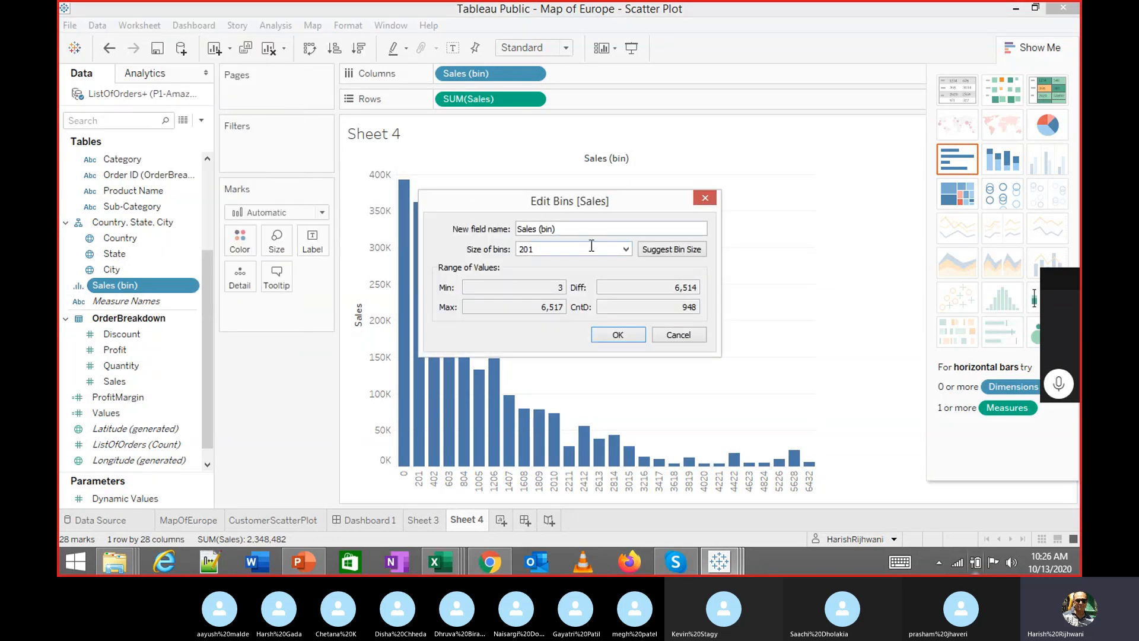
click(626, 249)
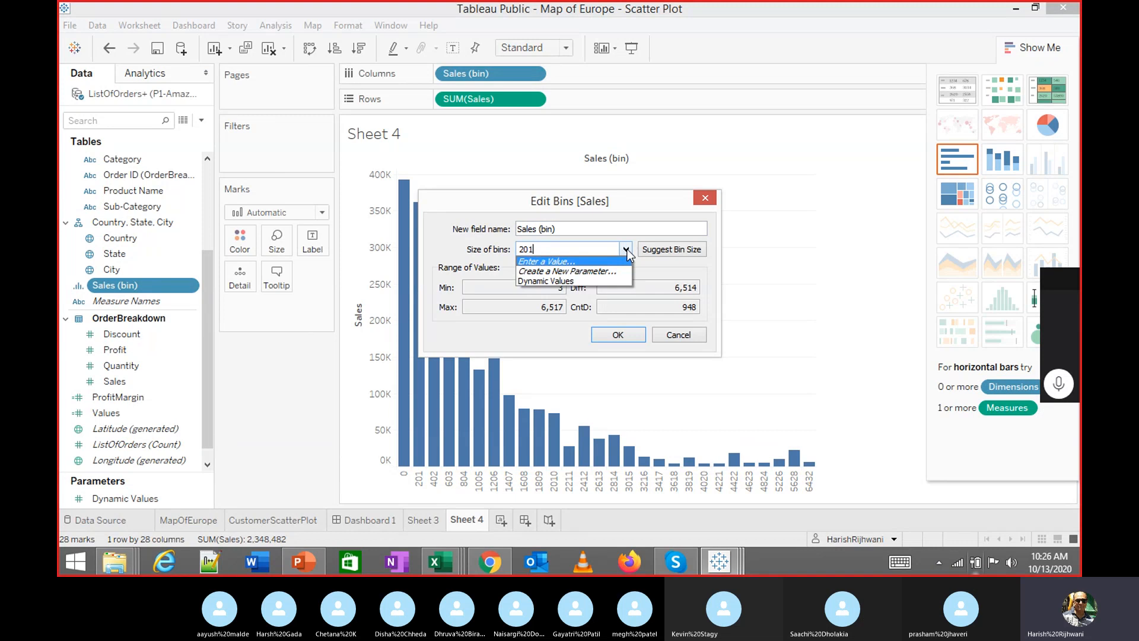
click(593, 248)
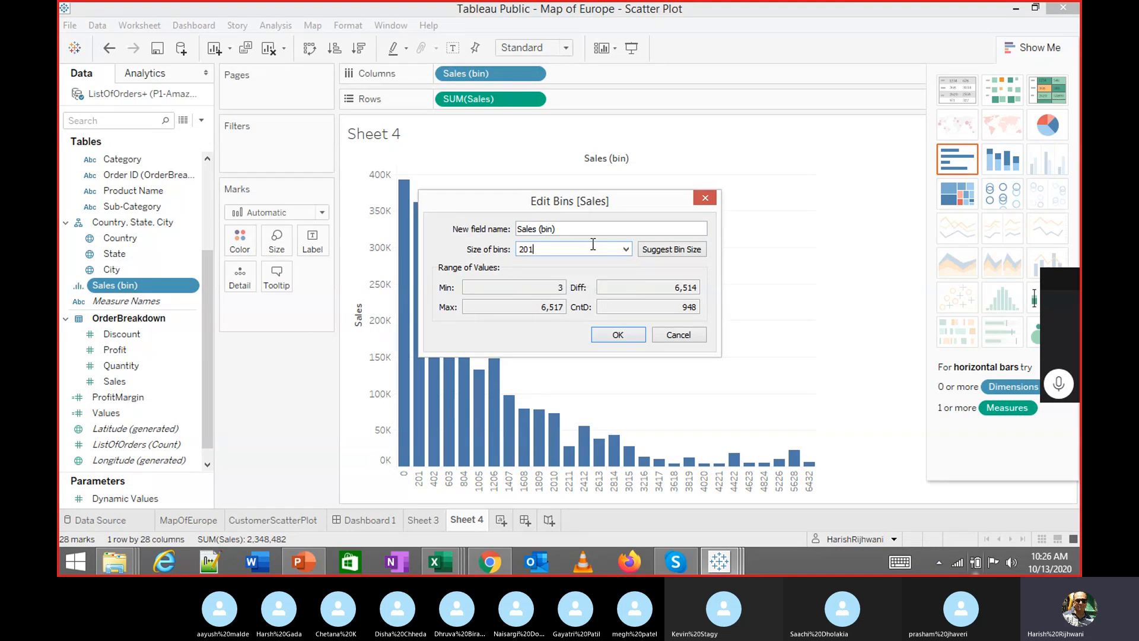
double_click(533, 245)
text(300)
key(Return)
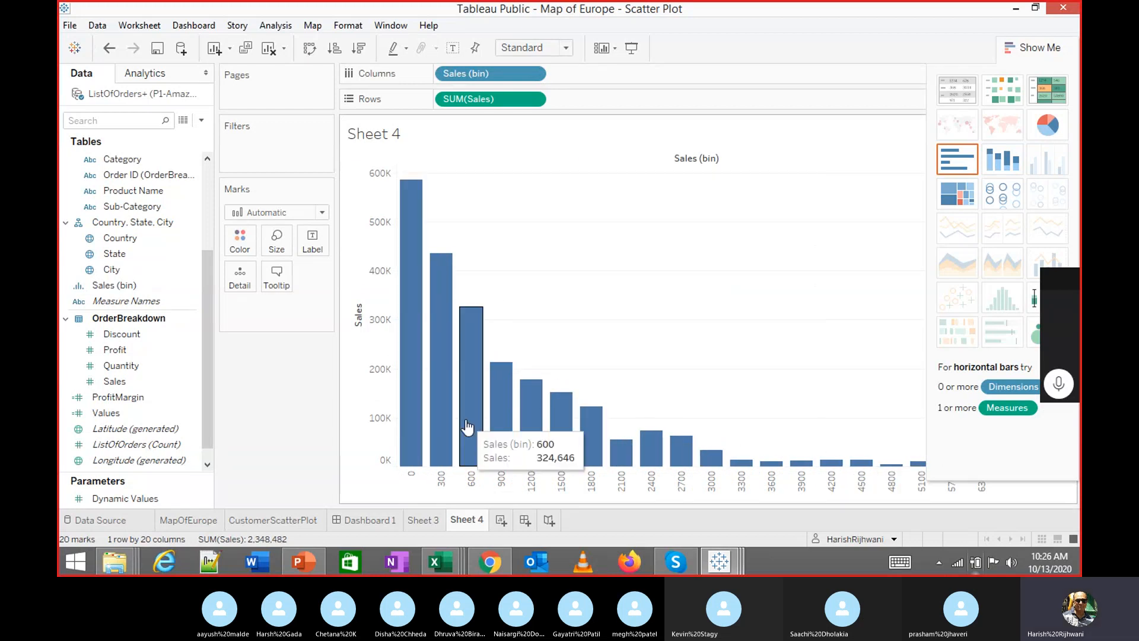
click(1018, 54)
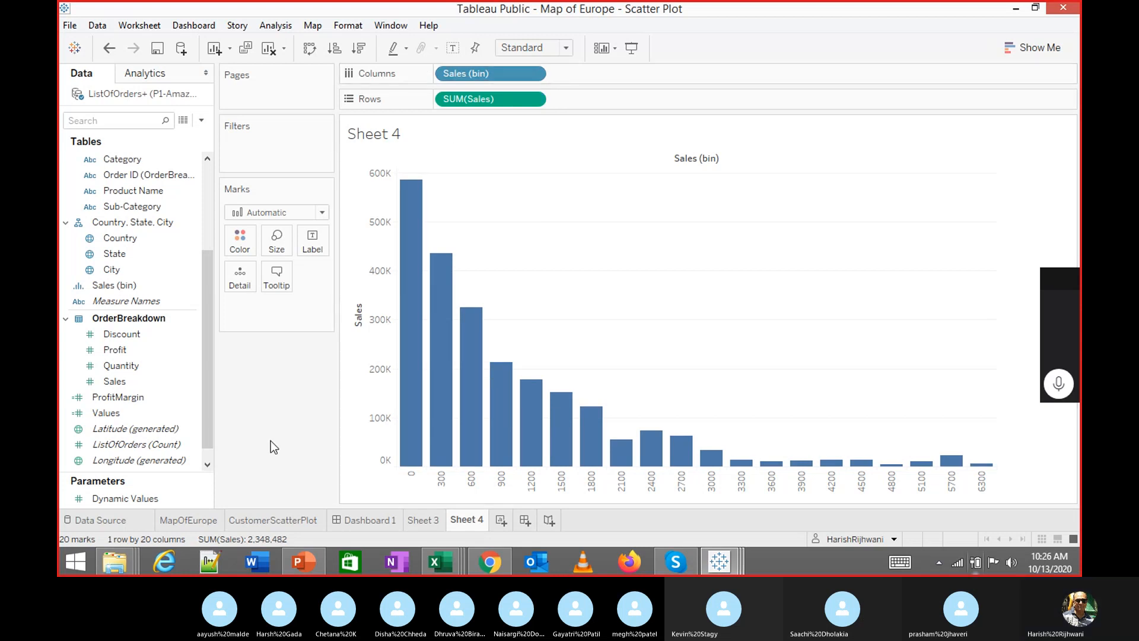
Drive the Sales bin size with a new Sales (bin) Parameter
click(178, 334)
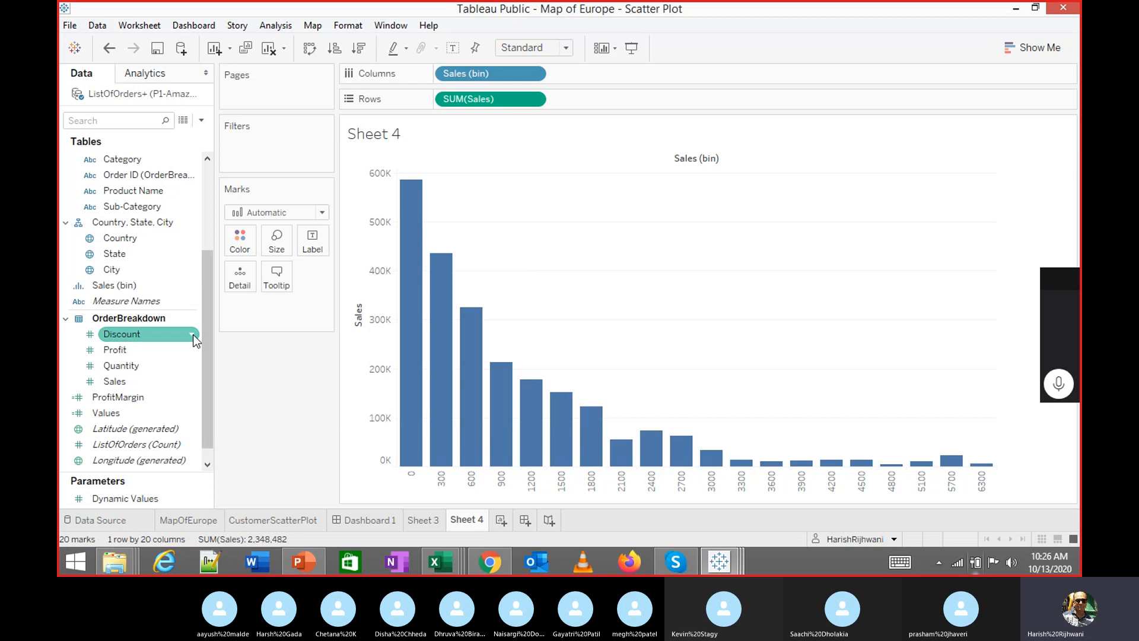
right_click(149, 290)
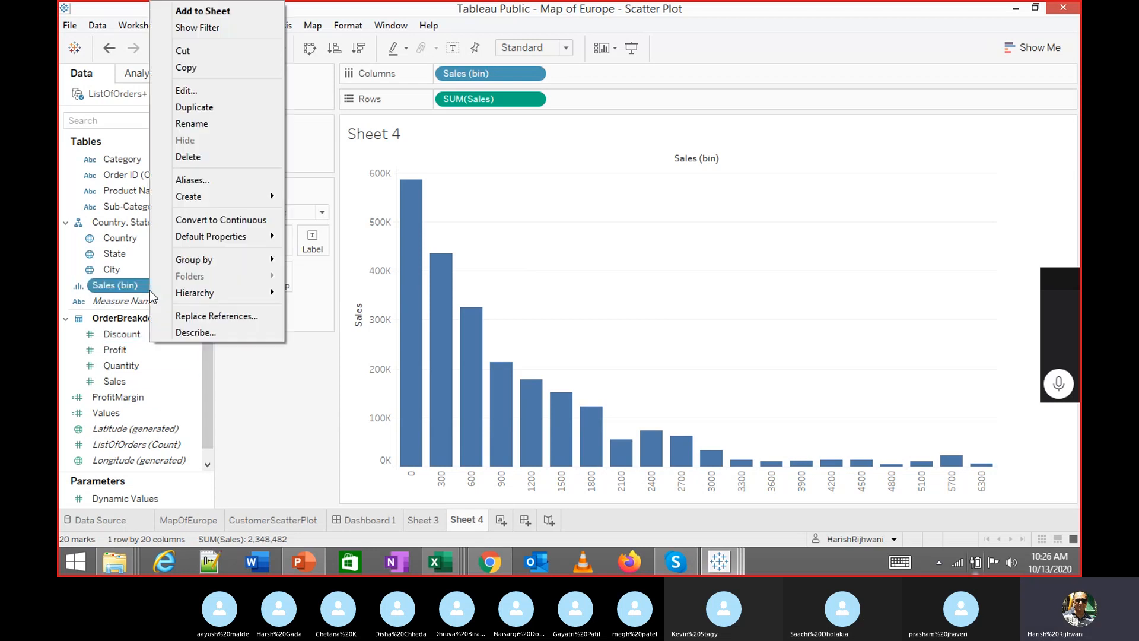
click(208, 88)
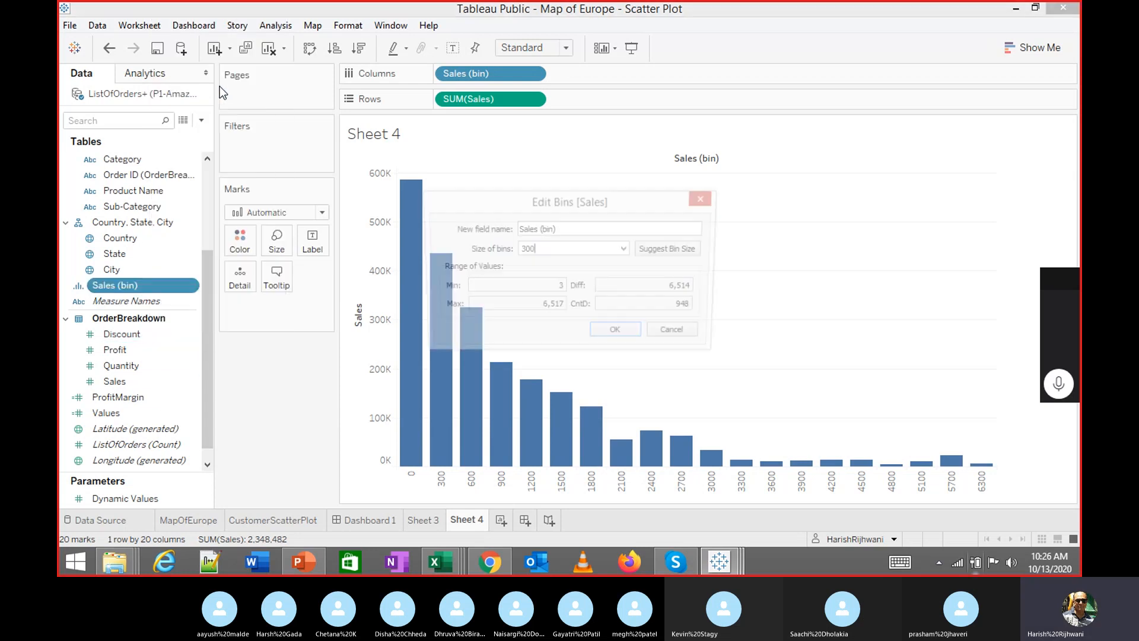
click(625, 249)
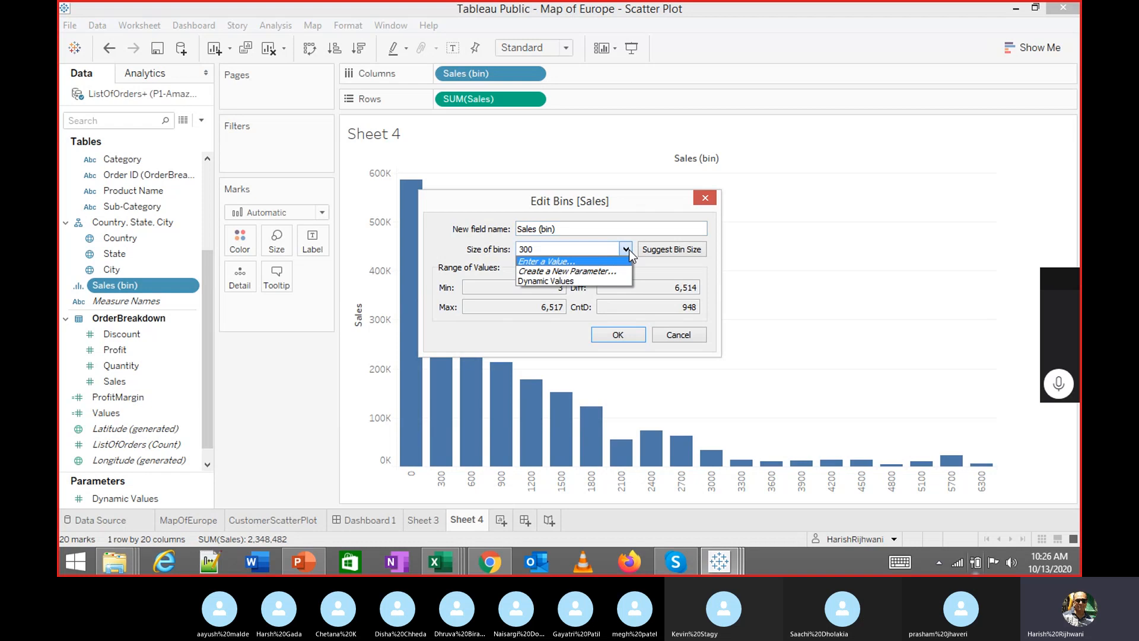
click(574, 272)
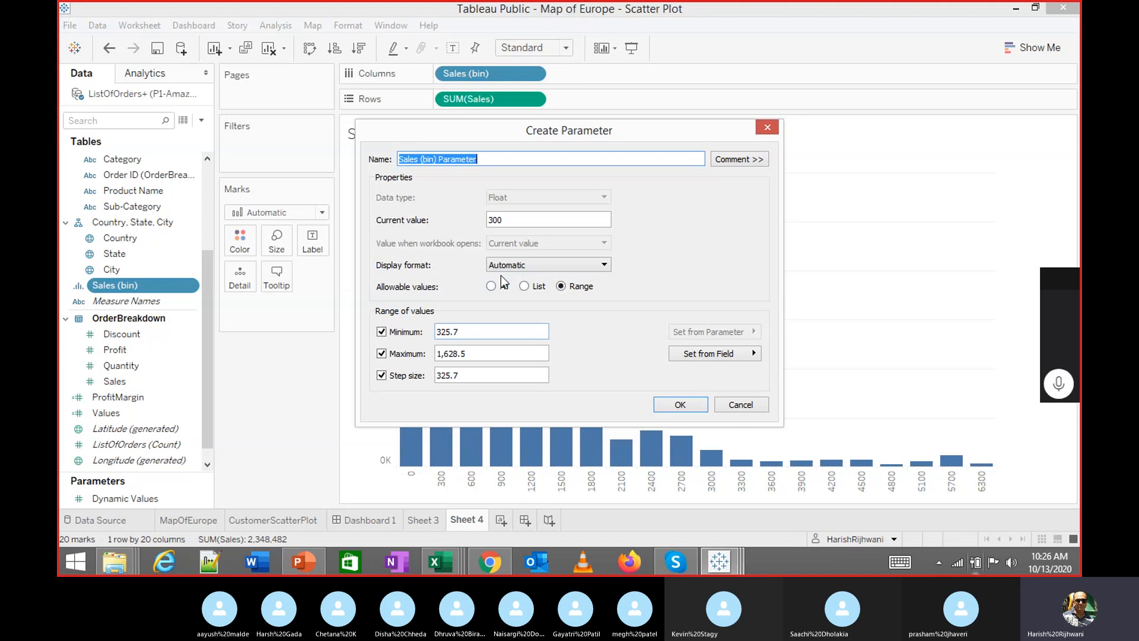
click(698, 407)
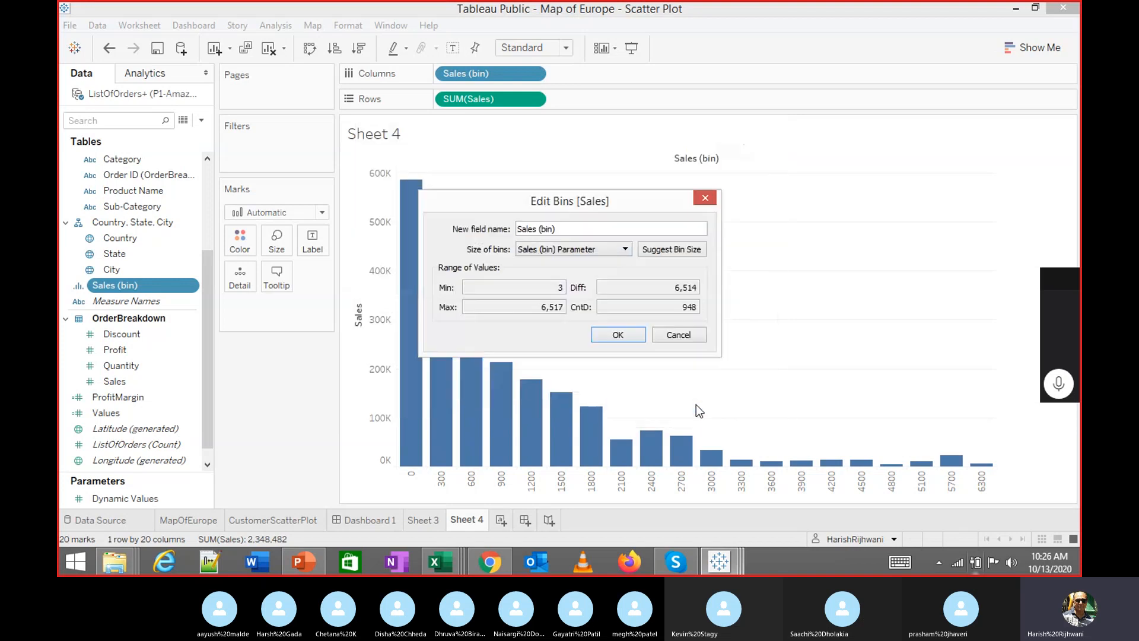
click(640, 341)
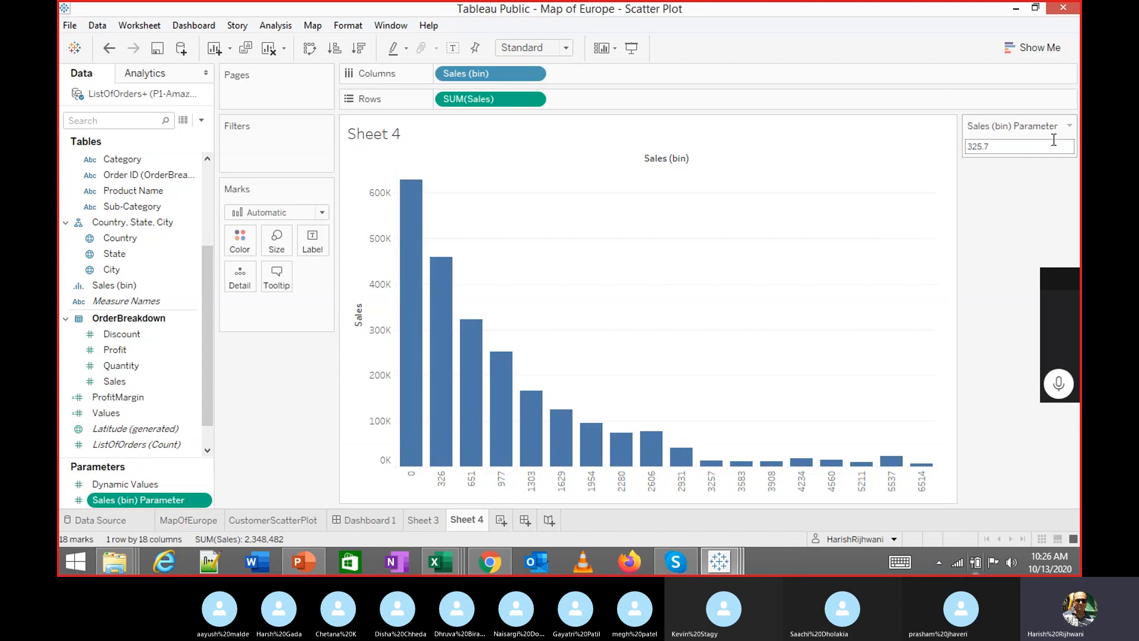
Show the Sales (bin) Parameter as a slider, test it, and leave it at 325.7
click(1070, 126)
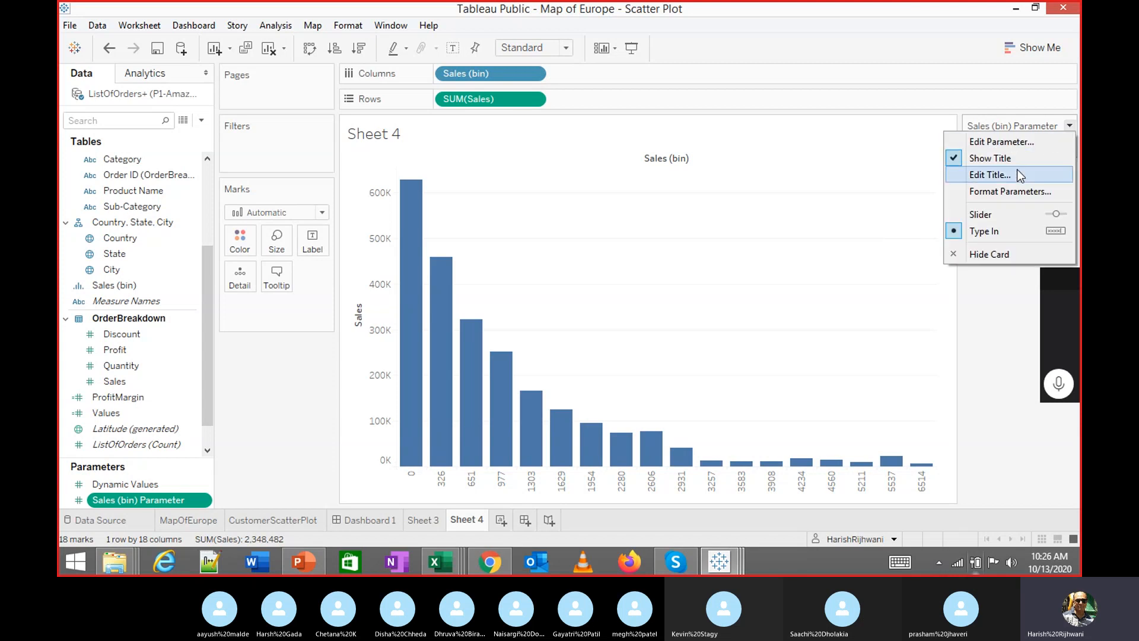
click(1004, 212)
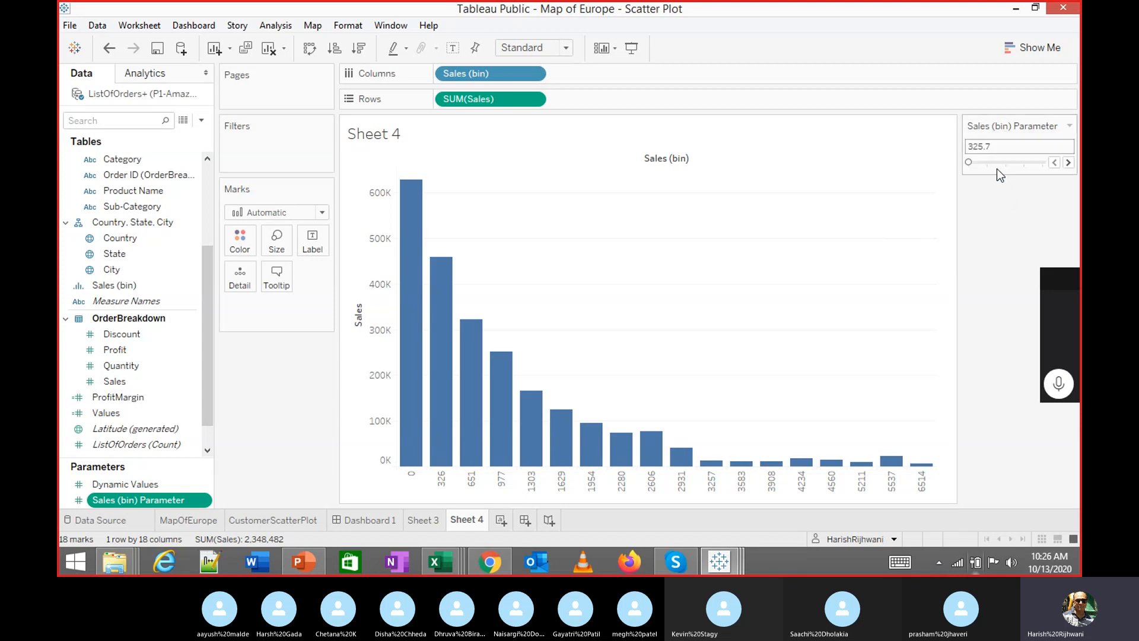
mouse_move(986, 164)
mouse_down()
mouse_move(973, 162)
mouse_move(1007, 161)
mouse_move(968, 163)
mouse_up()
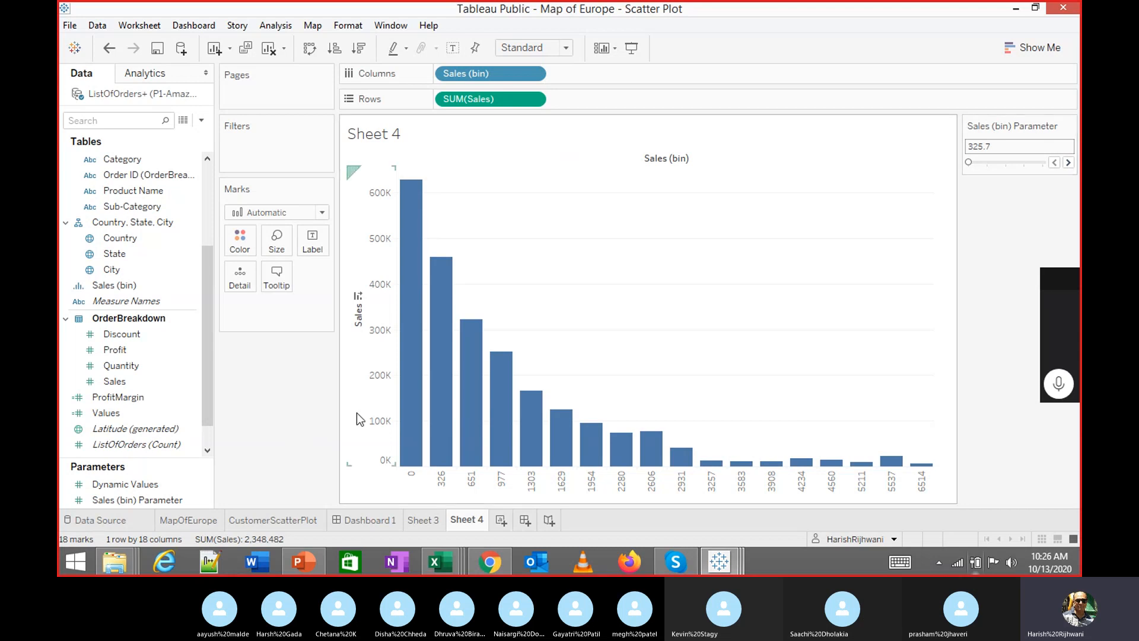
click(1068, 131)
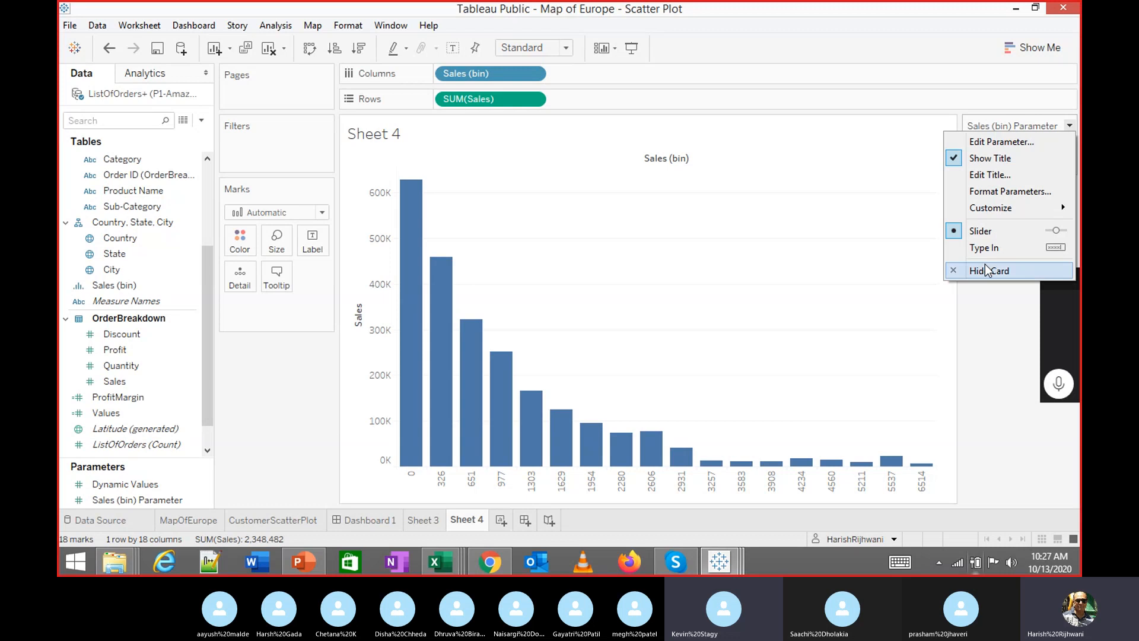
click(988, 287)
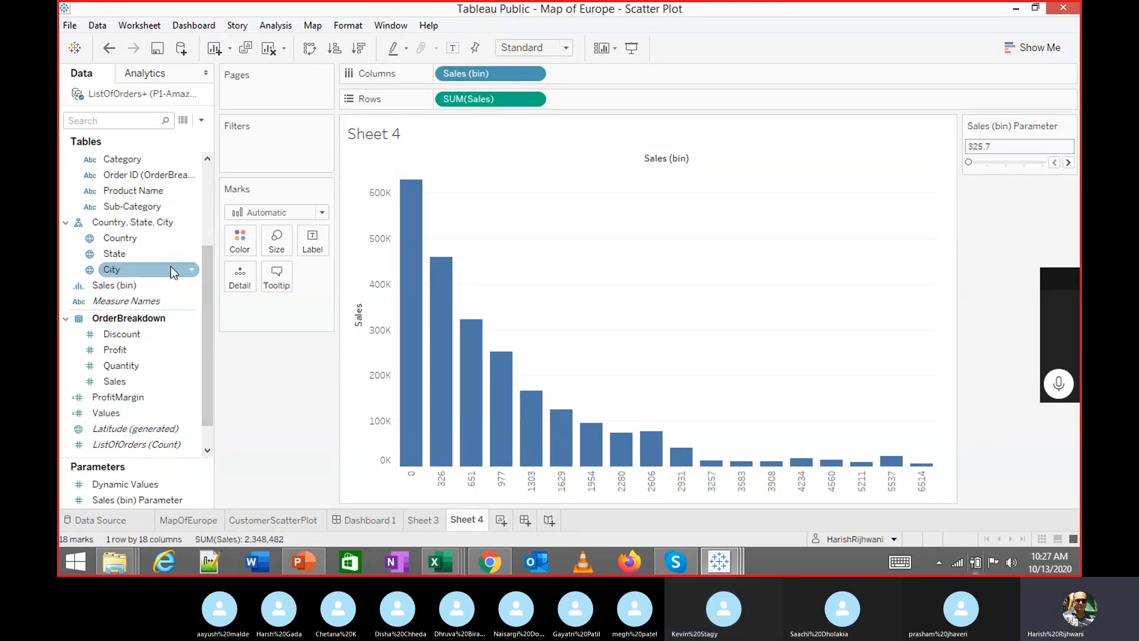
Set the Sales bins to a fixed size of 200
right_click(142, 286)
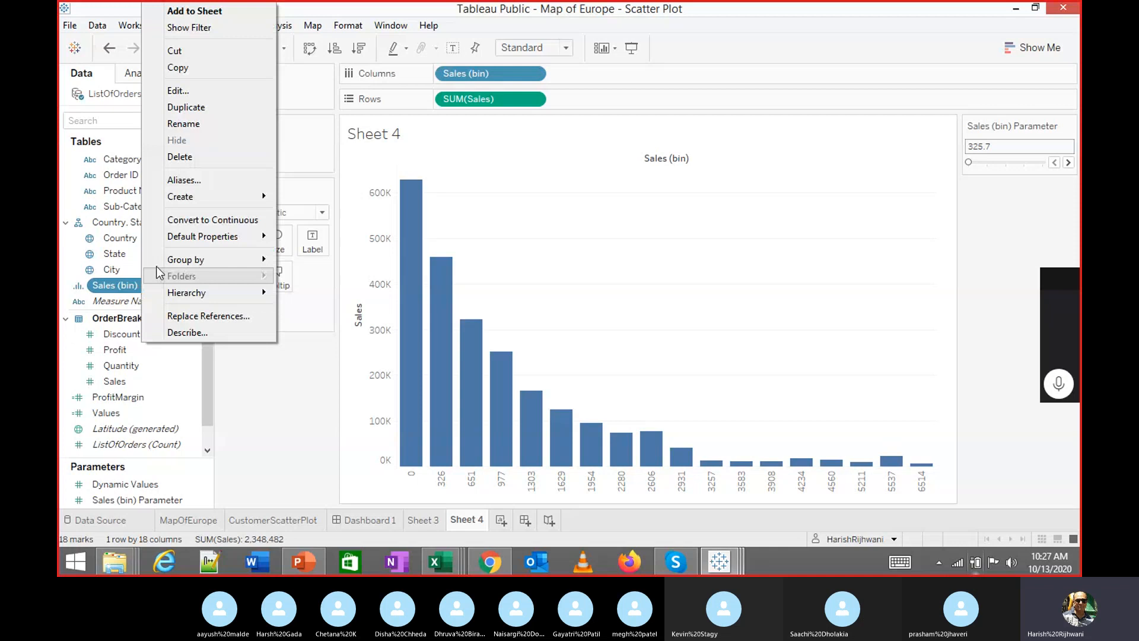
click(183, 90)
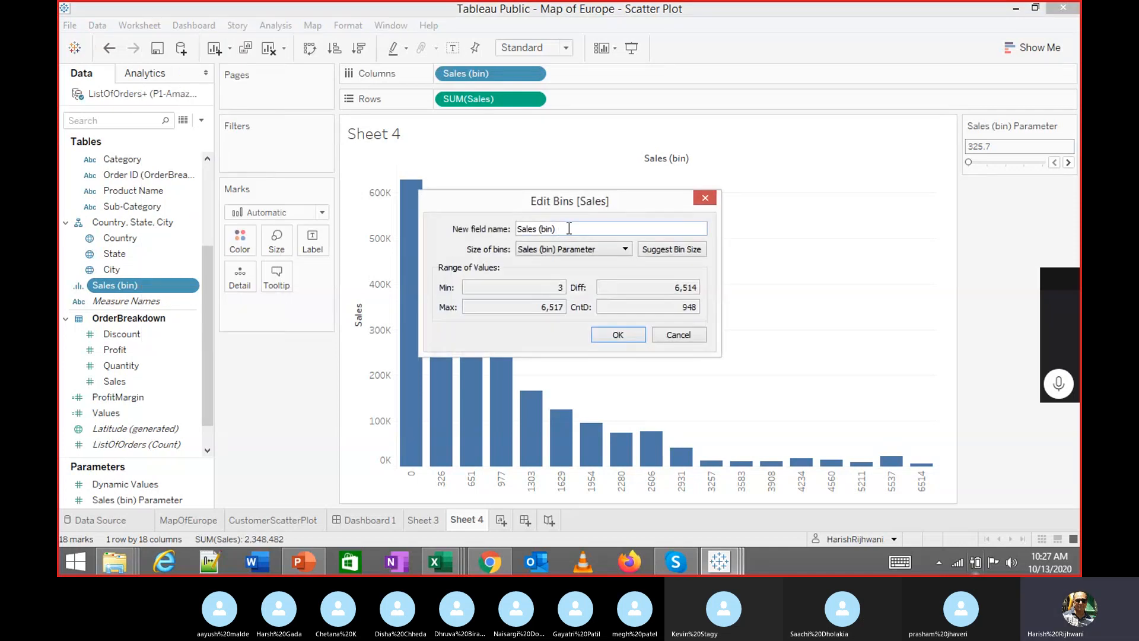
click(593, 252)
click(587, 259)
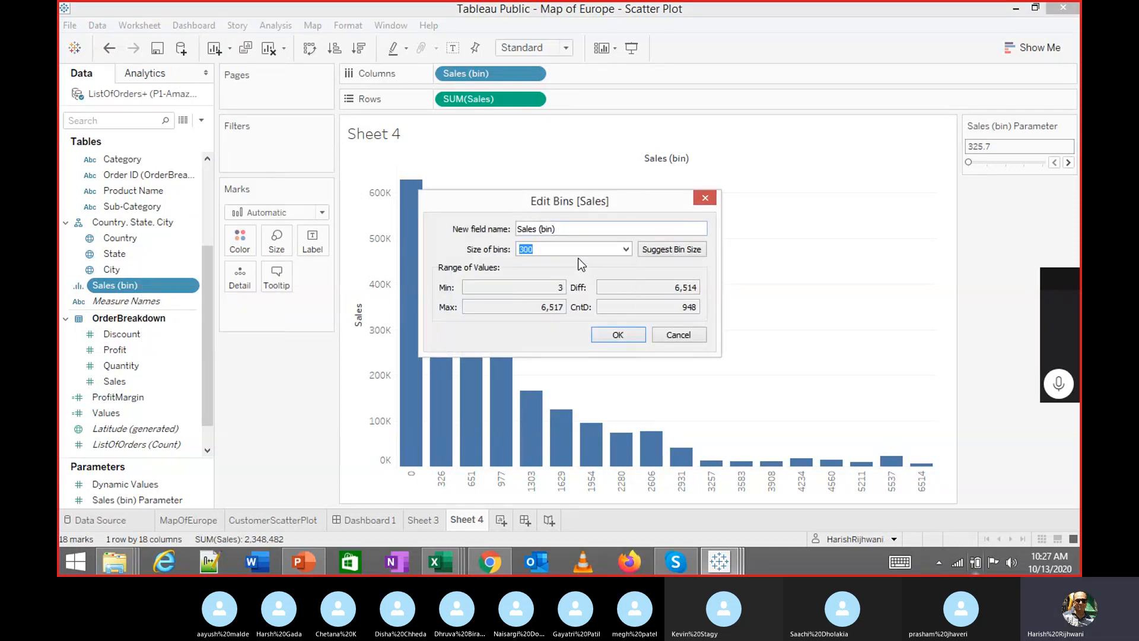
text(200)
key(Return)
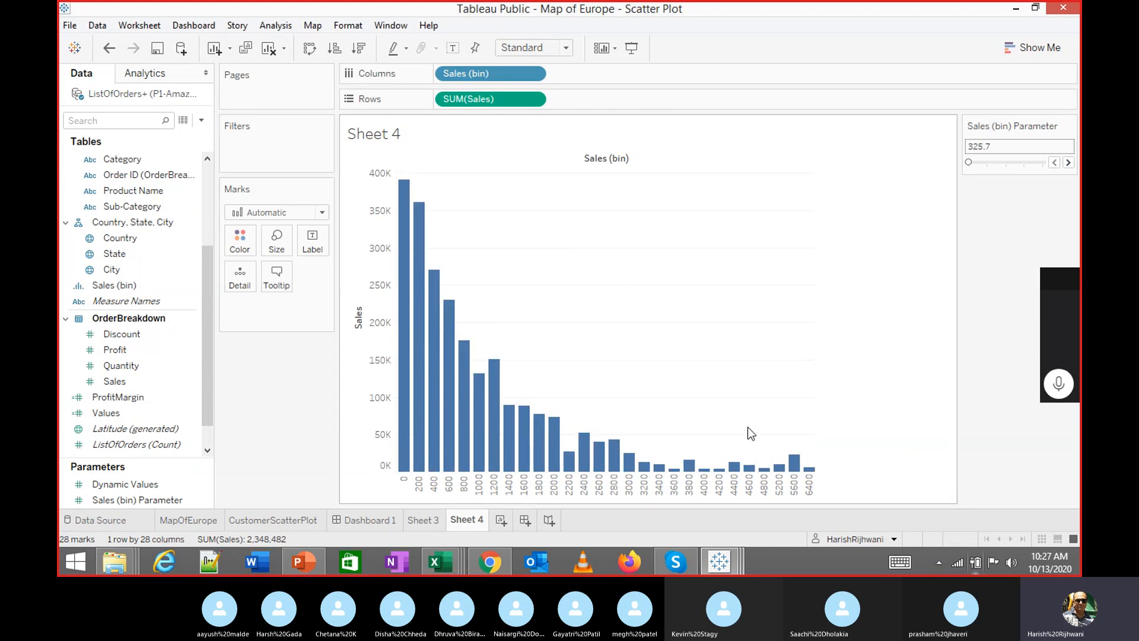
Delete the Sales (bin) Parameter
right_click(173, 500)
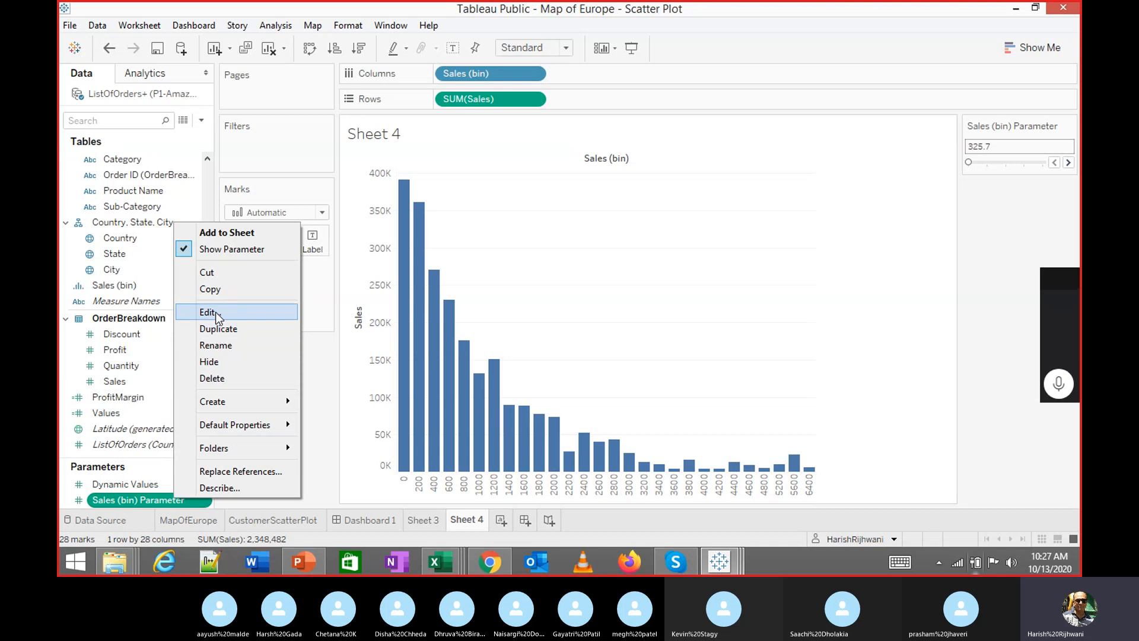
click(223, 377)
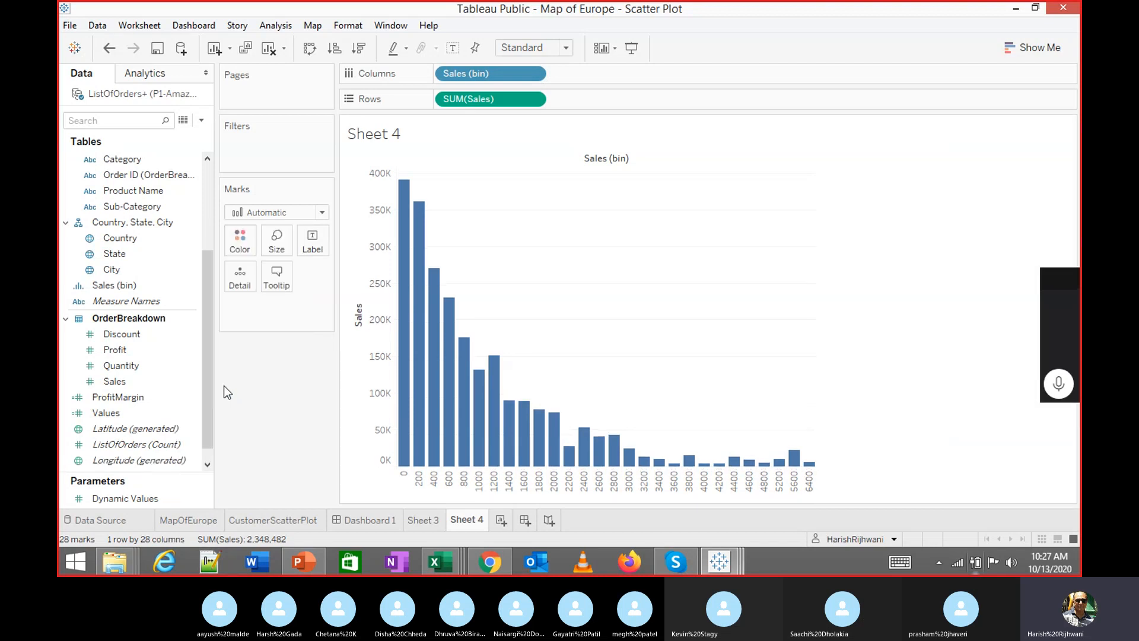
right_click(142, 285)
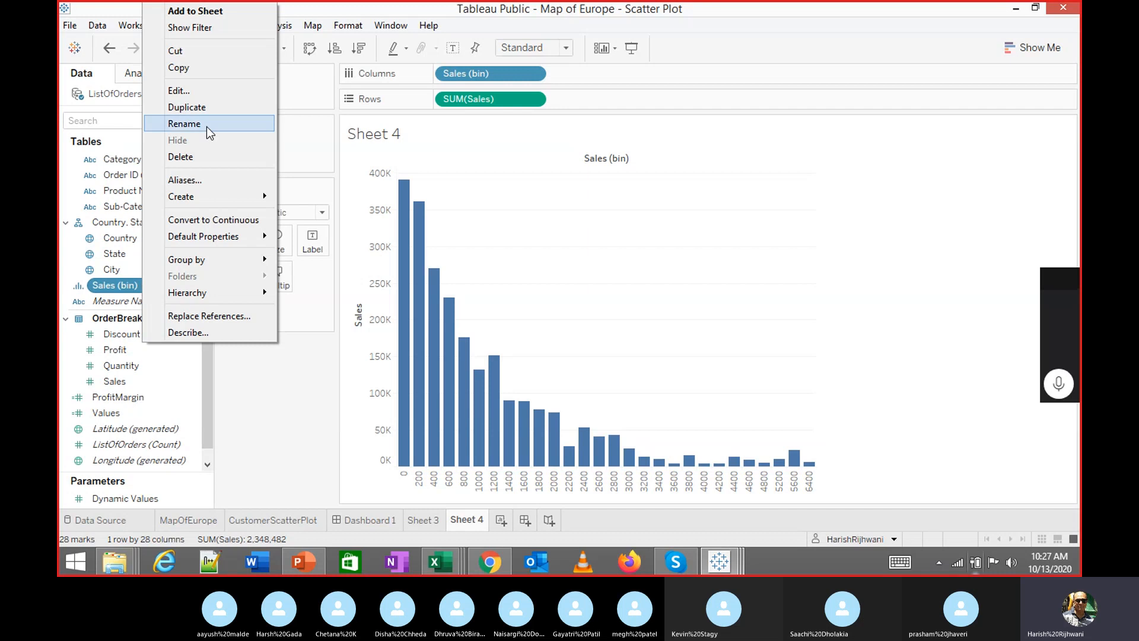
Create a new bin-size parameter for Sales (bin) with Minimum 200
click(193, 94)
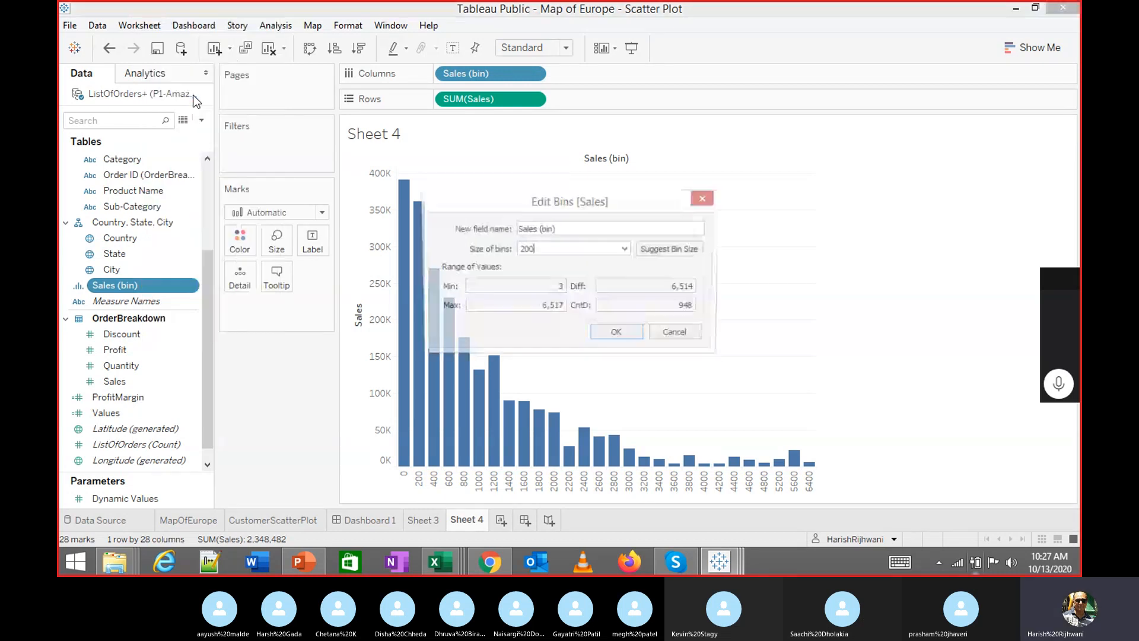
click(625, 249)
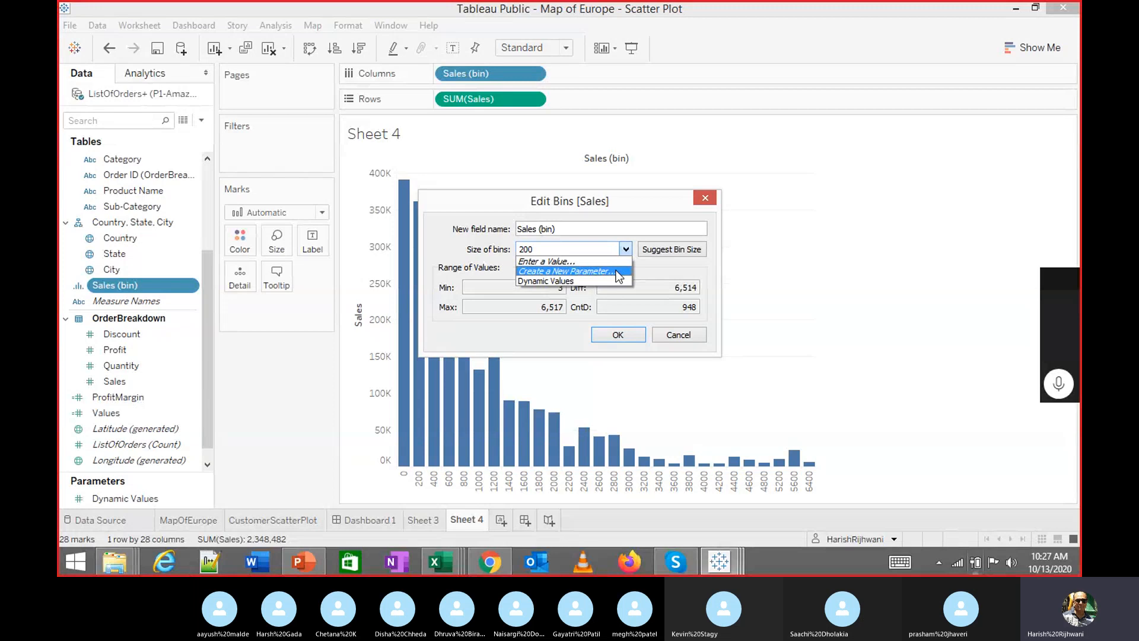
click(617, 272)
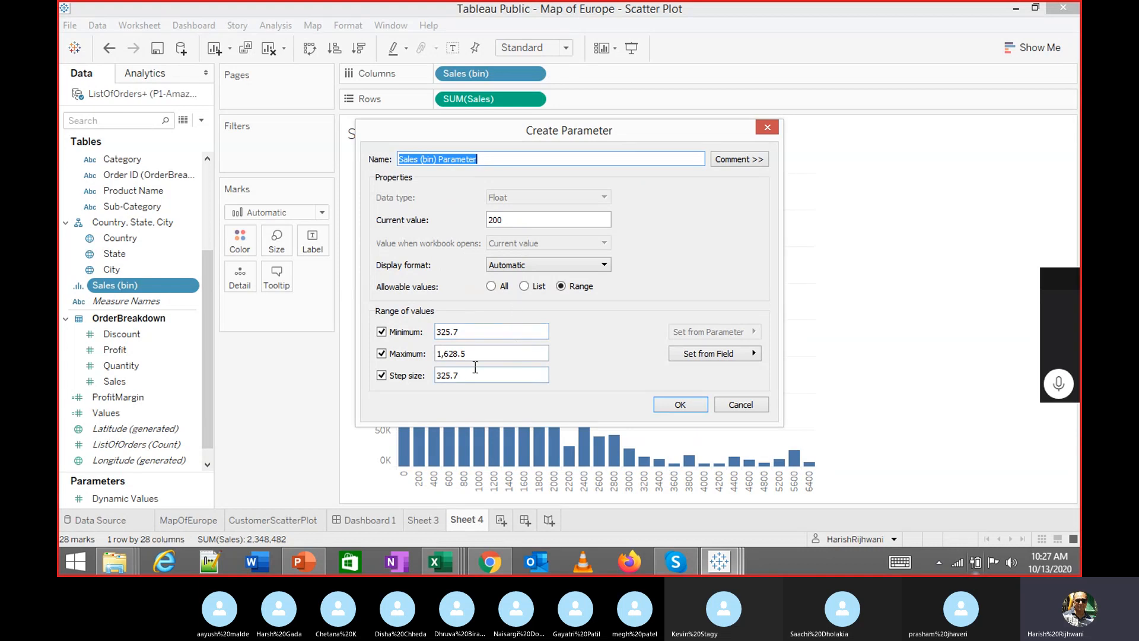
drag(480, 333, 407, 326)
text(200)
key(Tab)
key(Tab)
key(Tab)
key(Tab)
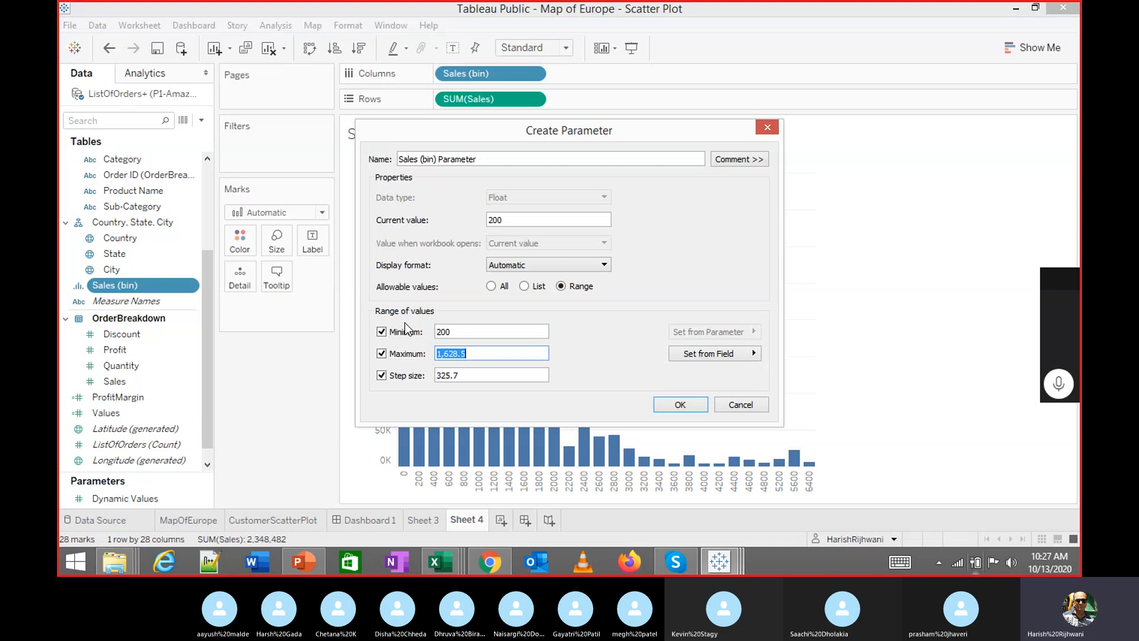
text(2)
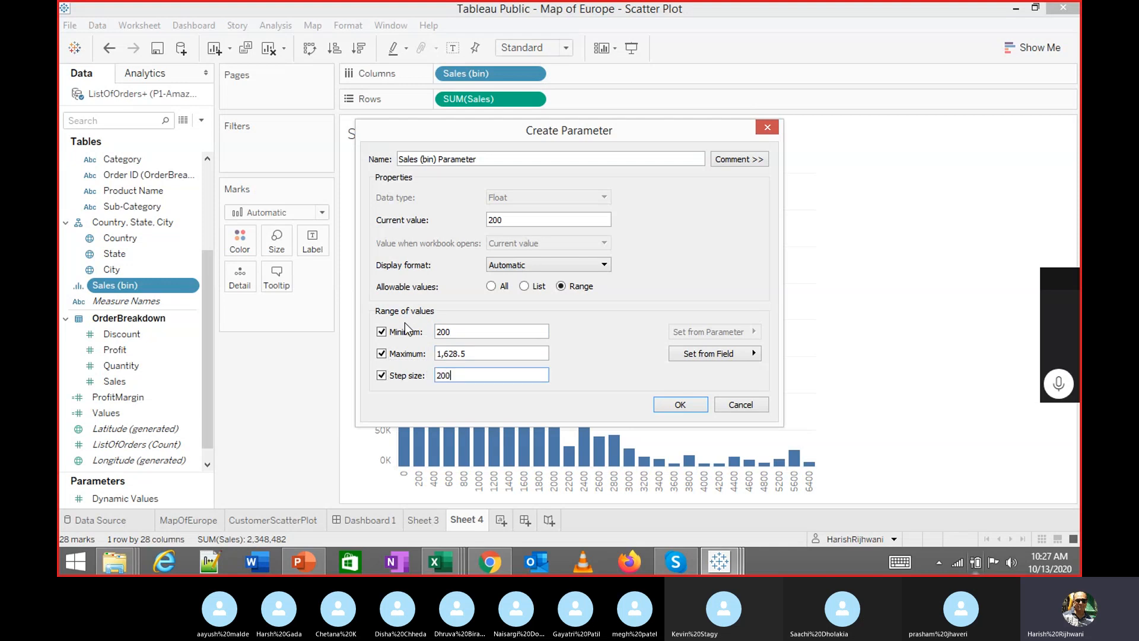
text(00)
Set the parameter's Step size to 100 and apply it to the Sales bins
click(493, 353)
double_click(442, 332)
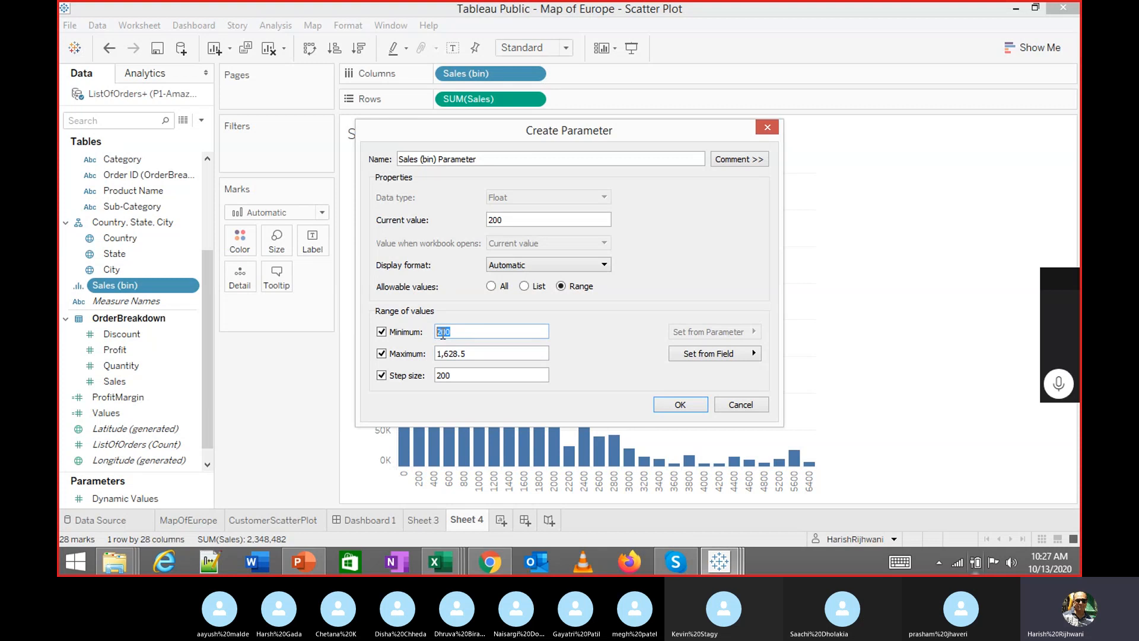
key(Tab)
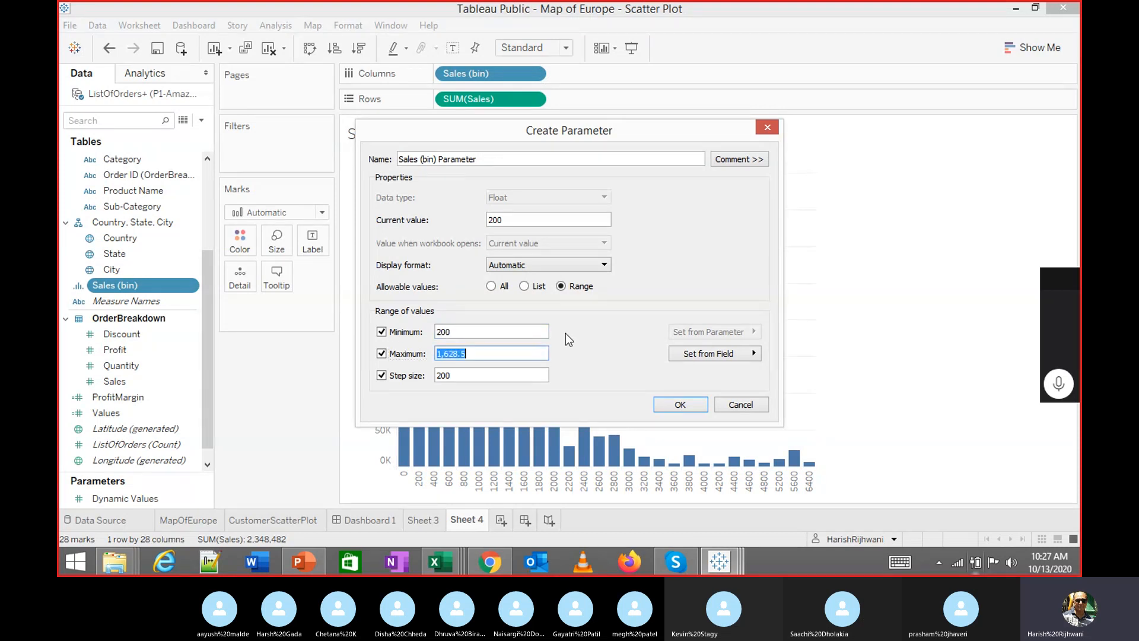
key(Tab)
text(100)
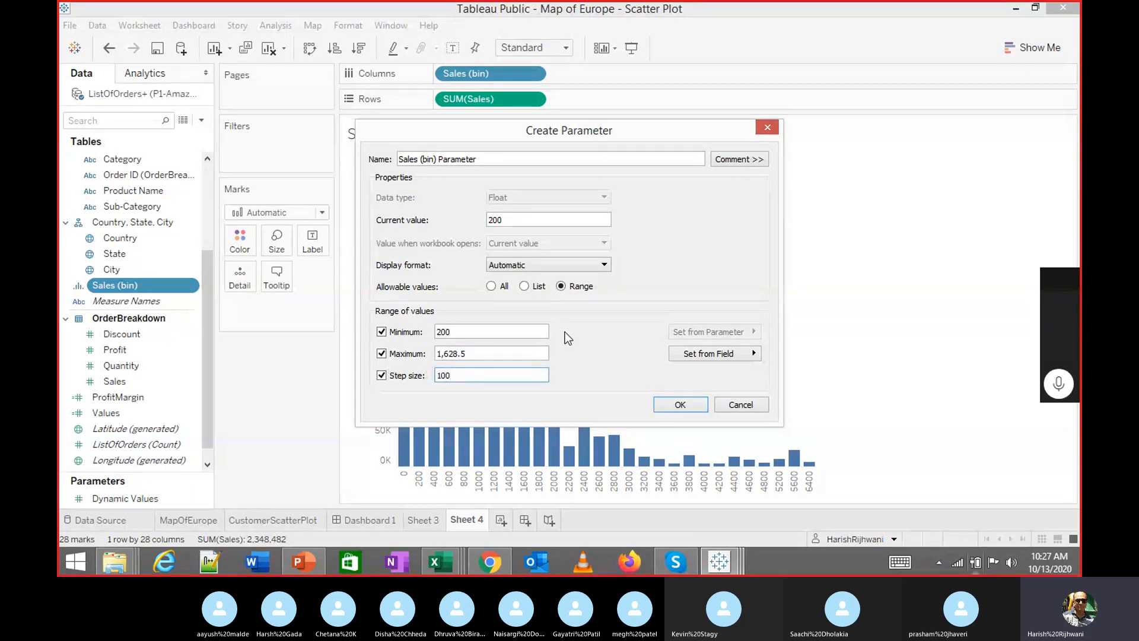
click(676, 407)
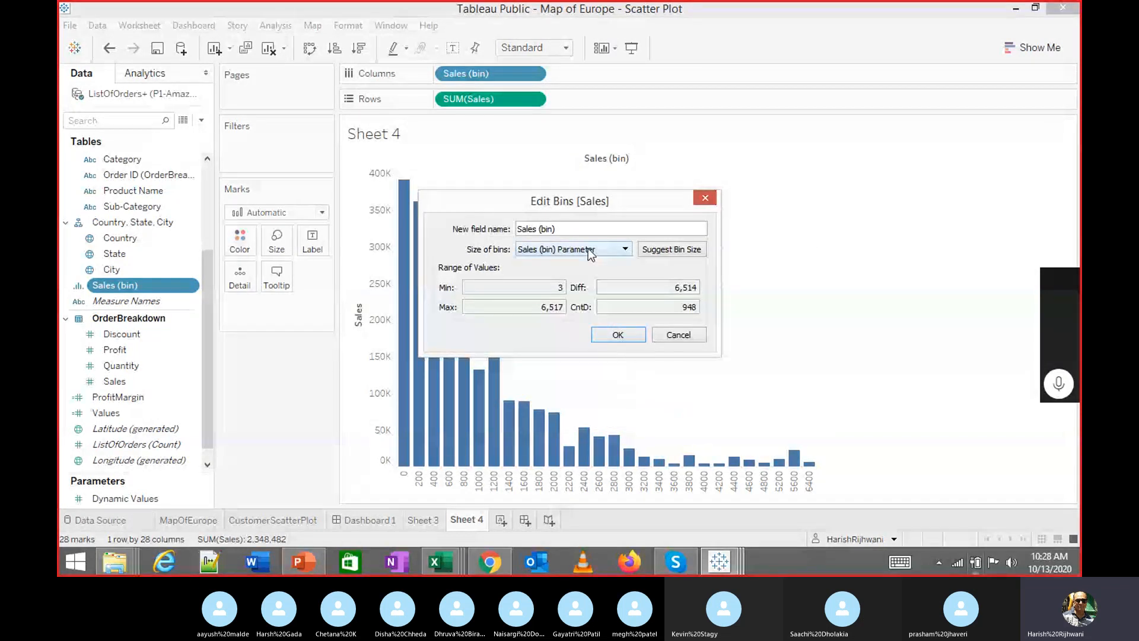
click(617, 334)
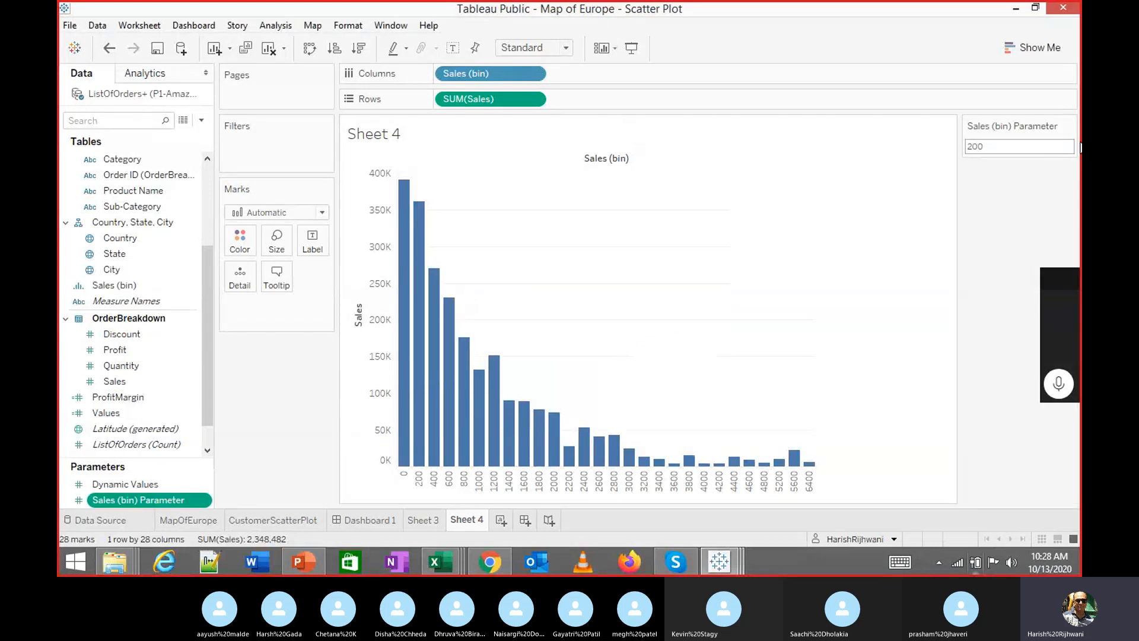
Display the Sales (bin) Parameter control as a slider
click(1030, 145)
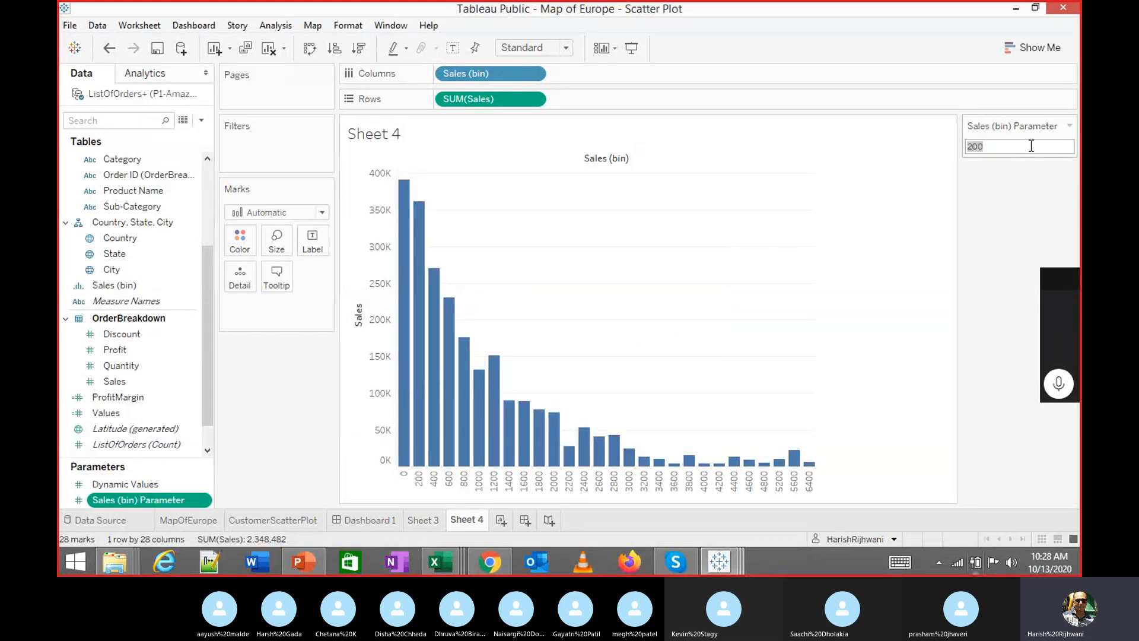
click(1069, 125)
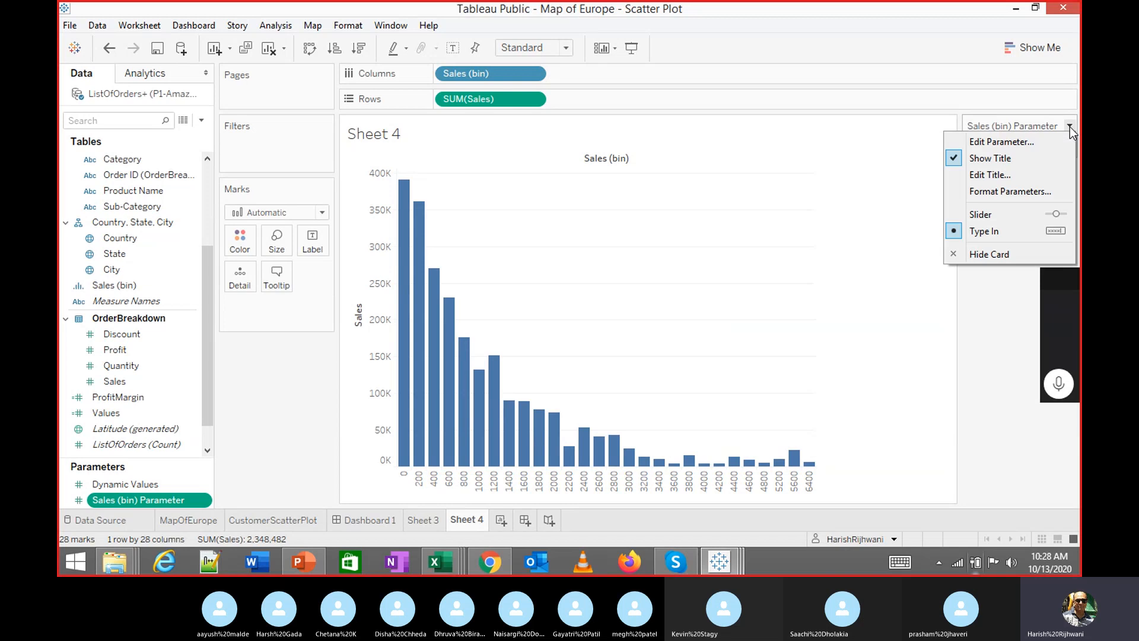
click(1013, 209)
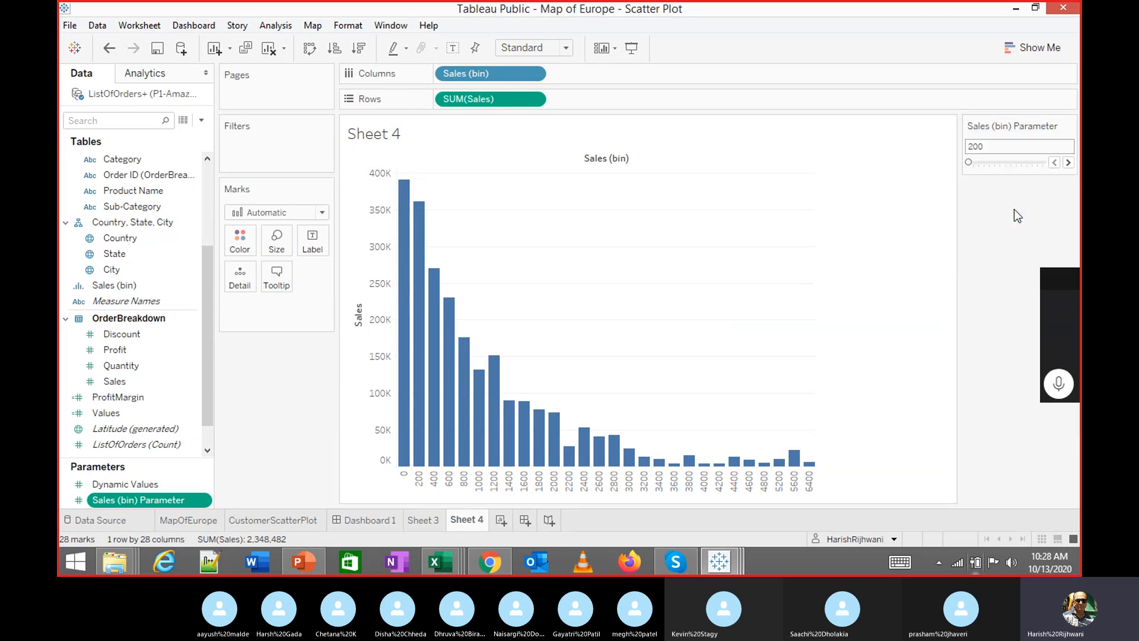
Step the Sales bin size up from 200 to 900 in increments of 100
click(1068, 163)
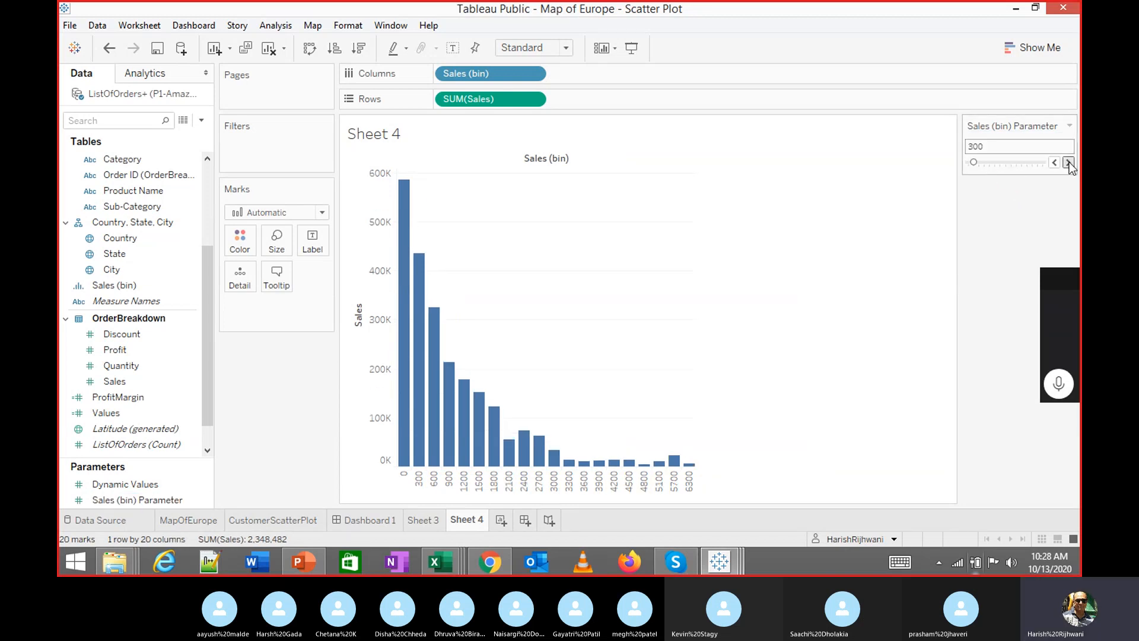
click(1067, 163)
click(1067, 162)
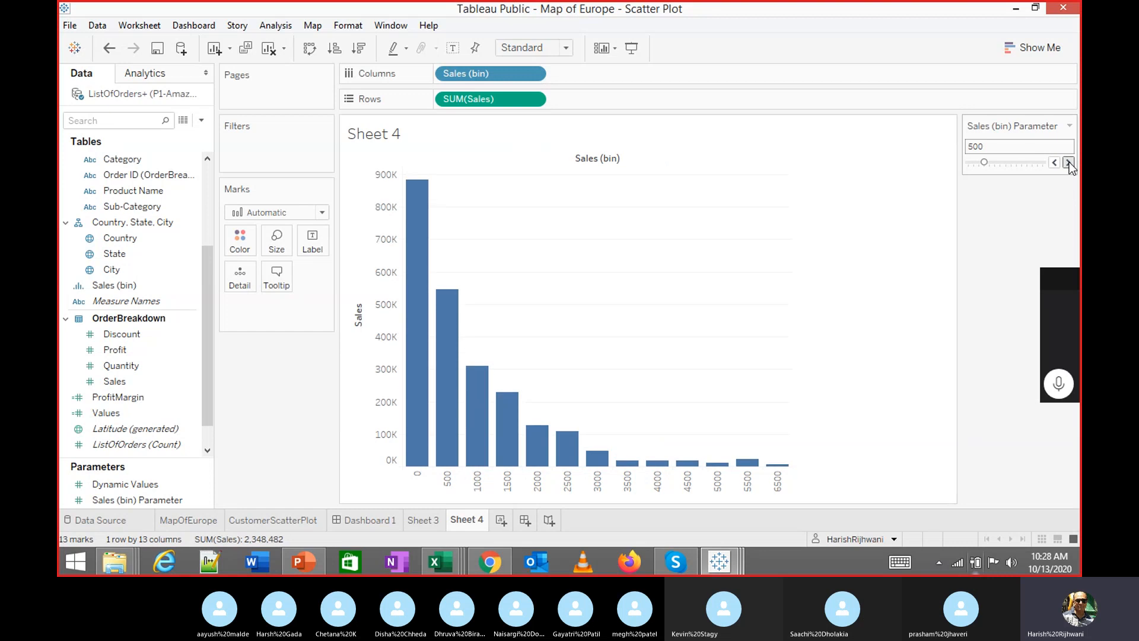
click(1068, 162)
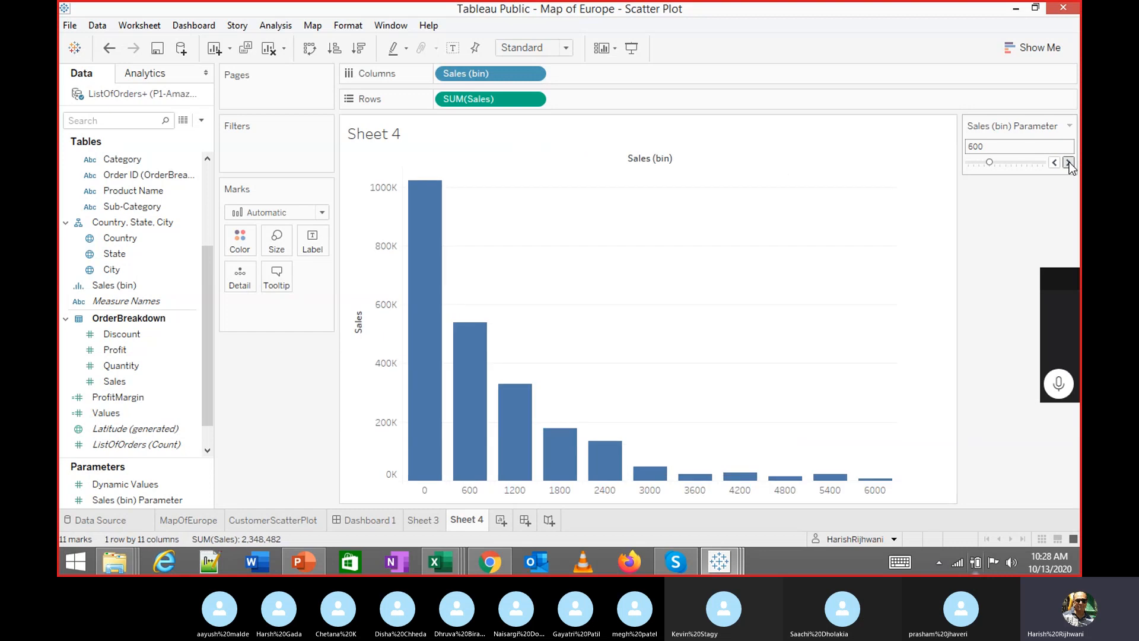
click(1067, 163)
click(1068, 163)
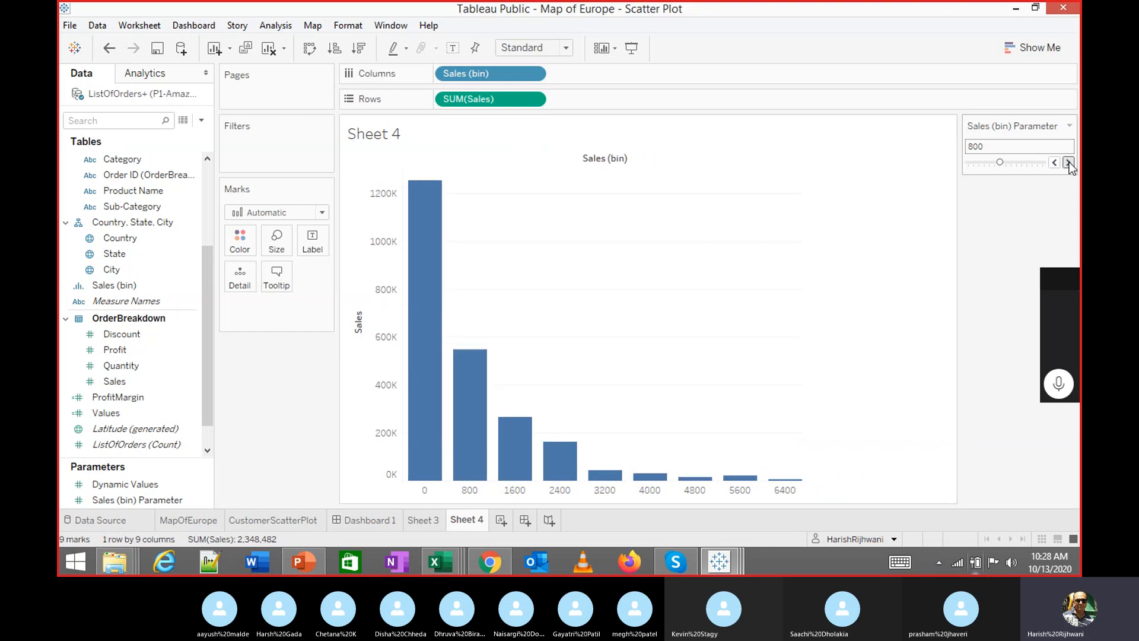
click(1068, 162)
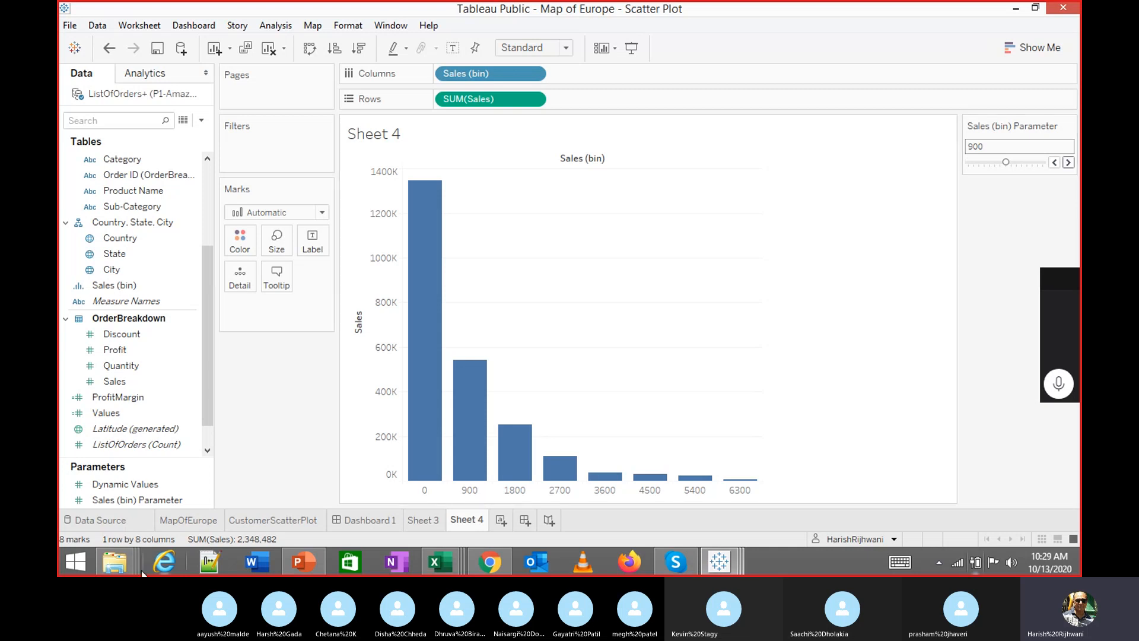
mouse_move(121, 564)
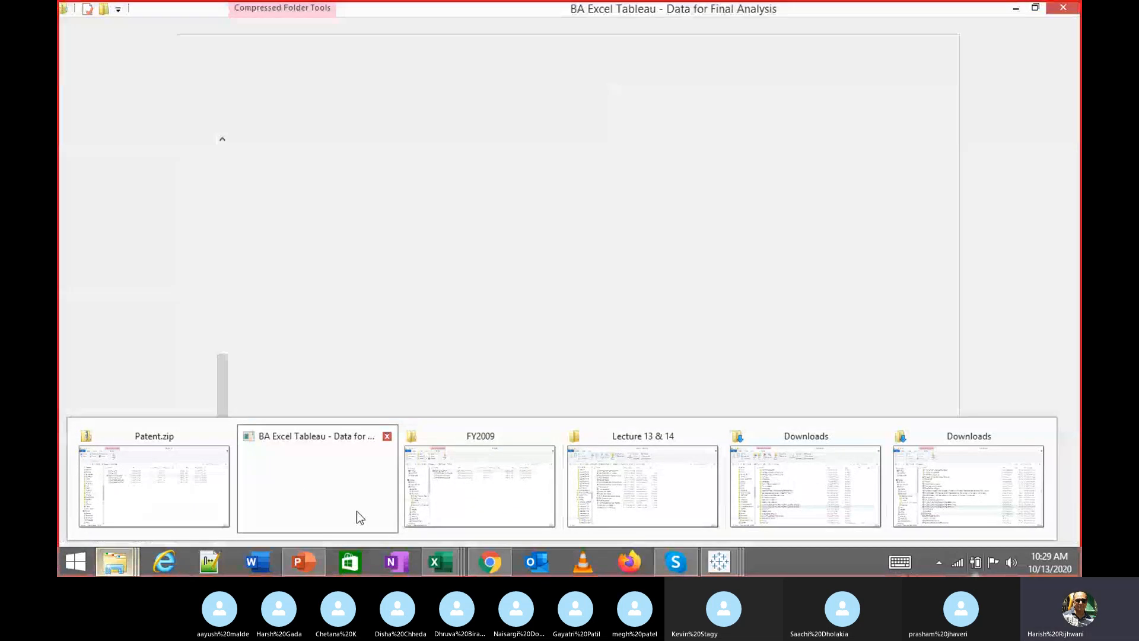
Maximize the zipped data folder window and autofit the Name column to show the CSV names
click(356, 509)
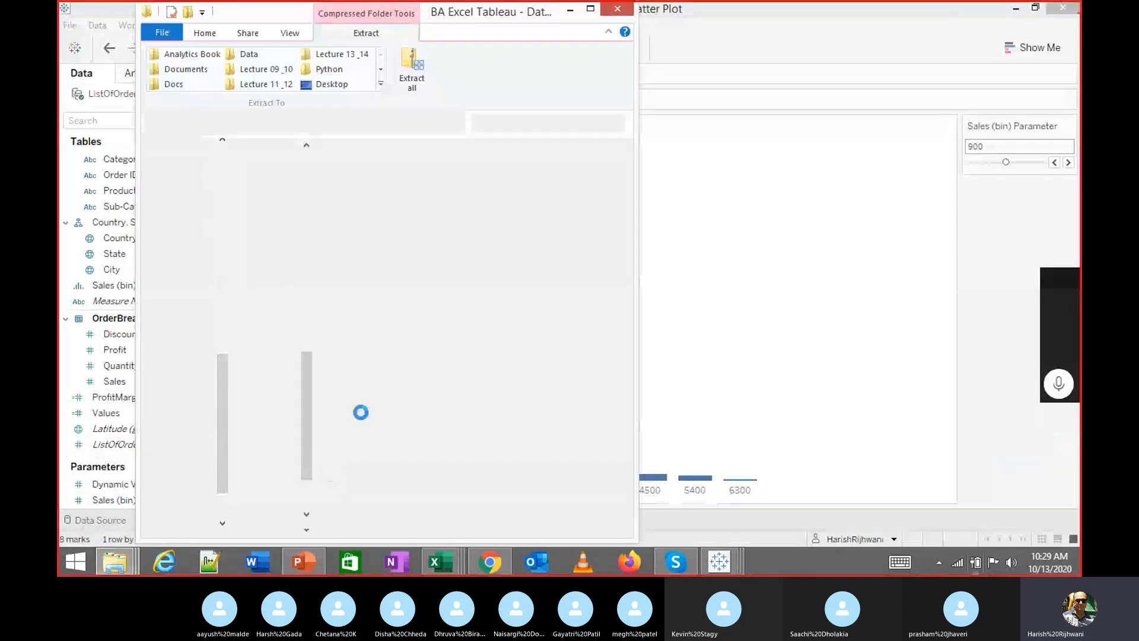
click(590, 9)
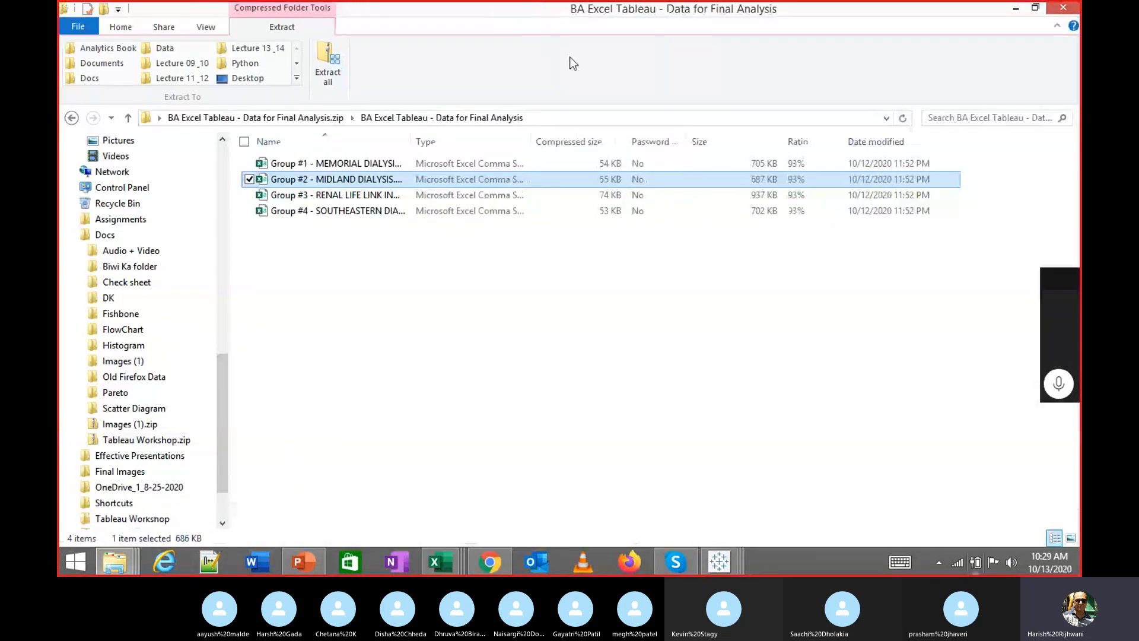
double_click(416, 141)
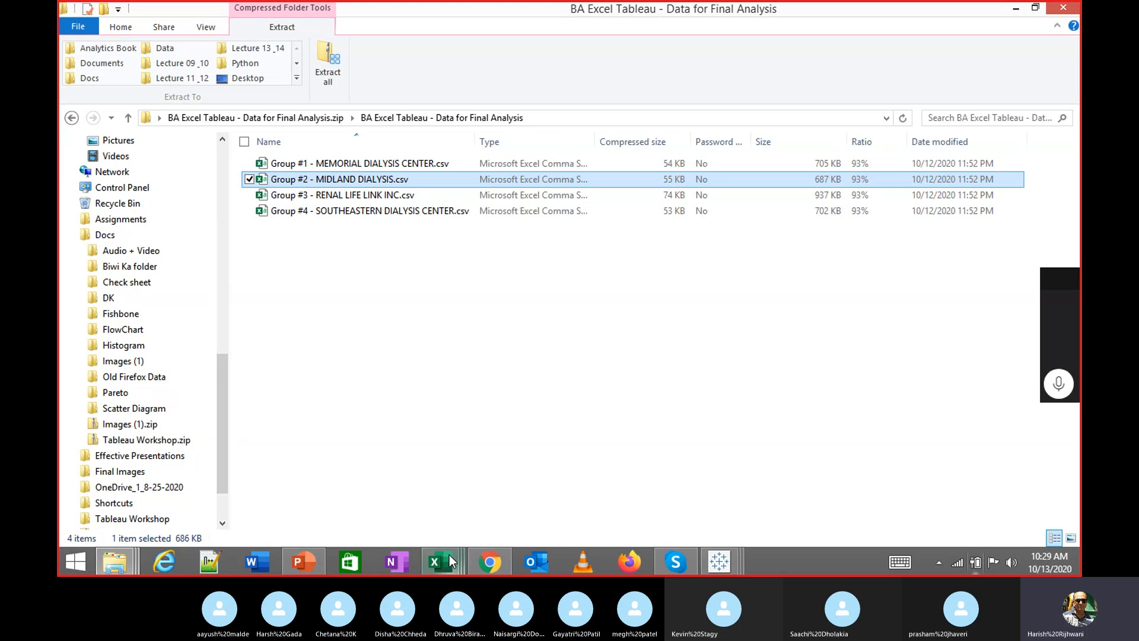
Dismiss the failed extraction error, close the folder window, and reveal the desktop
mouse_move(454, 562)
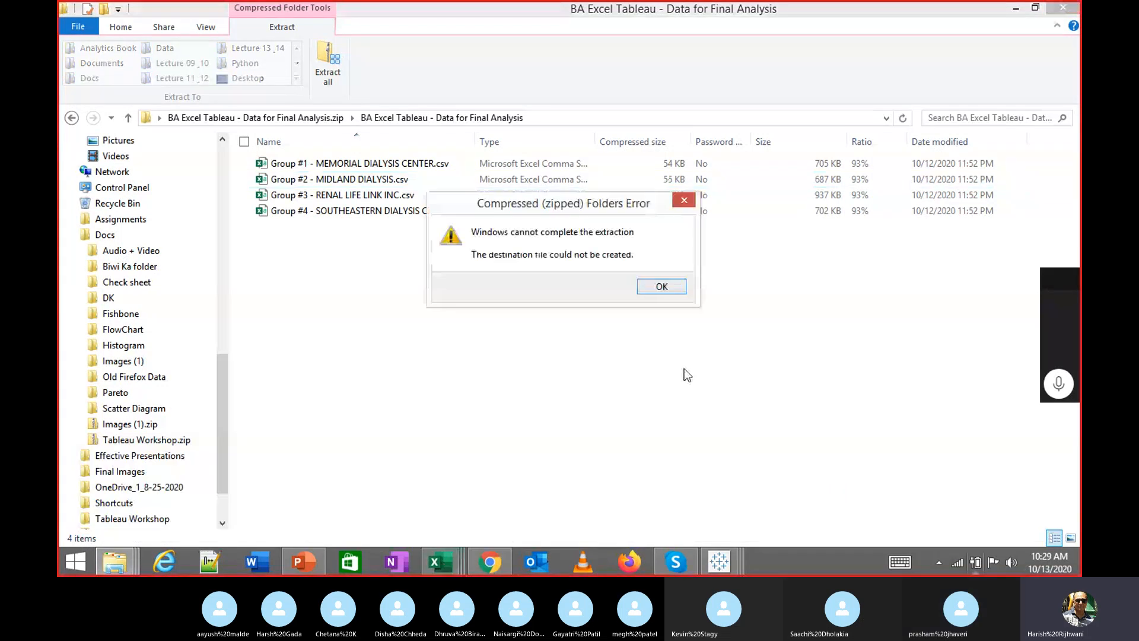
click(669, 289)
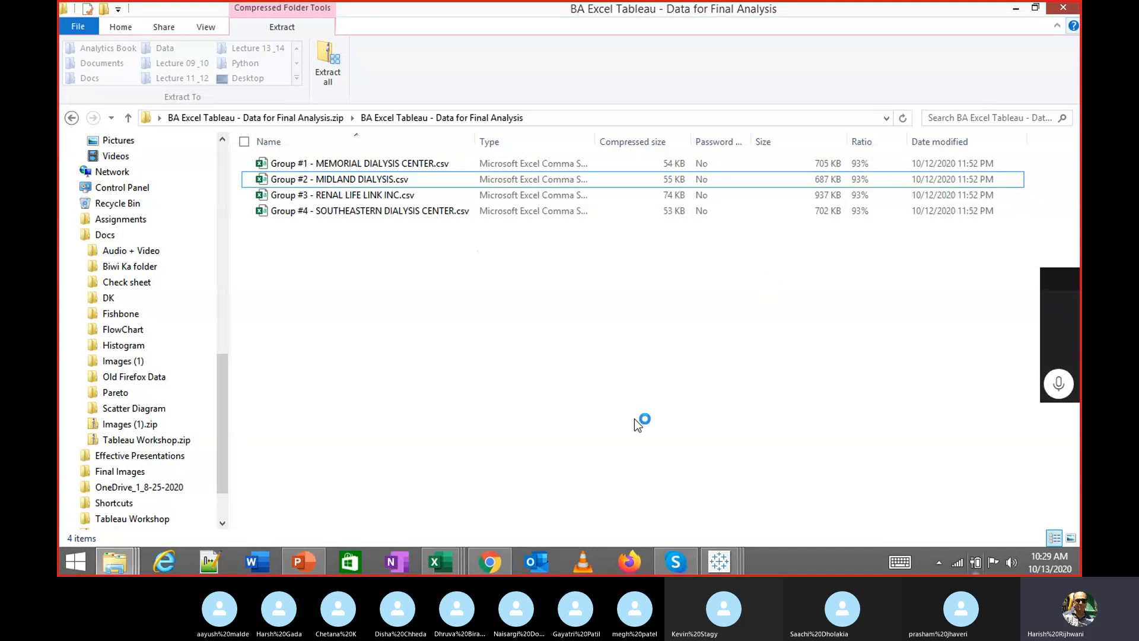
click(1063, 8)
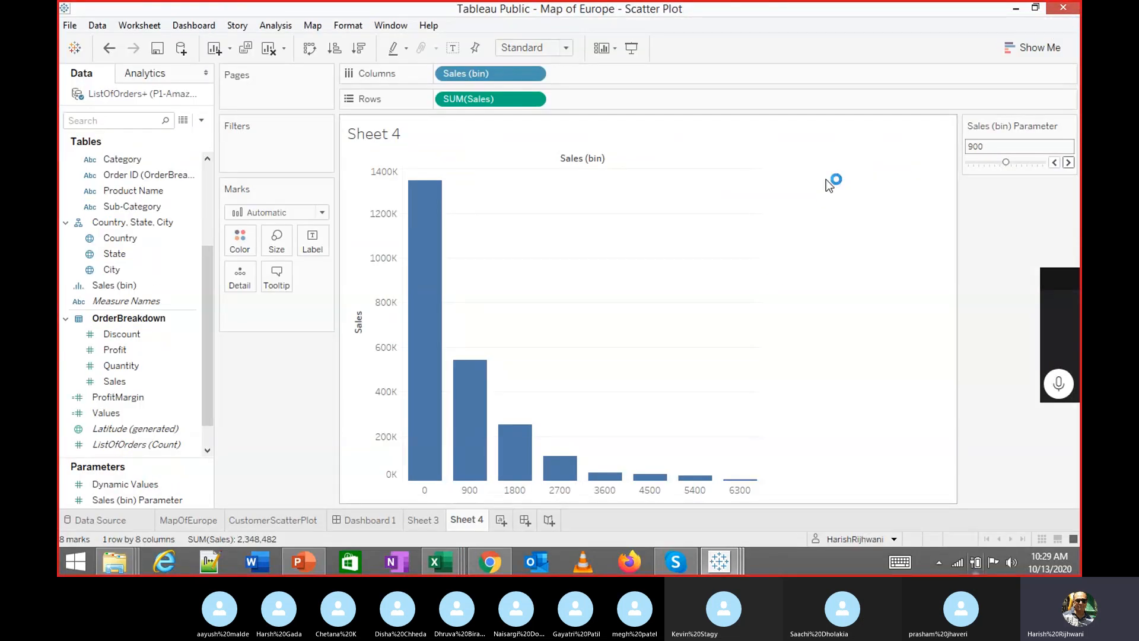
key(super+d)
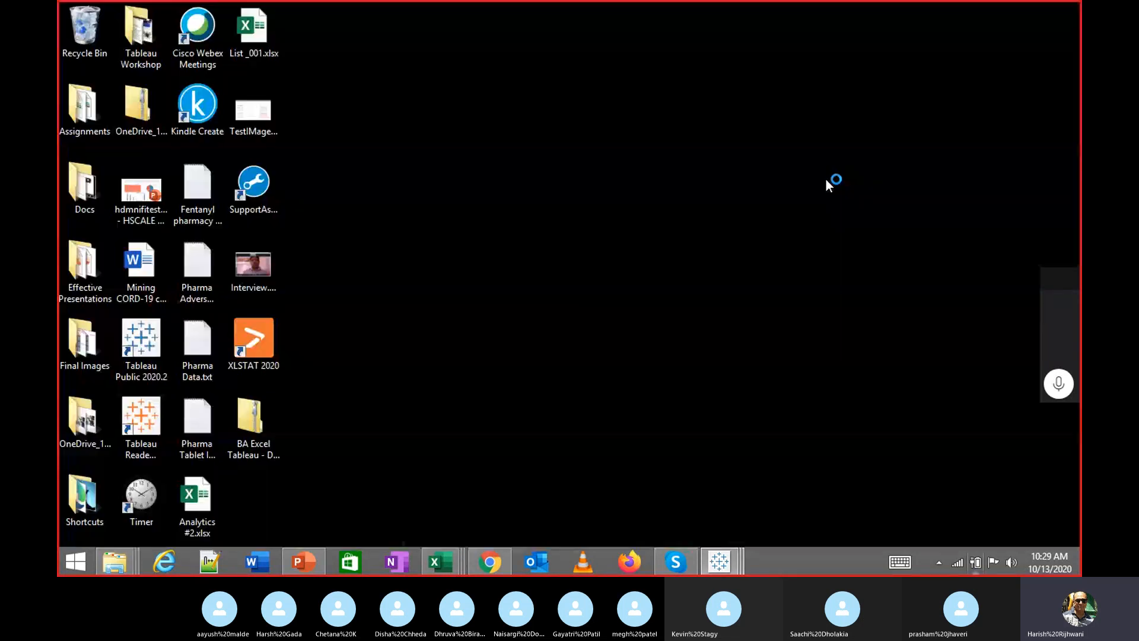
Open Group #2 - MIDLAND DIALYSIS.csv from the data folder inside the BA Excel Tableau zip
click(261, 426)
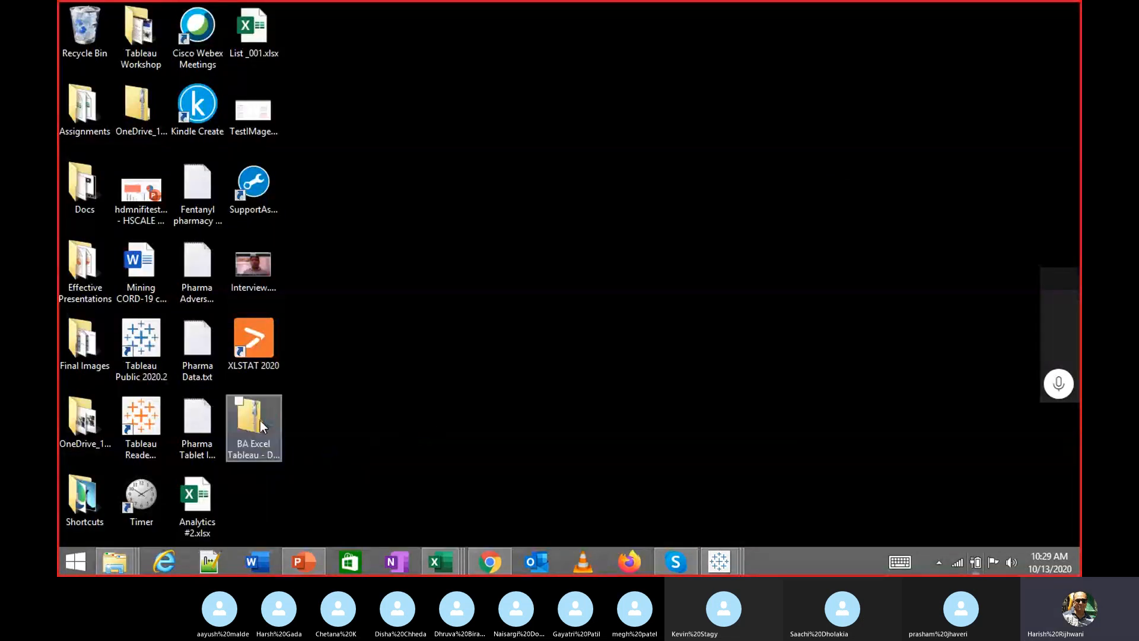
click(358, 361)
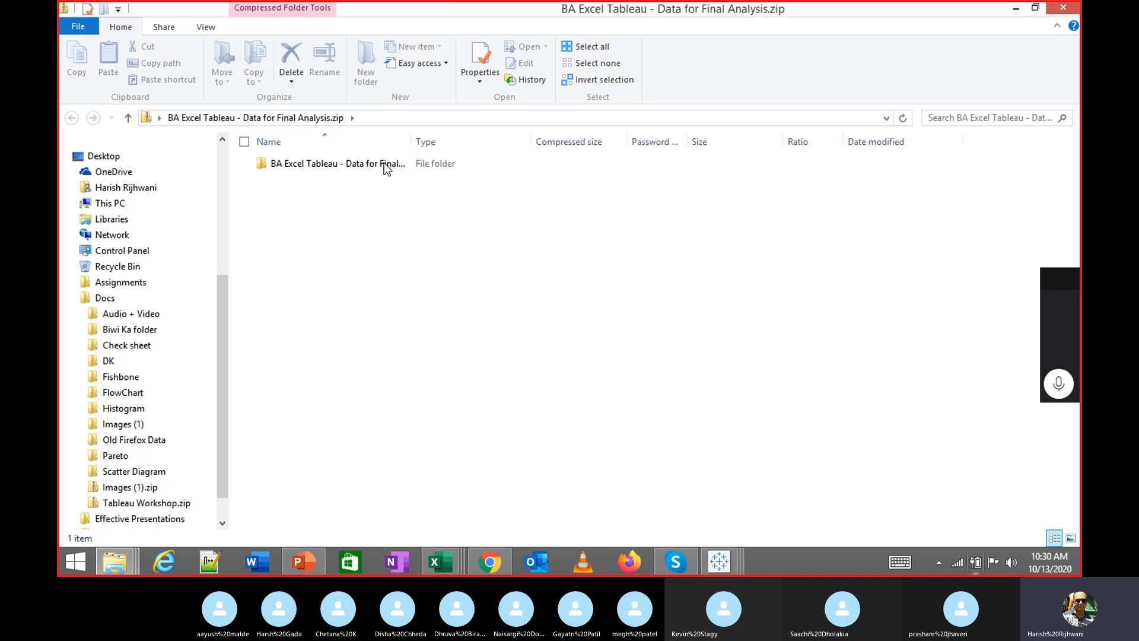
click(384, 165)
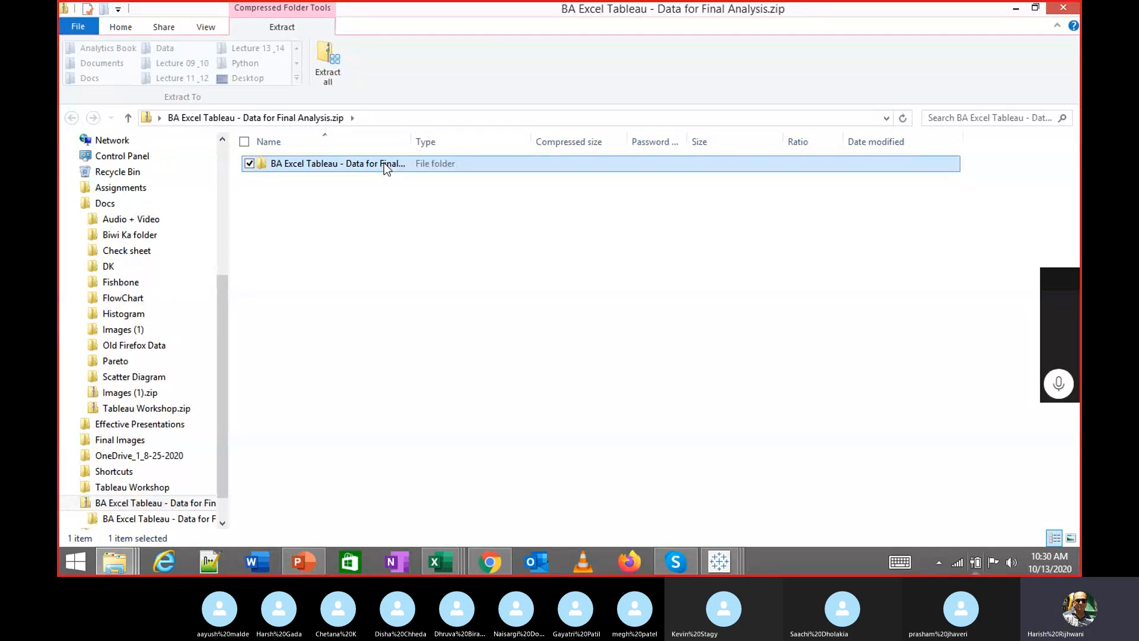
double_click(383, 163)
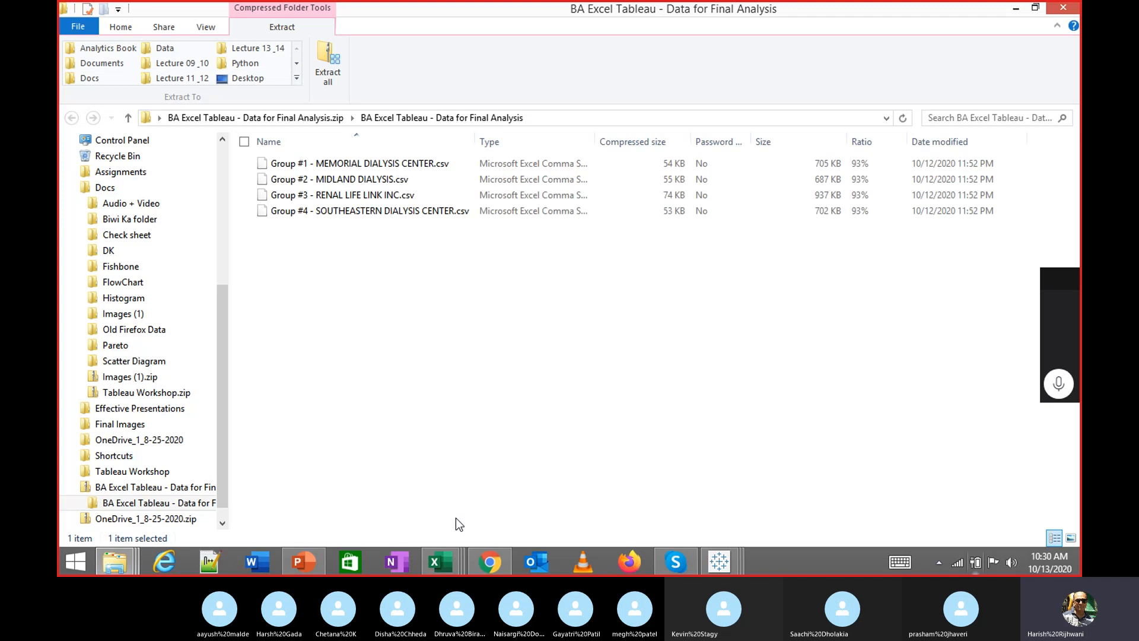
double_click(357, 180)
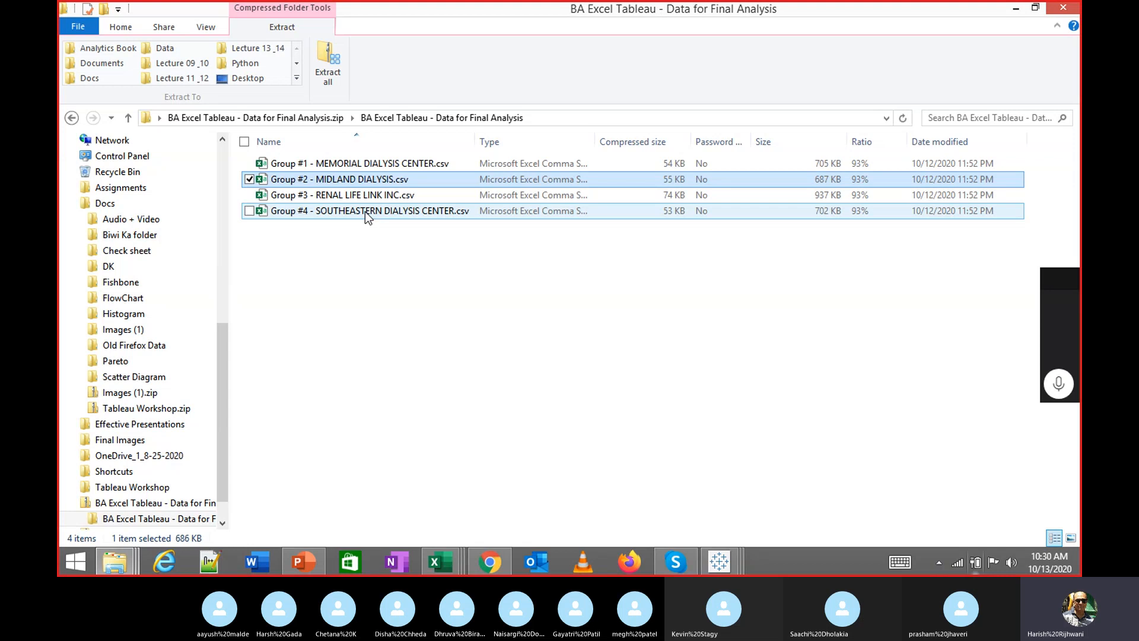
double_click(366, 180)
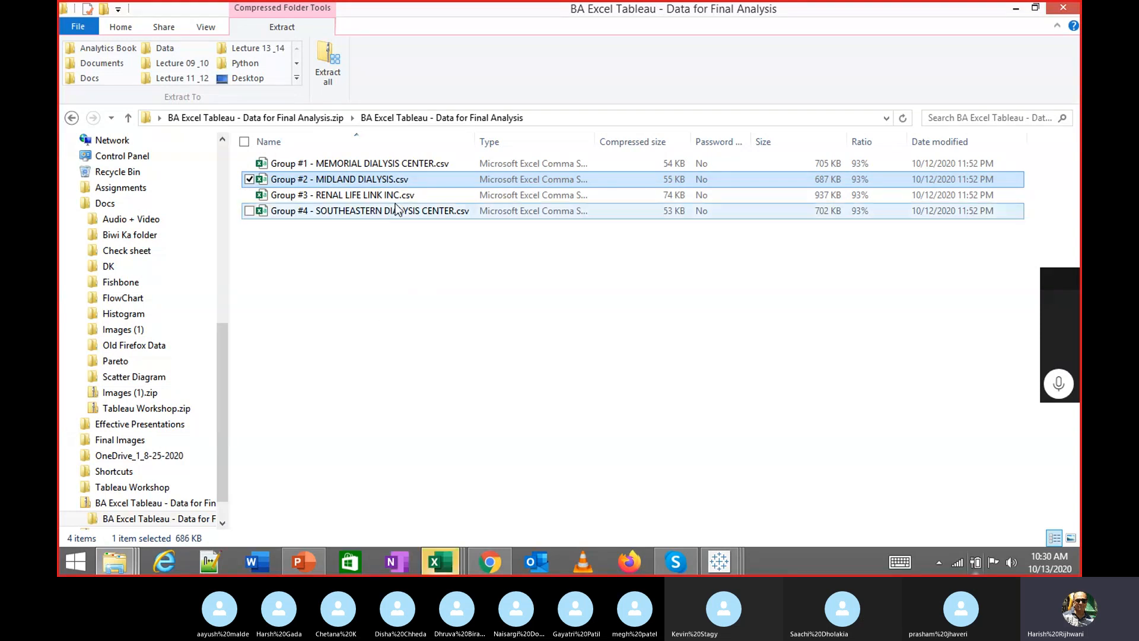
Bring the dialysis spreadsheet forward and browse its headers and data extent up to Modality
mouse_move(440, 561)
click(412, 500)
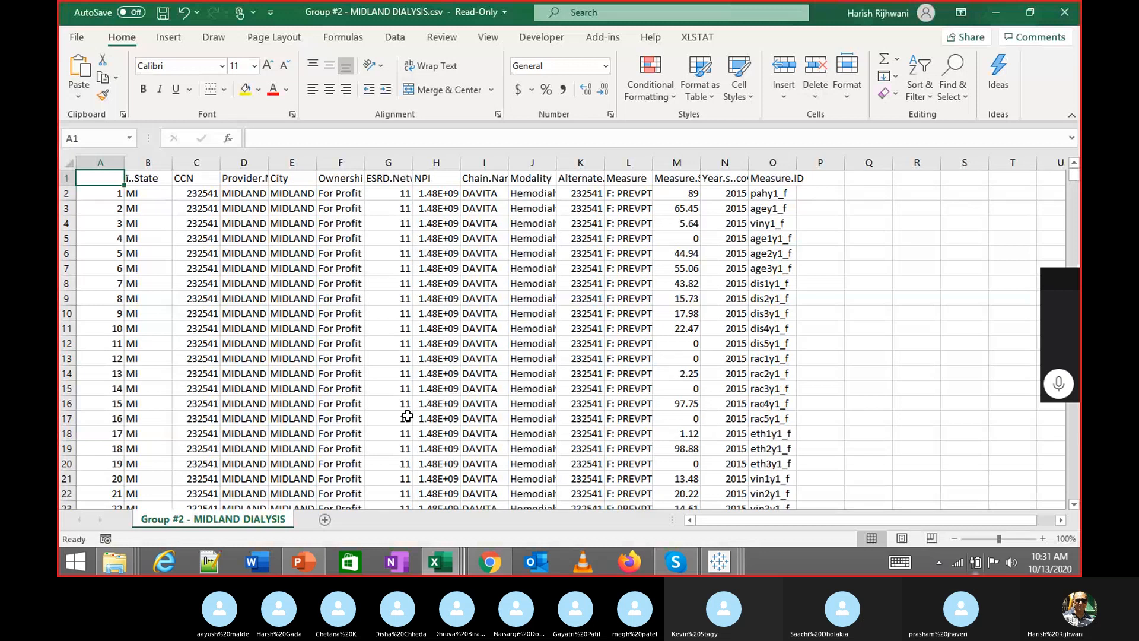
key(Right)
key(Right)
key(Right)
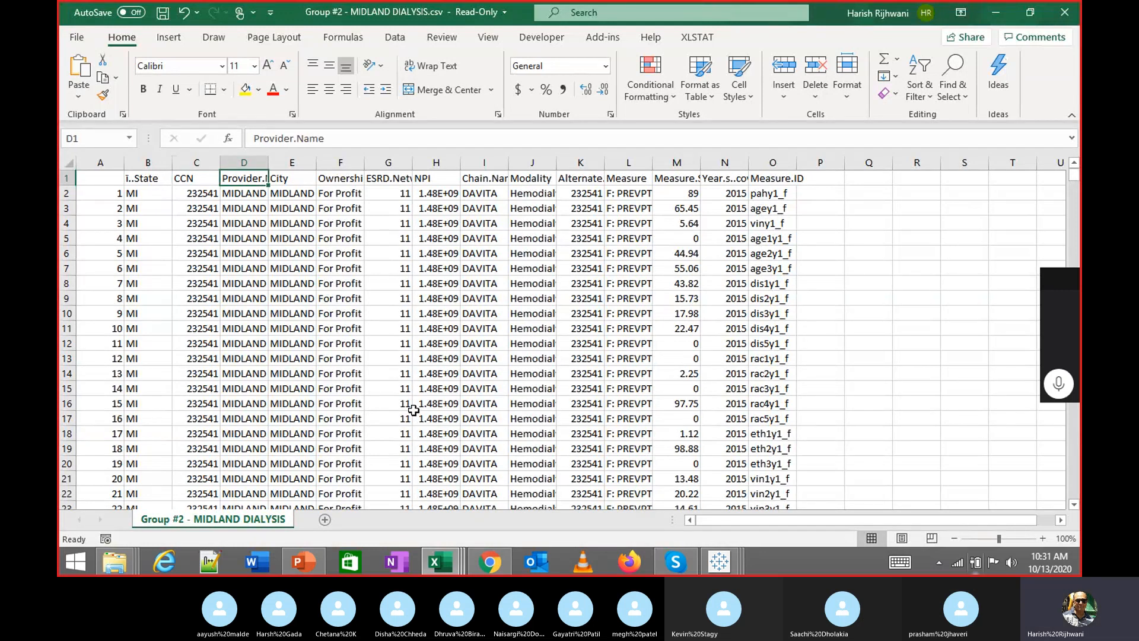
key(Right)
key(Right)
key(Right)
key(Right)
key(Right)
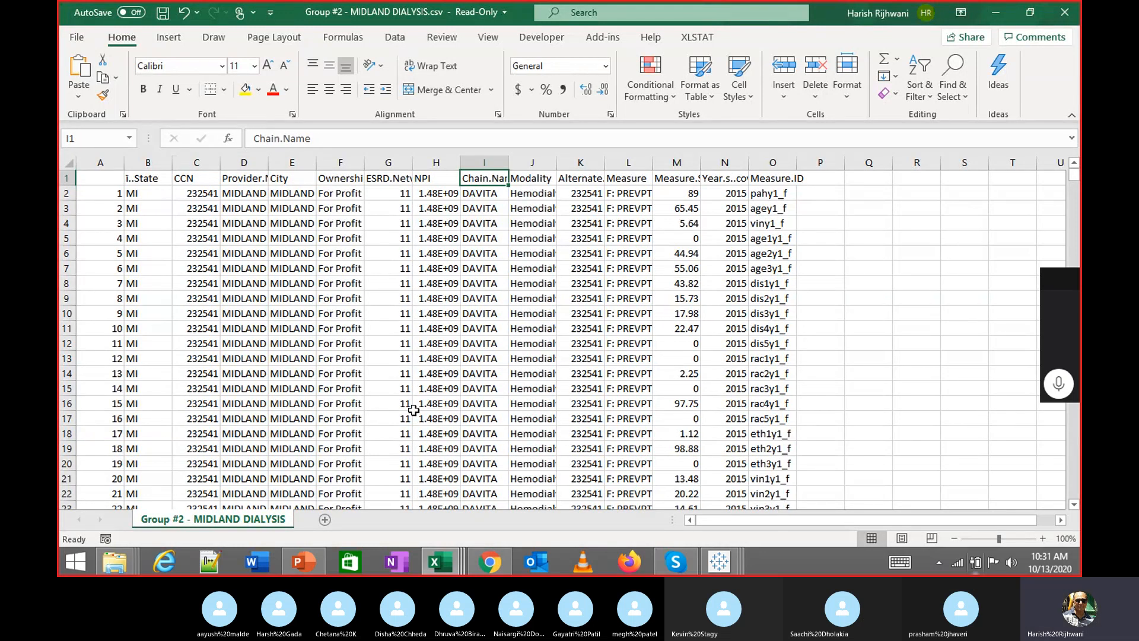
key(ctrl+Down)
key(ctrl+Up)
key(Right)
key(Down)
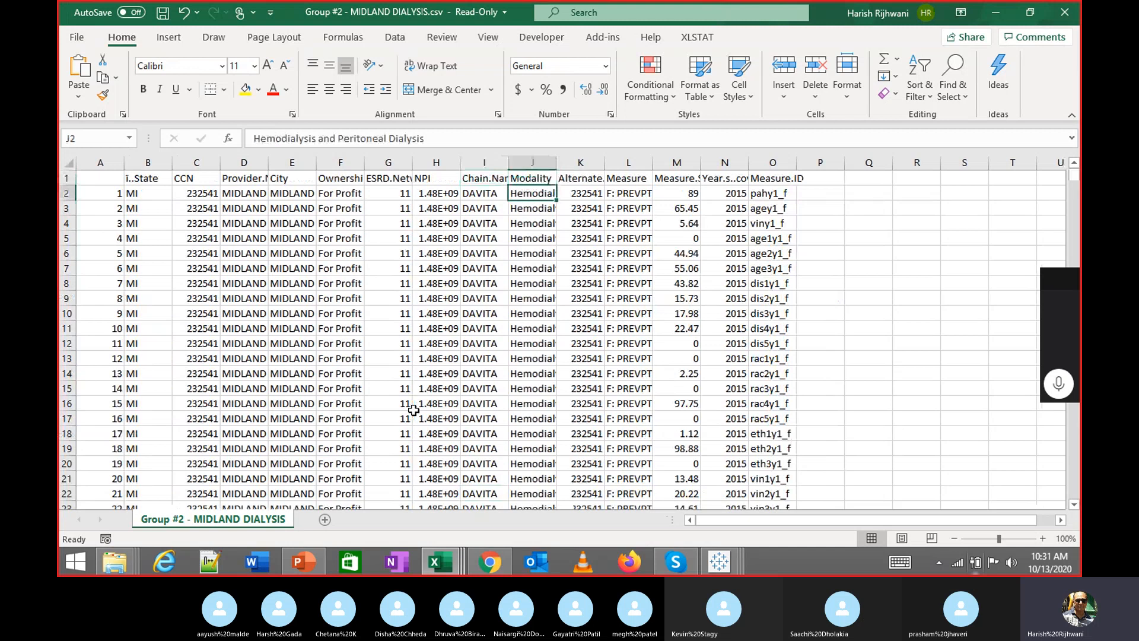
key(Up)
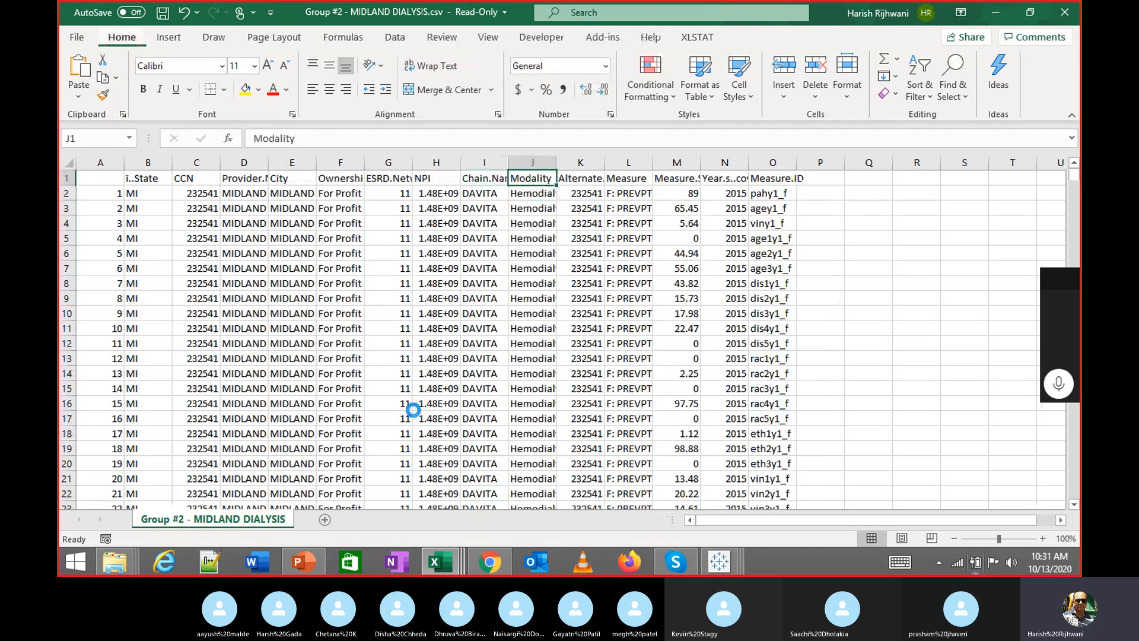
Turn on AutoFilter for the header row and autofit columns B through O
key(ctrl+shift+l)
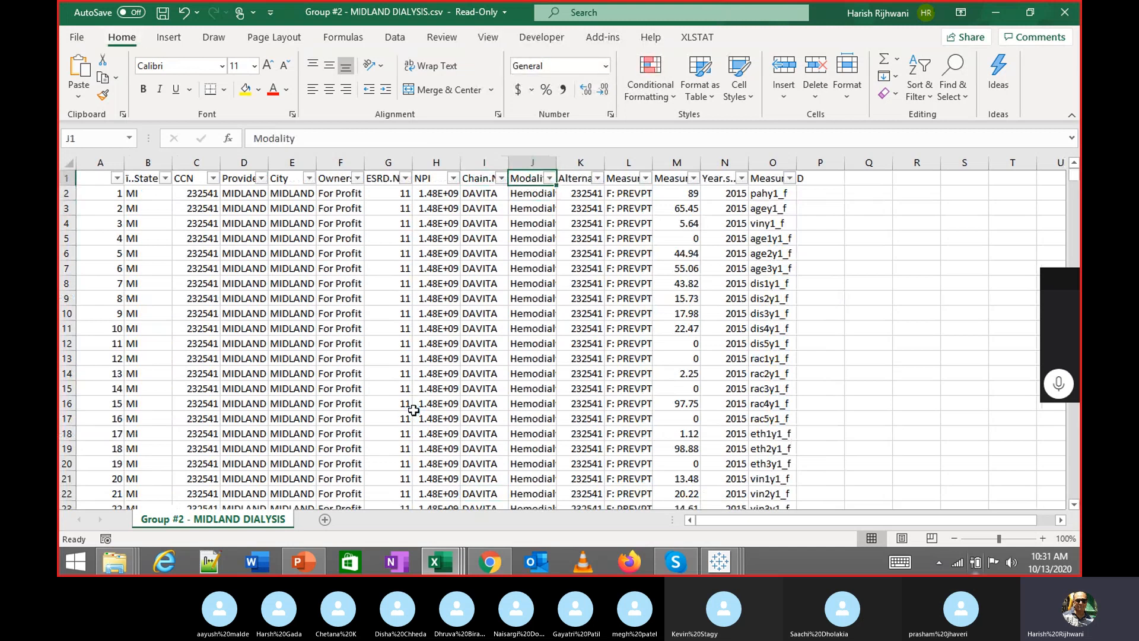
key(ctrl+Left)
key(ctrl+shift+Right)
key(ctrl+shift+Down)
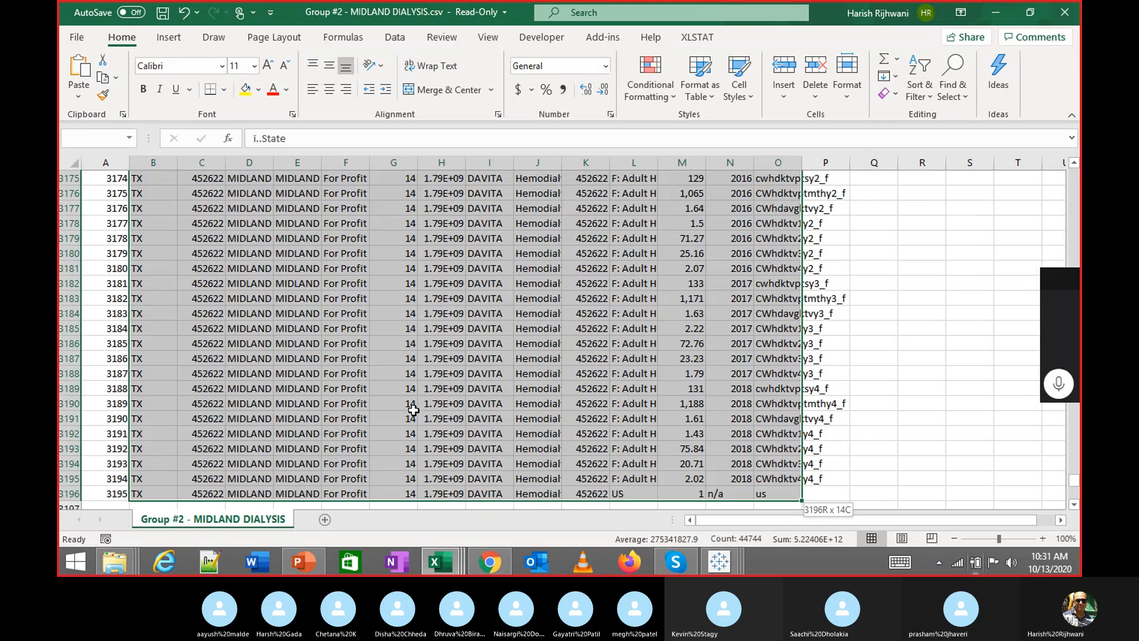
key(ctrl+BackSpace)
key(alt+h)
key(o)
key(i)
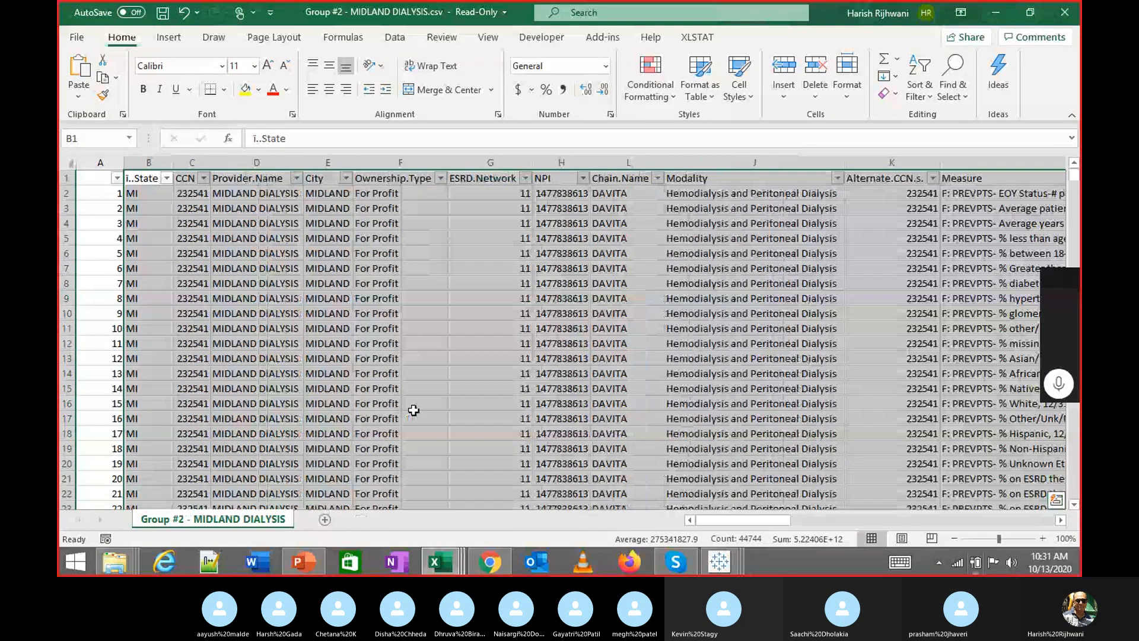
Check the Modality filter options, then settle on the Measure header cell L1
key(Right)
key(Right)
key(Right)
key(Right)
key(Right)
key(Right)
key(Right)
key(Right)
key(Right)
key(Left)
key(Left)
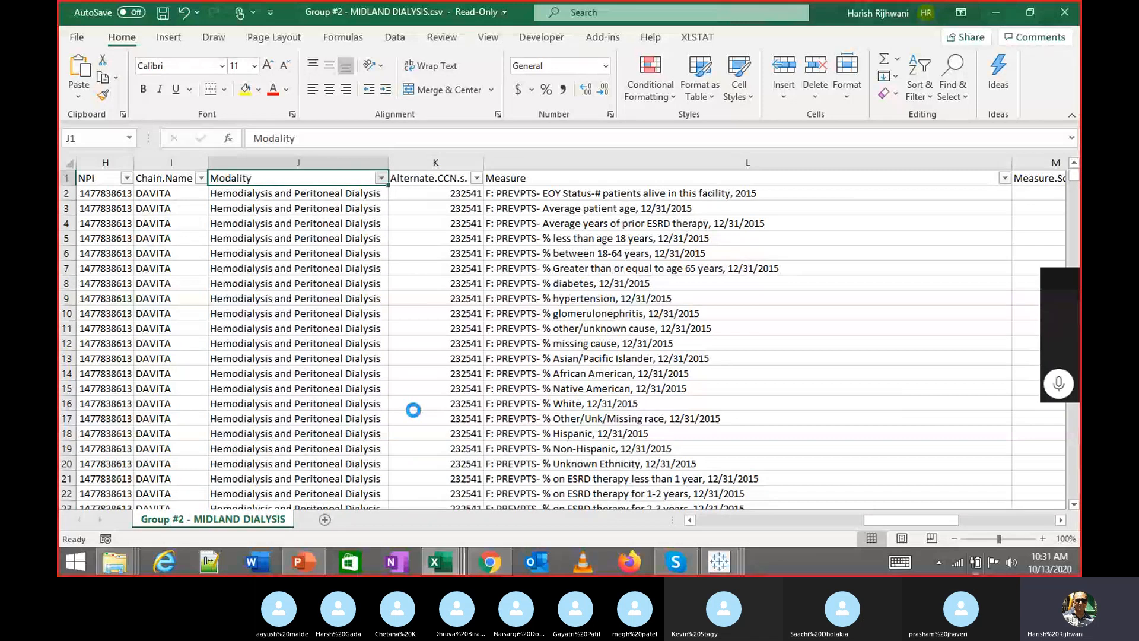
key(alt+Down)
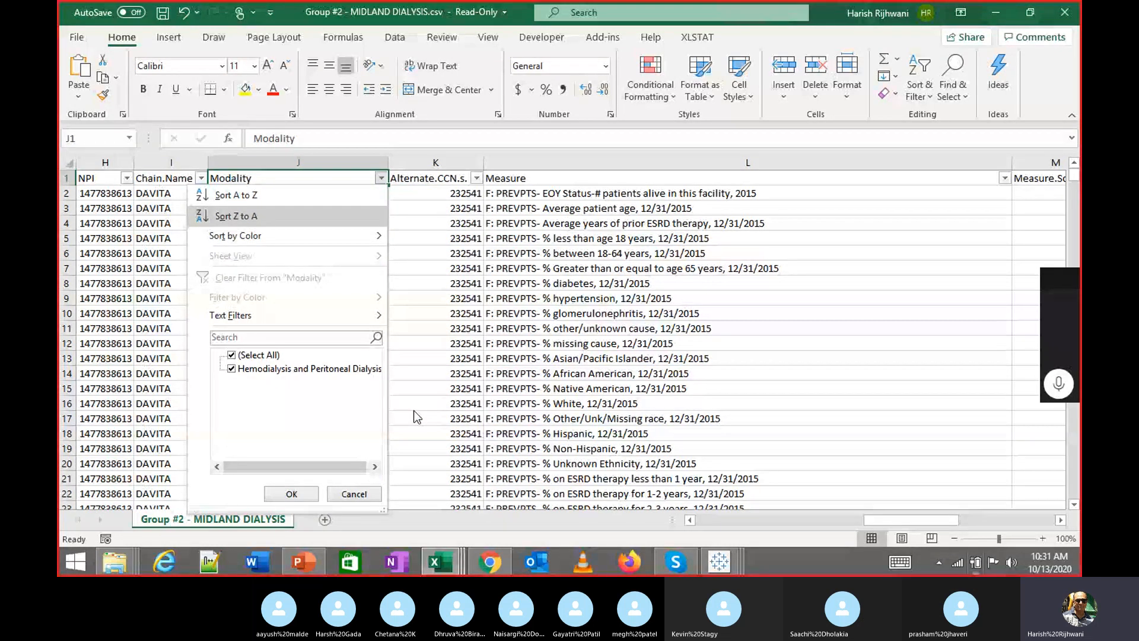
key(Escape)
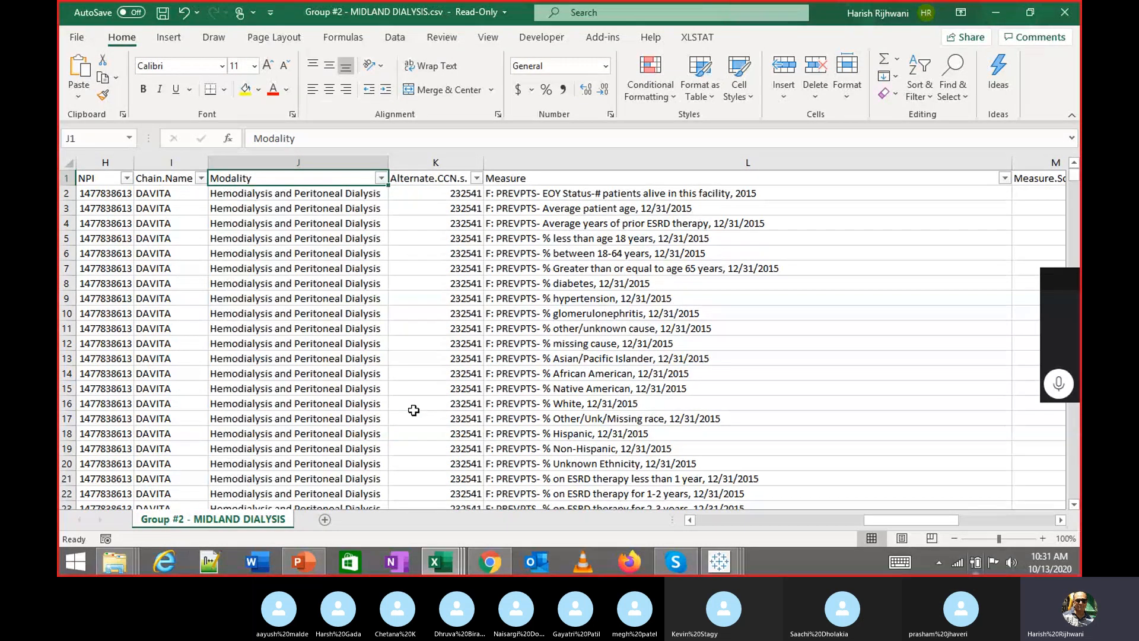
key(Right)
key(Right)
key(Right)
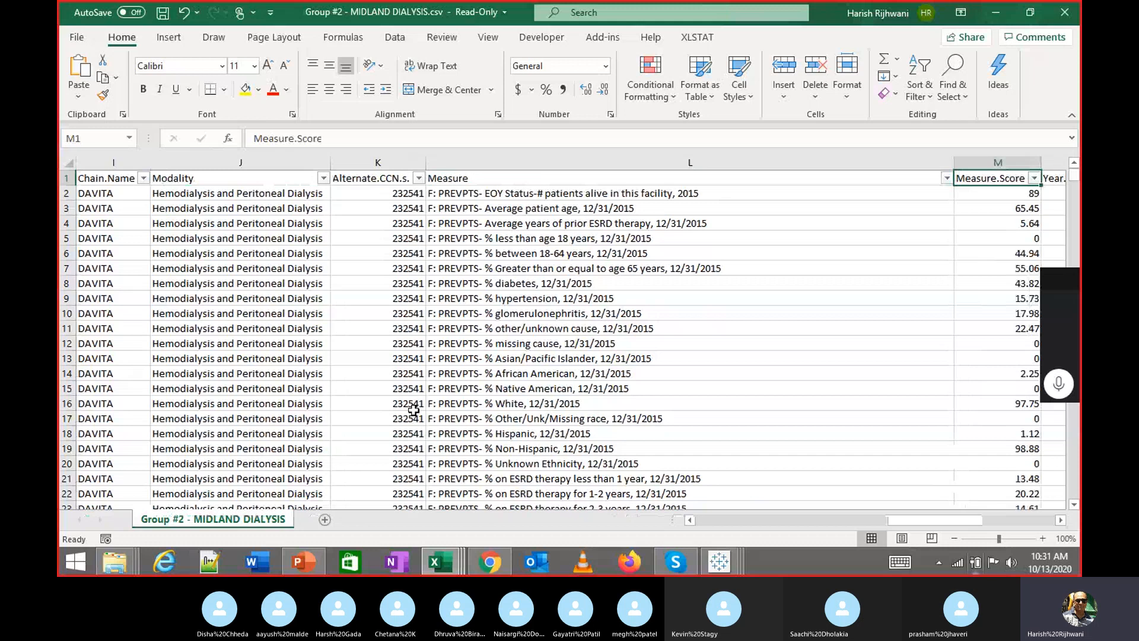
key(Right)
key(Left)
key(Left)
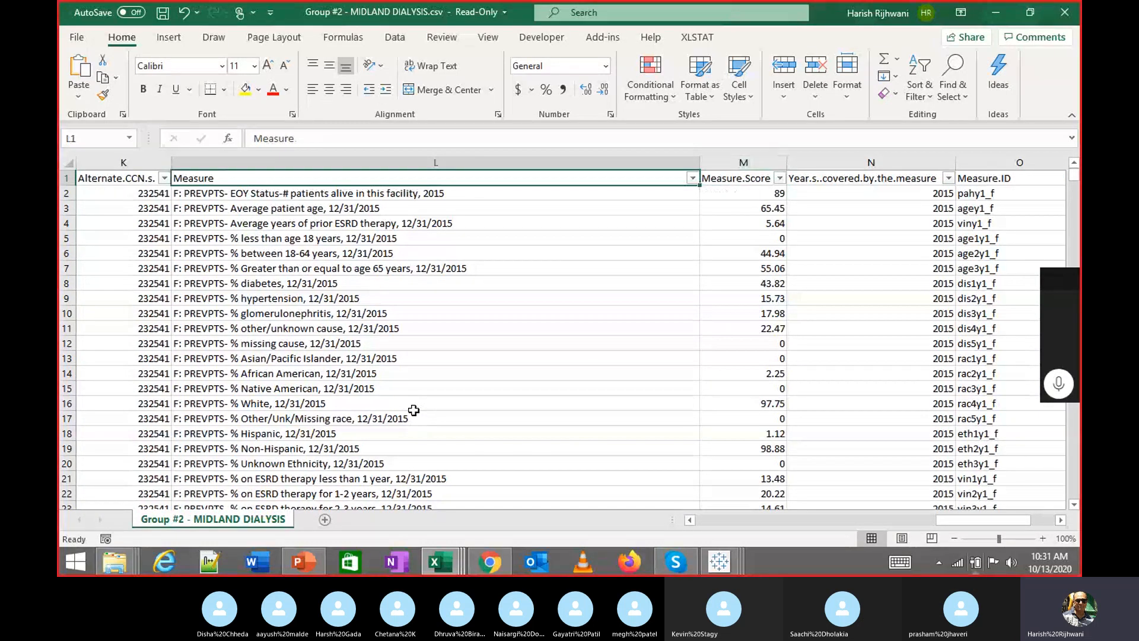
key(Down)
key(Down)
key(Down)
key(Up)
key(Up)
key(Up)
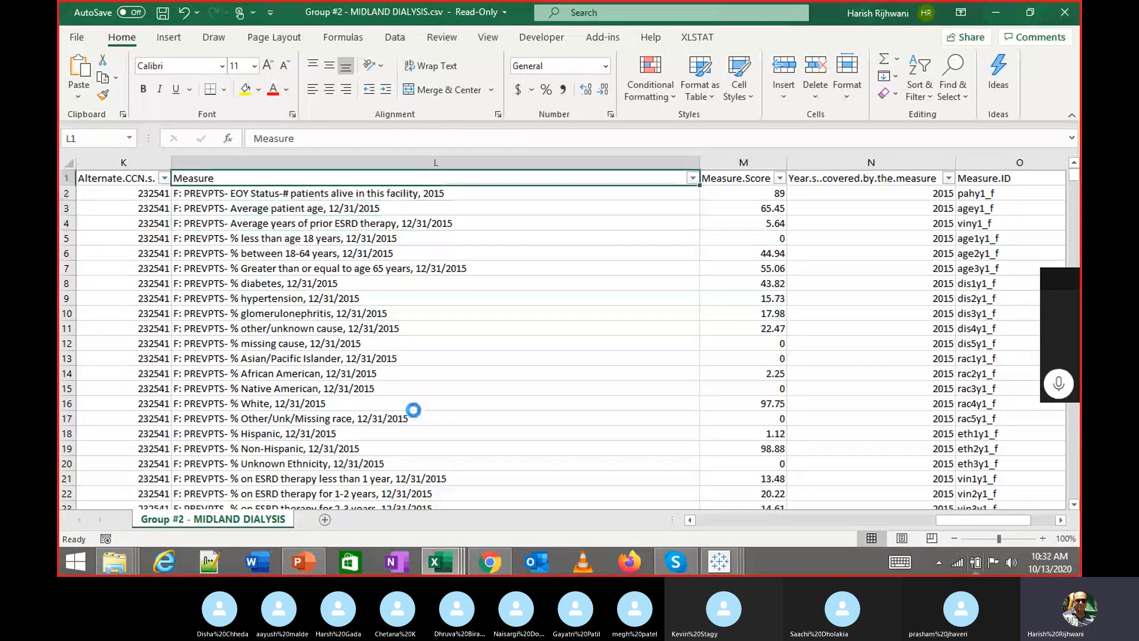
Filter the Measure column to 'average age' and select the first facility's four scores
key(alt+Down)
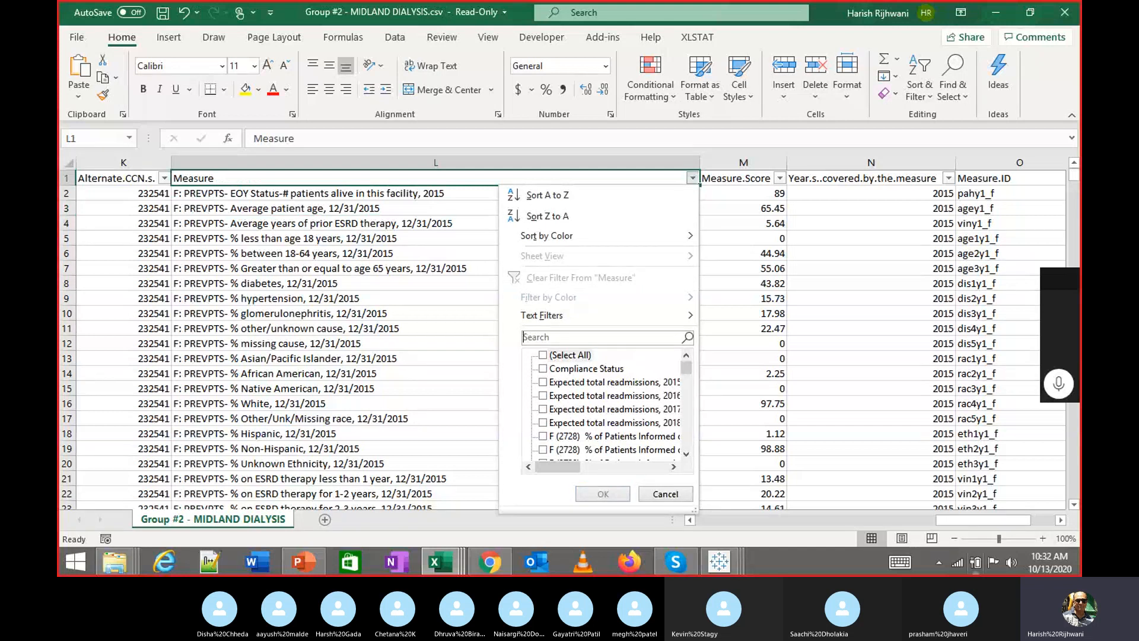
text(age)
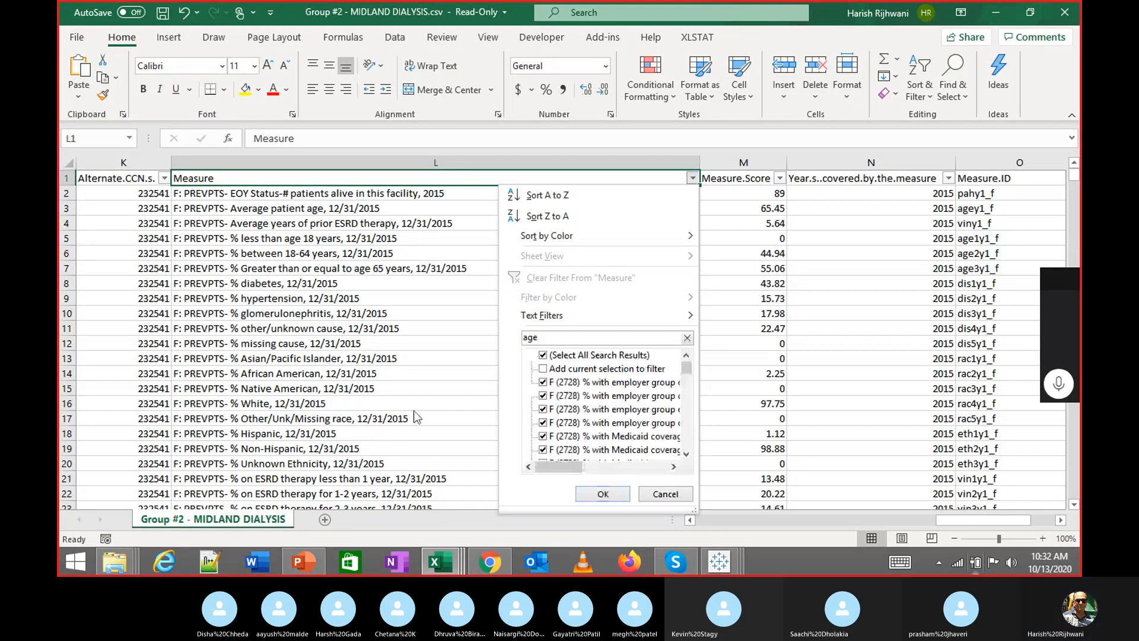
key(Down)
key(Down)
key(Up)
key(Up)
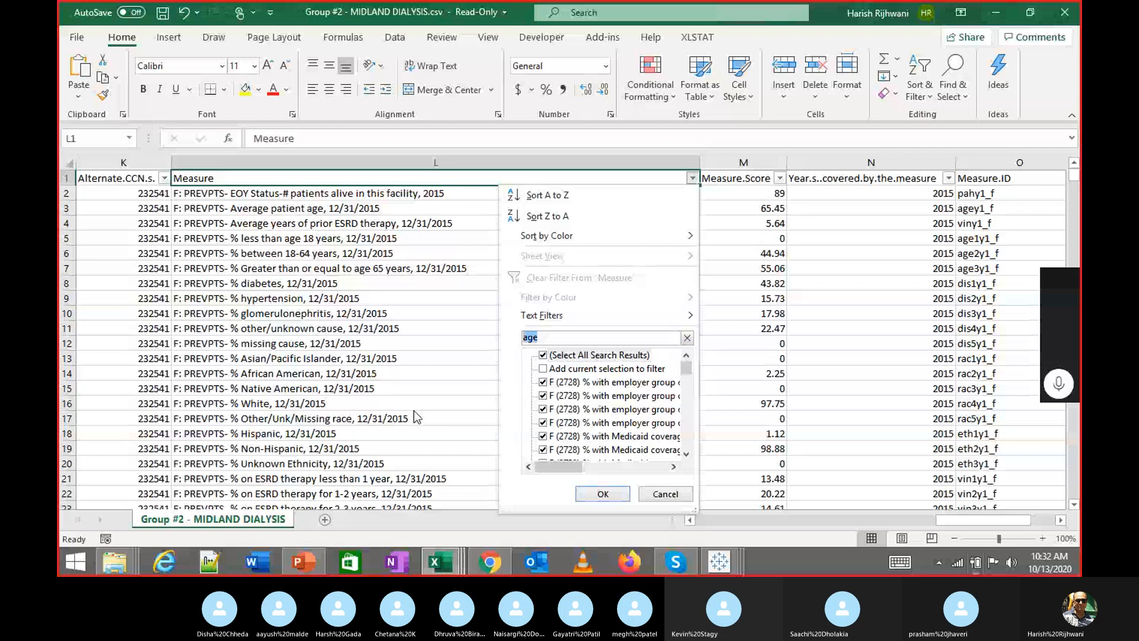
key(Home)
text(averag)
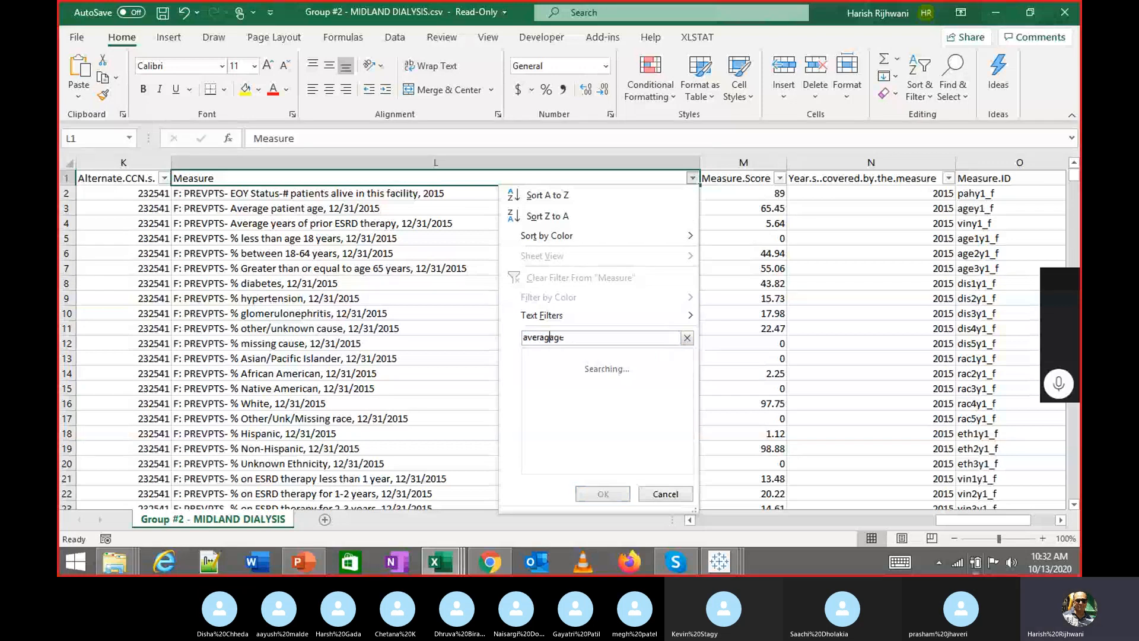
text(e)
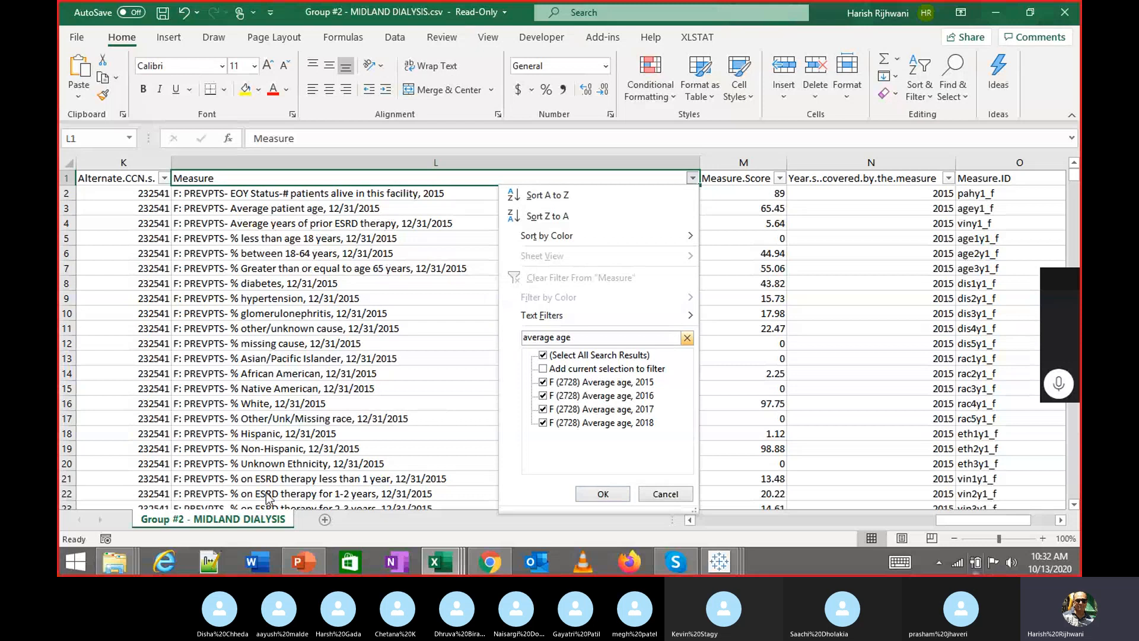
click(607, 490)
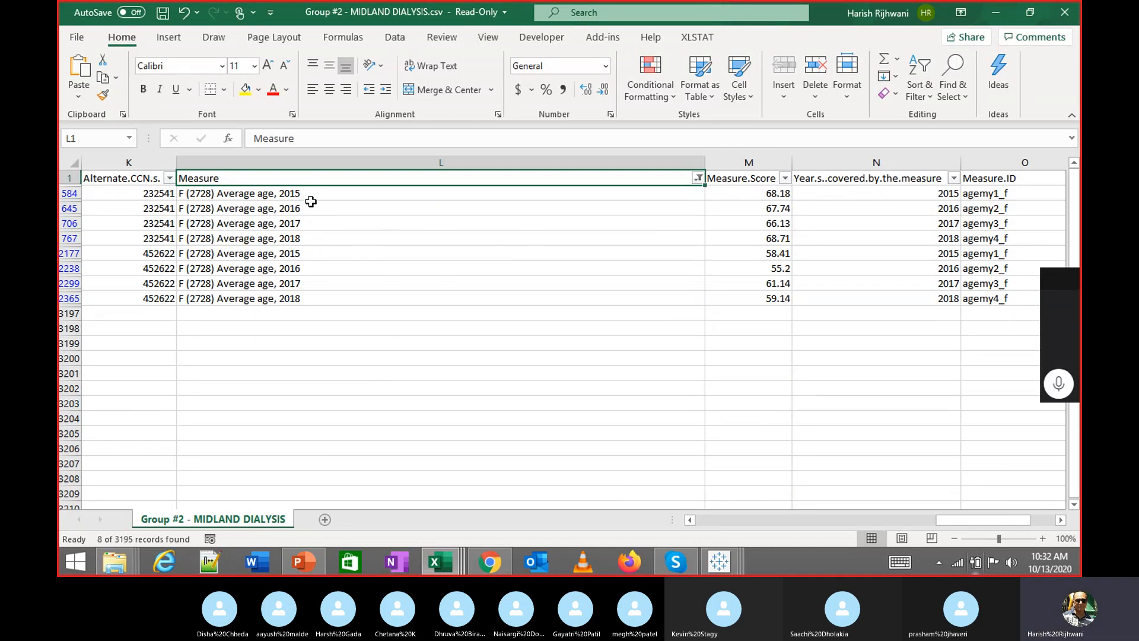
click(314, 242)
drag(762, 182, 765, 238)
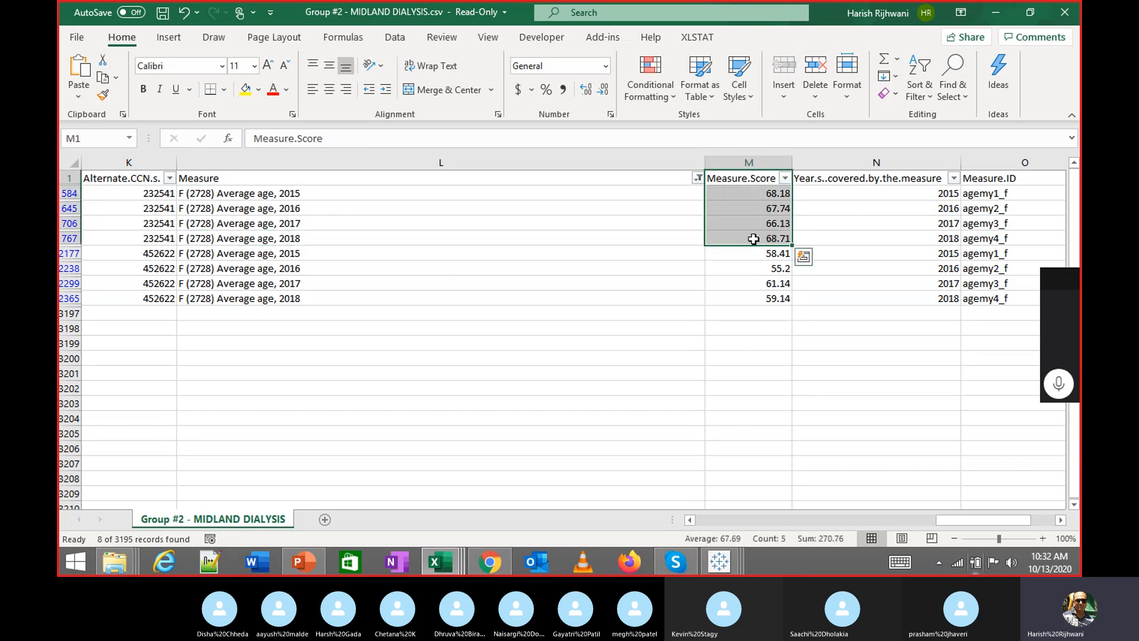
key(Left)
Reopen the Measure filter and clear all ticked values
key(alt+Down)
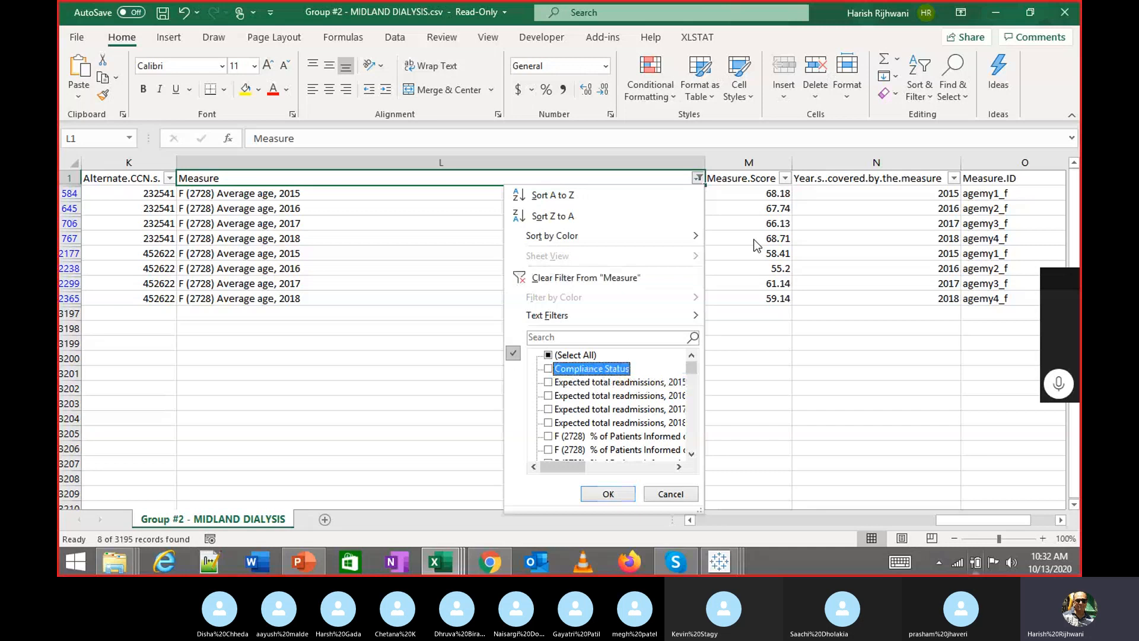
key(Up)
key(space)
key(Down)
key(Up)
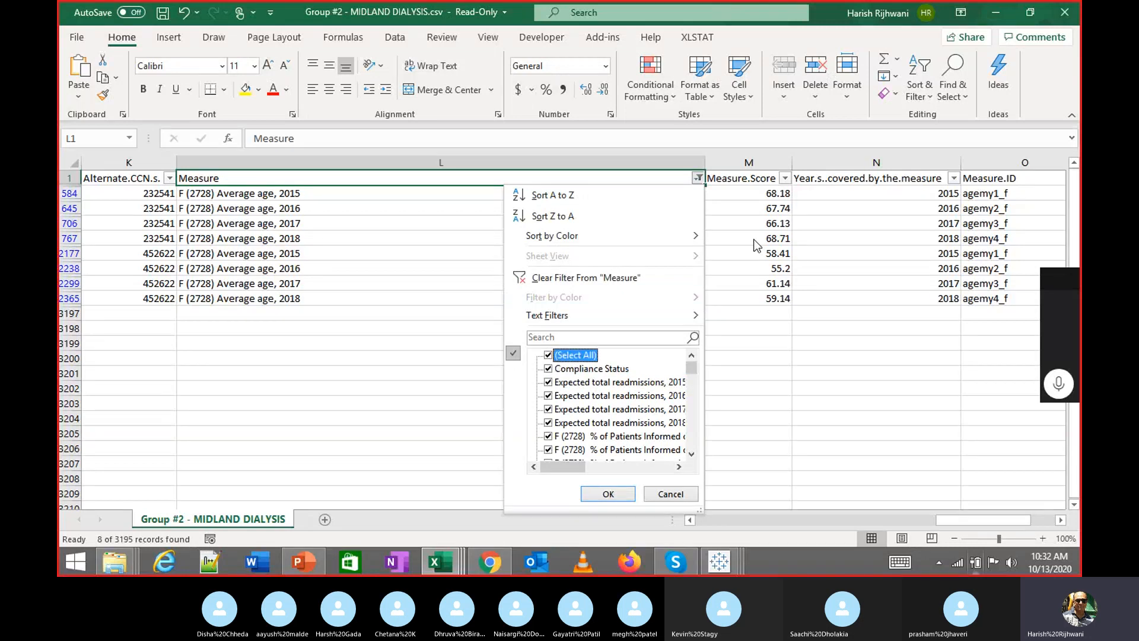
key(space)
key(Down)
key(Up)
key(Up)
Search 'readmissions' and keep only the Total readmissions entries, leaving 8 of 3195 records
text(rea)
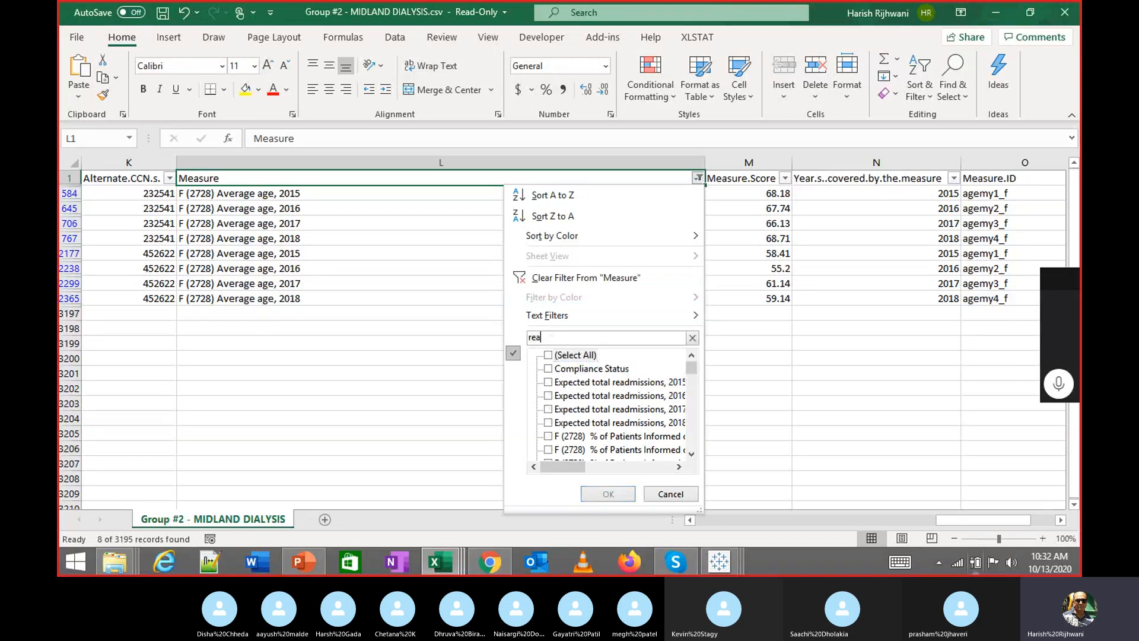
text(dmissio)
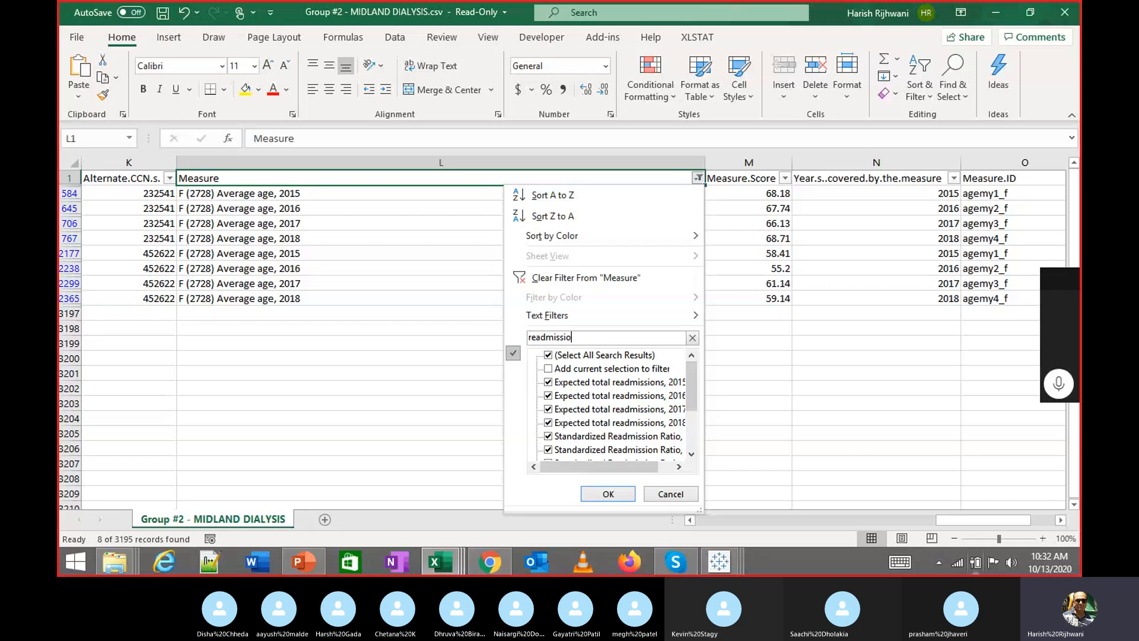
text(ns)
key(Tab)
key(Down)
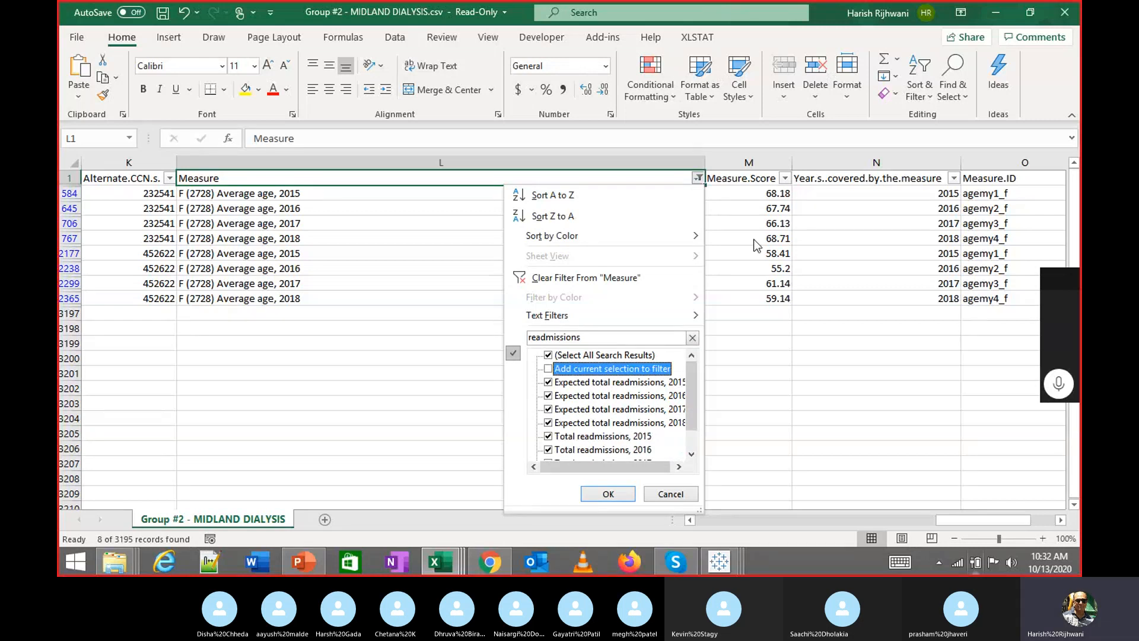
key(Up)
key(space)
key(Down)
key(Down)
key(Down)
key(Down)
key(Down)
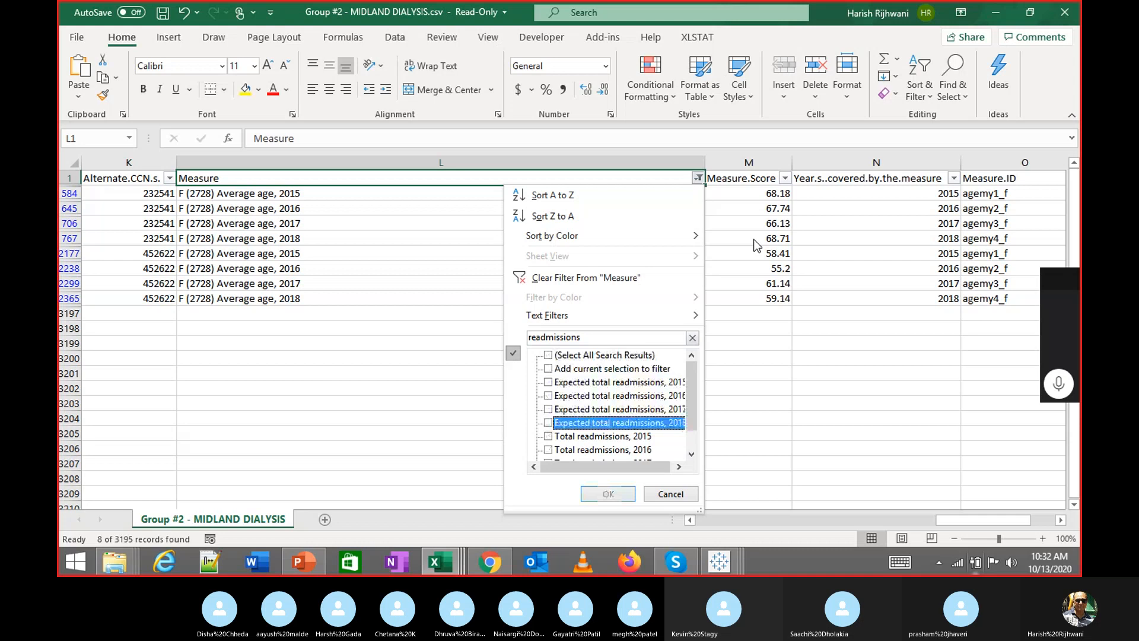
key(Down)
key(space)
key(Down)
key(space)
key(Down)
key(space)
key(Down)
key(space)
key(Return)
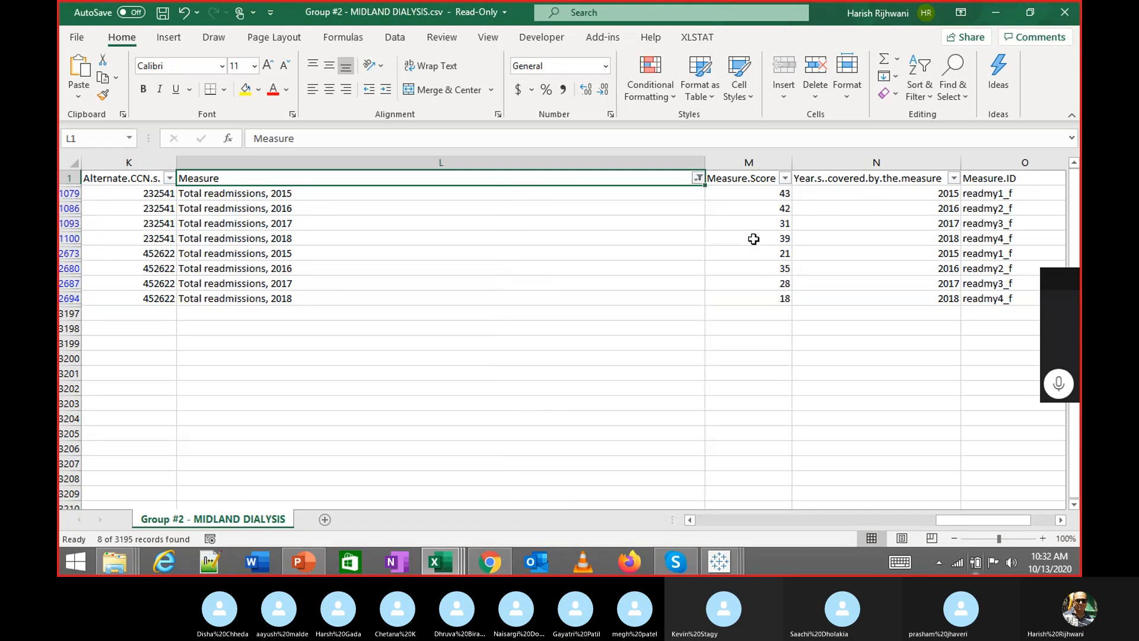
Review the Total readmissions rows, checking scores and facility details such as row 1100
key(Down)
key(Down)
key(Down)
key(Down)
key(Down)
key(Up)
key(Up)
key(Up)
key(Up)
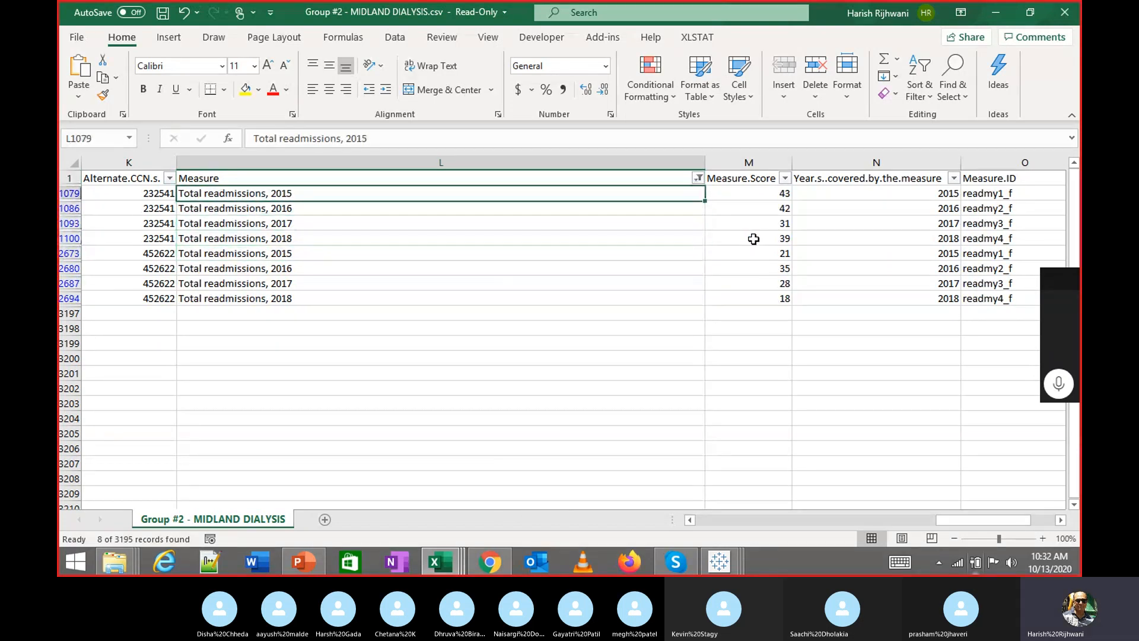
key(Right)
key(Down)
key(Down)
key(Down)
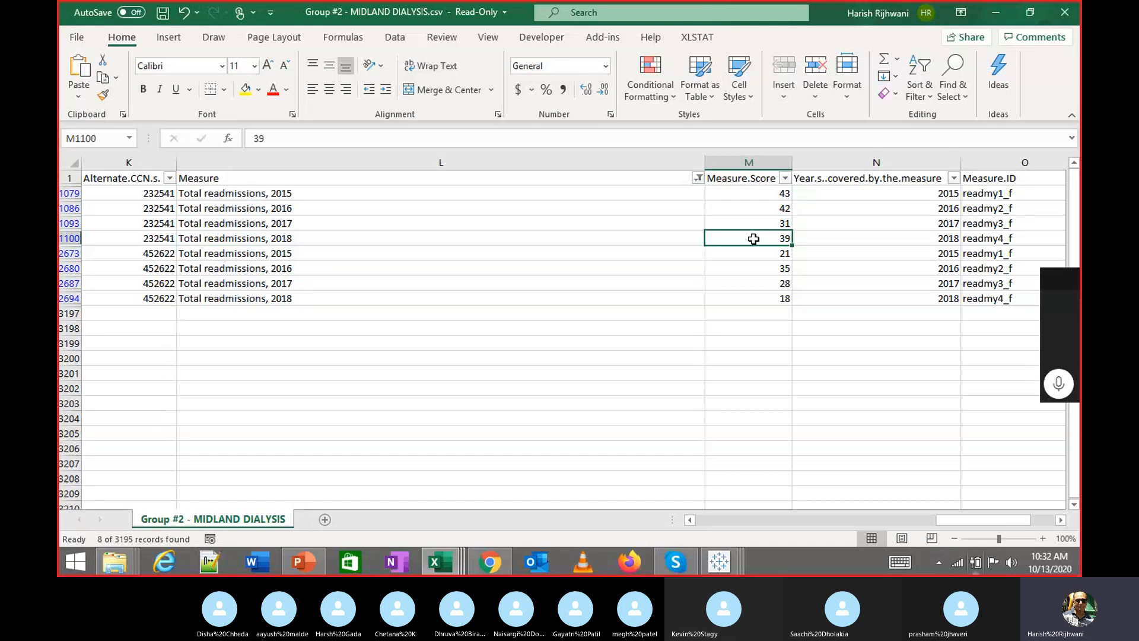
key(Left)
key(Left)
key(Left)
key(Left)
key(Left)
key(Left)
key(Left)
key(Left)
key(Left)
key(Left)
key(Left)
key(Left)
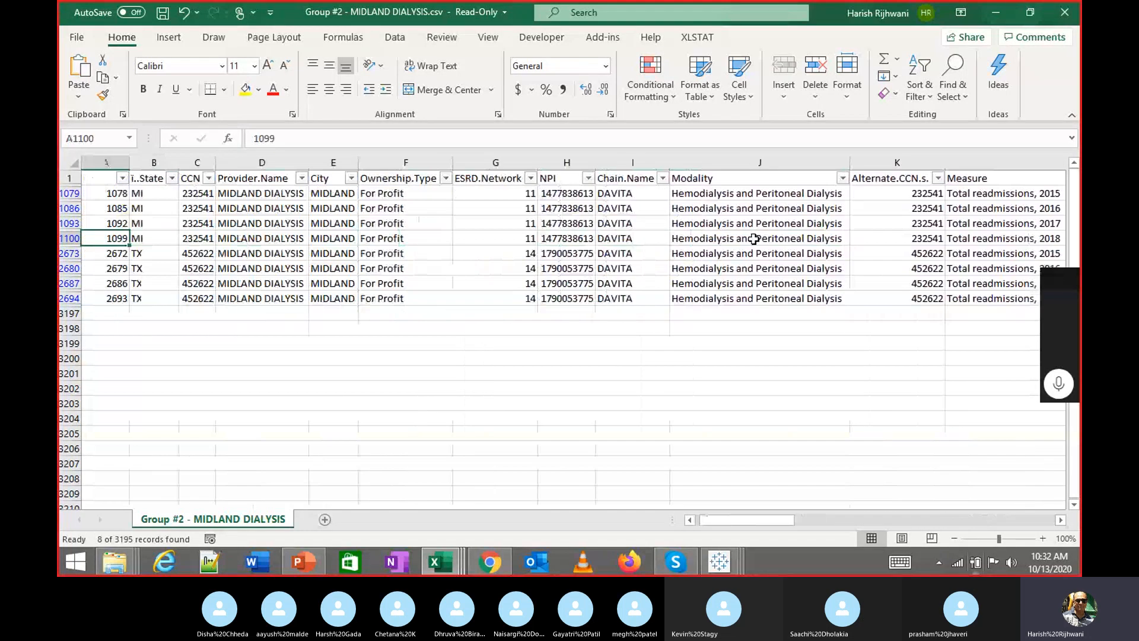
key(Right)
key(Right)
key(Right)
key(Right)
key(Right)
key(Right)
key(Right)
key(Right)
key(Right)
key(Right)
key(Right)
key(Right)
key(Right)
key(Right)
key(Right)
key(Left)
key(Left)
key(Left)
key(Left)
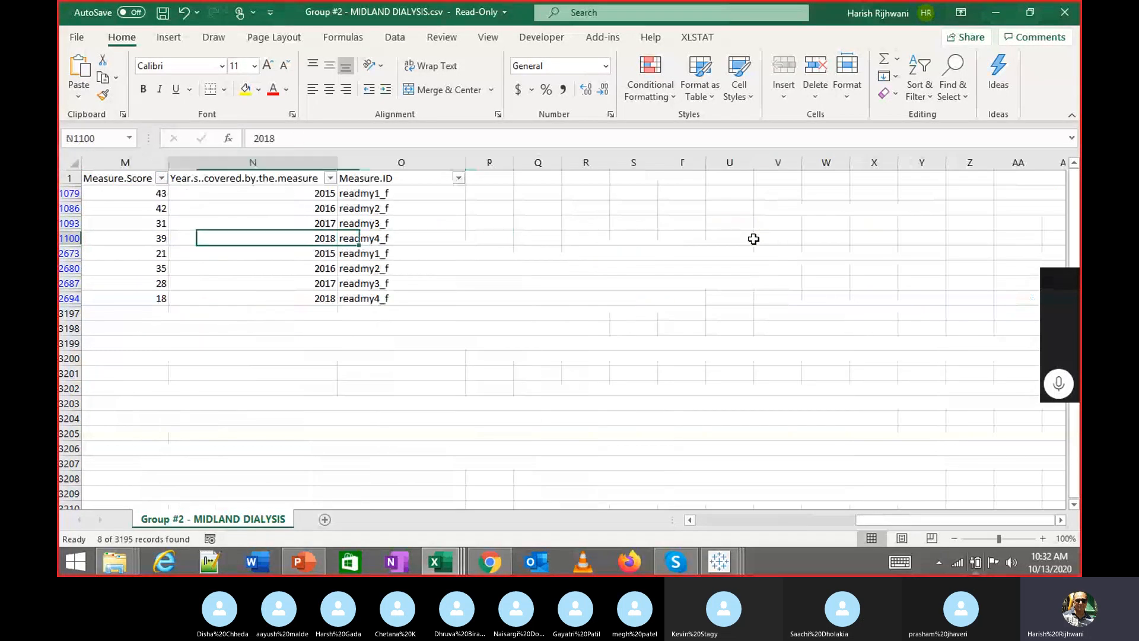
key(Left)
key(Right)
key(Right)
key(Up)
key(Up)
key(Up)
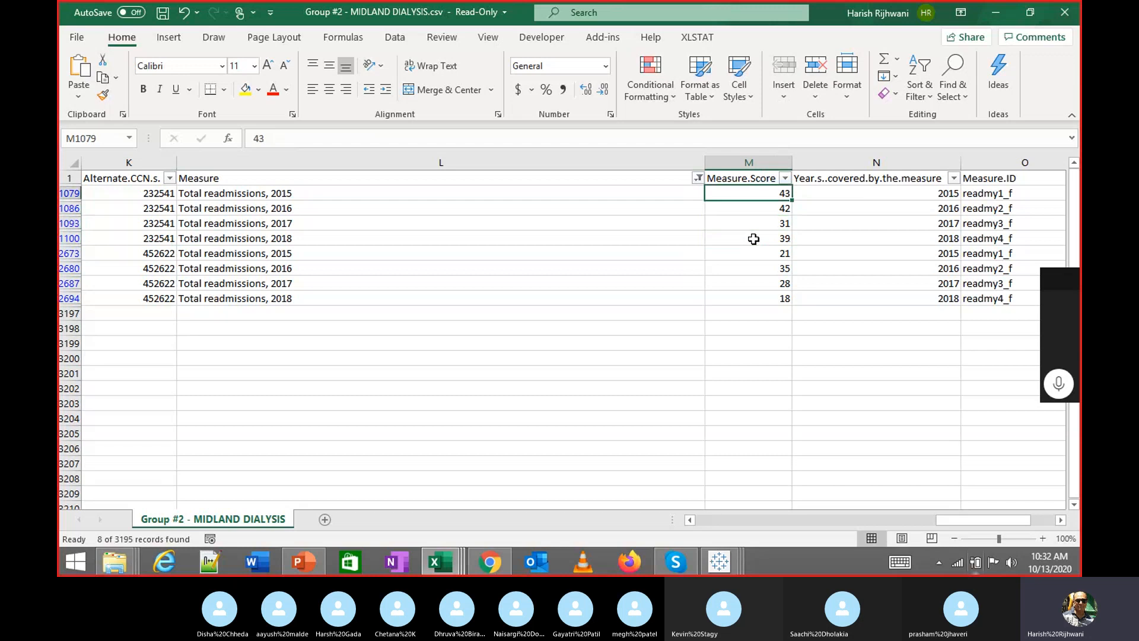
key(Up)
key(Left)
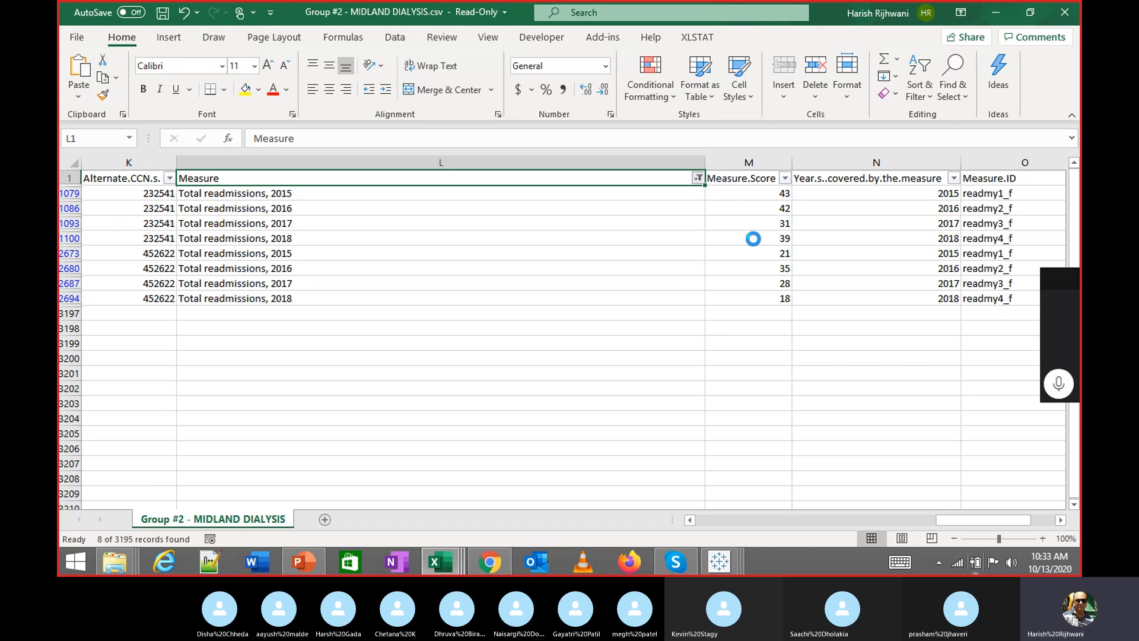
key(alt+Down)
key(Down)
key(Down)
key(Down)
key(Down)
key(Down)
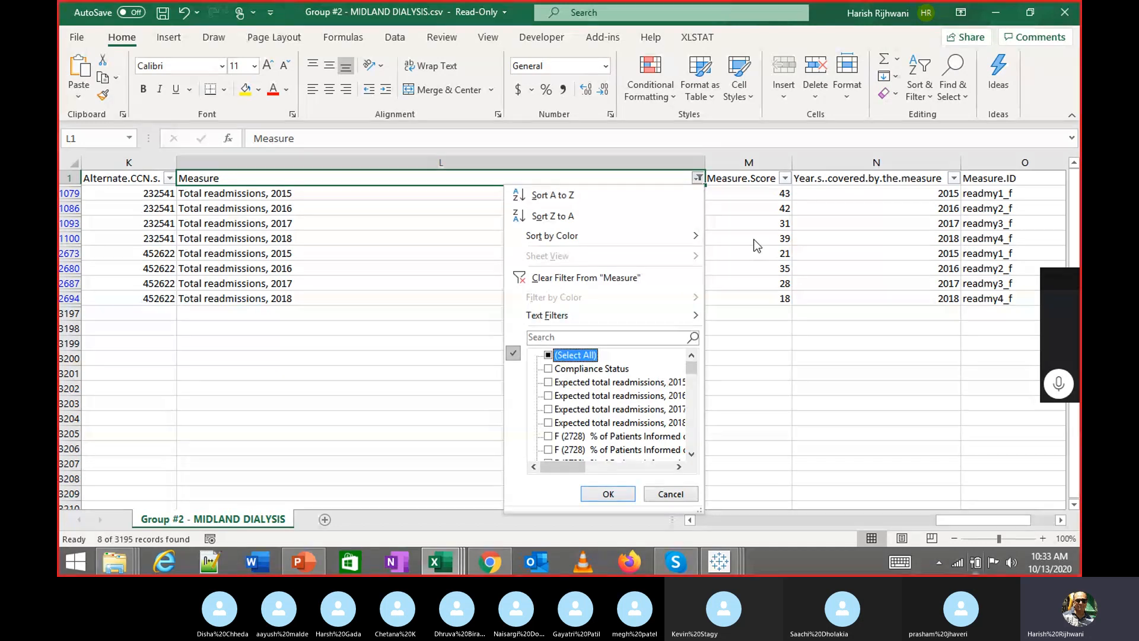
key(Return)
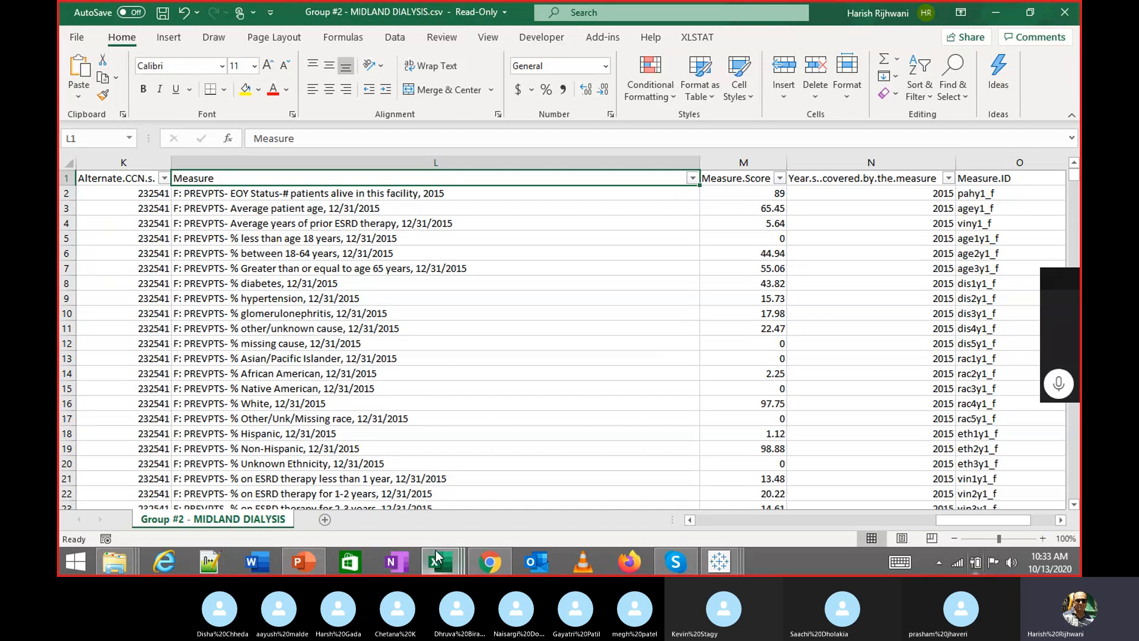
mouse_move(486, 564)
mouse_move(486, 490)
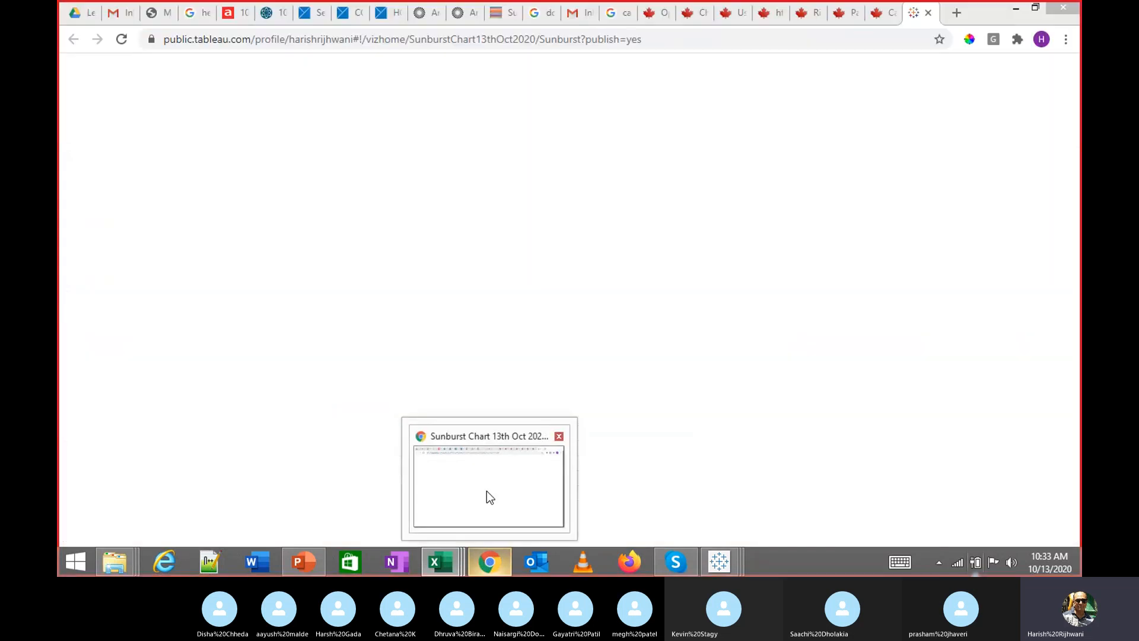
click(486, 490)
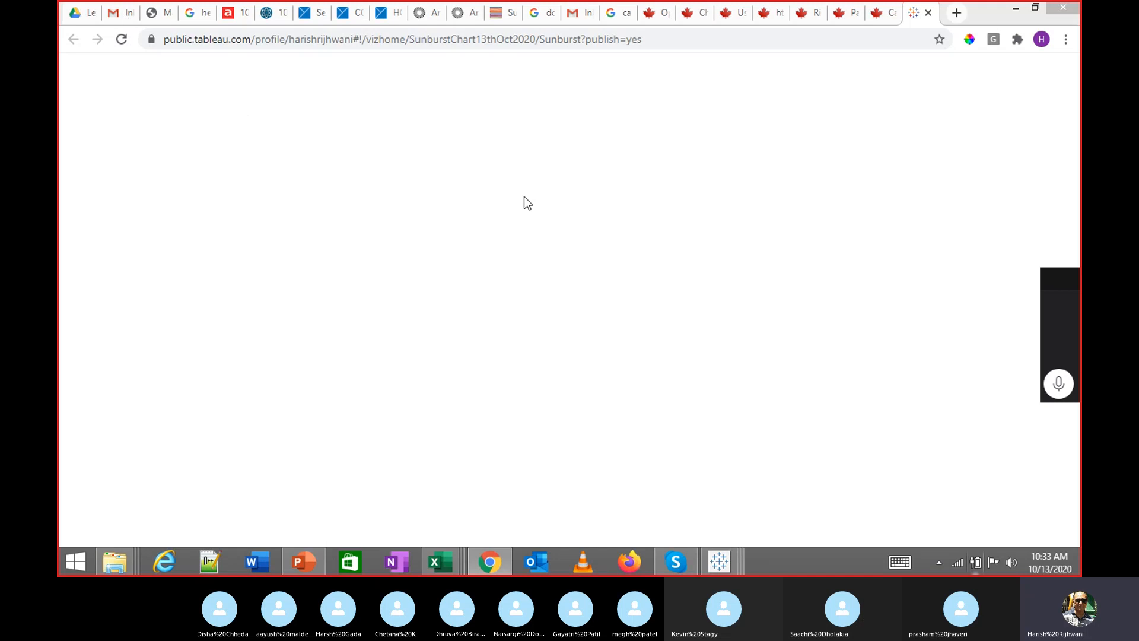
key(alt+Tab)
click(499, 563)
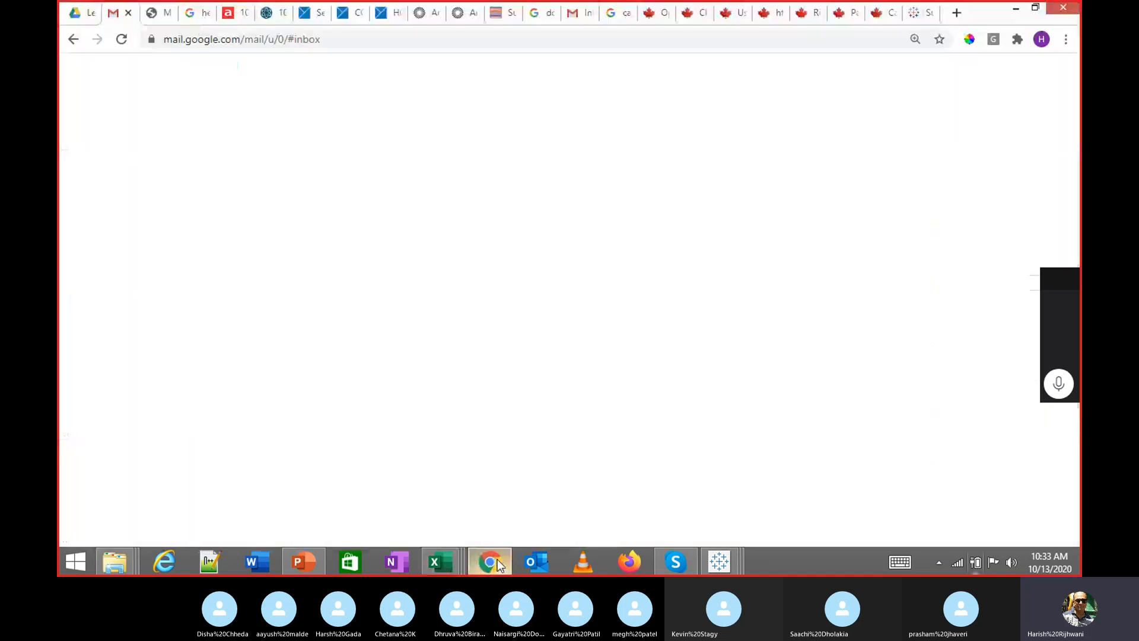
key(alt+Tab)
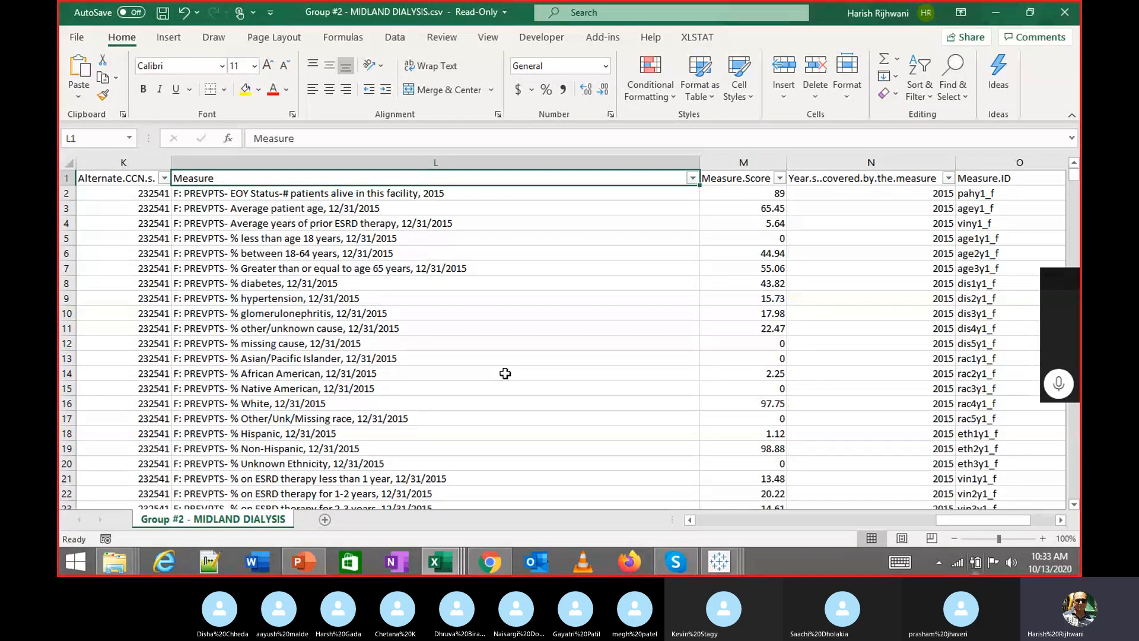
click(629, 344)
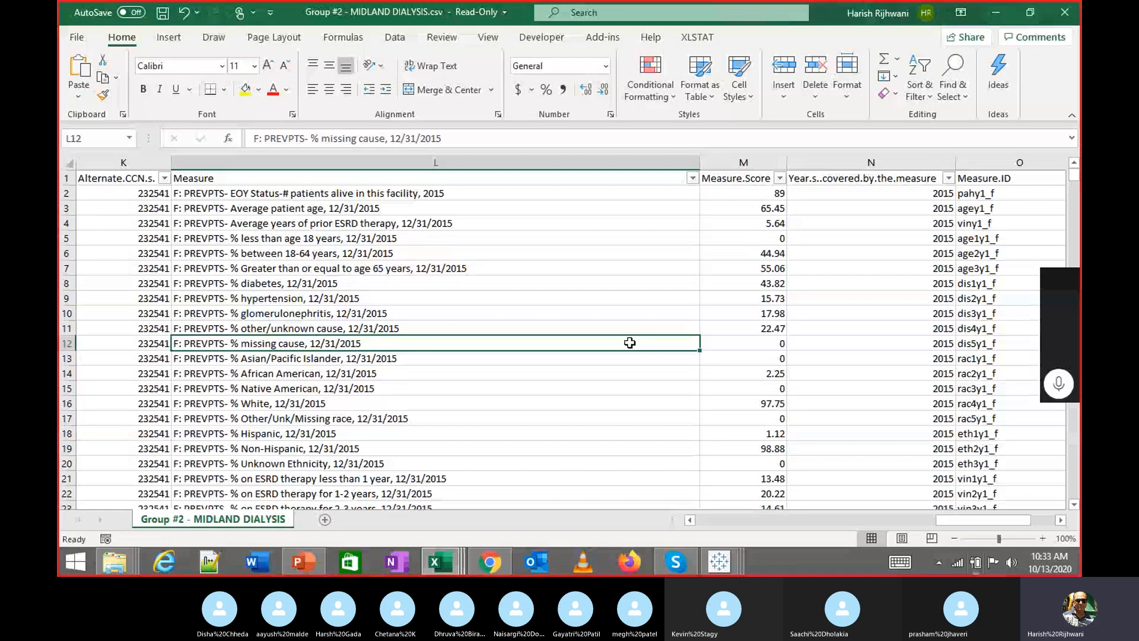
click(503, 561)
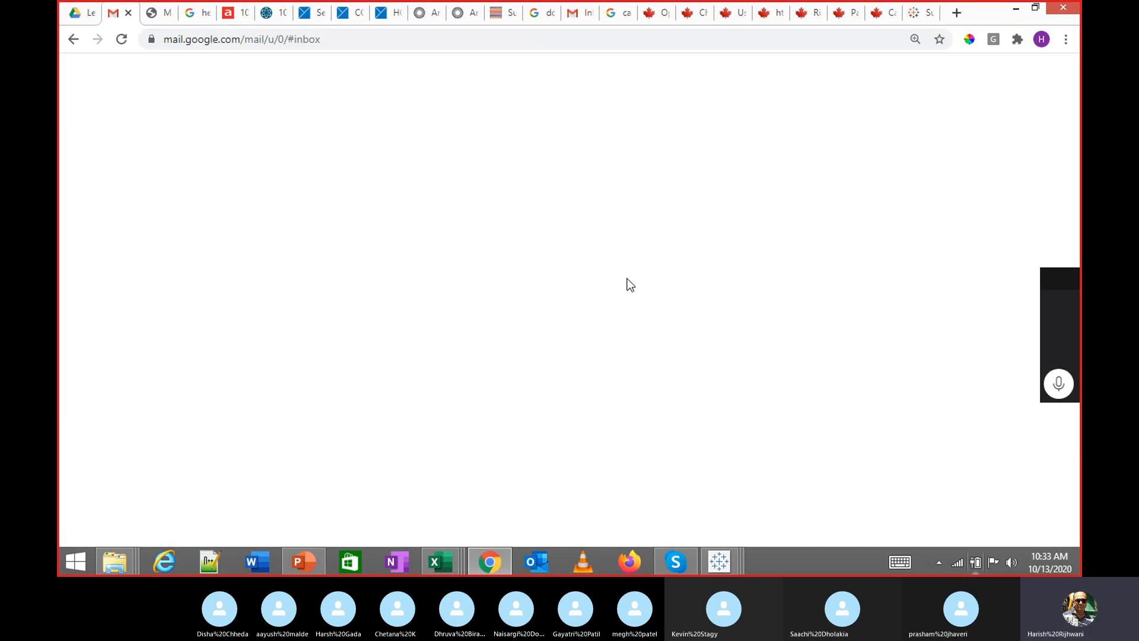
click(498, 563)
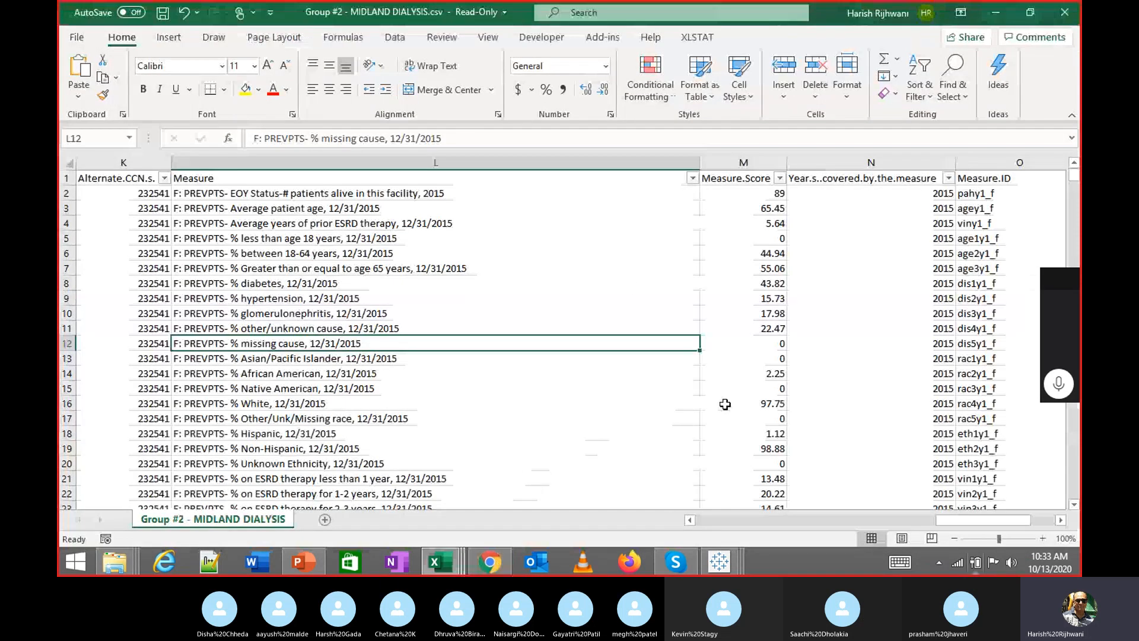
click(767, 403)
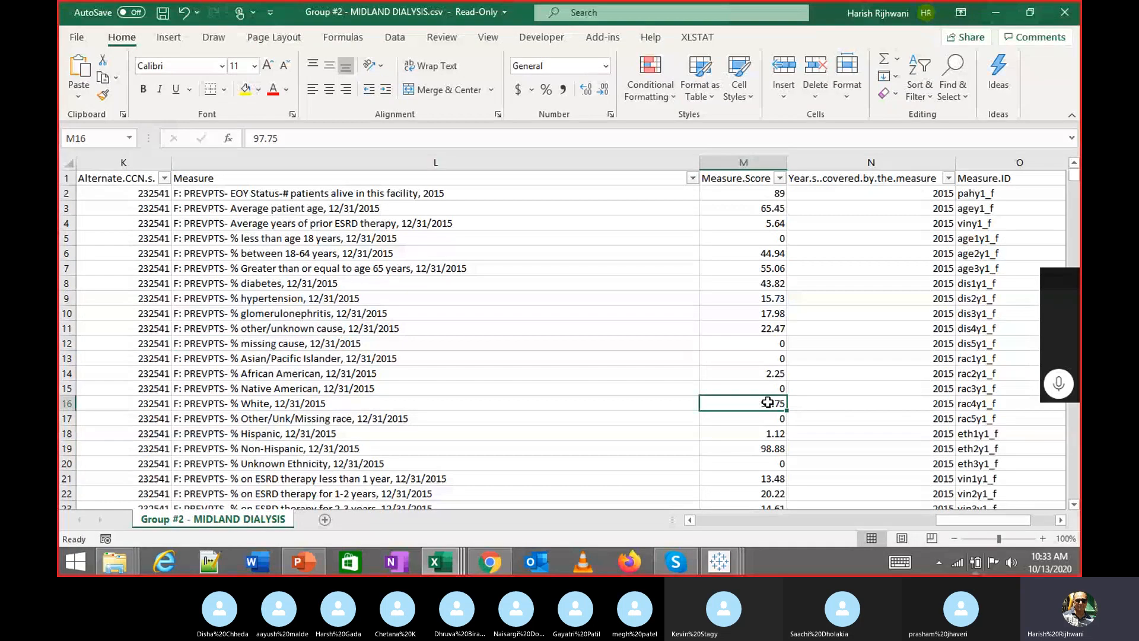
scroll(768, 403, down, 4)
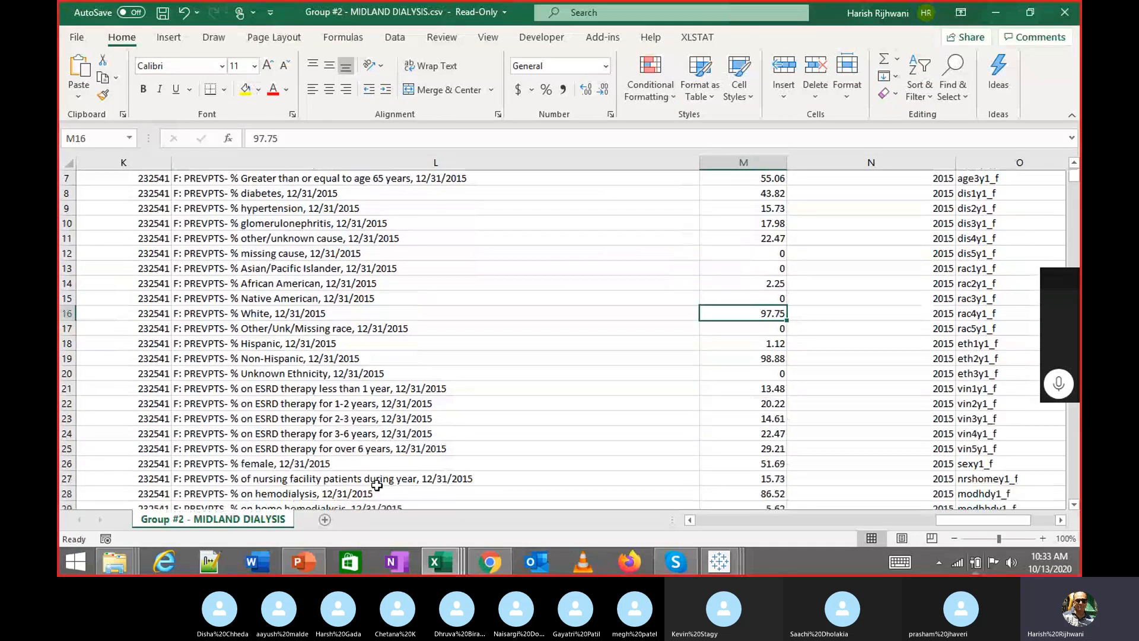
scroll(391, 467, down, 2)
scroll(391, 466, up, 5)
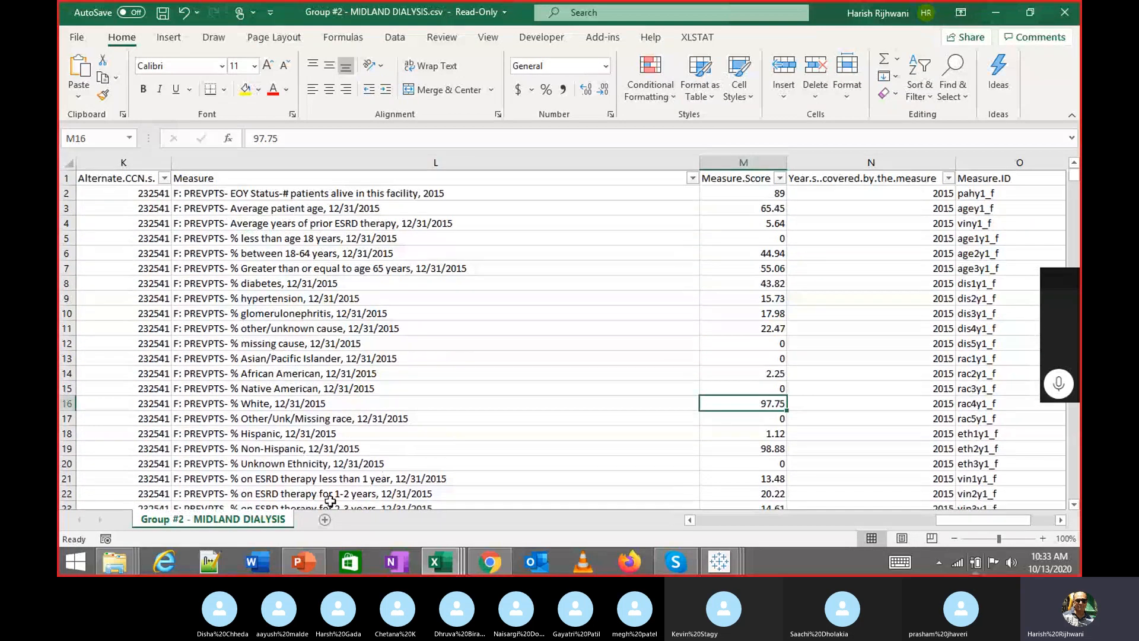
mouse_move(135, 565)
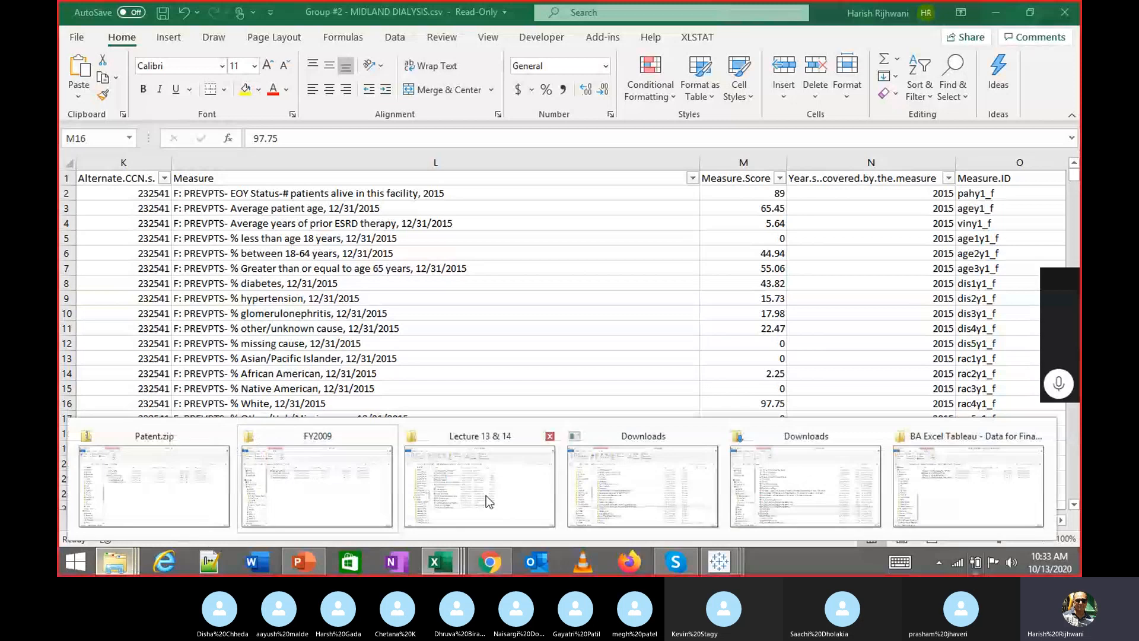
Switch between the open File Explorer windows, ending on the BA Excel Tableau data folder
click(615, 496)
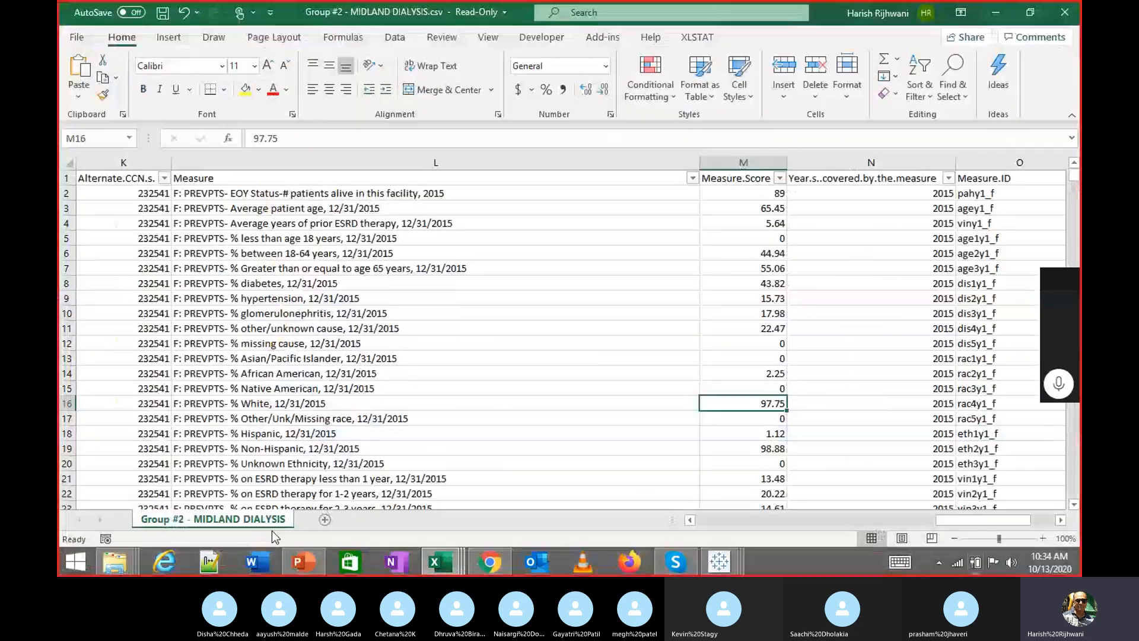
click(115, 561)
click(119, 561)
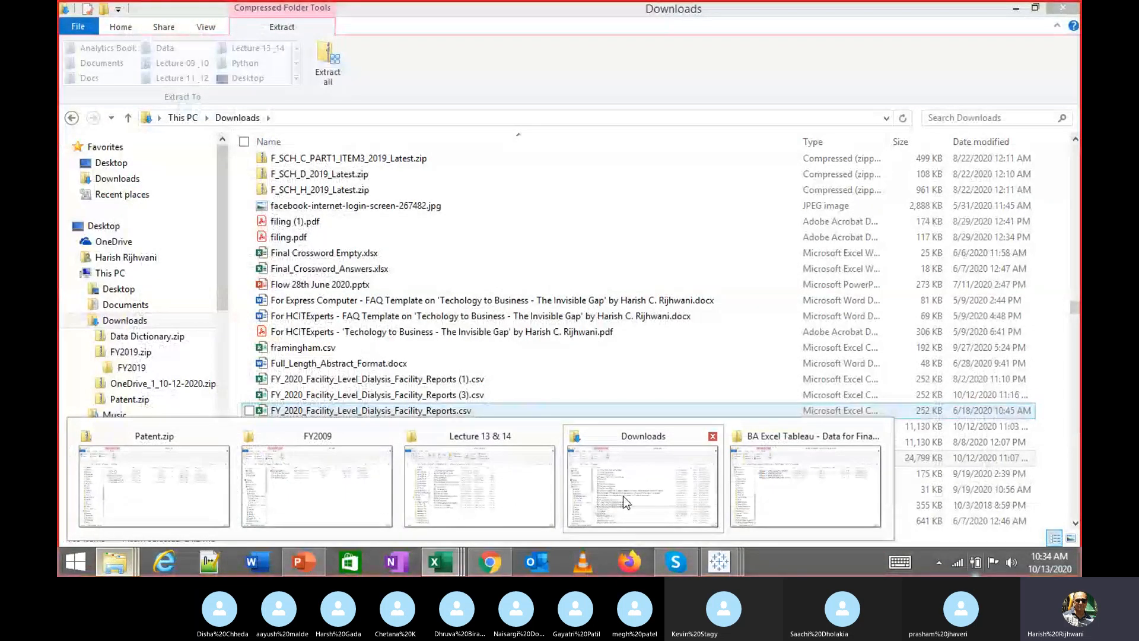
click(622, 496)
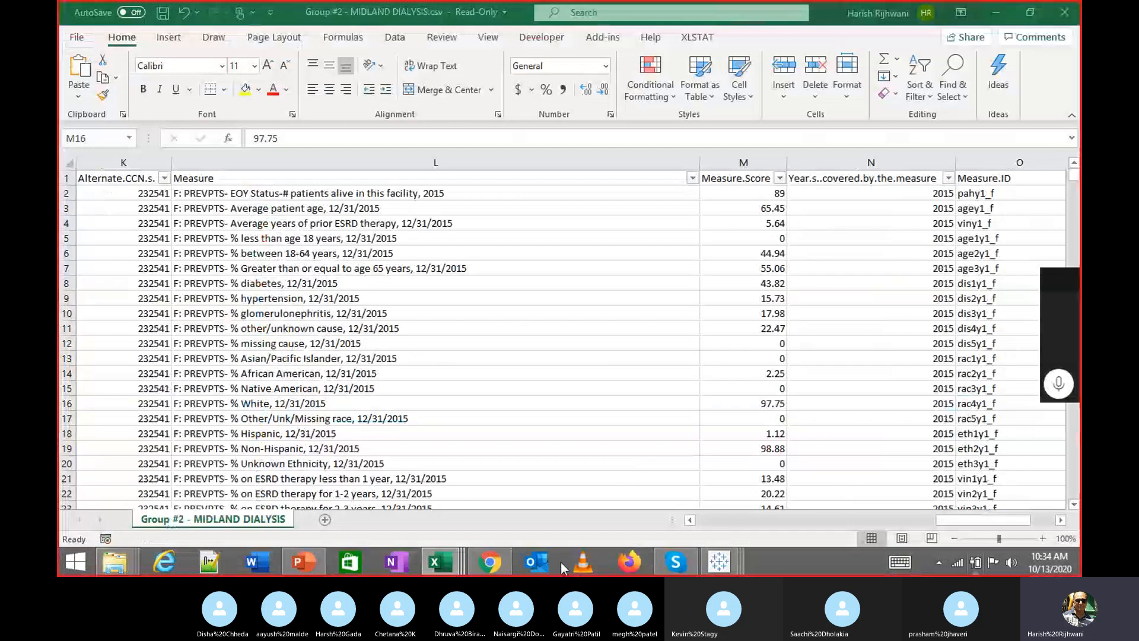
click(114, 562)
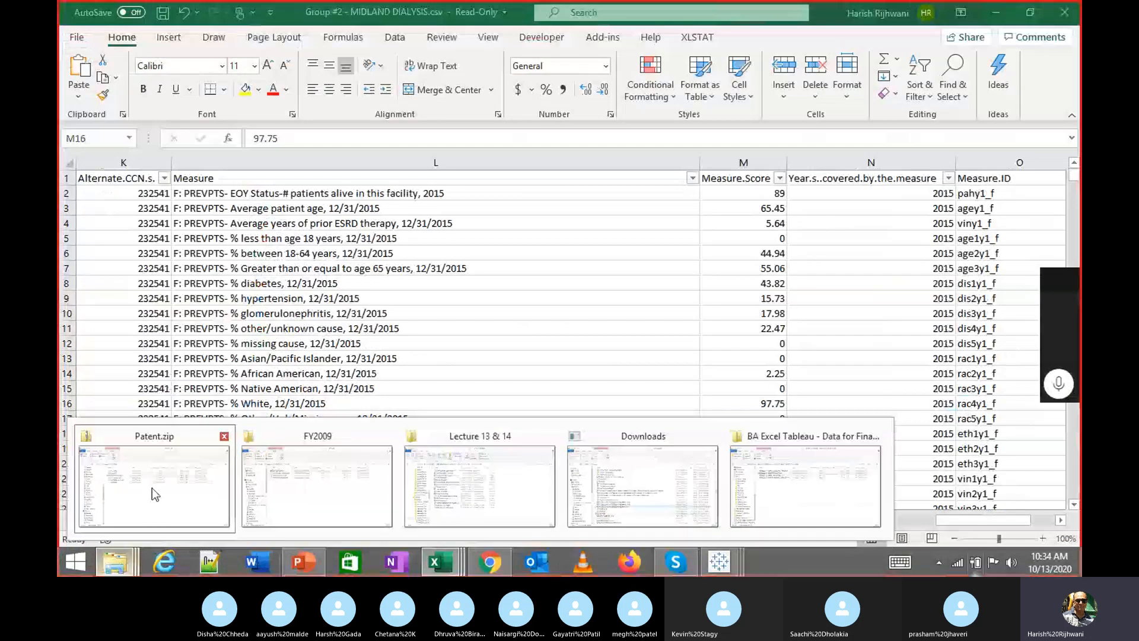
click(117, 561)
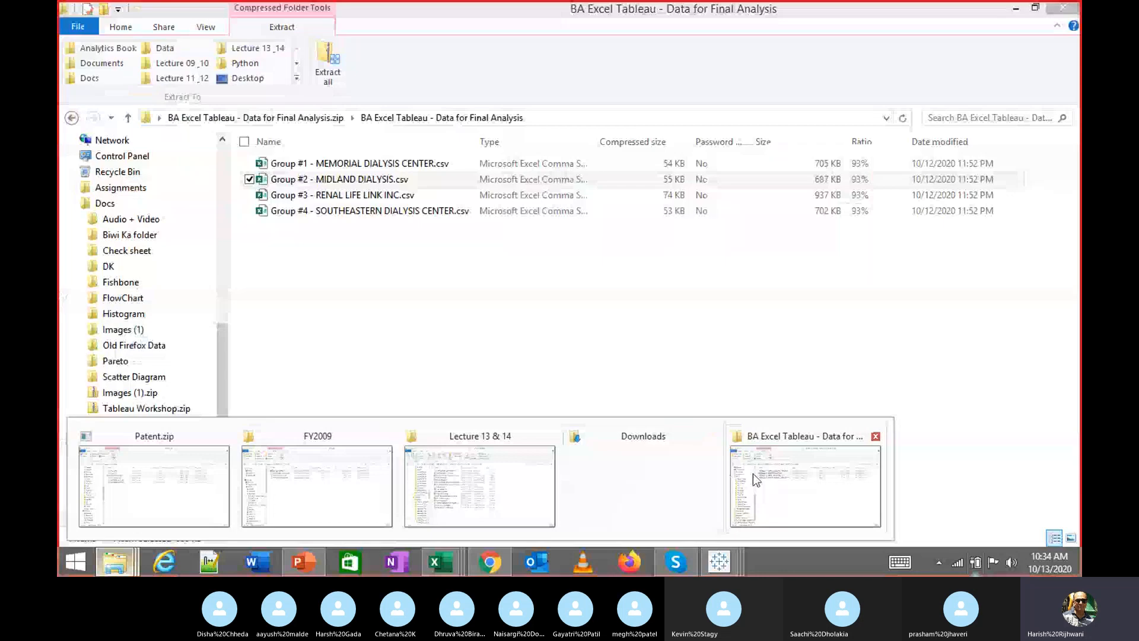
click(753, 473)
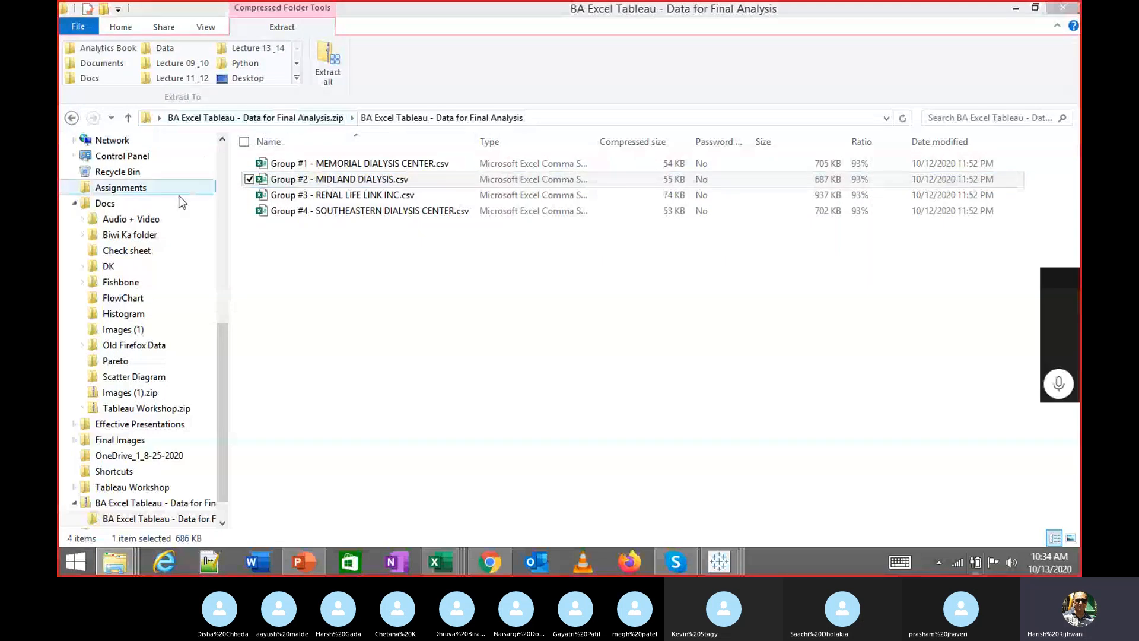
Expand Docs in the folder tree, then open Group #2 - MIDLAND DIALYSIS.csv from the data folder
click(74, 203)
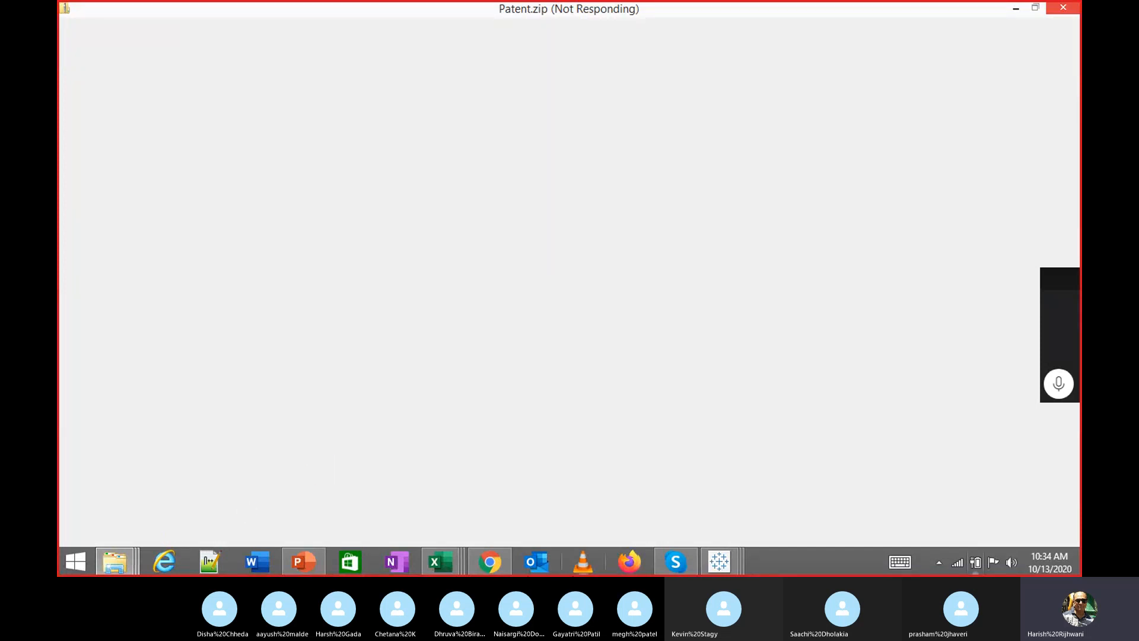
mouse_move(121, 550)
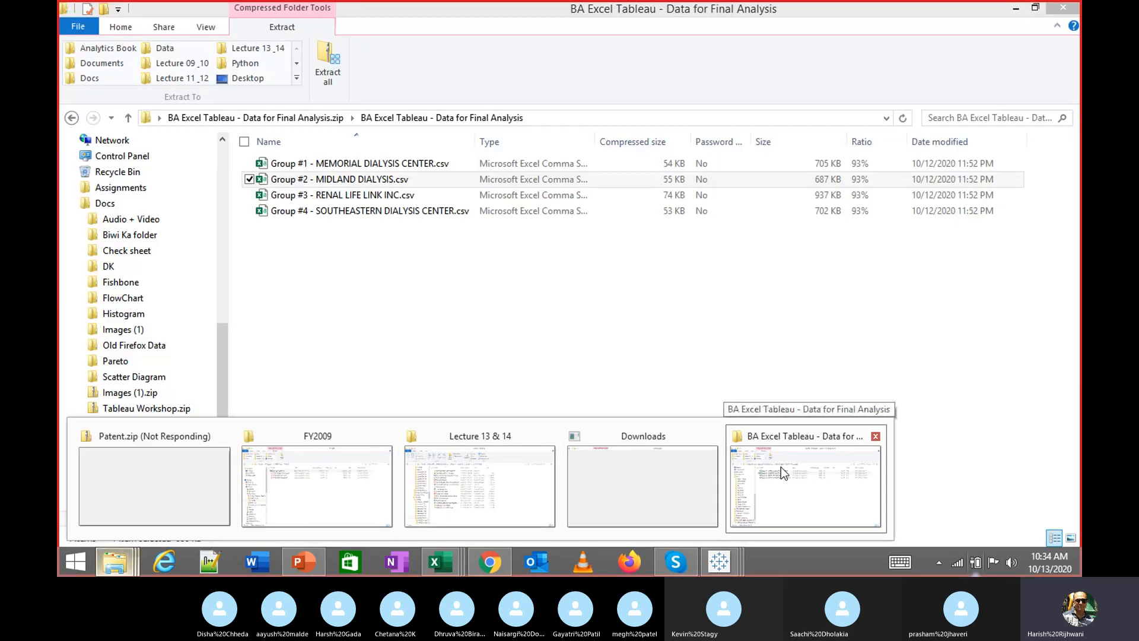
click(781, 468)
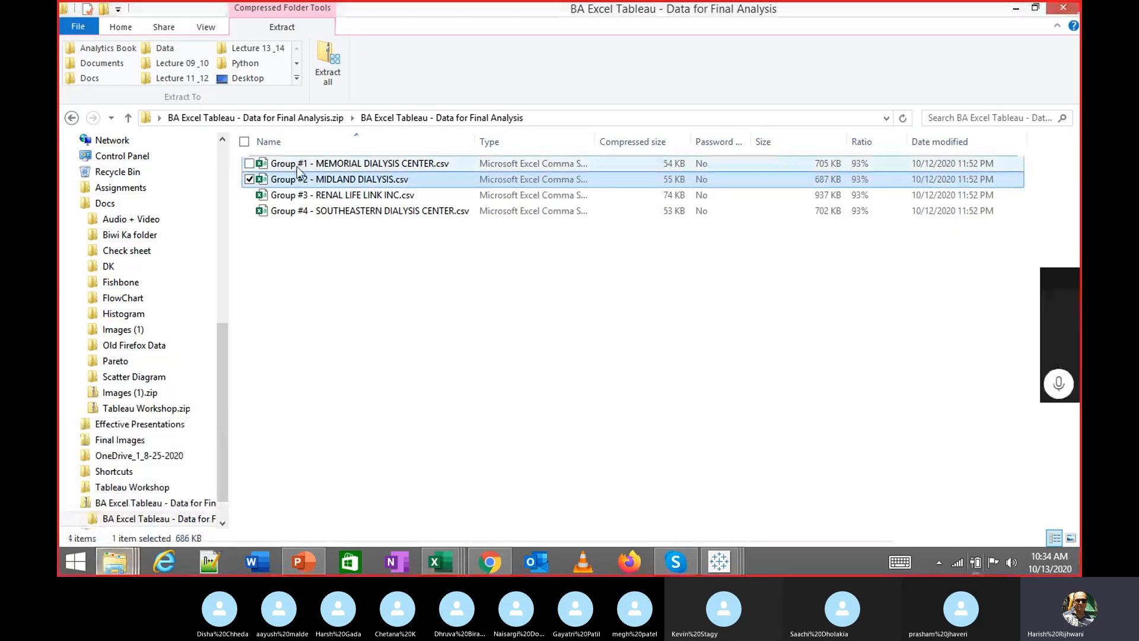
click(225, 168)
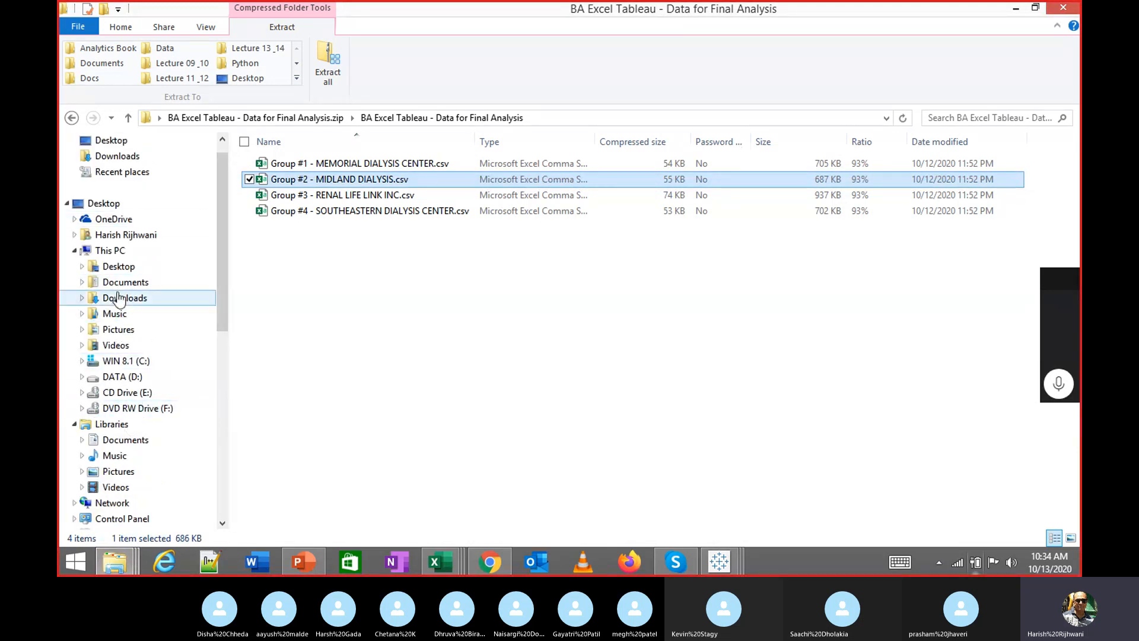
click(344, 182)
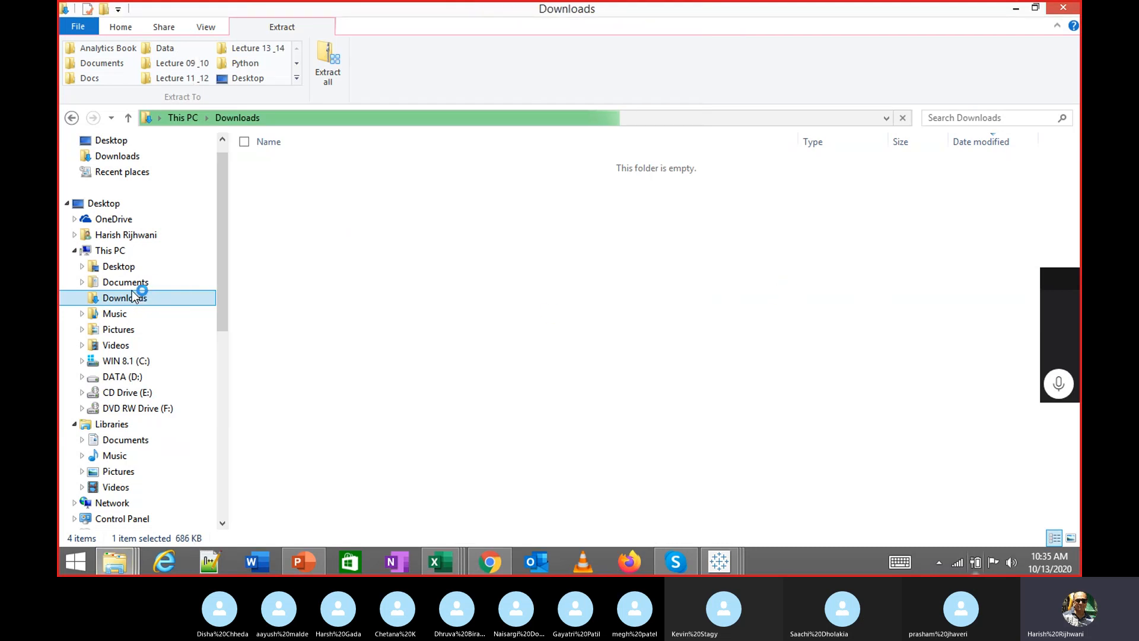
Bring up the FY2009 folder window, minimize Downloads, and switch to the Skype class call
click(719, 561)
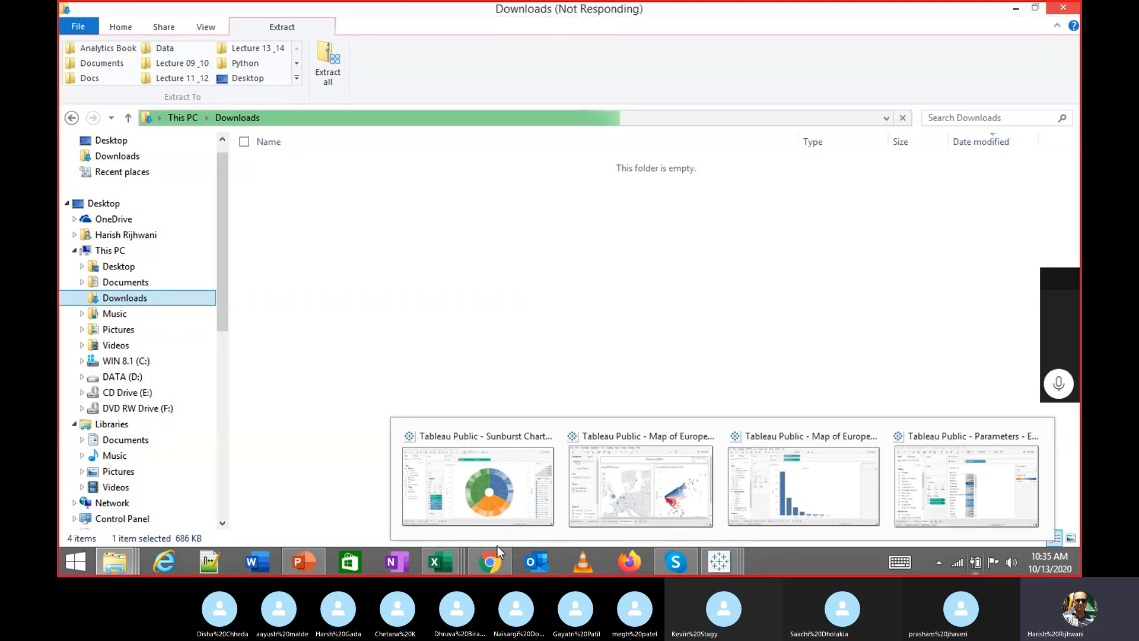
mouse_move(114, 561)
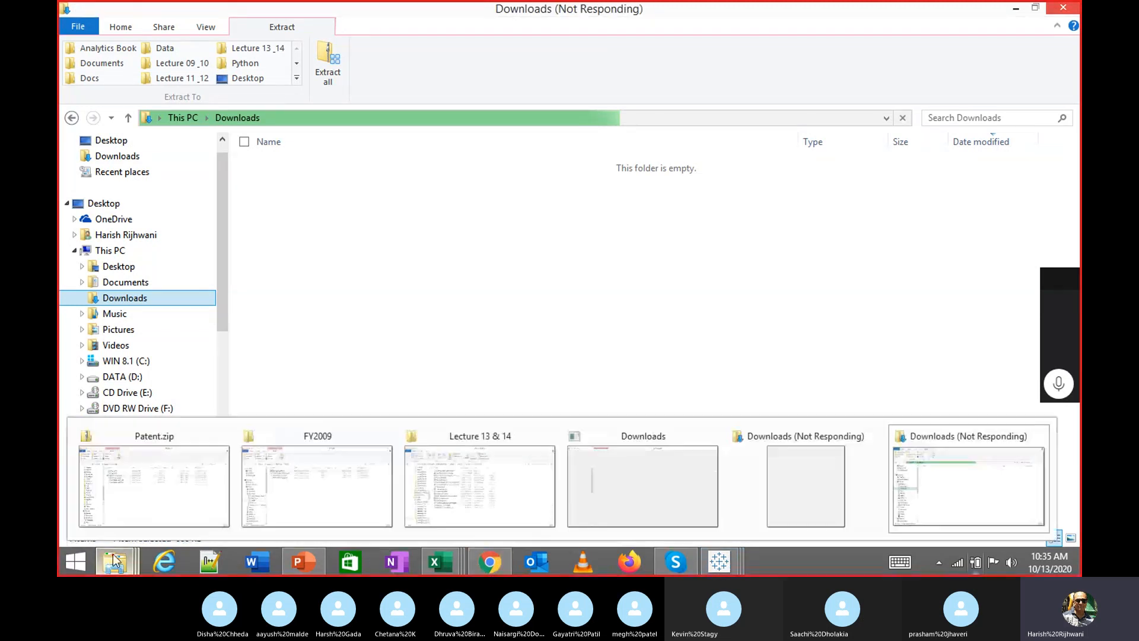
mouse_move(875, 442)
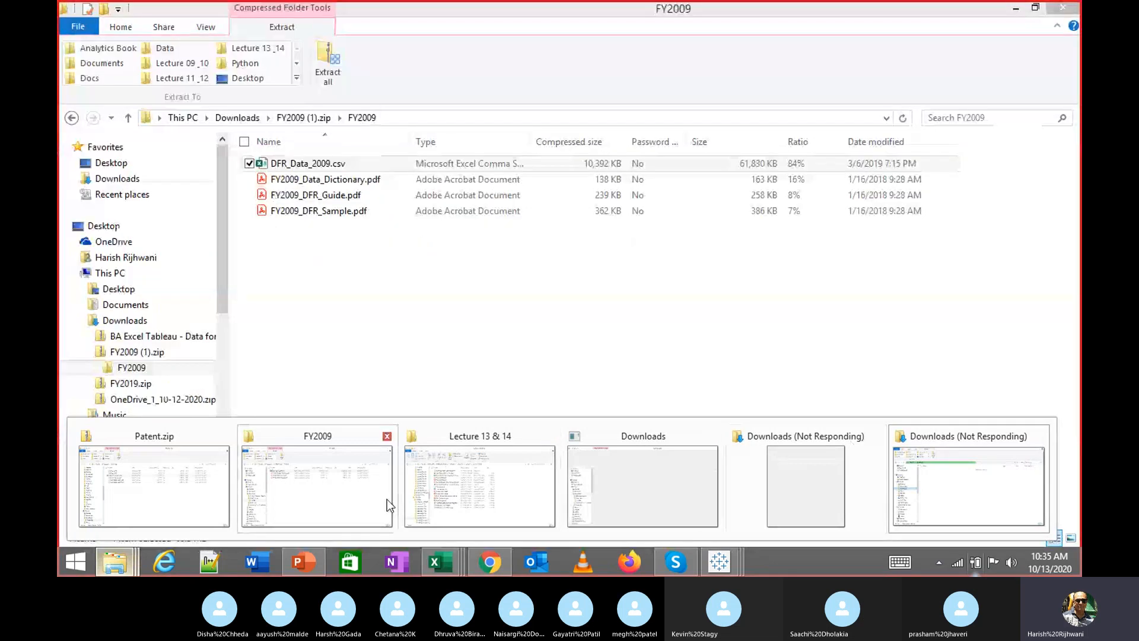
click(355, 503)
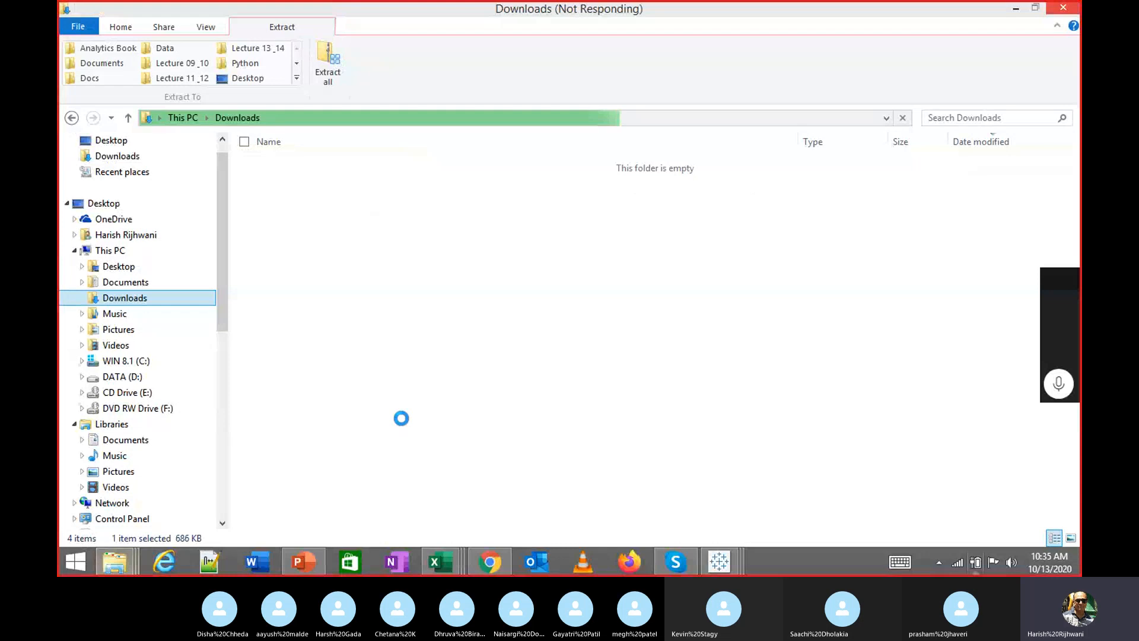
click(1016, 9)
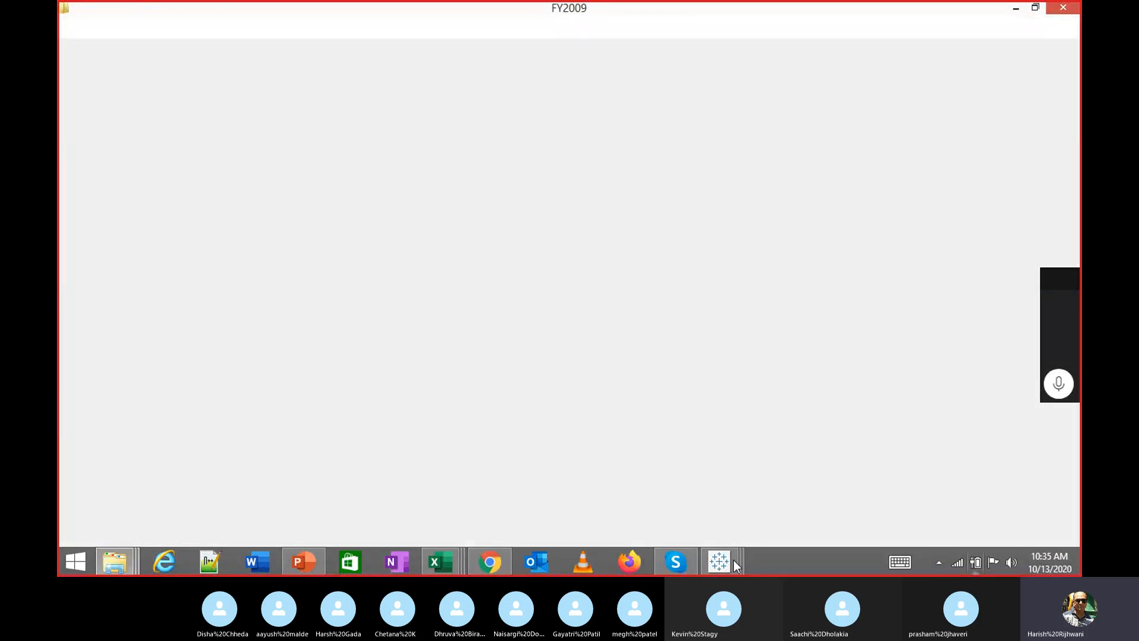
click(682, 564)
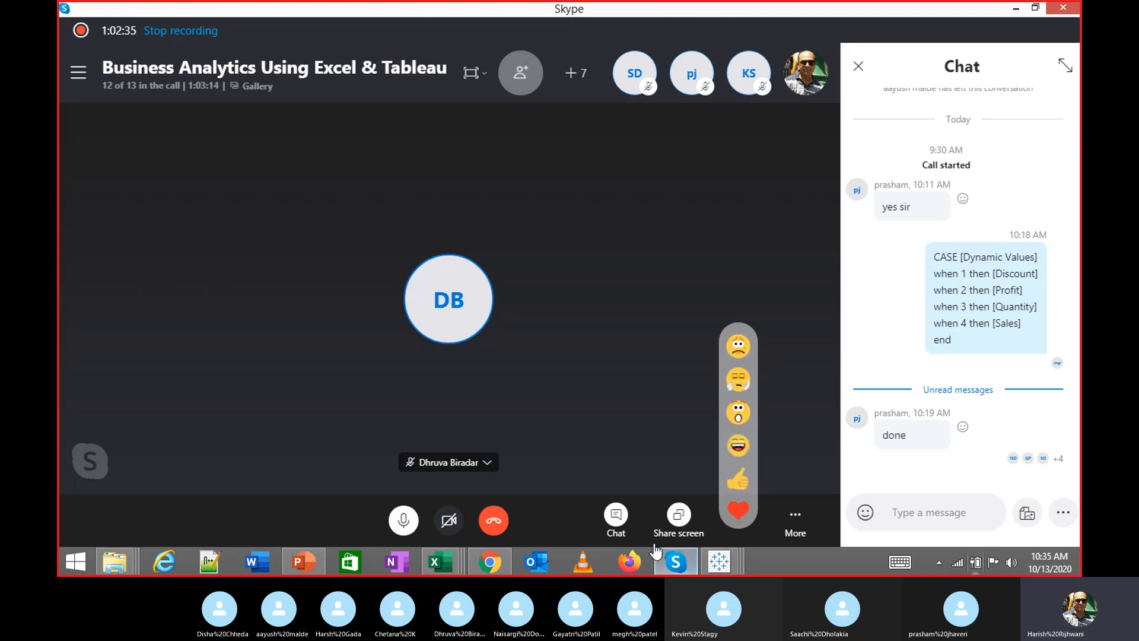